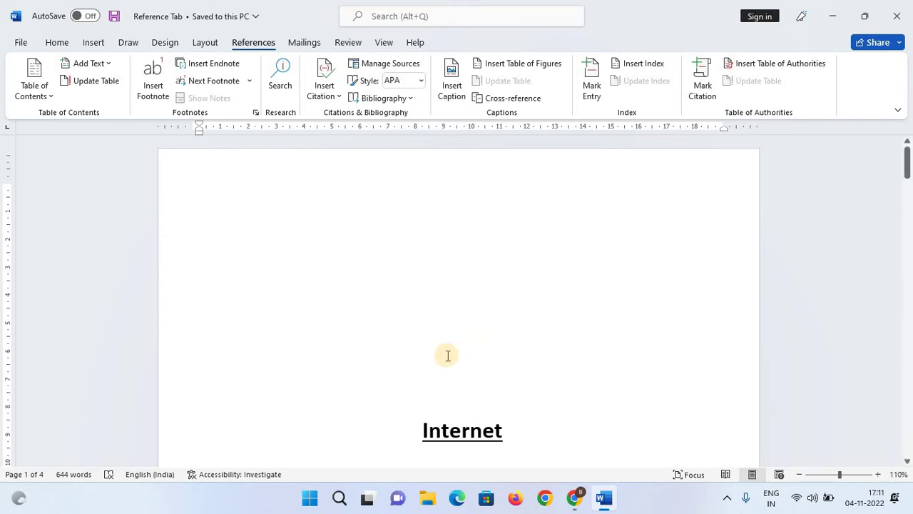
Left-align the Internet heading, then centre it again.
{"action": "scroll", "coordinate": [404, 334], "scroll_direction": "down", "scroll_amount": 7}
{"action": "scroll", "coordinate": [406, 335], "scroll_direction": "down", "scroll_amount": 2}
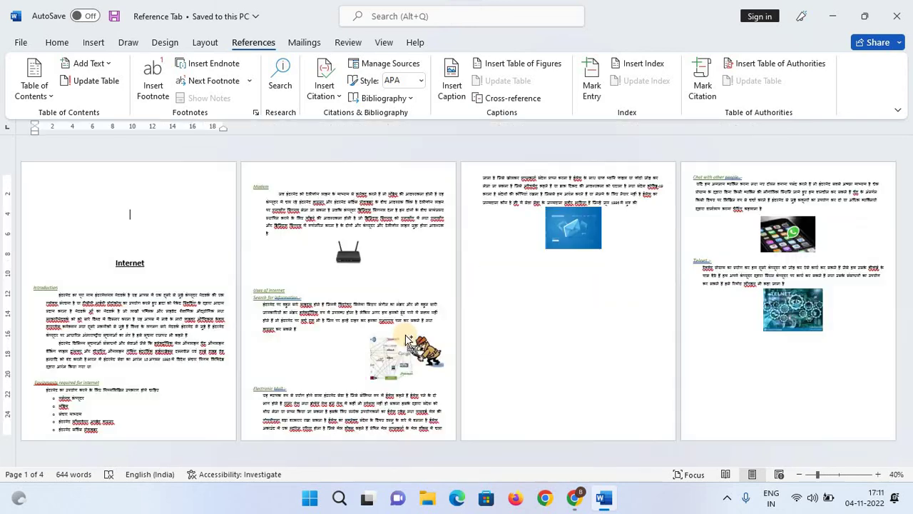
{"action": "scroll", "coordinate": [406, 334], "scroll_direction": "up", "scroll_amount": 9}
{"action": "scroll", "coordinate": [406, 314], "scroll_direction": "down", "scroll_amount": 2}
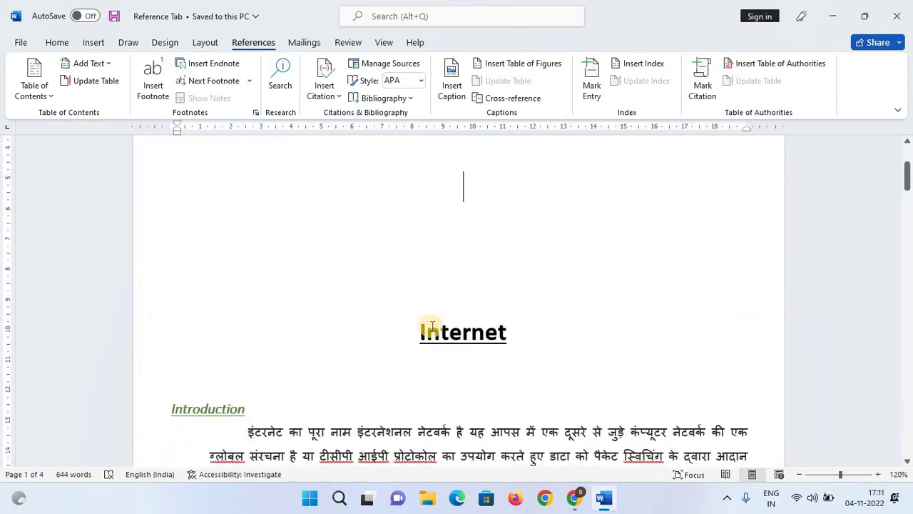
{"action": "key", "text": "ctrl+l"}
{"action": "scroll", "coordinate": [401, 279], "scroll_direction": "down", "scroll_amount": 5}
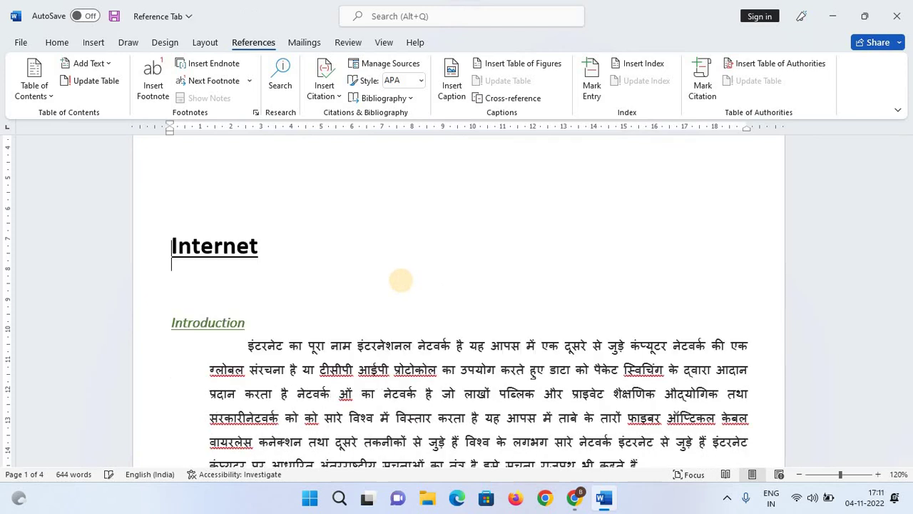
{"action": "scroll", "coordinate": [357, 326], "scroll_direction": "up", "scroll_amount": 5}
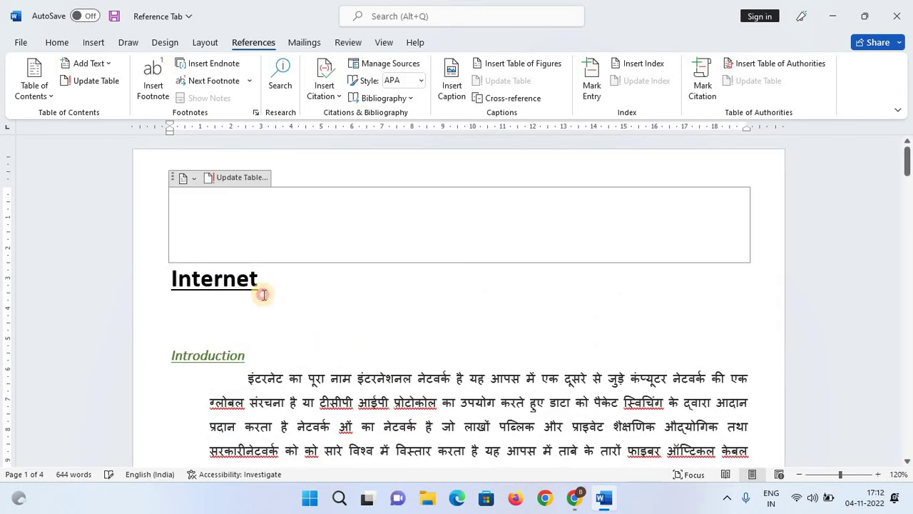
{"action": "left_click", "coordinate": [223, 280]}
{"action": "key", "text": "ctrl+e"}
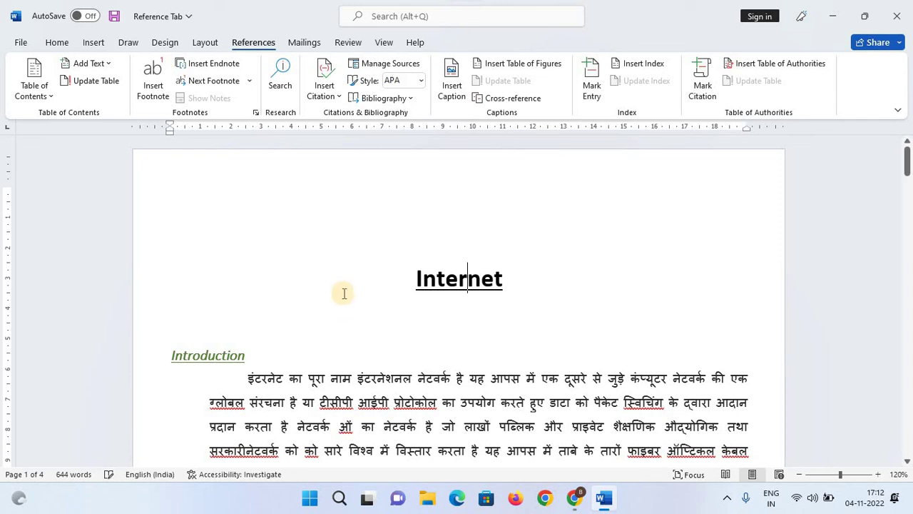
Change the Internet heading to capitals, 'INTERNET', with Shift+F3.
{"action": "scroll", "coordinate": [366, 335], "scroll_direction": "down", "scroll_amount": 1}
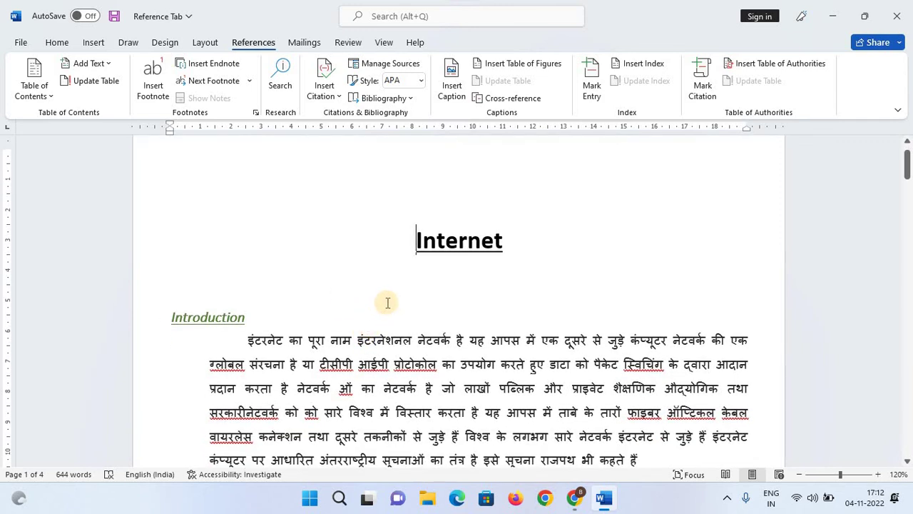
{"action": "left_click_drag", "start_coordinate": [418, 243], "coordinate": [518, 241]}
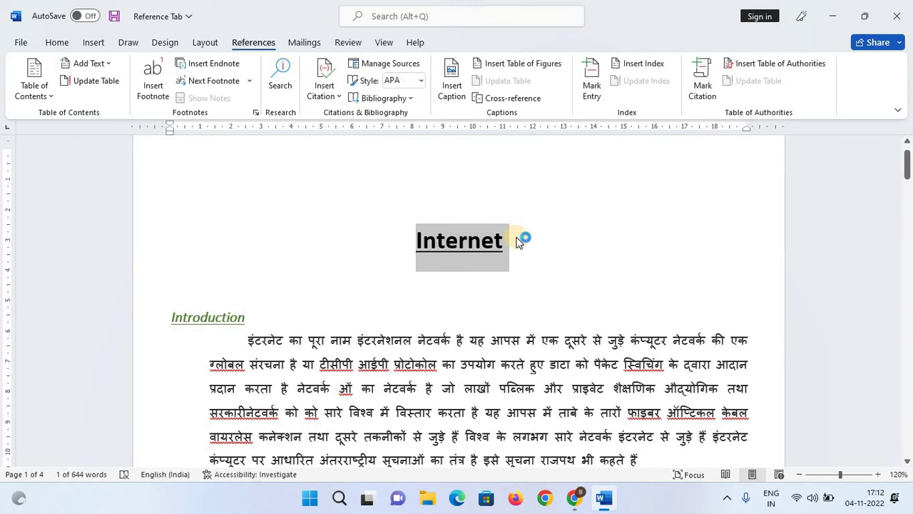
{"action": "key", "text": "shift+F3"}
Deselect the title and scroll down to the Chat with other people heading.
{"action": "left_click", "coordinate": [571, 321]}
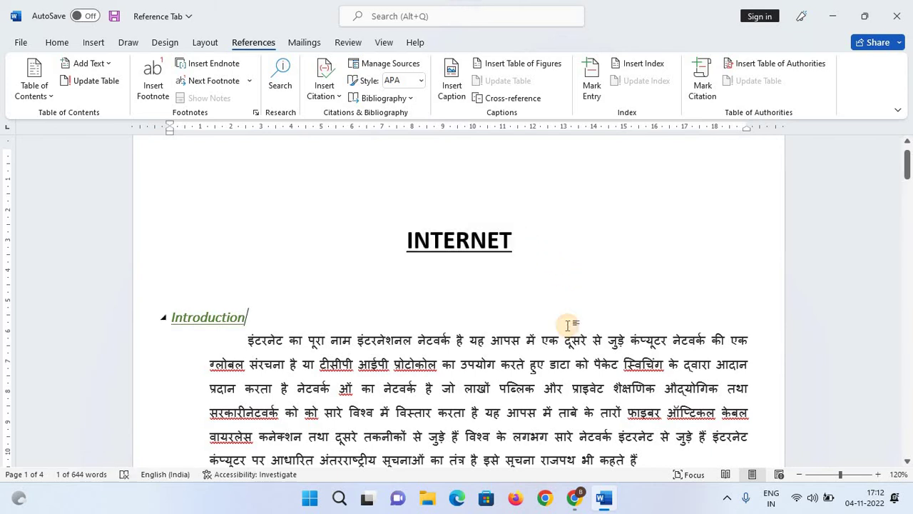
{"action": "scroll", "coordinate": [569, 325], "scroll_direction": "down", "scroll_amount": 1}
{"action": "scroll", "coordinate": [557, 314], "scroll_direction": "down", "scroll_amount": 3}
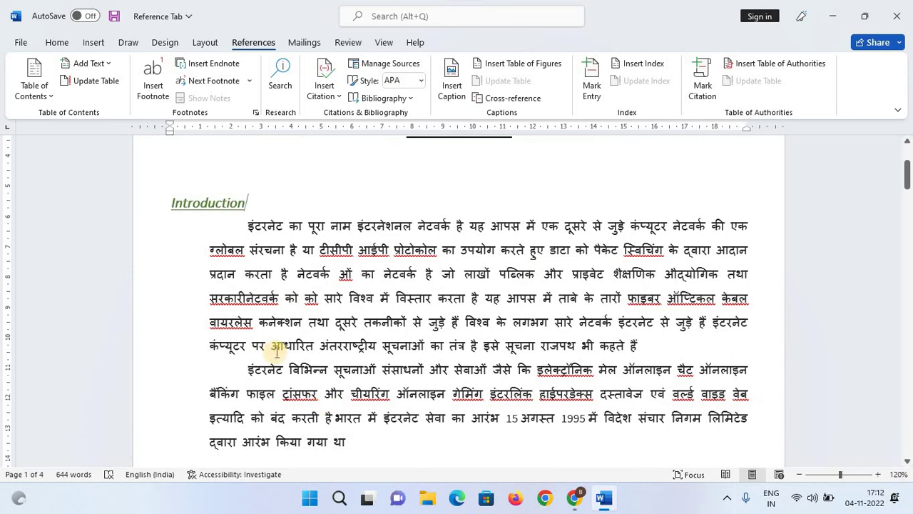
{"action": "scroll", "coordinate": [275, 349], "scroll_direction": "down", "scroll_amount": 2}
{"action": "scroll", "coordinate": [277, 352], "scroll_direction": "down", "scroll_amount": 3}
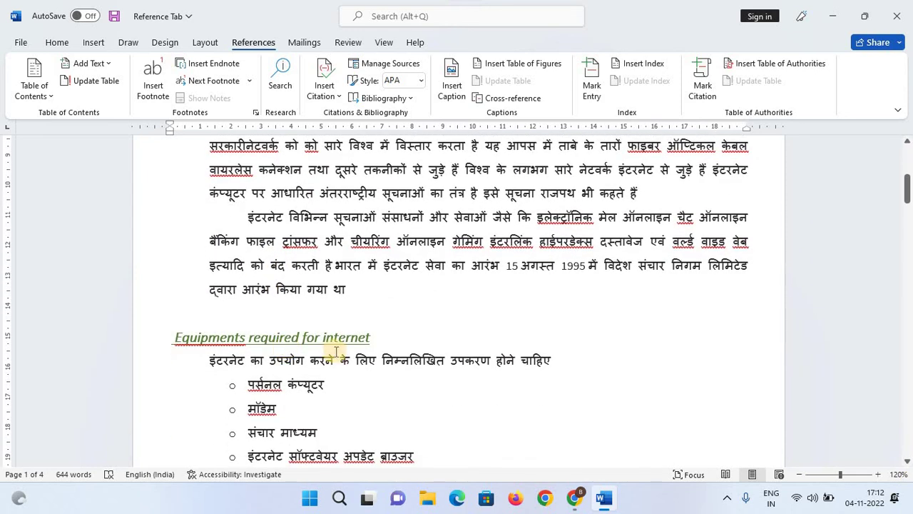
{"action": "scroll", "coordinate": [380, 367], "scroll_direction": "down", "scroll_amount": 10}
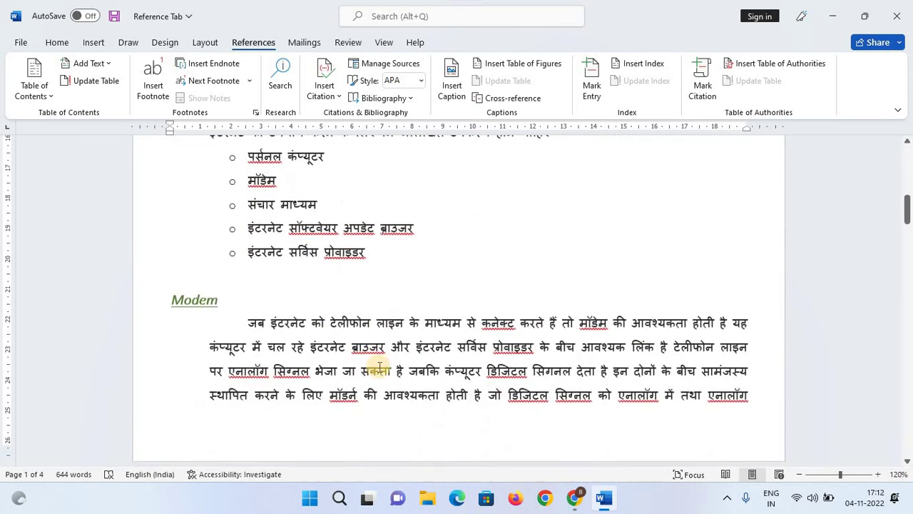
{"action": "scroll", "coordinate": [379, 367], "scroll_direction": "down", "scroll_amount": 15}
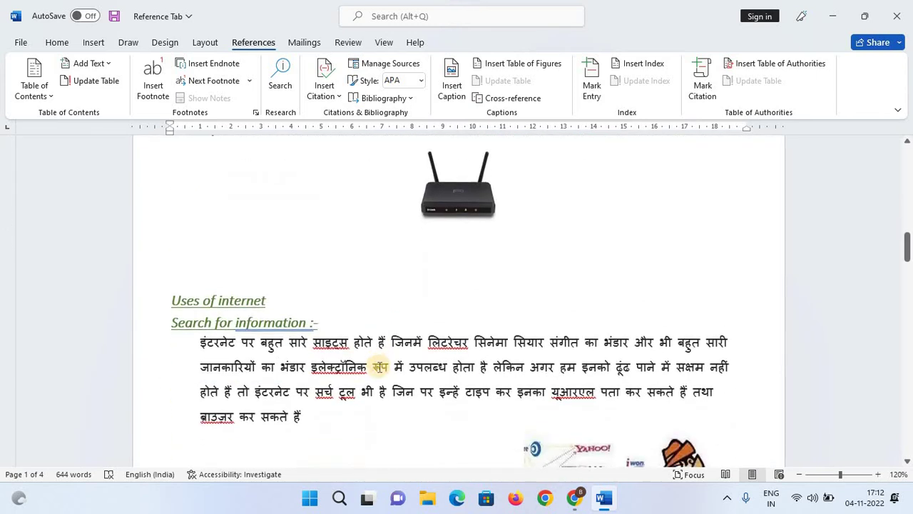
{"action": "scroll", "coordinate": [379, 367], "scroll_direction": "down", "scroll_amount": 15}
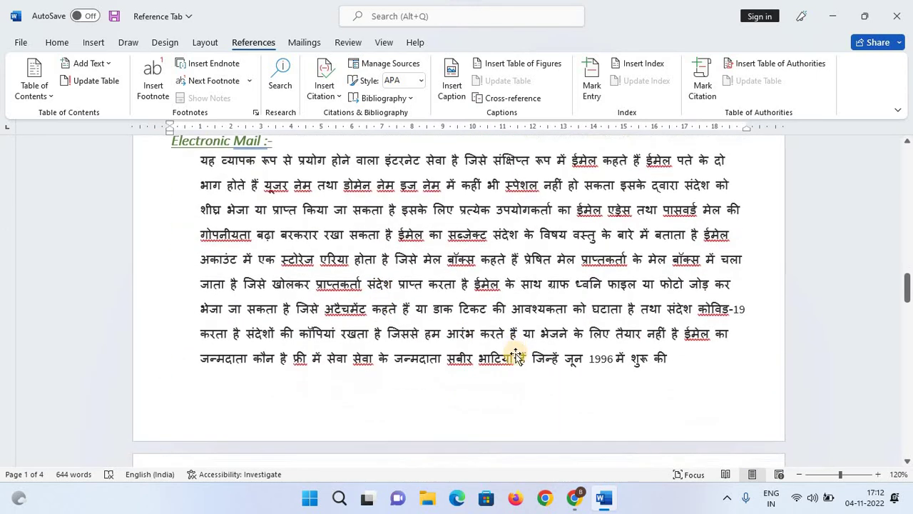
{"action": "scroll", "coordinate": [567, 362], "scroll_direction": "down", "scroll_amount": 10}
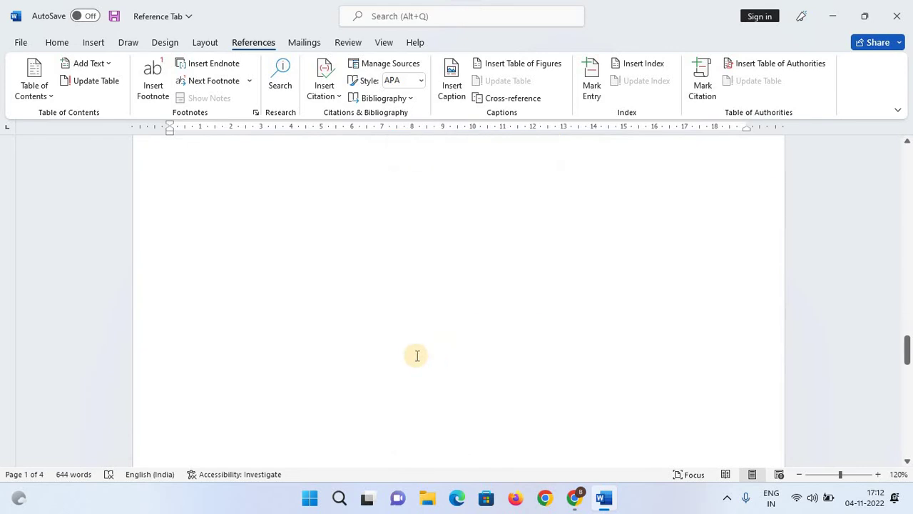
{"action": "scroll", "coordinate": [211, 330], "scroll_direction": "down", "scroll_amount": 5}
Remove the gap before 'Chat with other people :-' so the section follows the email image.
{"action": "left_click", "coordinate": [208, 342]}
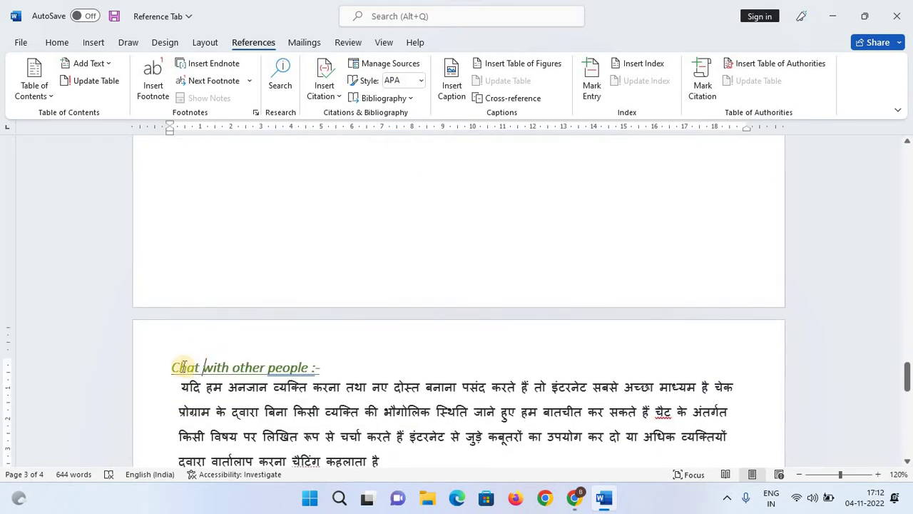
{"action": "left_click", "coordinate": [173, 369]}
{"action": "left_click", "coordinate": [198, 278]}
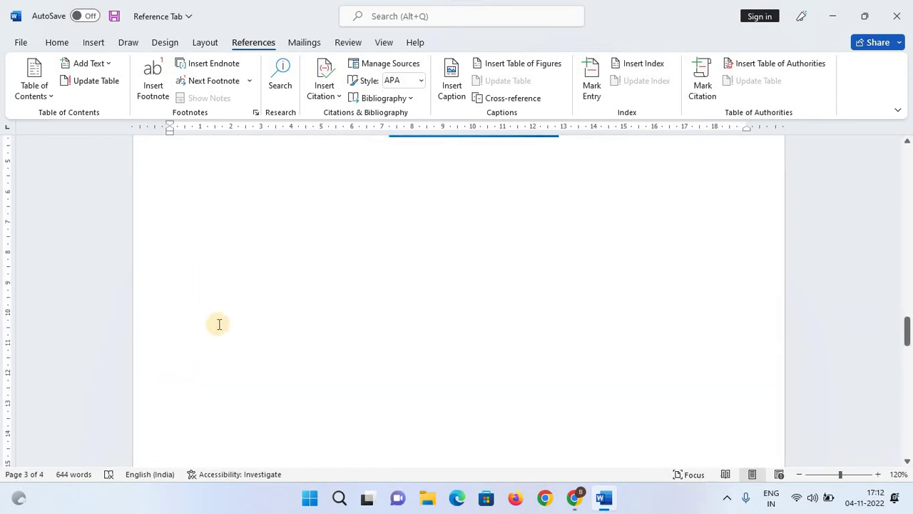
{"action": "scroll", "coordinate": [220, 324], "scroll_direction": "up", "scroll_amount": 2}
{"action": "scroll", "coordinate": [198, 367], "scroll_direction": "down", "scroll_amount": 12}
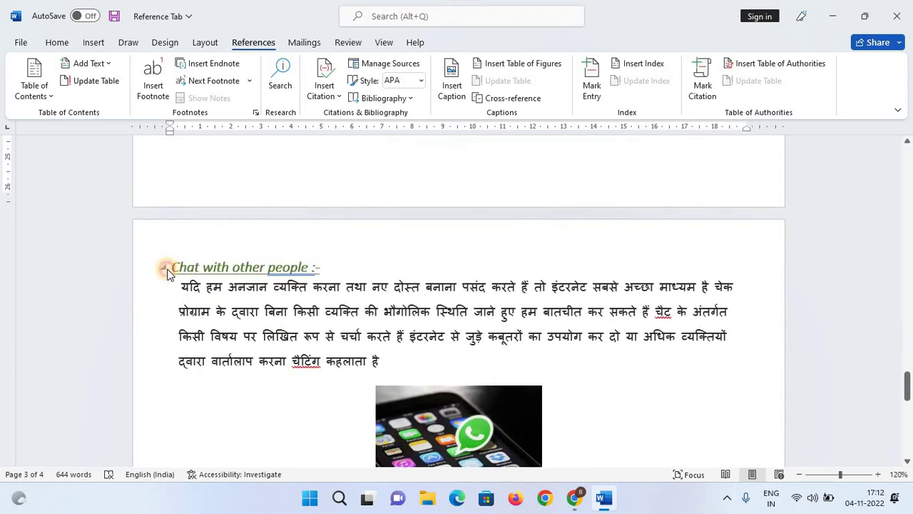
{"action": "left_click", "coordinate": [164, 267]}
{"action": "left_click", "coordinate": [173, 267]}
{"action": "left_click", "coordinate": [166, 267]}
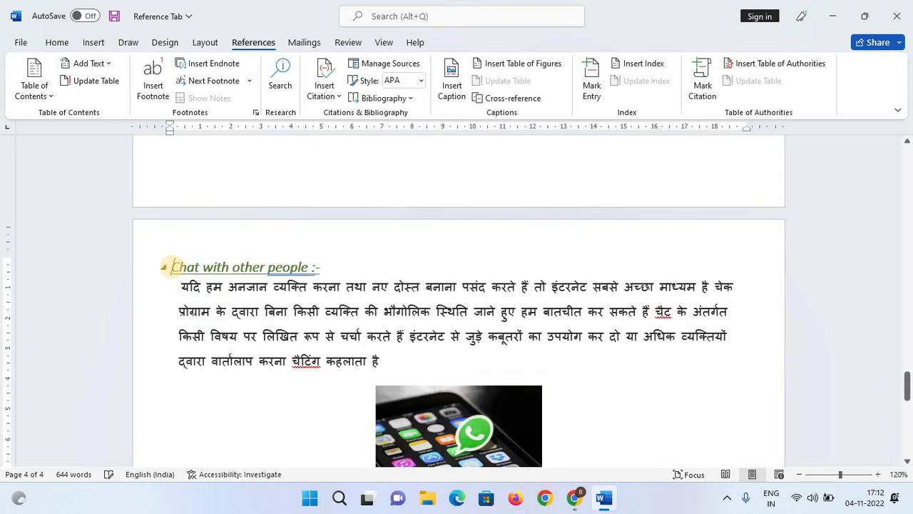
{"action": "scroll", "coordinate": [495, 294], "scroll_direction": "down", "scroll_amount": 10}
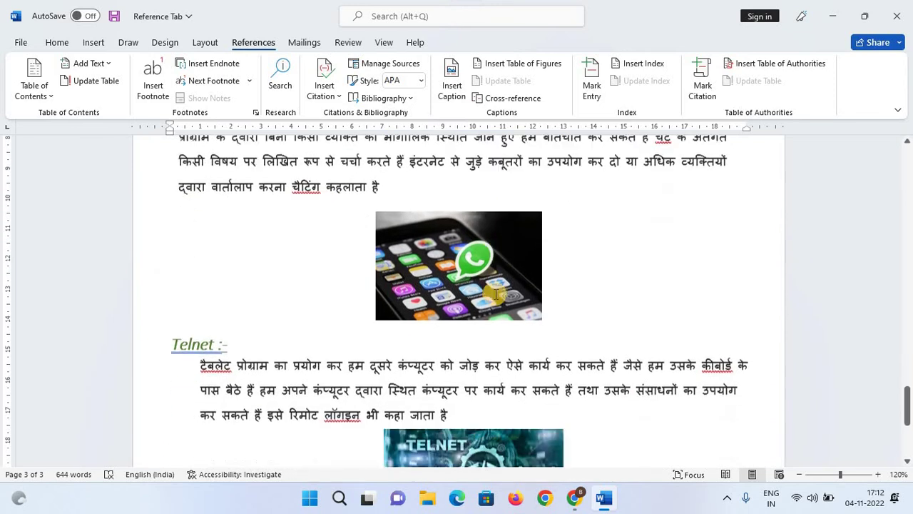
{"action": "scroll", "coordinate": [459, 316], "scroll_direction": "up", "scroll_amount": 10}
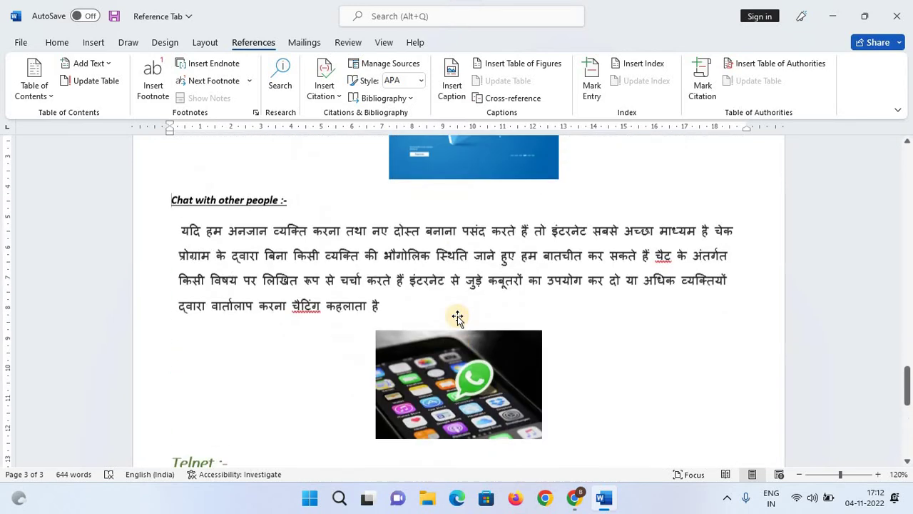
Give the Chat with other people heading the Heading style and italics, then review all three pages.
{"action": "left_click_drag", "start_coordinate": [176, 404], "coordinate": [361, 401]}
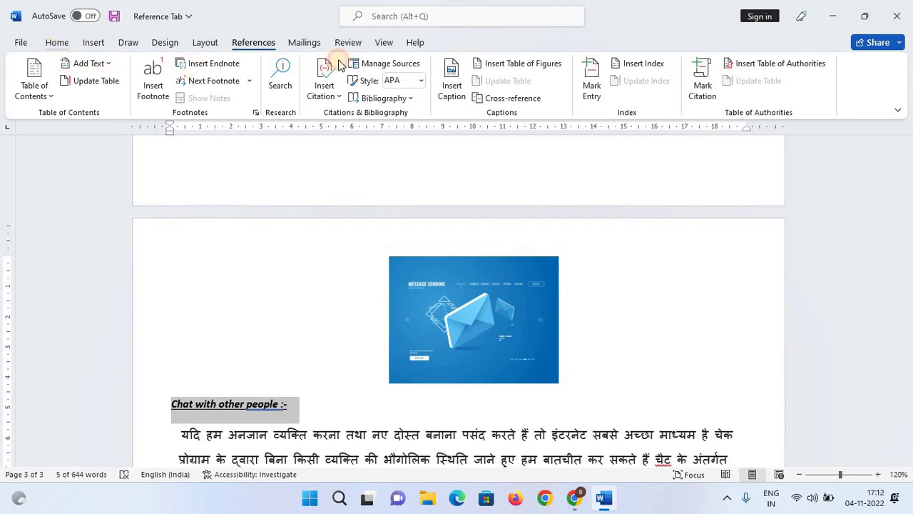
{"action": "left_click", "coordinate": [57, 43]}
{"action": "left_click", "coordinate": [660, 79]}
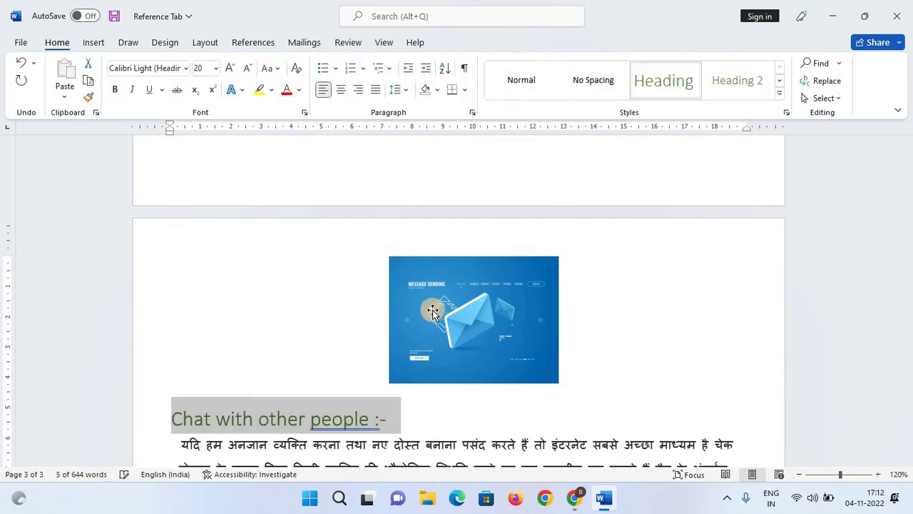
{"action": "scroll", "coordinate": [355, 302], "scroll_direction": "down", "scroll_amount": 3}
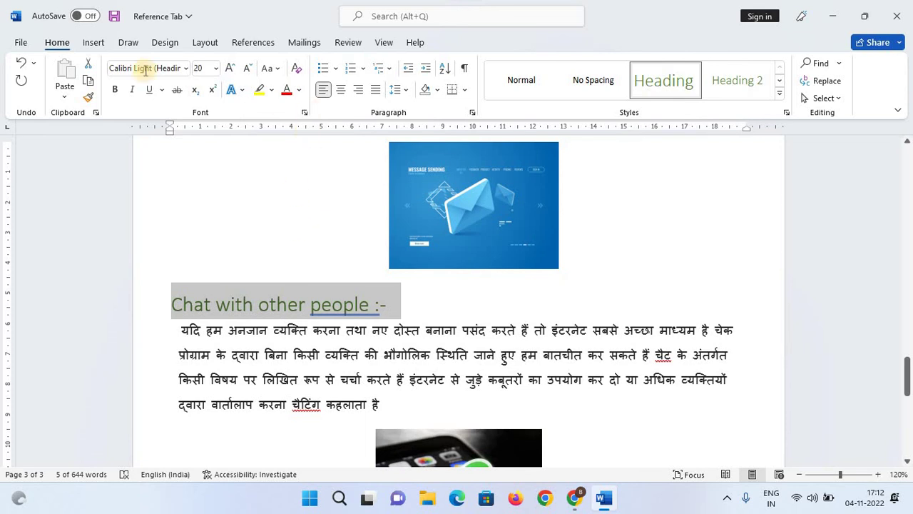
{"action": "left_click", "coordinate": [135, 89]}
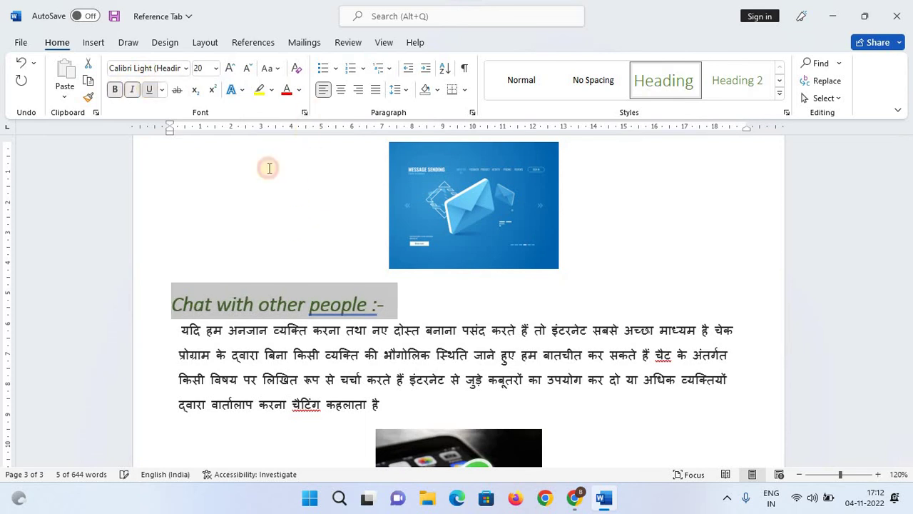
{"action": "left_click", "coordinate": [419, 350]}
{"action": "scroll", "coordinate": [556, 368], "scroll_direction": "down", "scroll_amount": 6}
{"action": "scroll", "coordinate": [556, 368], "scroll_direction": "down", "scroll_amount": 11, "text": "ctrl"}
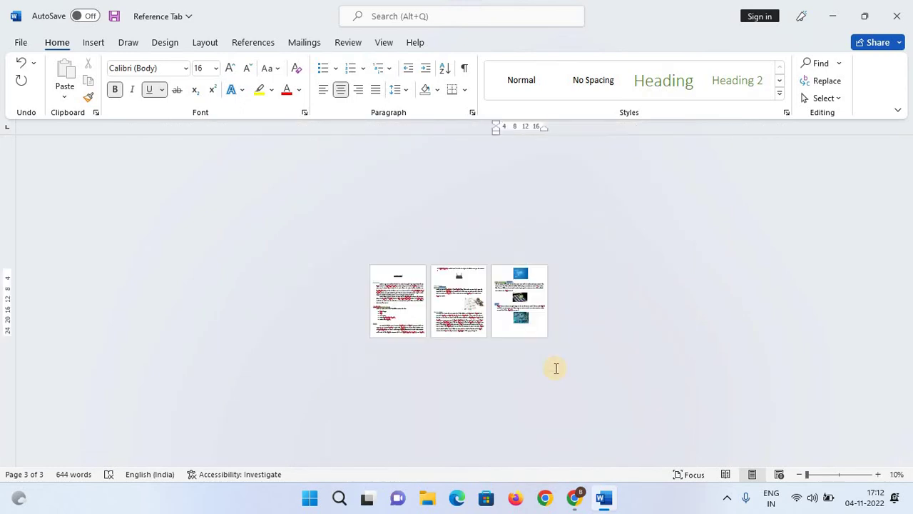
{"action": "scroll", "coordinate": [556, 369], "scroll_direction": "up", "scroll_amount": 3, "text": "ctrl"}
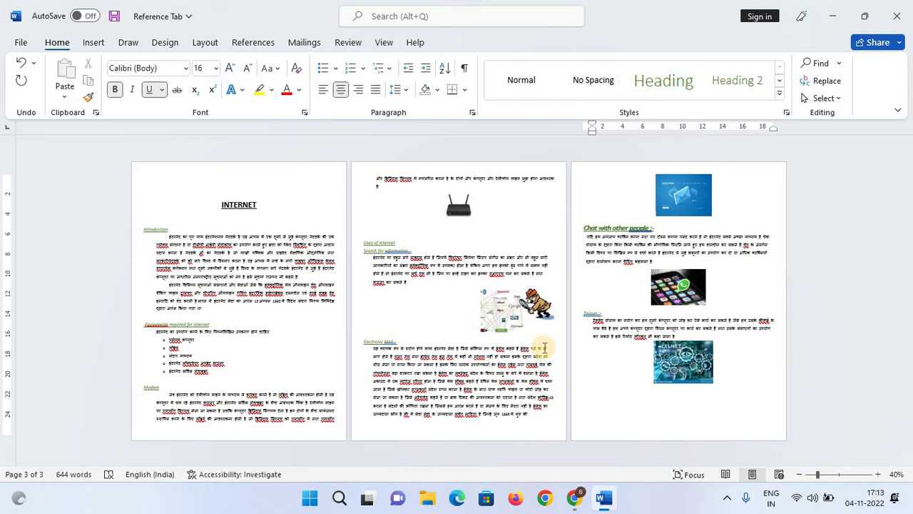
Add three blank lines inside the empty table-of-contents box above the INTERNET title.
{"action": "left_click", "coordinate": [251, 43]}
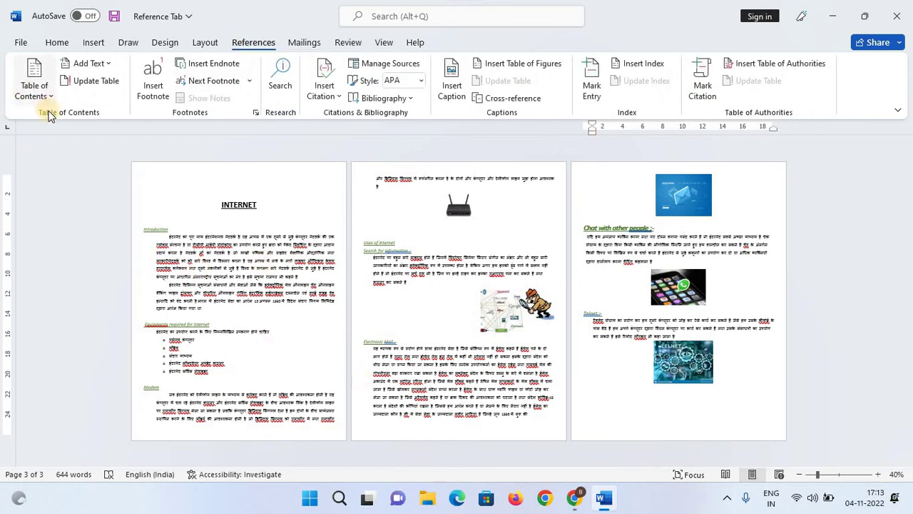
{"action": "scroll", "coordinate": [265, 280], "scroll_direction": "up", "scroll_amount": 6, "text": "ctrl"}
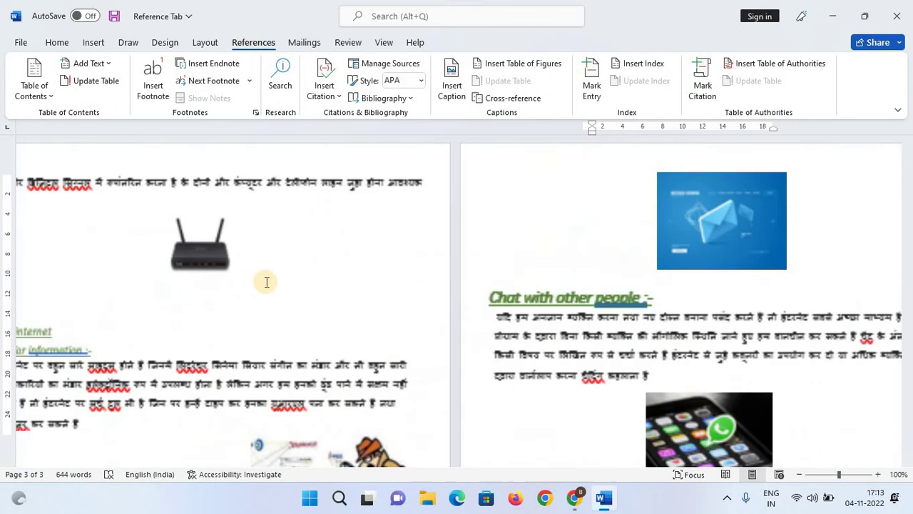
{"action": "scroll", "coordinate": [319, 333], "scroll_direction": "up", "scroll_amount": 20}
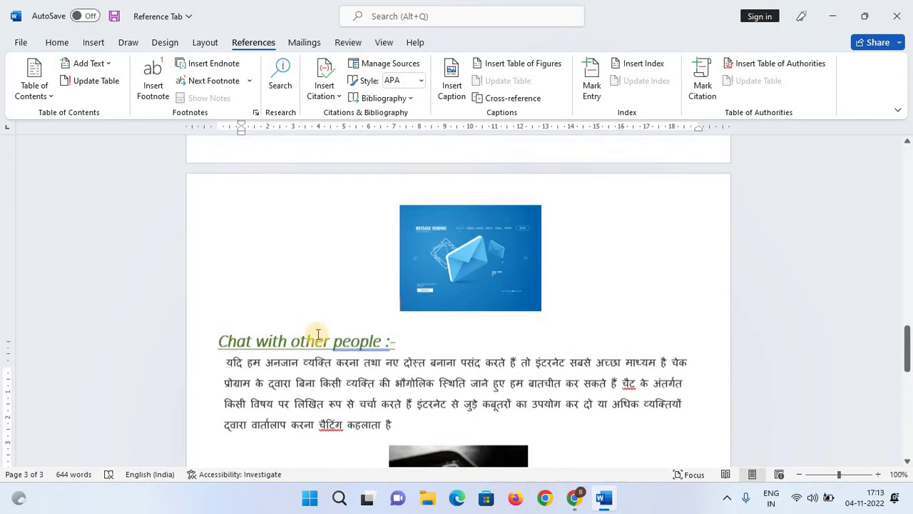
{"action": "scroll", "coordinate": [318, 333], "scroll_direction": "up", "scroll_amount": 10}
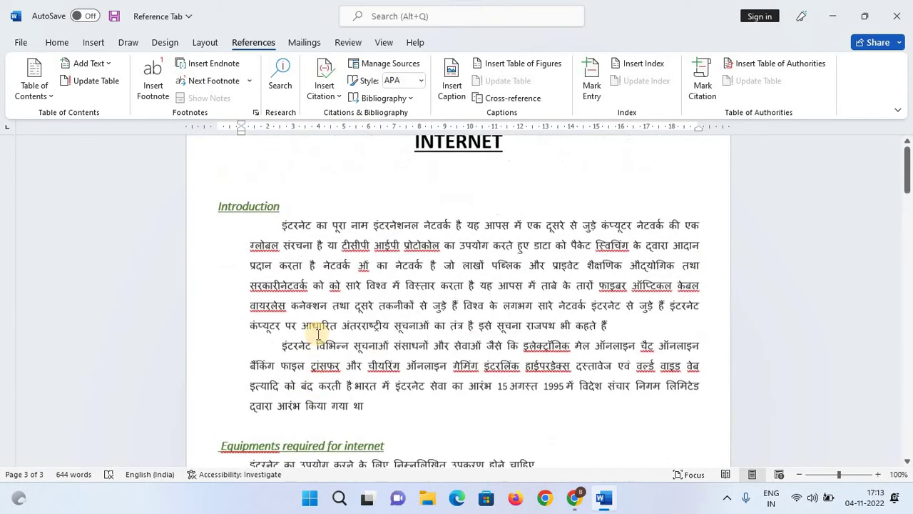
{"action": "left_click", "coordinate": [430, 172]}
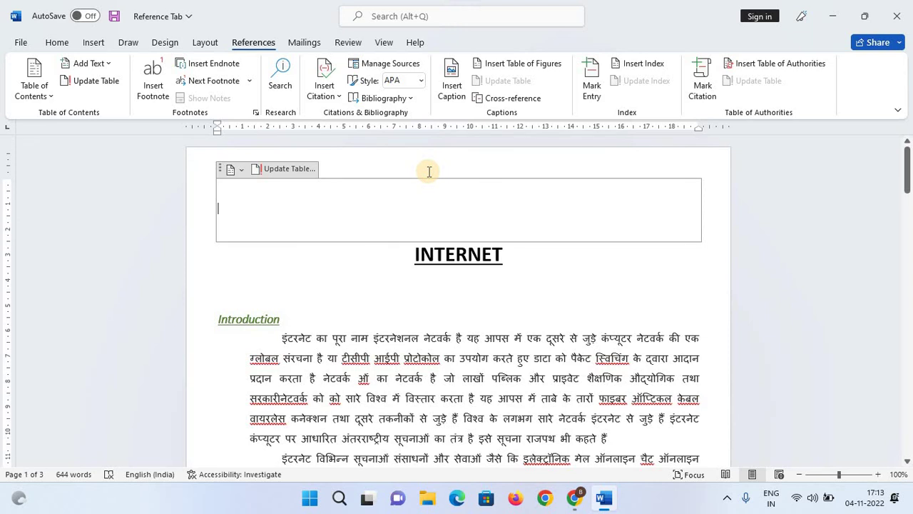
{"action": "key", "text": "Return"}
{"action": "key", "text": "Return"}
{"action": "key", "text": "Return"}
{"action": "key", "text": "Return"}
{"action": "key", "text": "Return"}
{"action": "key", "text": "Return"}
{"action": "key", "text": "Return"}
{"action": "key", "text": "Return"}
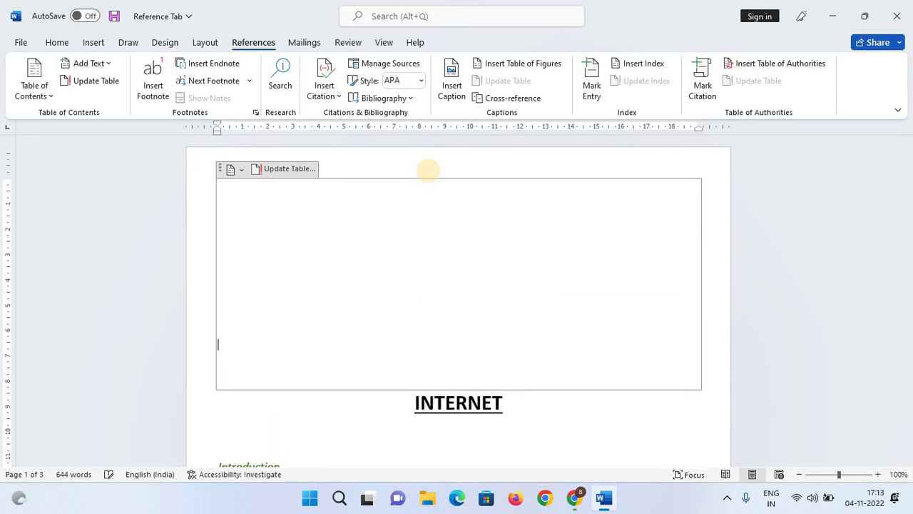
{"action": "key", "text": "Return"}
{"action": "key", "text": "Return"}
{"action": "key", "text": "Return"}
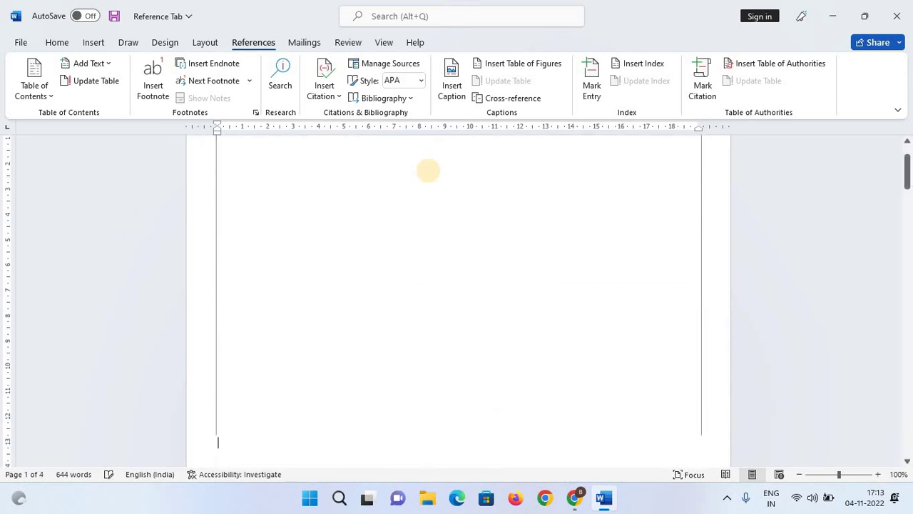
{"action": "scroll", "coordinate": [412, 250], "scroll_direction": "down", "scroll_amount": 5}
{"action": "key", "text": "Return"}
{"action": "key", "text": "Return"}
{"action": "key", "text": "Return"}
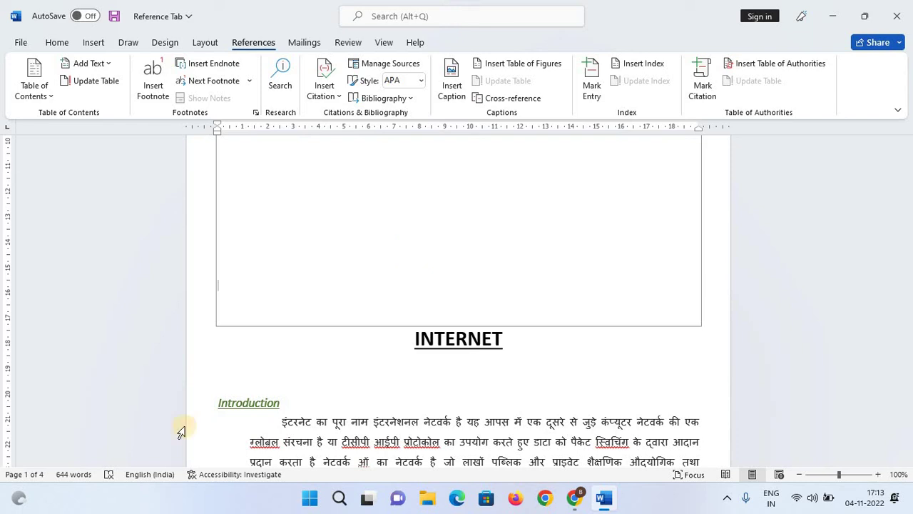
{"action": "scroll", "coordinate": [231, 433], "scroll_direction": "down", "scroll_amount": 3}
Place the cursor in the Introduction heading, collapsing and re-expanding its section.
{"action": "left_click", "coordinate": [314, 289]}
{"action": "scroll", "coordinate": [519, 360], "scroll_direction": "up", "scroll_amount": 1}
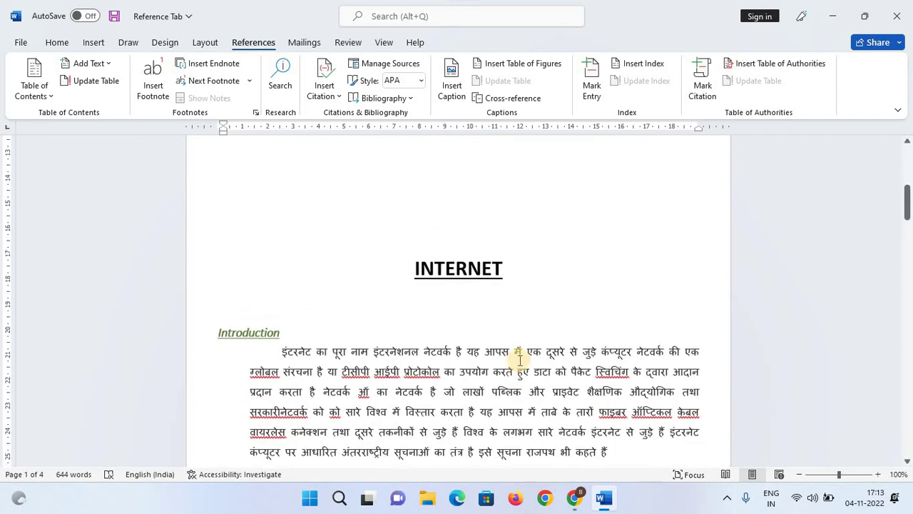
{"action": "scroll", "coordinate": [520, 361], "scroll_direction": "down", "scroll_amount": 2}
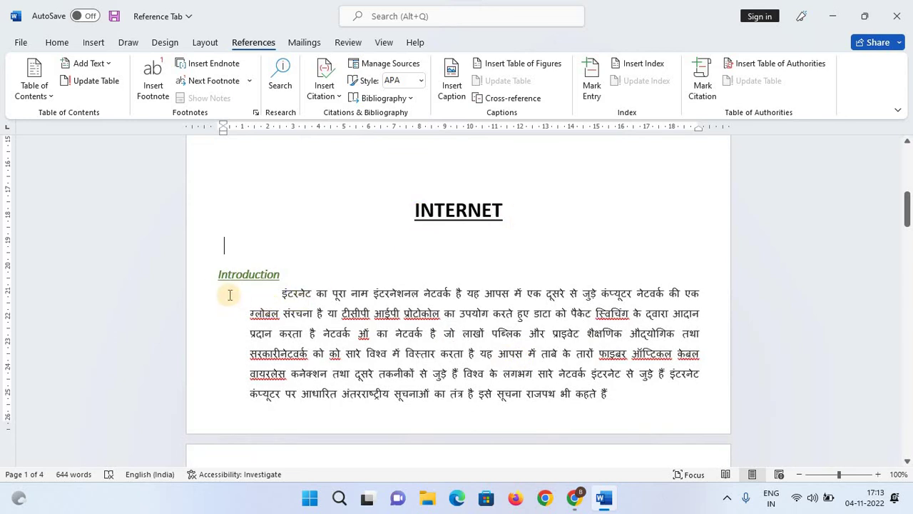
{"action": "left_click", "coordinate": [357, 274]}
{"action": "scroll", "coordinate": [212, 217], "scroll_direction": "down", "scroll_amount": 2}
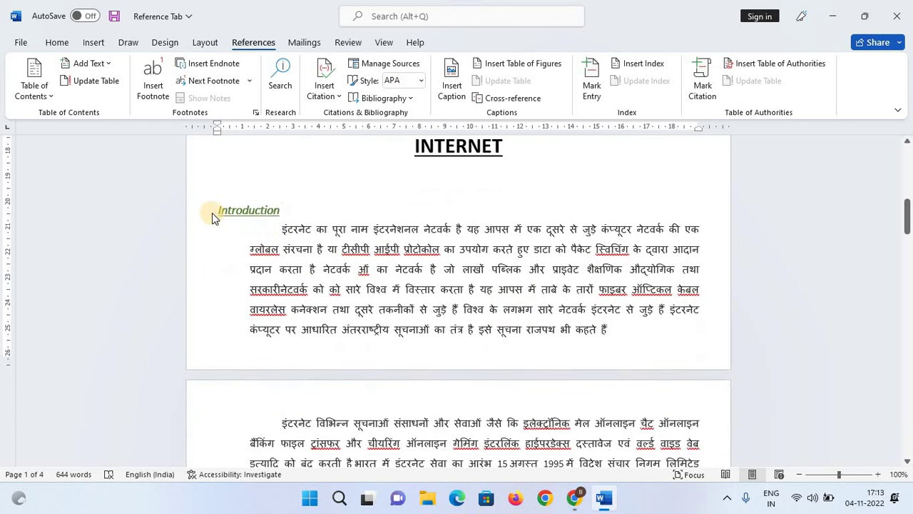
{"action": "left_click", "coordinate": [211, 211]}
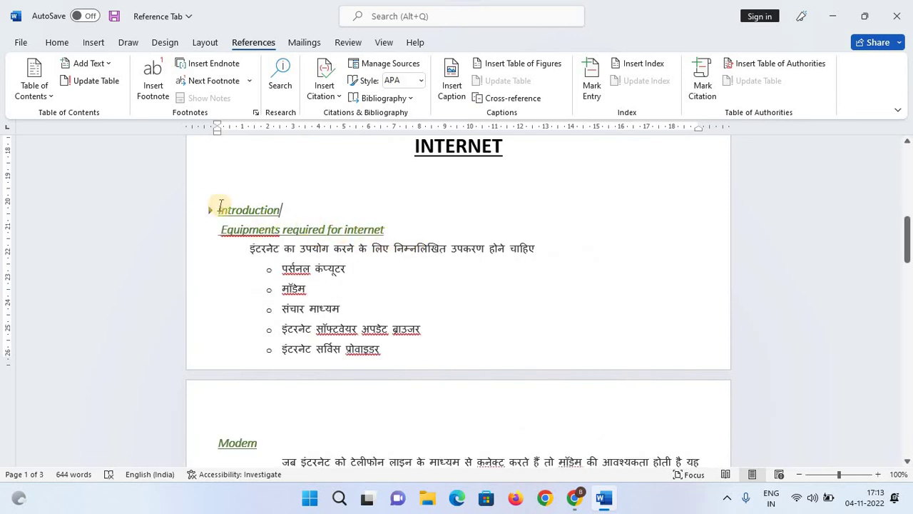
{"action": "left_click", "coordinate": [210, 211]}
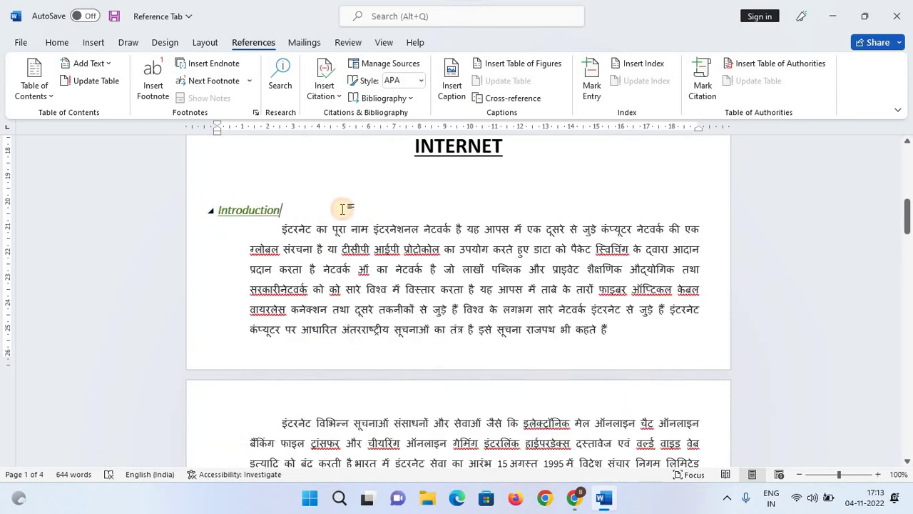
Give the Introduction heading the Heading 2 style with bold, italic and underline.
{"action": "left_click_drag", "start_coordinate": [301, 210], "coordinate": [214, 216]}
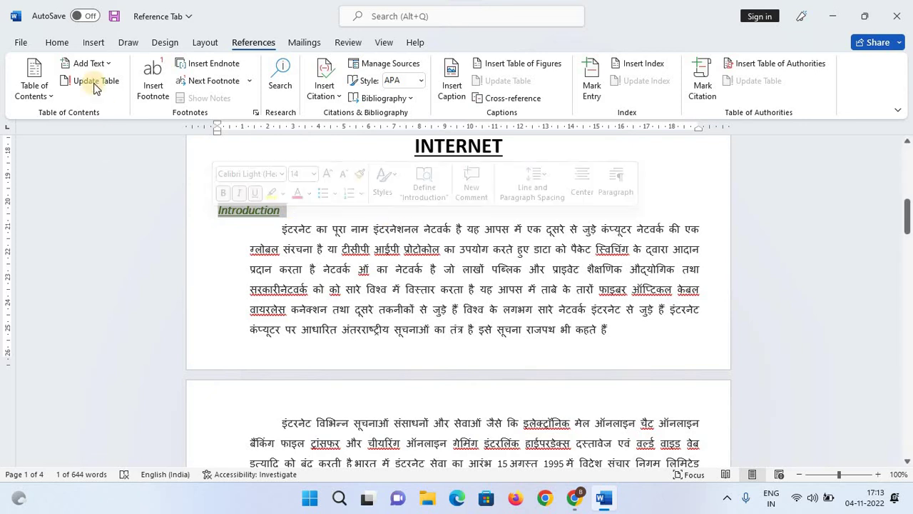
{"action": "left_click", "coordinate": [65, 45]}
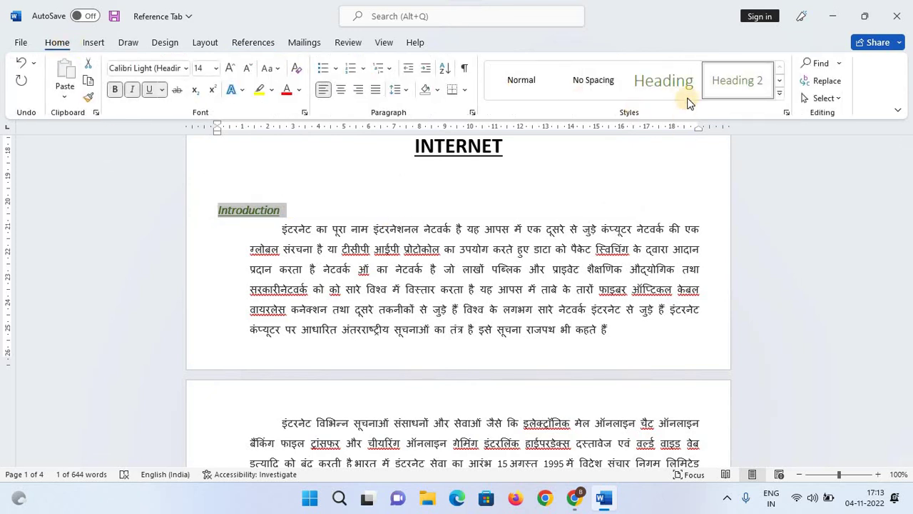
{"action": "left_click", "coordinate": [744, 85]}
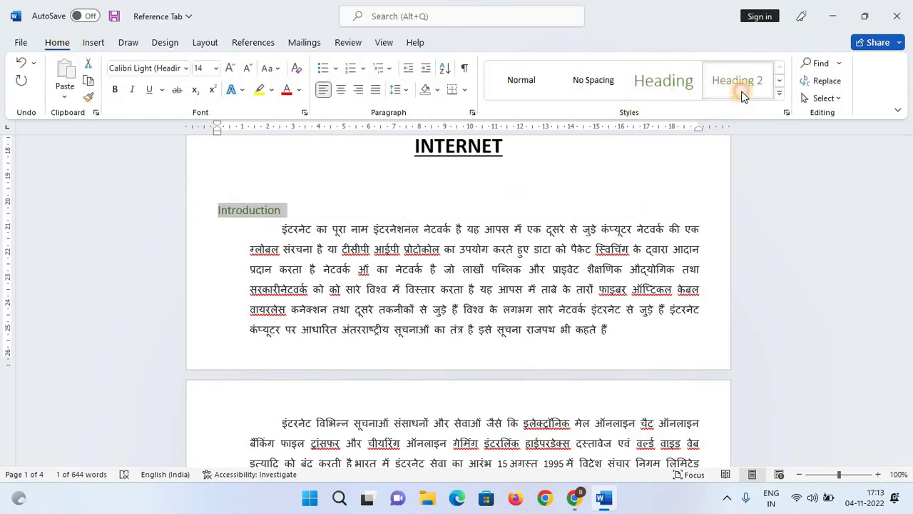
{"action": "left_click", "coordinate": [126, 93]}
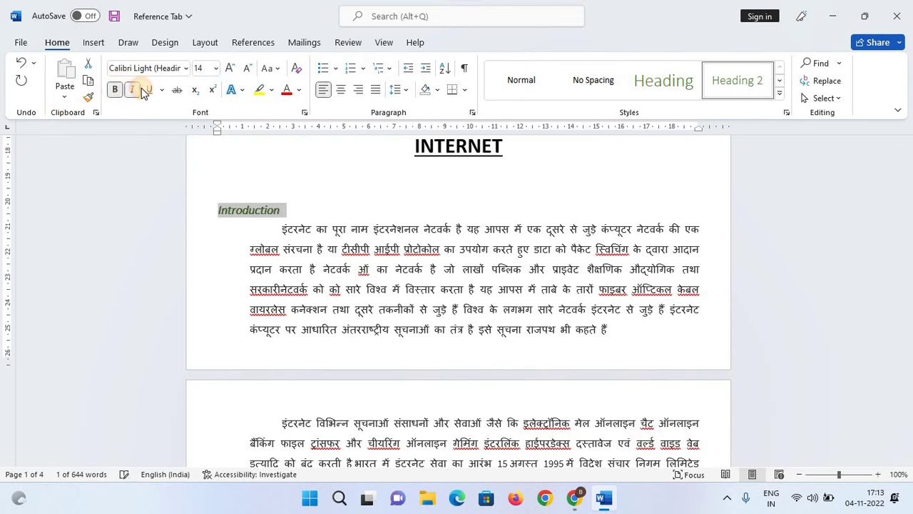
{"action": "left_click", "coordinate": [152, 93]}
{"action": "left_click", "coordinate": [370, 227]}
{"action": "scroll", "coordinate": [357, 225], "scroll_direction": "down", "scroll_amount": 5}
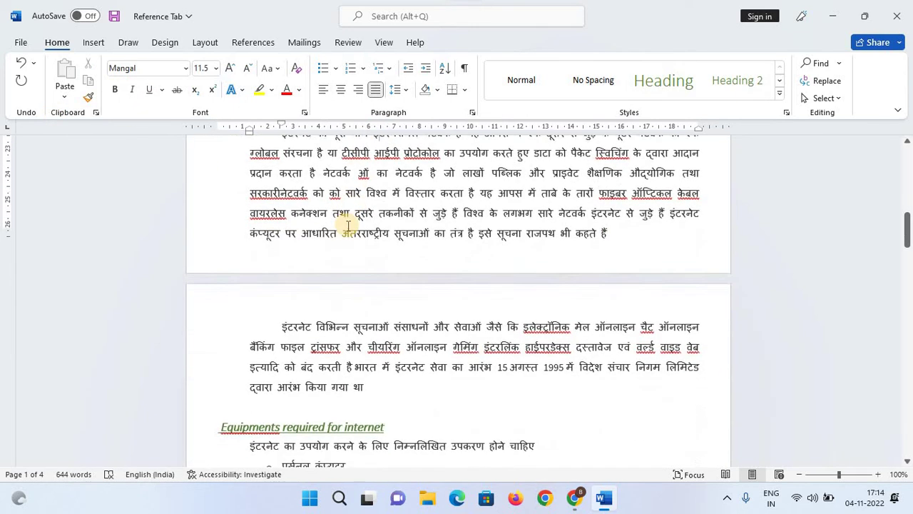
Apply Heading 2 to 'Equipments required for internet' and make it italic.
{"action": "triple_click", "coordinate": [378, 266]}
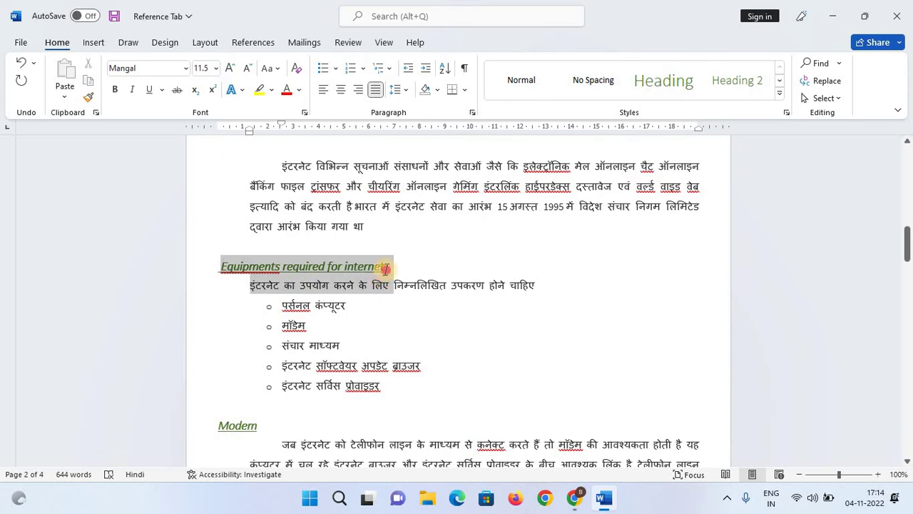
{"action": "left_click", "coordinate": [730, 91]}
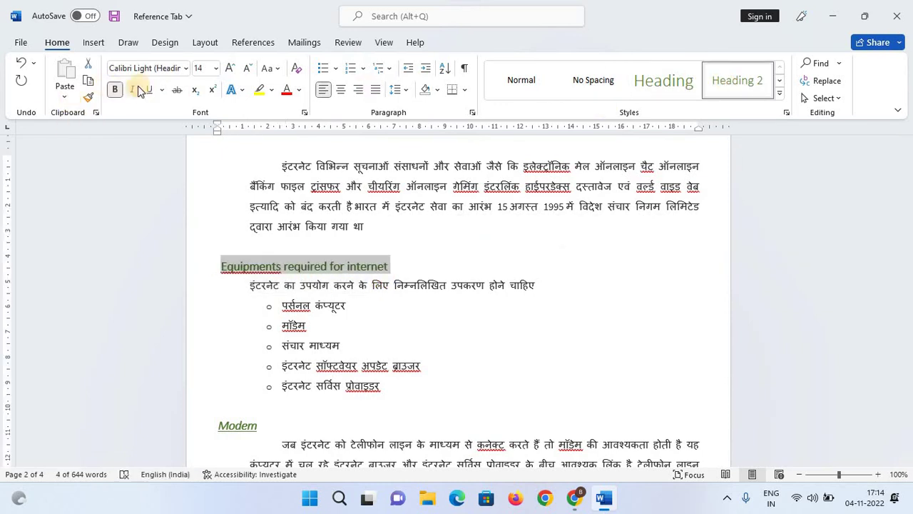
{"action": "left_click", "coordinate": [133, 90]}
{"action": "left_click", "coordinate": [454, 286]}
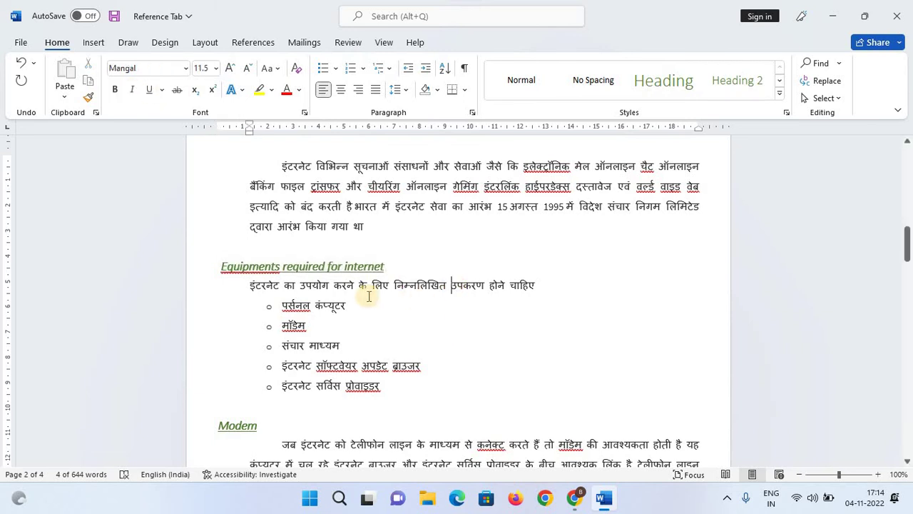
Apply Heading 2 to the Modem heading and check the Uses of internet heading.
{"action": "scroll", "coordinate": [265, 351], "scroll_direction": "down", "scroll_amount": 3}
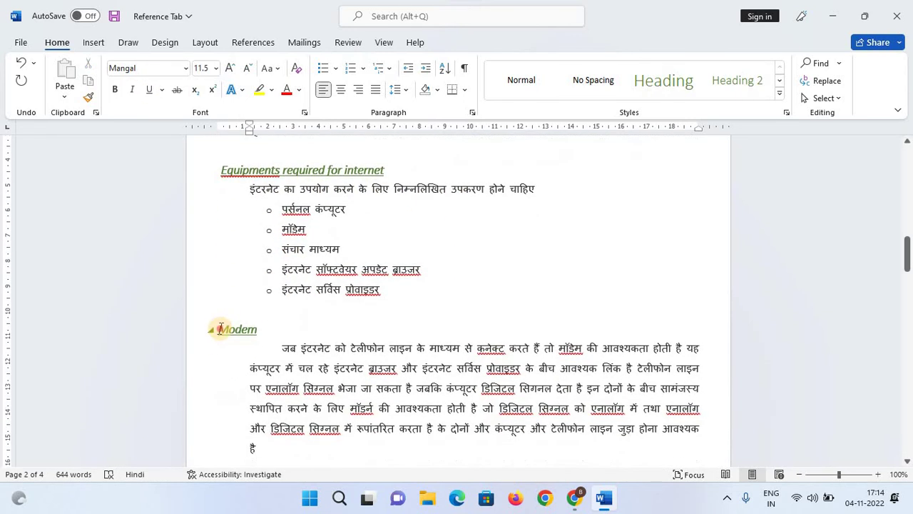
{"action": "left_click_drag", "start_coordinate": [216, 329], "coordinate": [254, 333]}
{"action": "left_click", "coordinate": [745, 86]}
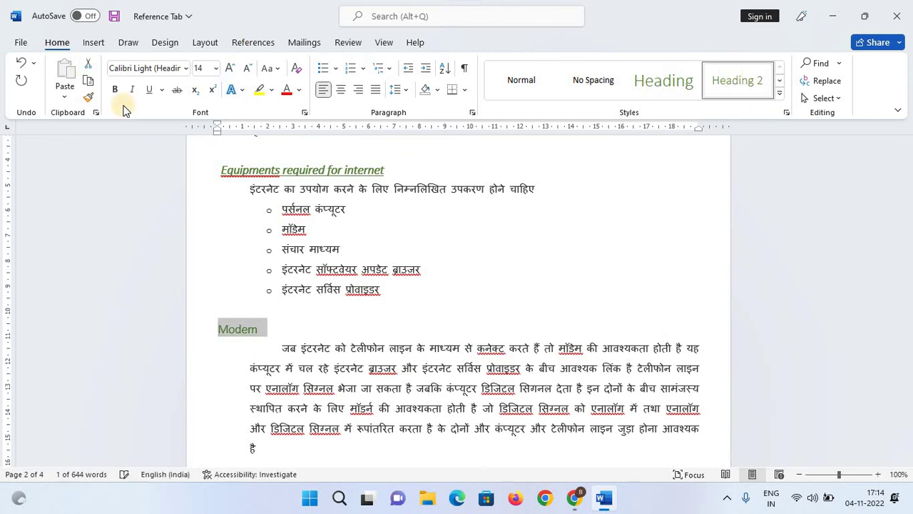
{"action": "left_click", "coordinate": [422, 304]}
{"action": "scroll", "coordinate": [406, 310], "scroll_direction": "down", "scroll_amount": 6}
{"action": "scroll", "coordinate": [294, 280], "scroll_direction": "down", "scroll_amount": 6}
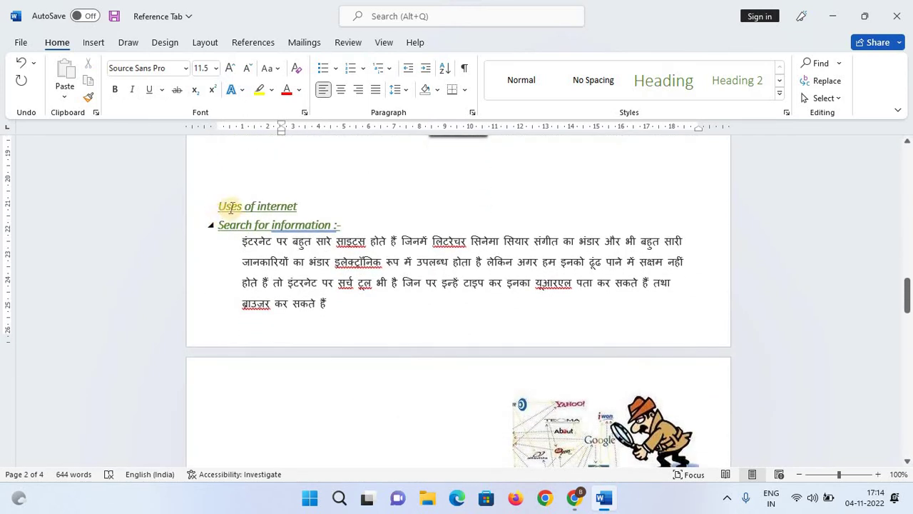
{"action": "left_click_drag", "start_coordinate": [219, 206], "coordinate": [338, 209]}
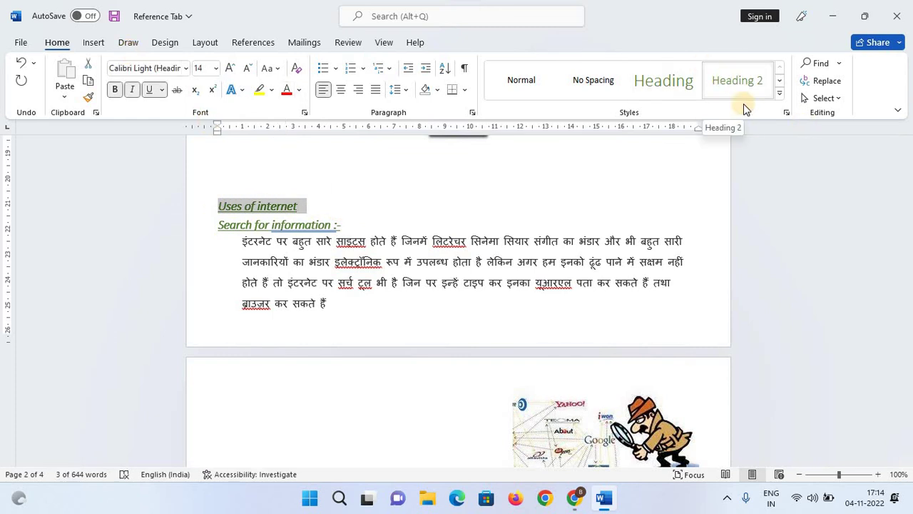
{"action": "scroll", "coordinate": [233, 226], "scroll_direction": "down", "scroll_amount": 1}
{"action": "left_click", "coordinate": [233, 225]}
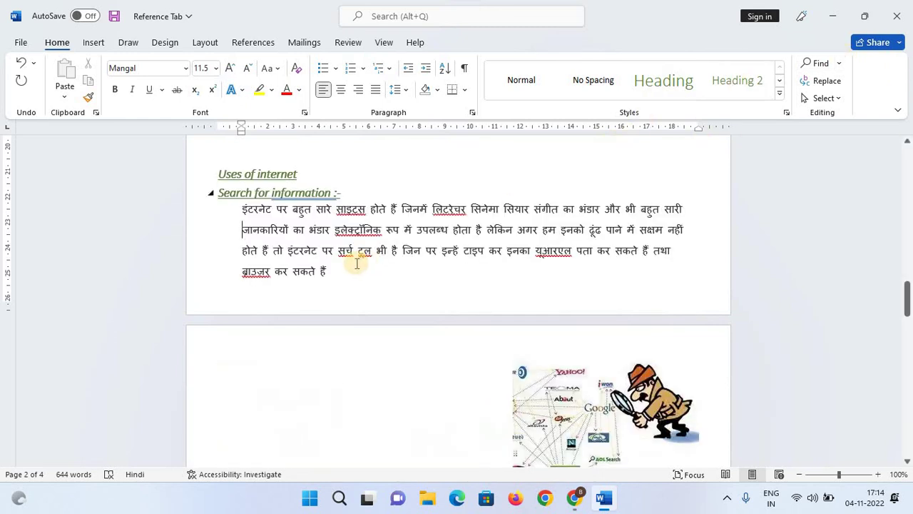
Scroll through and check the Electronic Mail :- and following headings.
{"action": "scroll", "coordinate": [287, 260], "scroll_direction": "down", "scroll_amount": 2}
{"action": "scroll", "coordinate": [288, 260], "scroll_direction": "down", "scroll_amount": 5}
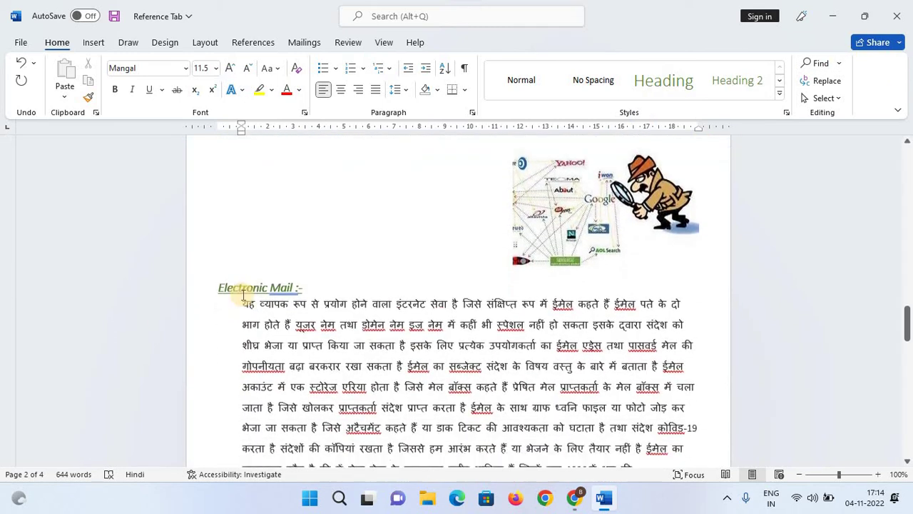
{"action": "left_click_drag", "start_coordinate": [218, 273], "coordinate": [382, 289]}
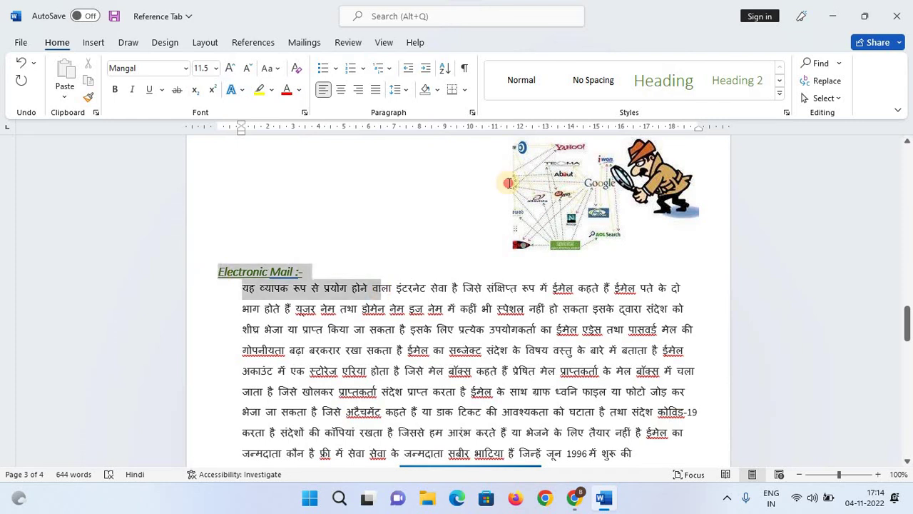
{"action": "scroll", "coordinate": [300, 268], "scroll_direction": "down", "scroll_amount": 3}
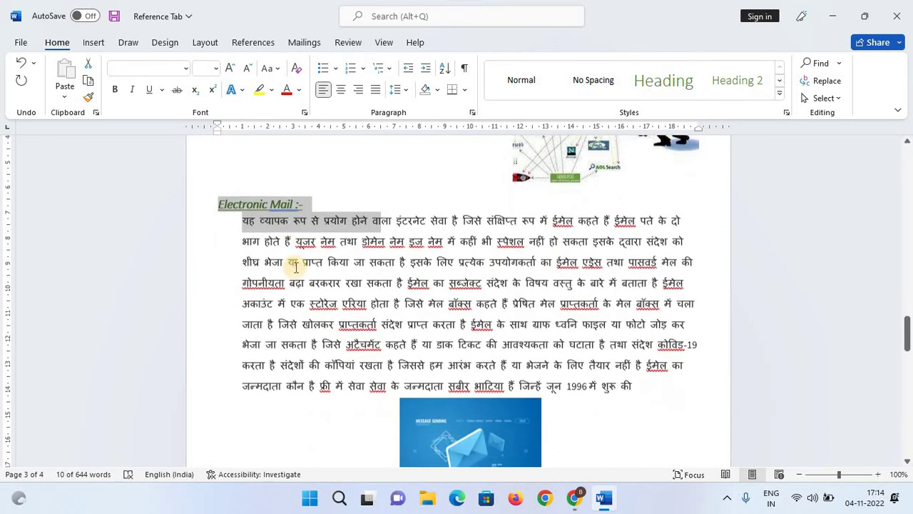
{"action": "left_click", "coordinate": [292, 267]}
{"action": "scroll", "coordinate": [292, 271], "scroll_direction": "down", "scroll_amount": 4}
{"action": "scroll", "coordinate": [293, 272], "scroll_direction": "down", "scroll_amount": 3}
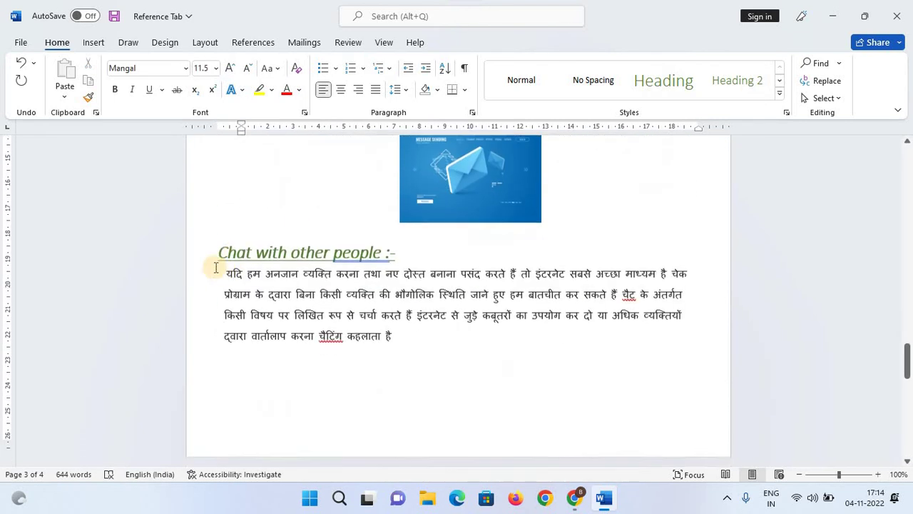
{"action": "left_click_drag", "start_coordinate": [219, 246], "coordinate": [505, 214]}
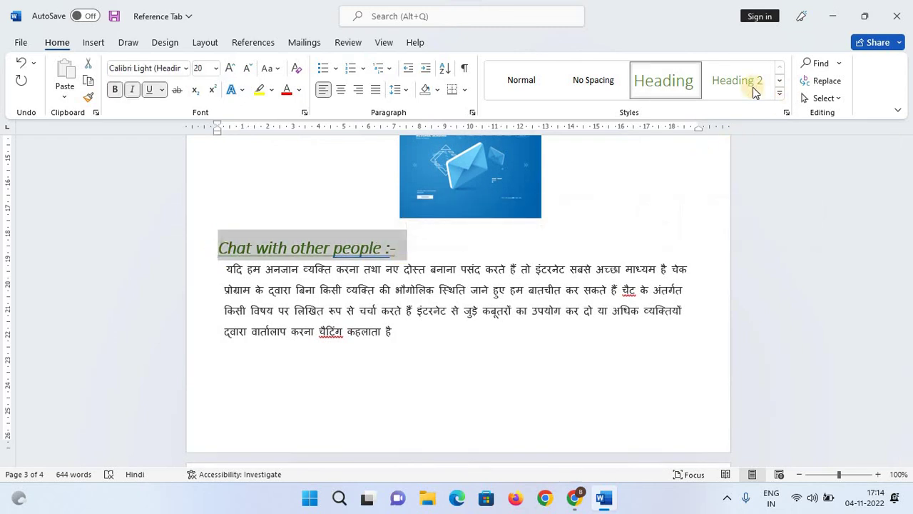
{"action": "scroll", "coordinate": [336, 319], "scroll_direction": "down", "scroll_amount": 2}
{"action": "scroll", "coordinate": [336, 320], "scroll_direction": "down", "scroll_amount": 4}
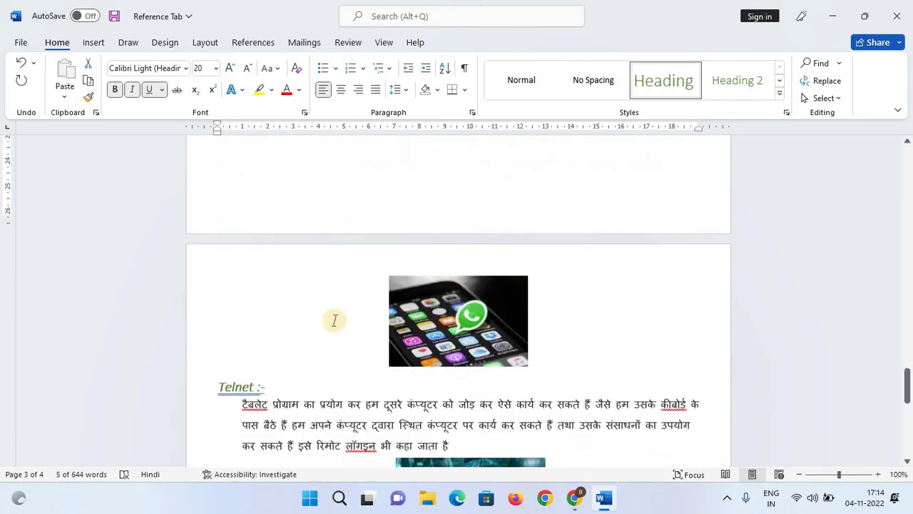
Give the Telnet :- heading the Heading 2 style in bold.
{"action": "left_click", "coordinate": [266, 316]}
{"action": "left_click_drag", "start_coordinate": [217, 316], "coordinate": [217, 316]}
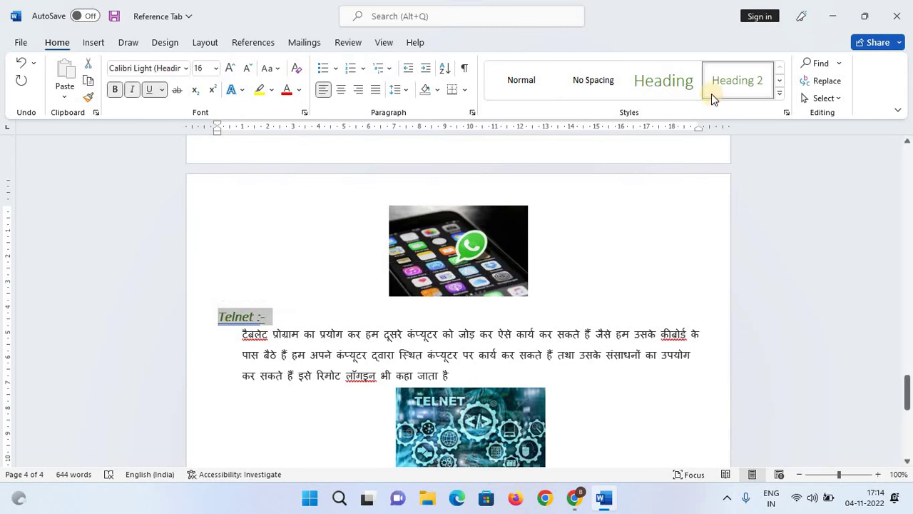
{"action": "left_click", "coordinate": [719, 81]}
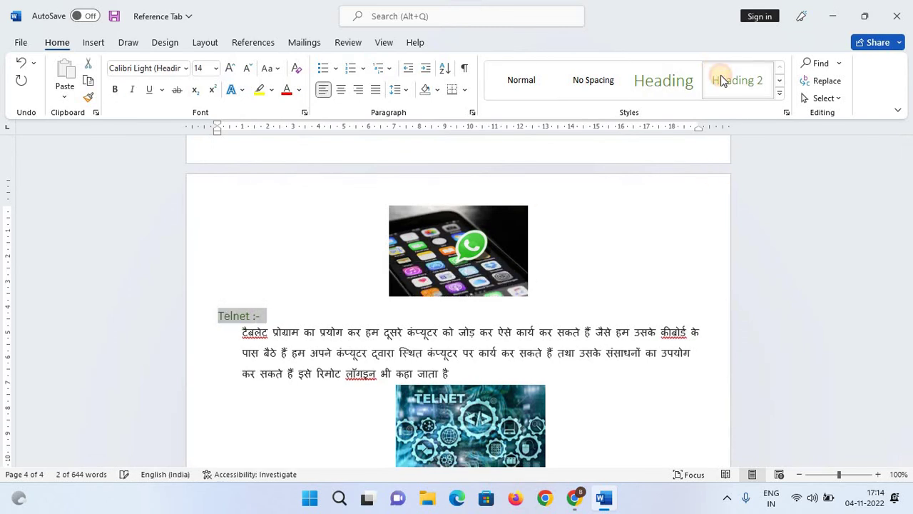
{"action": "left_click", "coordinate": [115, 90]}
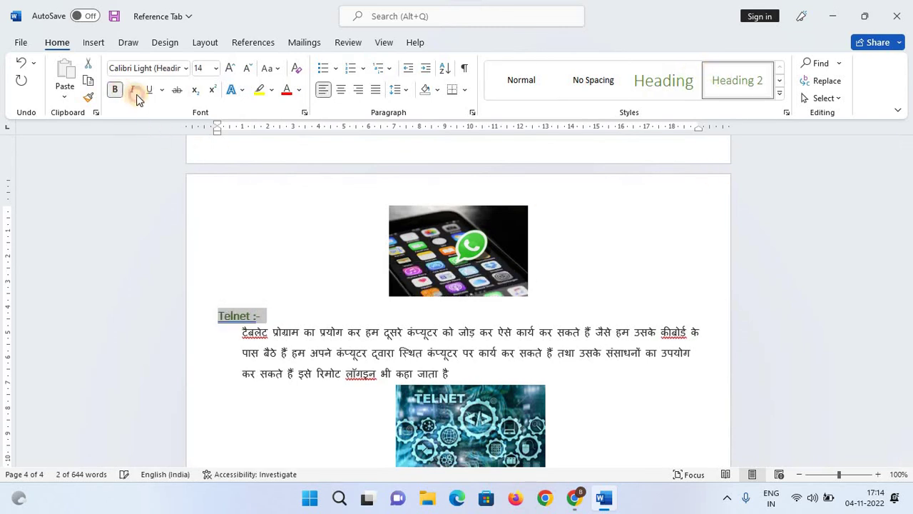
{"action": "left_click", "coordinate": [312, 226]}
{"action": "scroll", "coordinate": [497, 388], "scroll_direction": "down", "scroll_amount": 10}
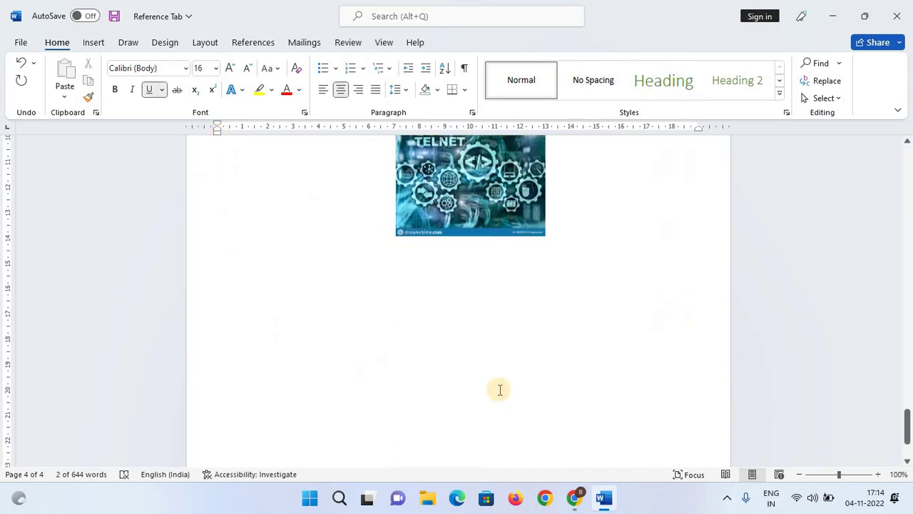
{"action": "scroll", "coordinate": [500, 390], "scroll_direction": "up", "scroll_amount": 3}
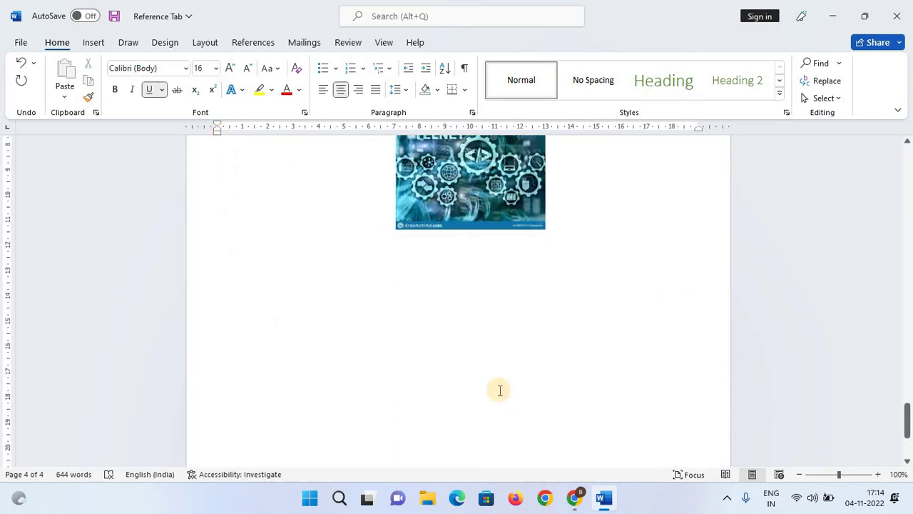
From the top of the document, open the References Table of Contents gallery.
{"action": "key", "text": "ctrl+Home"}
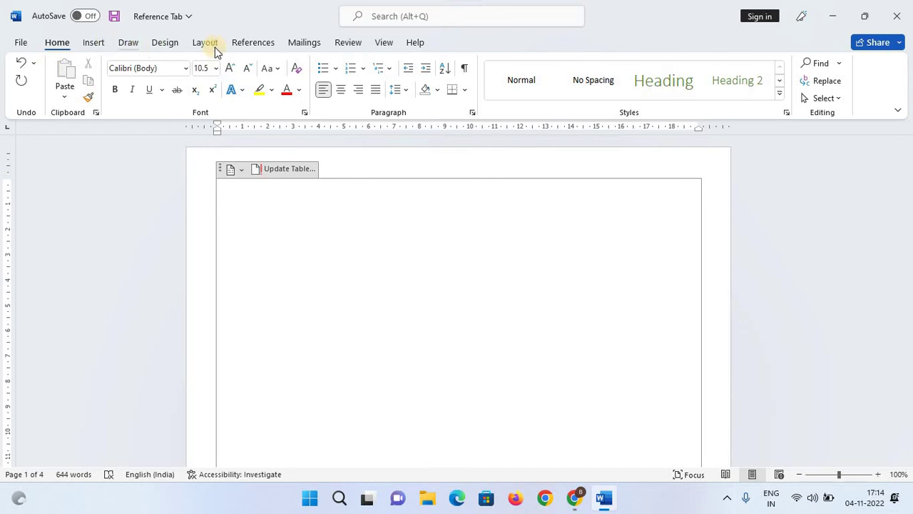
{"action": "left_click", "coordinate": [275, 51]}
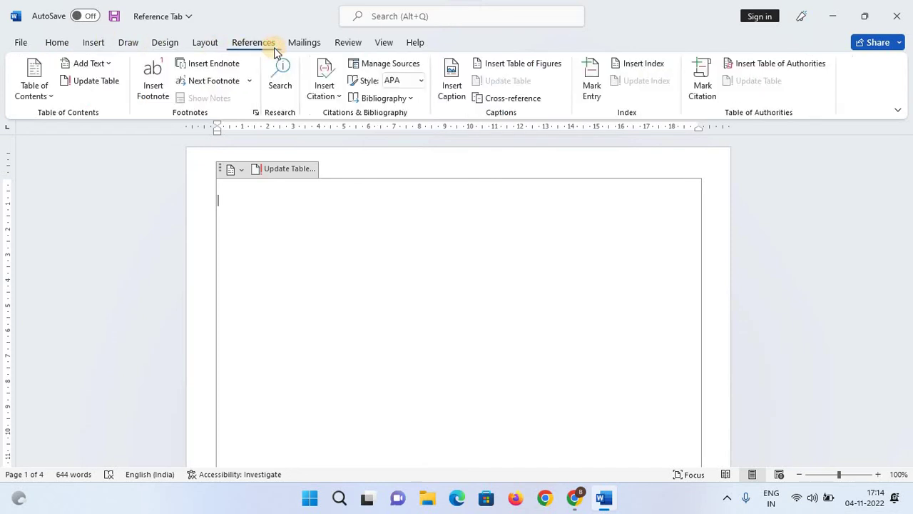
{"action": "left_click", "coordinate": [42, 95]}
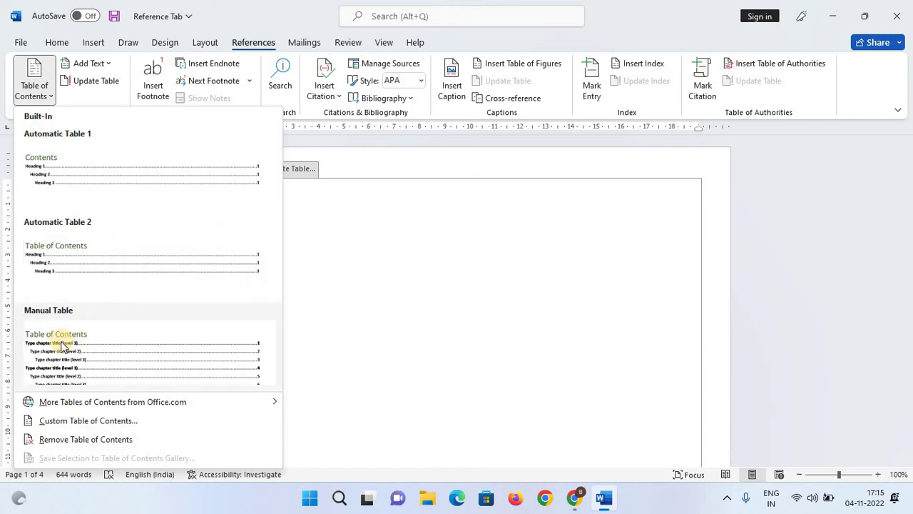
Insert Automatic Table 1 and check its entries, Introduction through Telnet :-, with page numbers.
{"action": "left_click", "coordinate": [48, 193]}
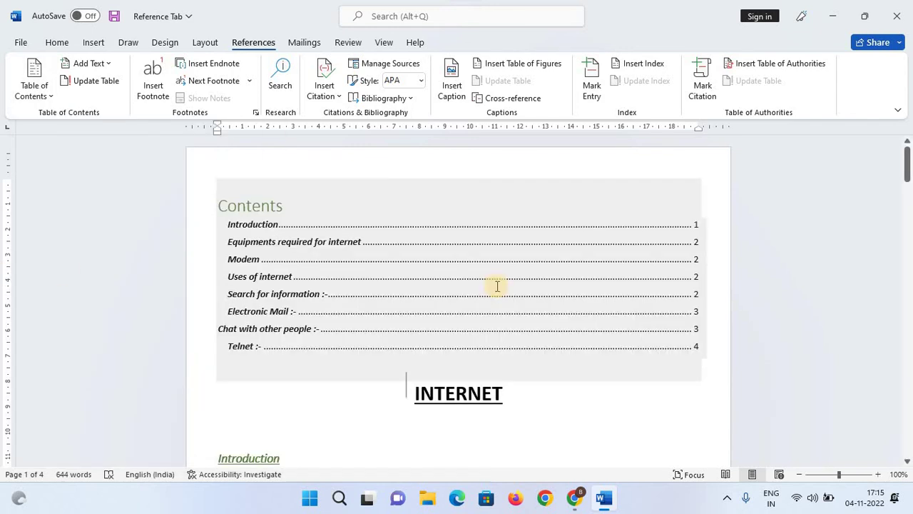
{"action": "left_click", "coordinate": [605, 401]}
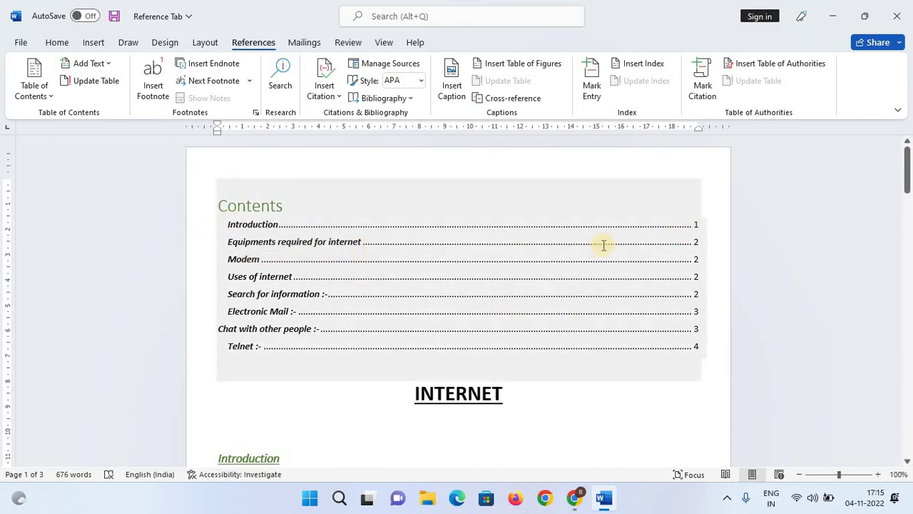
{"action": "left_click", "coordinate": [695, 242]}
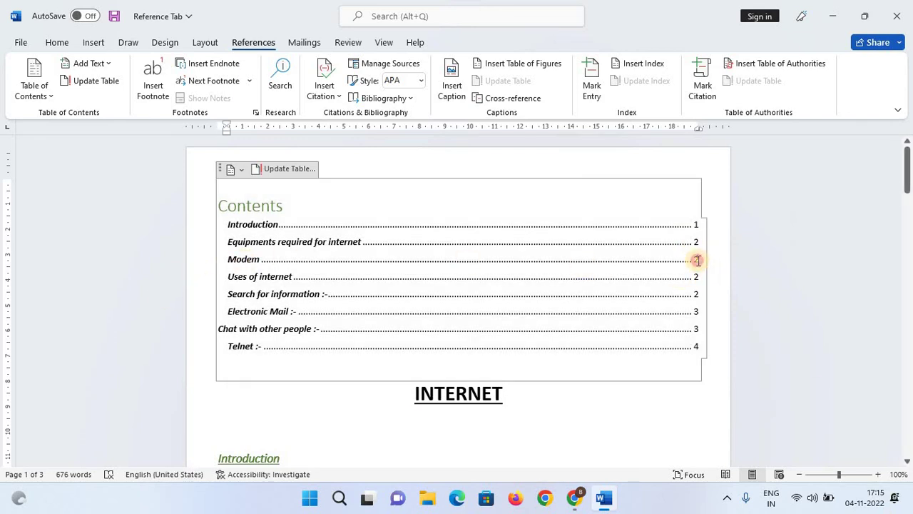
{"action": "left_click", "coordinate": [697, 260]}
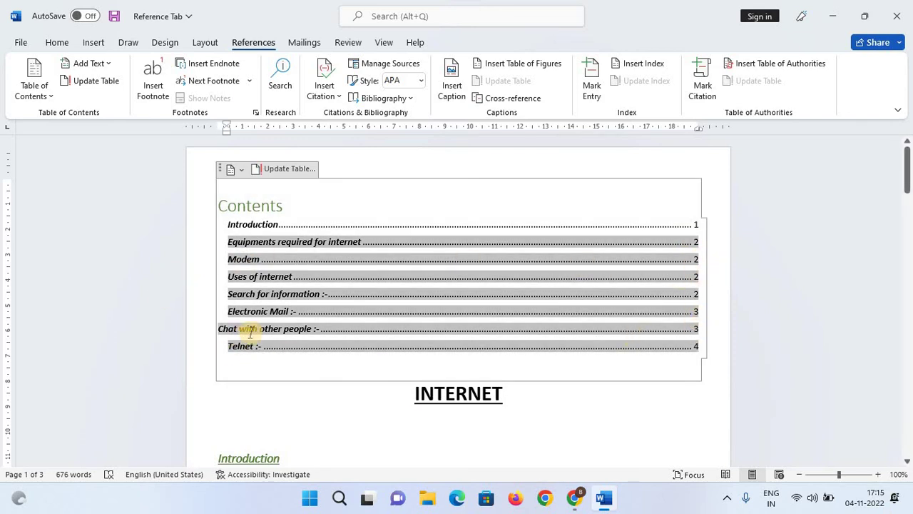
{"action": "left_click", "coordinate": [312, 328]}
{"action": "left_click", "coordinate": [697, 335]}
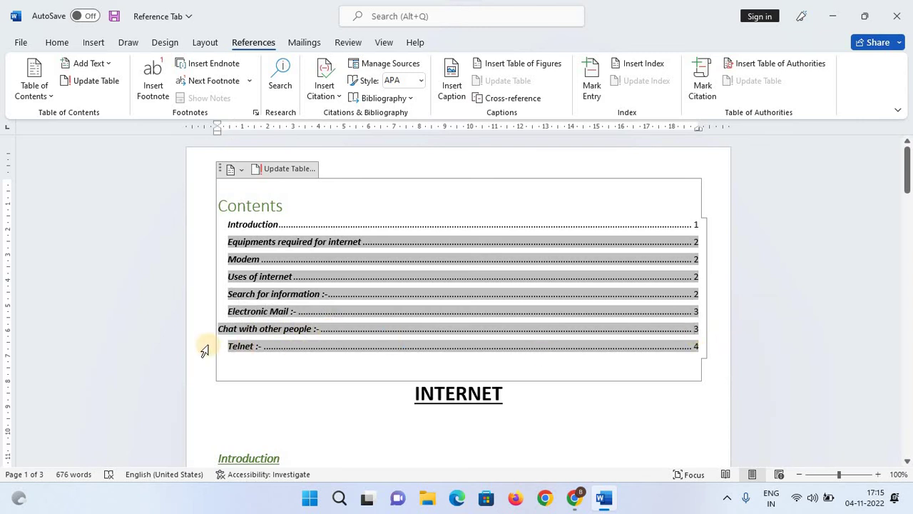
{"action": "left_click", "coordinate": [259, 349]}
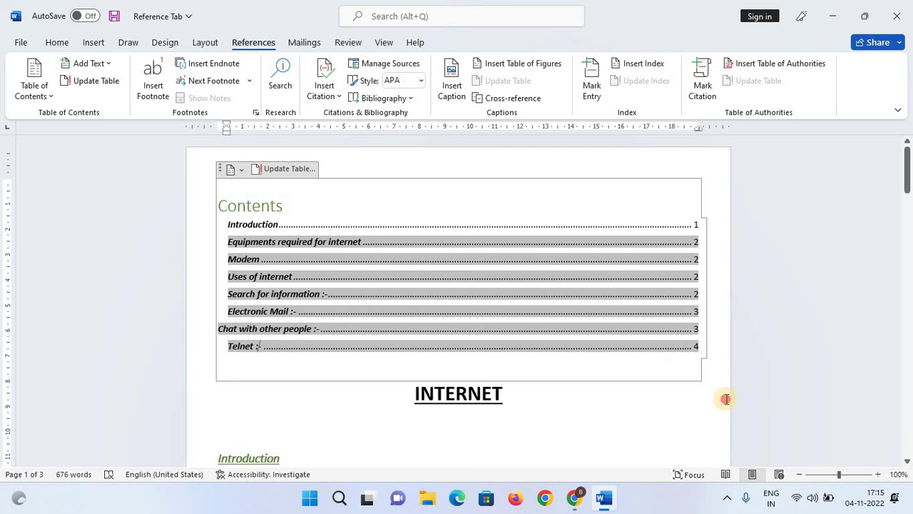
{"action": "left_click", "coordinate": [724, 396]}
{"action": "left_click", "coordinate": [350, 231]}
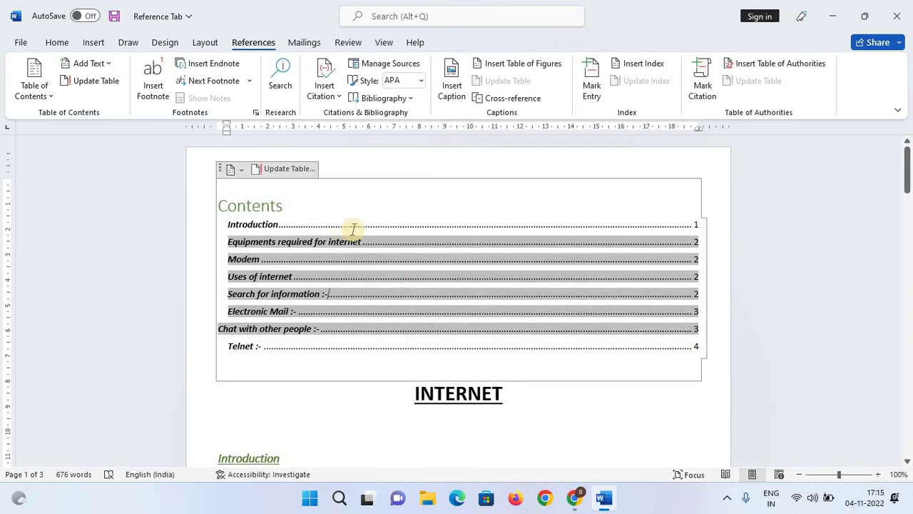
{"action": "left_click", "coordinate": [384, 200]}
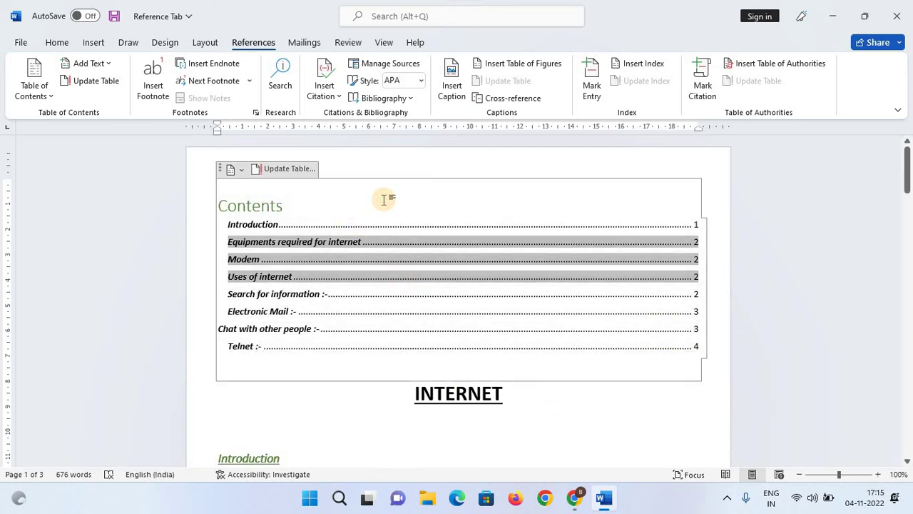
{"action": "left_click", "coordinate": [261, 430]}
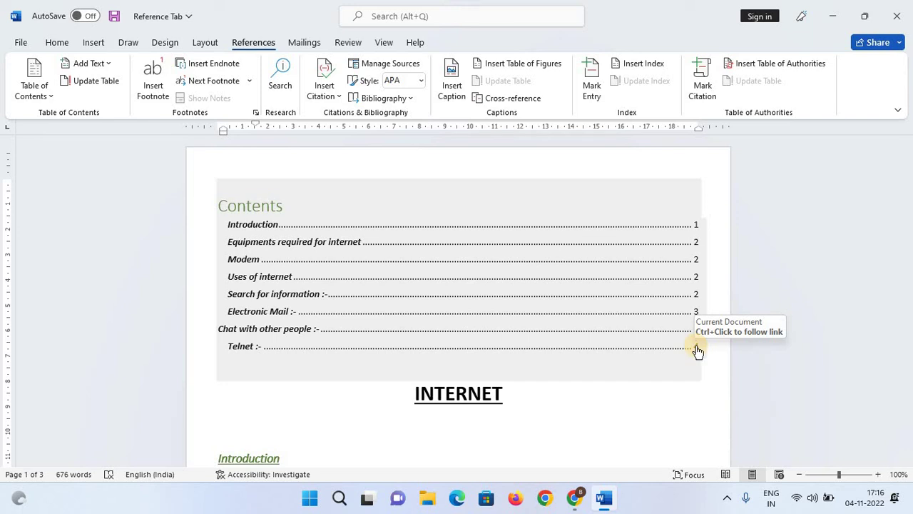
{"action": "left_click", "coordinate": [697, 349], "text": "ctrl"}
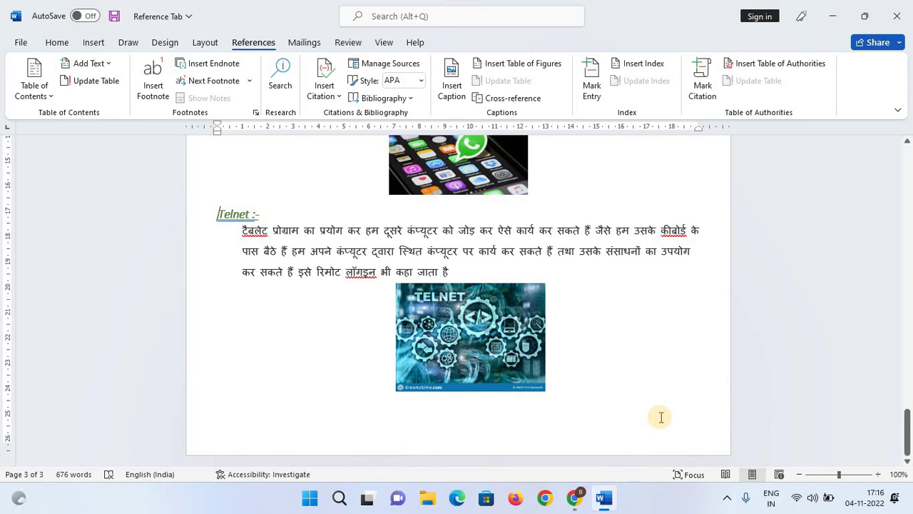
{"action": "key", "text": "ctrl+Home"}
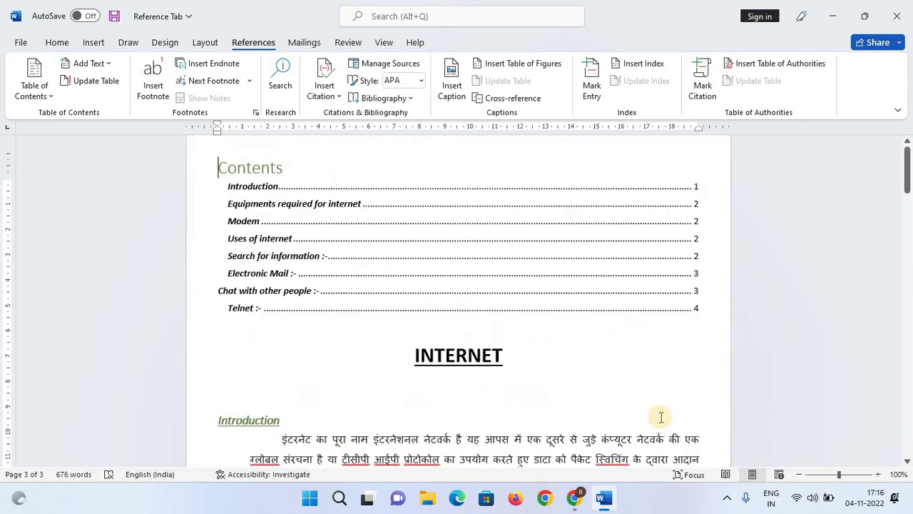
Check the contents-level options, then scroll down to the Telnet section and its picture on page 3.
{"action": "left_click", "coordinate": [95, 64]}
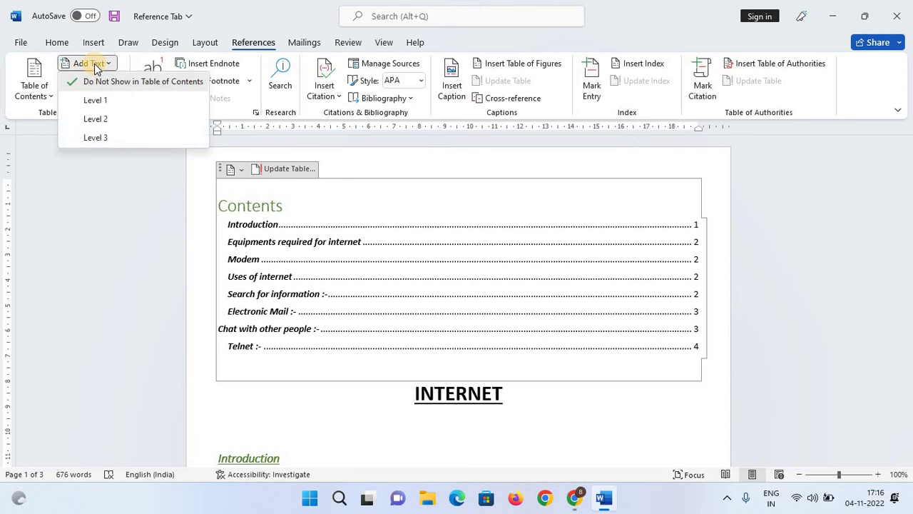
{"action": "left_click", "coordinate": [374, 387]}
{"action": "scroll", "coordinate": [383, 385], "scroll_direction": "down", "scroll_amount": 5}
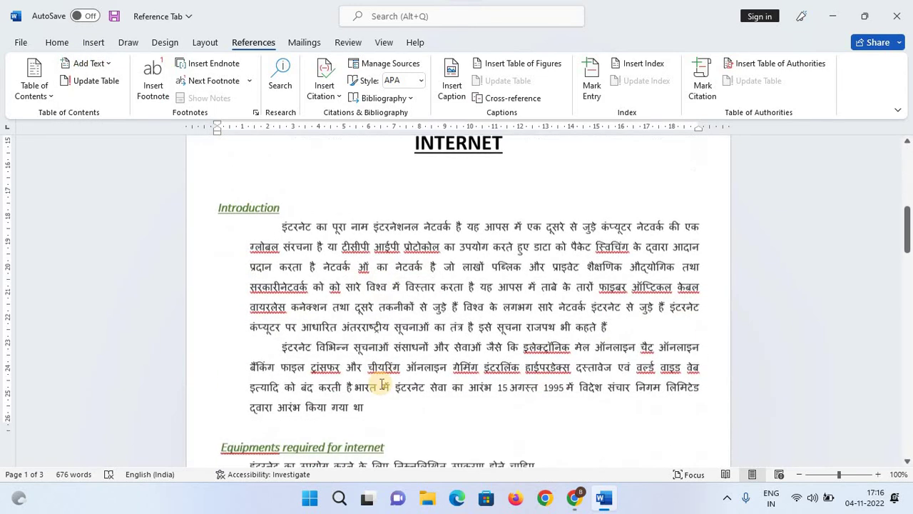
{"action": "scroll", "coordinate": [383, 384], "scroll_direction": "down", "scroll_amount": 20}
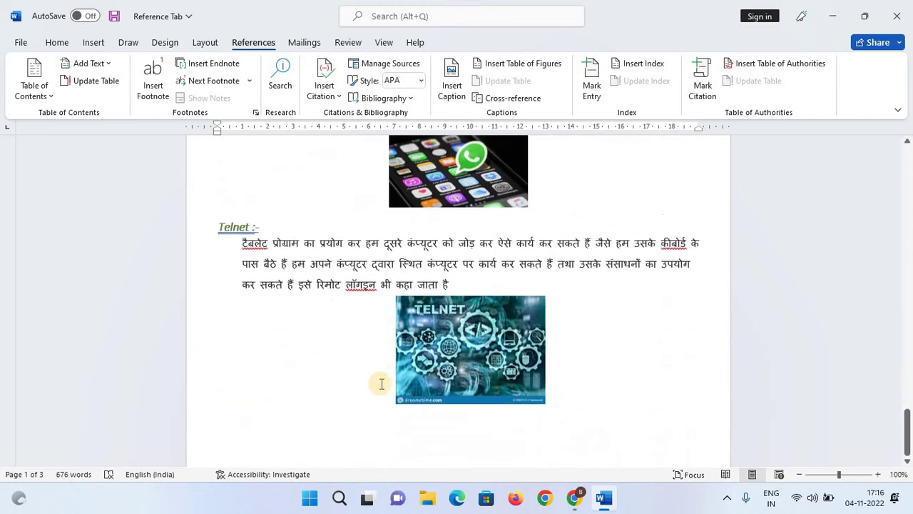
{"action": "scroll", "coordinate": [382, 383], "scroll_direction": "down", "scroll_amount": 1}
{"action": "left_click", "coordinate": [702, 404]}
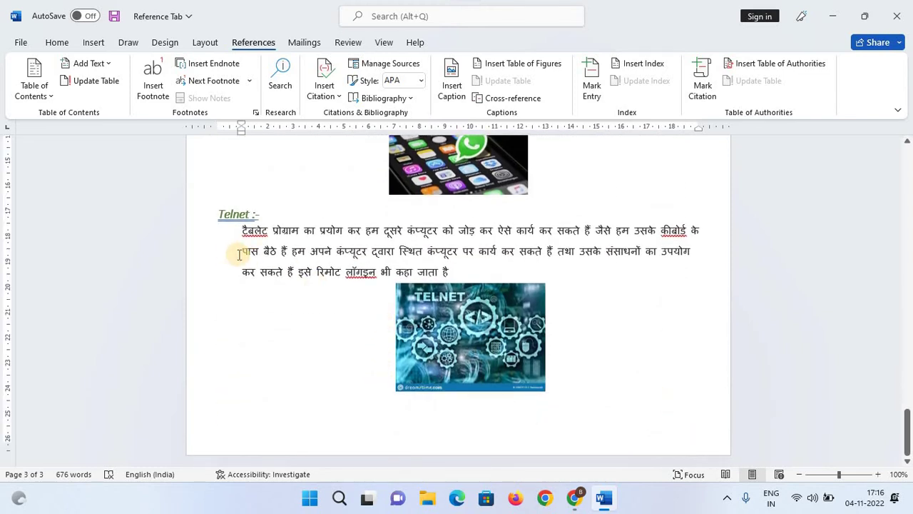
{"action": "scroll", "coordinate": [237, 254], "scroll_direction": "up", "scroll_amount": 1}
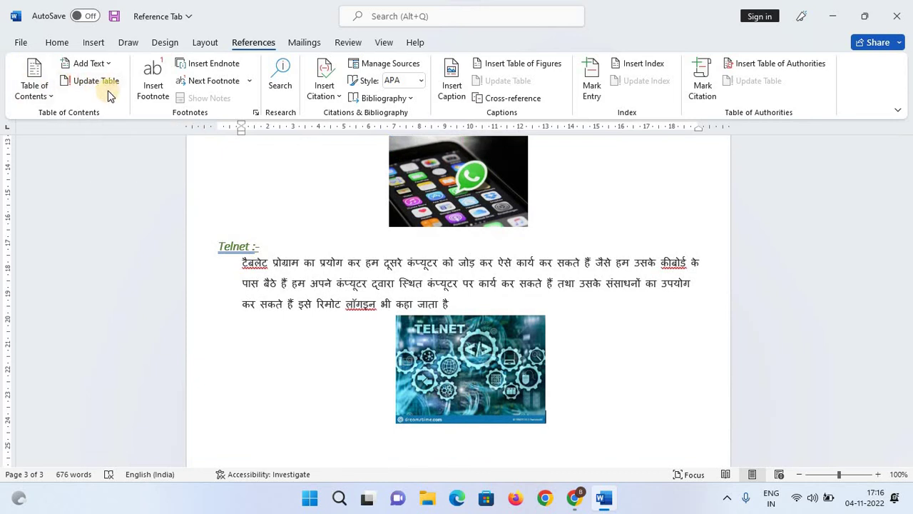
Retype the Telnet heading as 'TELNET :-' in capital letters and save the document.
{"action": "left_click", "coordinate": [248, 246]}
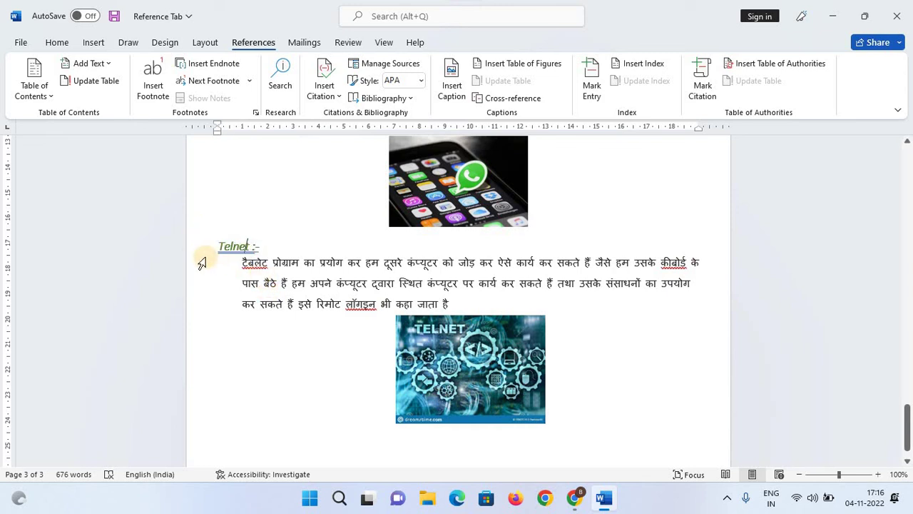
{"action": "key", "text": "BackSpace"}
{"action": "key", "text": "BackSpace"}
{"action": "key", "text": "BackSpace"}
{"action": "key", "text": "BackSpace"}
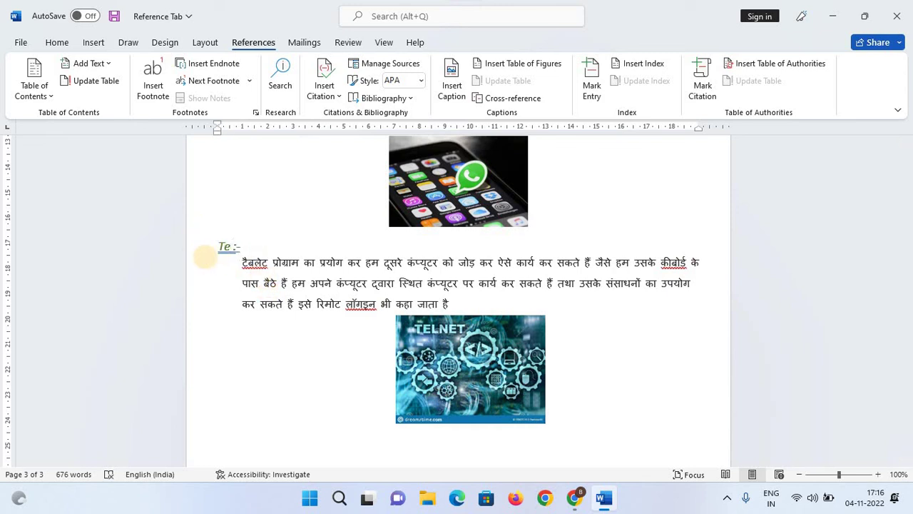
{"action": "key", "text": "BackSpace"}
{"action": "key", "text": "Caps_Lock"}
{"action": "type", "text": "EL"}
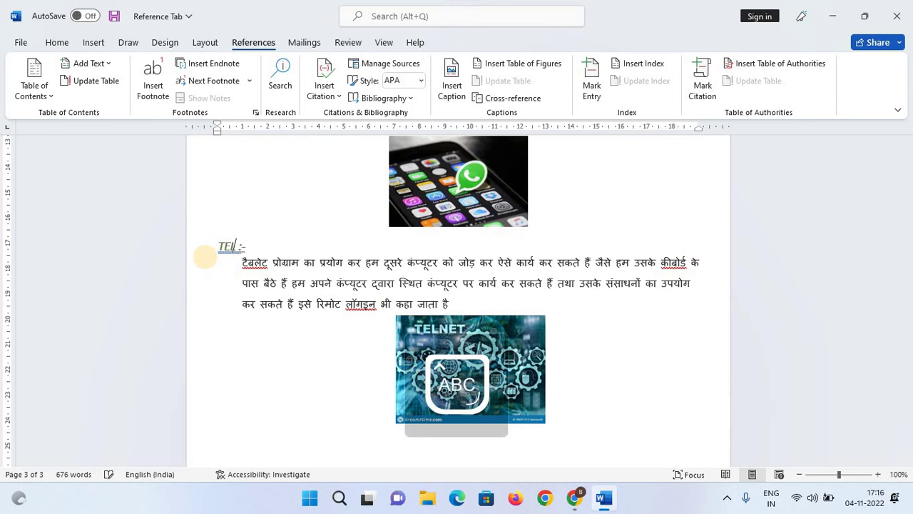
{"action": "type", "text": "NET"}
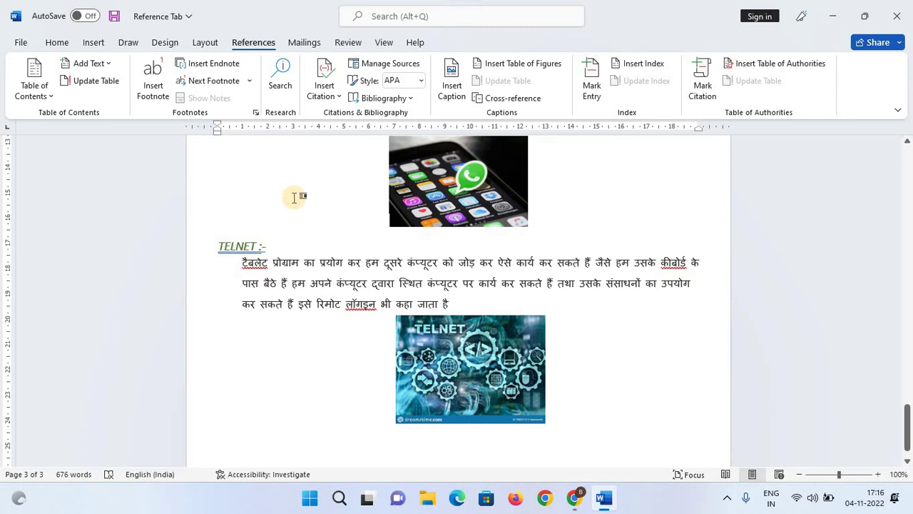
{"action": "key", "text": "ctrl+s"}
{"action": "scroll", "coordinate": [229, 182], "scroll_direction": "up", "scroll_amount": 10}
Go to the Contents table and bring up its Update Table options.
{"action": "scroll", "coordinate": [220, 179], "scroll_direction": "up", "scroll_amount": 15}
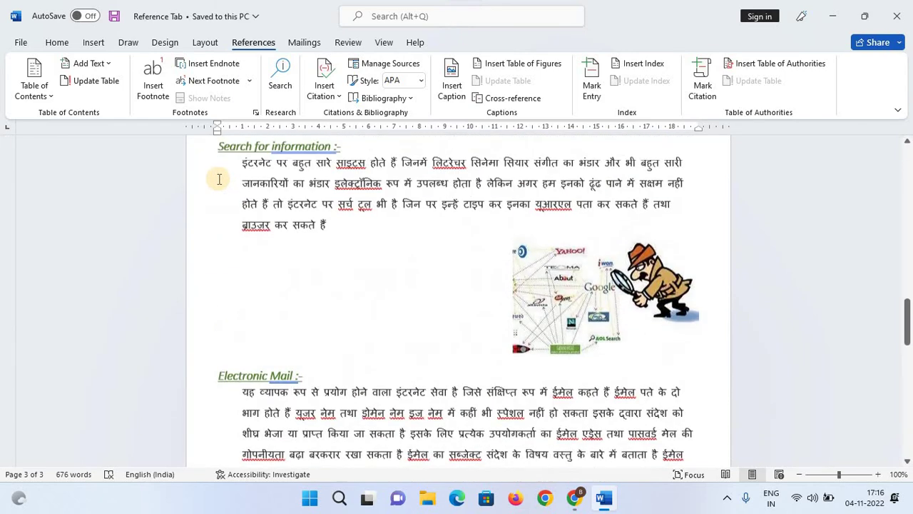
{"action": "scroll", "coordinate": [219, 180], "scroll_direction": "up", "scroll_amount": 3}
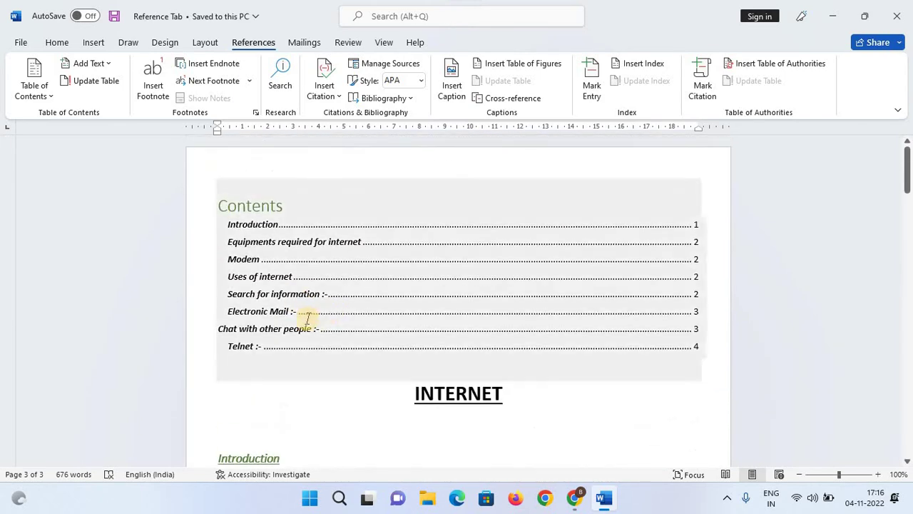
{"action": "scroll", "coordinate": [306, 316], "scroll_direction": "down", "scroll_amount": 1}
{"action": "left_click", "coordinate": [250, 309]}
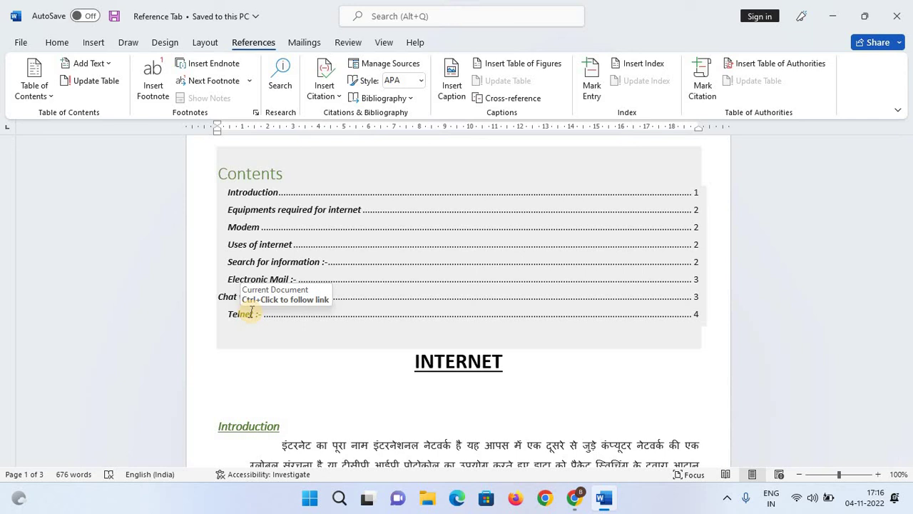
{"action": "left_click", "coordinate": [276, 369]}
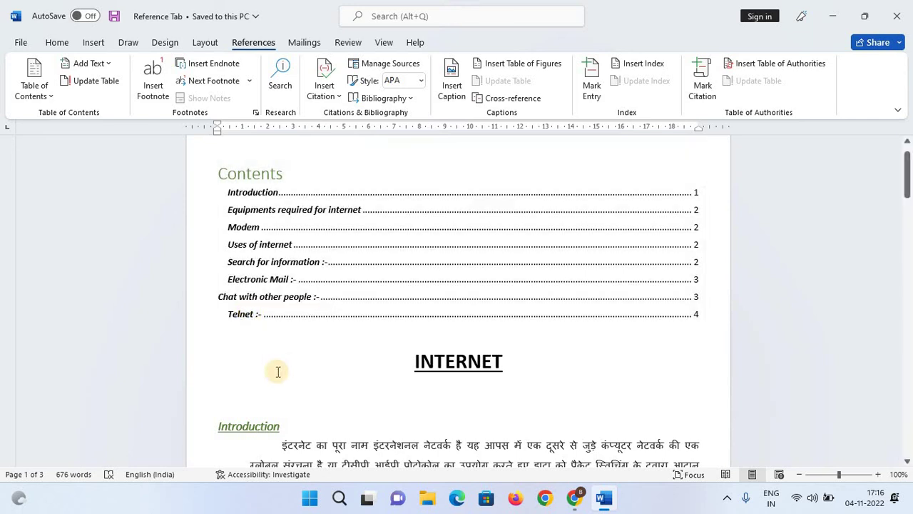
{"action": "left_click", "coordinate": [88, 80]}
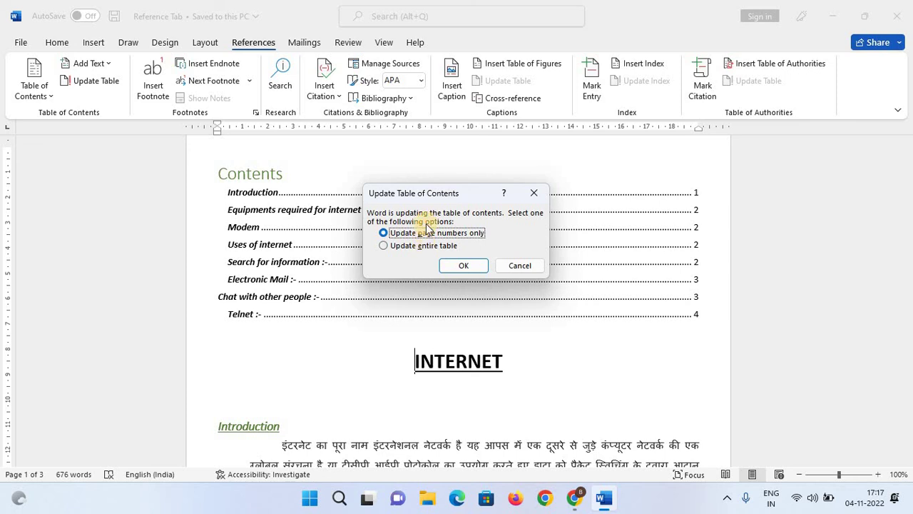
Rebuild the entire table of contents so it lists 'TELNET :-' in capitals.
{"action": "left_click", "coordinate": [389, 246]}
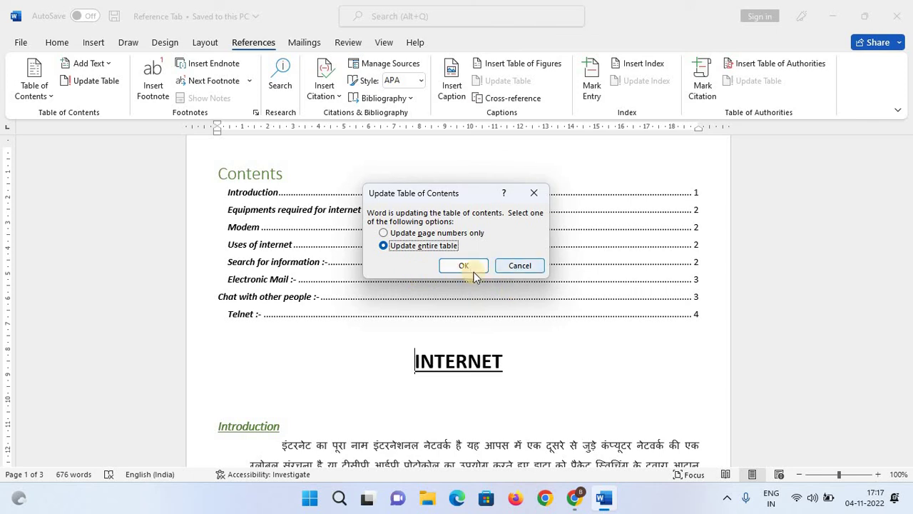
{"action": "left_click", "coordinate": [464, 267]}
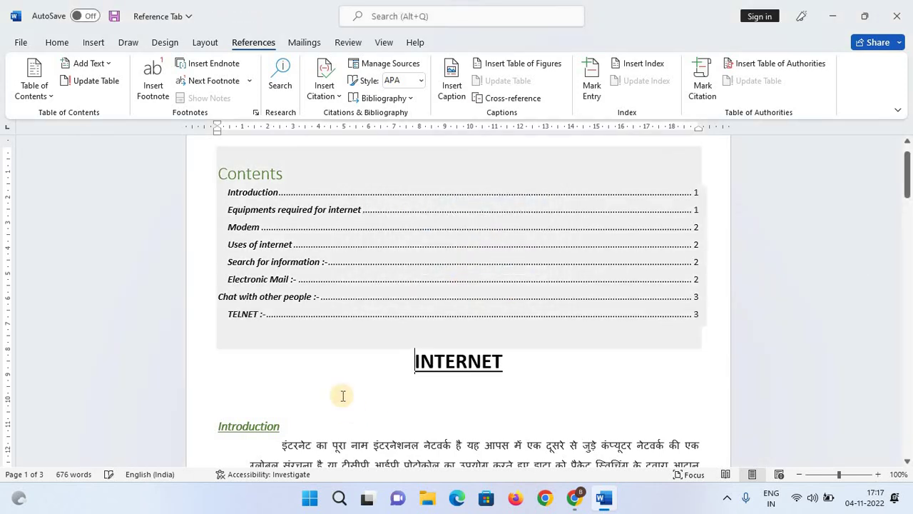
{"action": "left_click", "coordinate": [342, 396]}
{"action": "scroll", "coordinate": [304, 329], "scroll_direction": "up", "scroll_amount": 5}
{"action": "scroll", "coordinate": [305, 330], "scroll_direction": "up", "scroll_amount": 2}
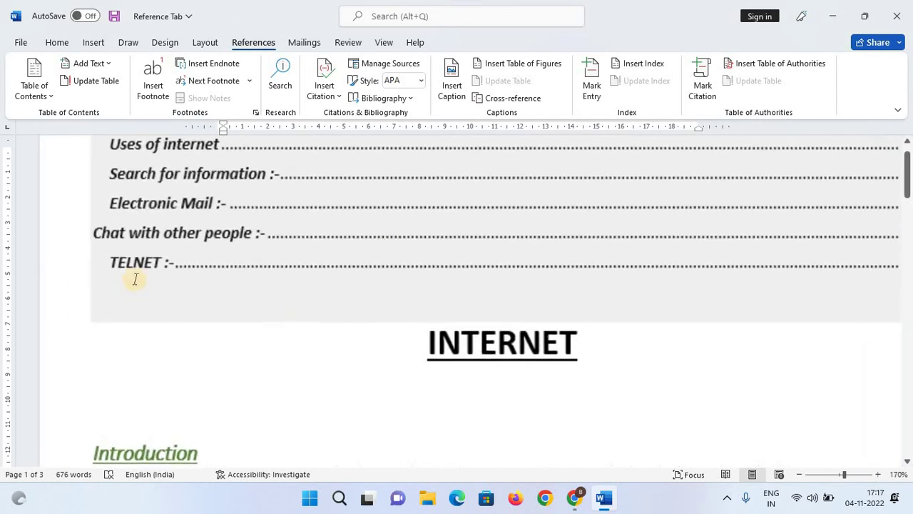
Check the TELNET :- contents entry and refresh the table of contents once more.
{"action": "left_click", "coordinate": [155, 263]}
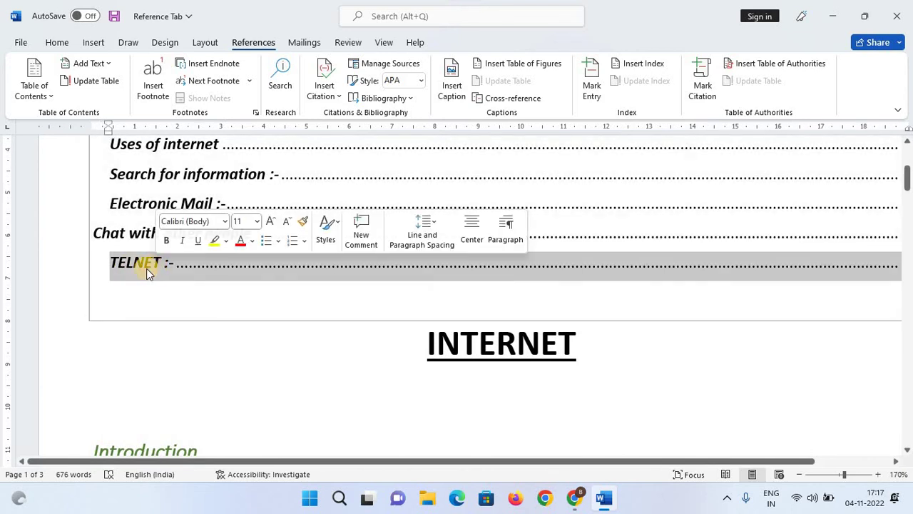
{"action": "left_click", "coordinate": [250, 383]}
{"action": "scroll", "coordinate": [250, 382], "scroll_direction": "down", "scroll_amount": 7}
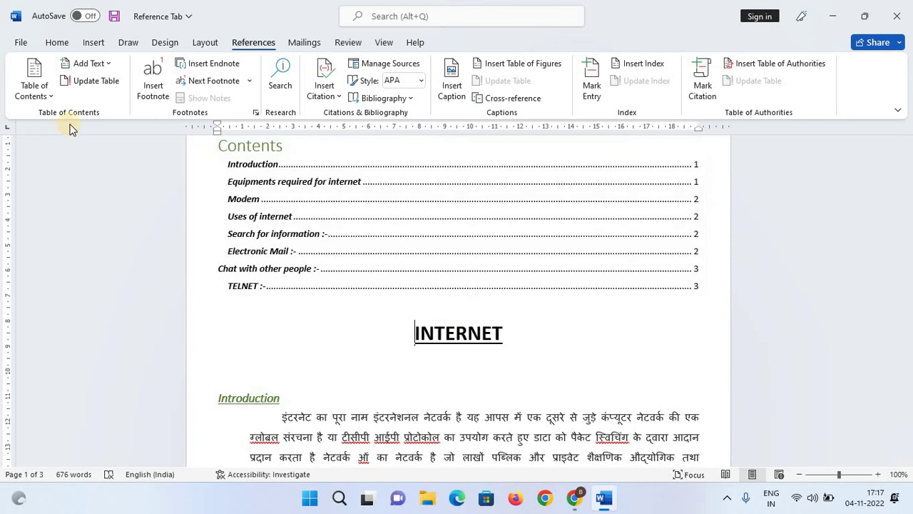
{"action": "left_click", "coordinate": [99, 77]}
{"action": "scroll", "coordinate": [421, 319], "scroll_direction": "up", "scroll_amount": 2}
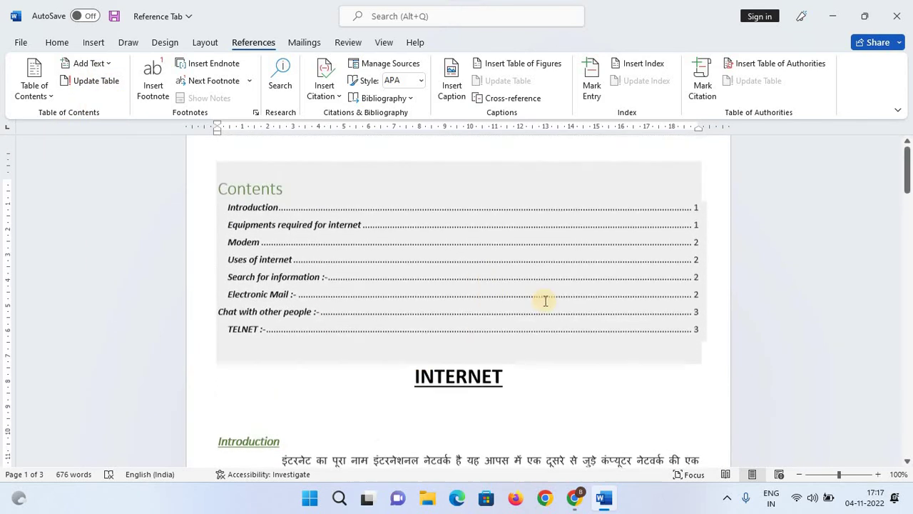
{"action": "left_click", "coordinate": [438, 161]}
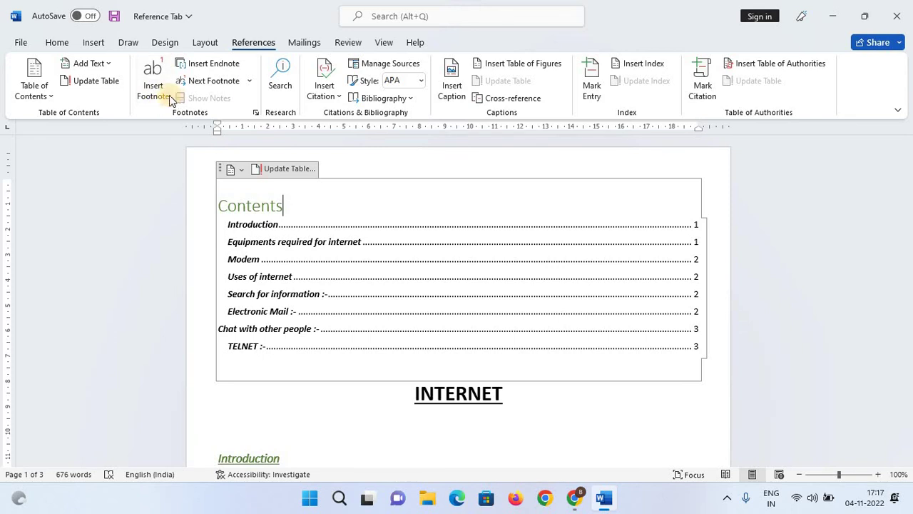
Scroll past the Contents to the Introduction paragraphs below the INTERNET title.
{"action": "scroll", "coordinate": [585, 300], "scroll_direction": "down", "scroll_amount": 3}
{"action": "scroll", "coordinate": [617, 371], "scroll_direction": "up", "scroll_amount": 2}
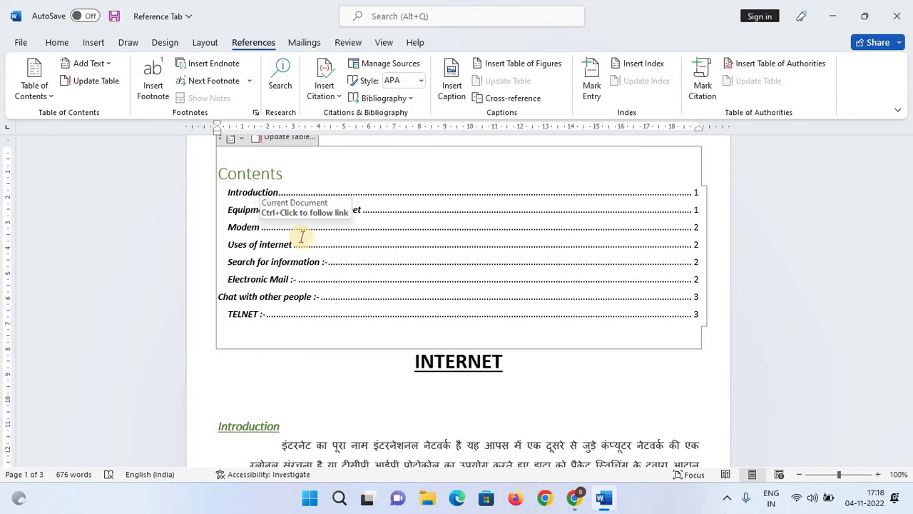
{"action": "scroll", "coordinate": [497, 302], "scroll_direction": "down", "scroll_amount": 3}
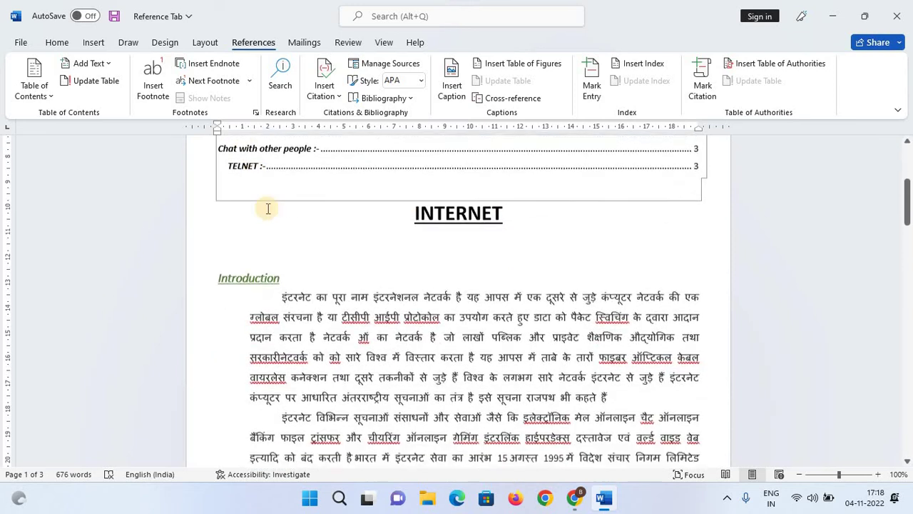
{"action": "scroll", "coordinate": [272, 209], "scroll_direction": "down", "scroll_amount": 1}
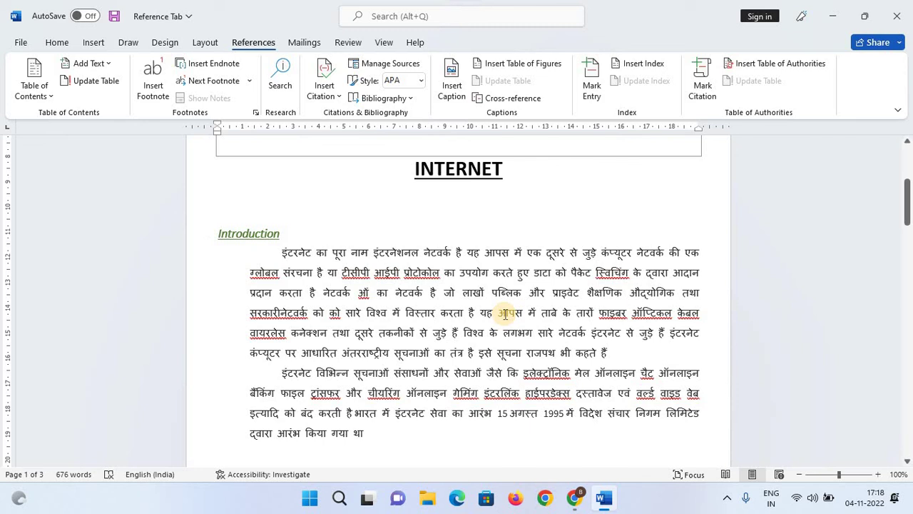
{"action": "scroll", "coordinate": [504, 314], "scroll_direction": "down", "scroll_amount": 1}
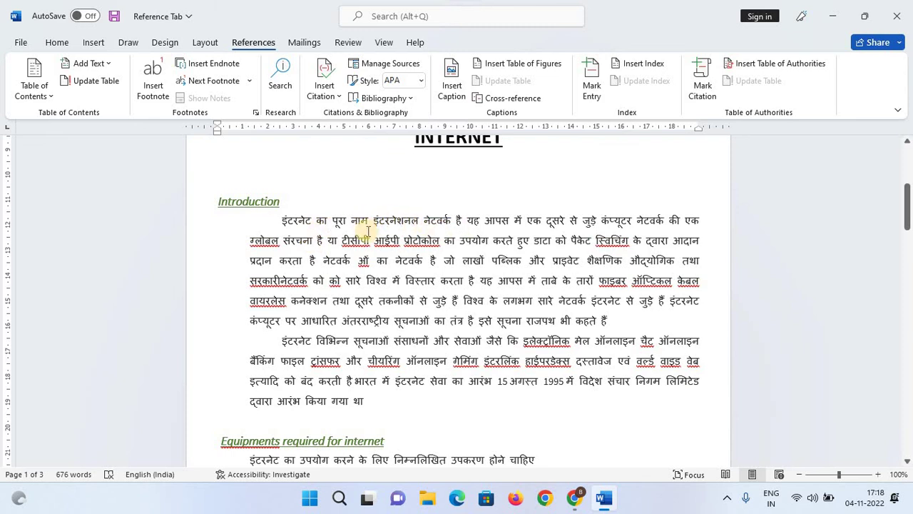
Select the Introduction's opening sentence, highlight it yellow, then undo the highlight.
{"action": "left_click", "coordinate": [283, 219]}
{"action": "left_click_drag", "start_coordinate": [341, 218], "coordinate": [460, 221]}
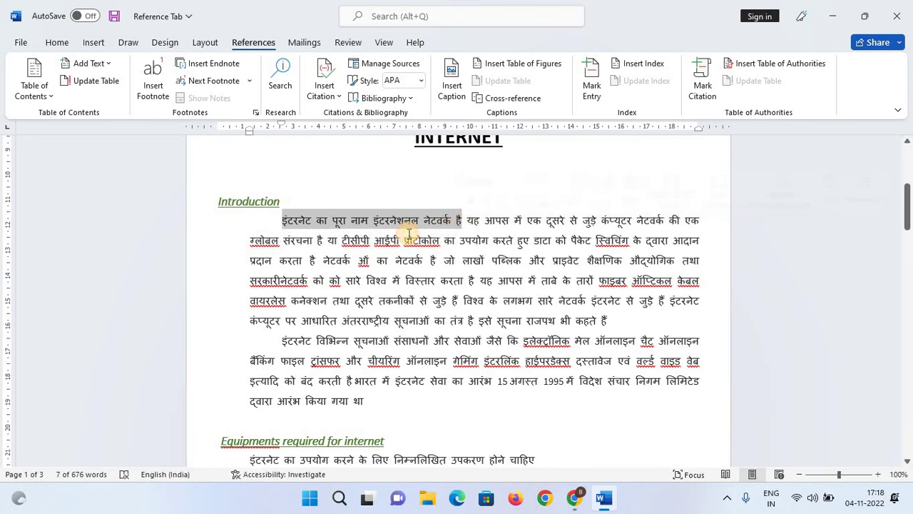
{"action": "left_click", "coordinate": [61, 42]}
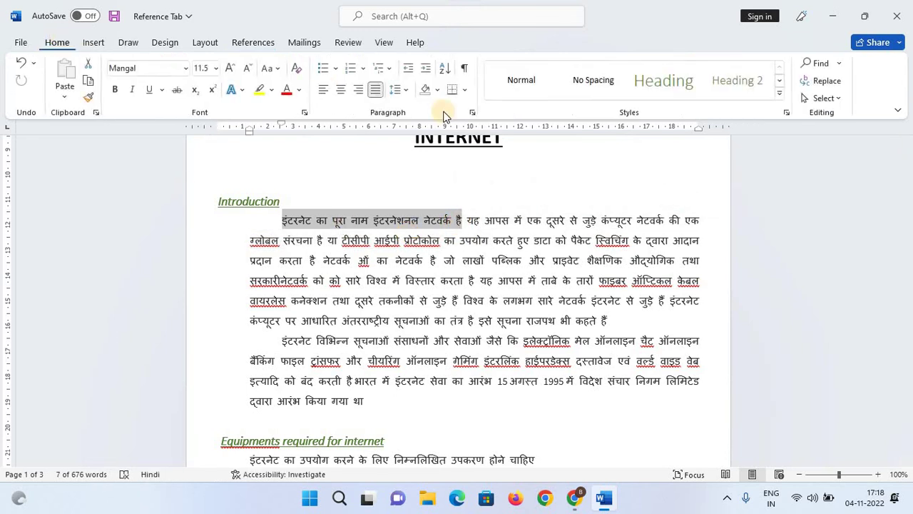
{"action": "left_click", "coordinate": [260, 89]}
{"action": "left_click", "coordinate": [448, 300]}
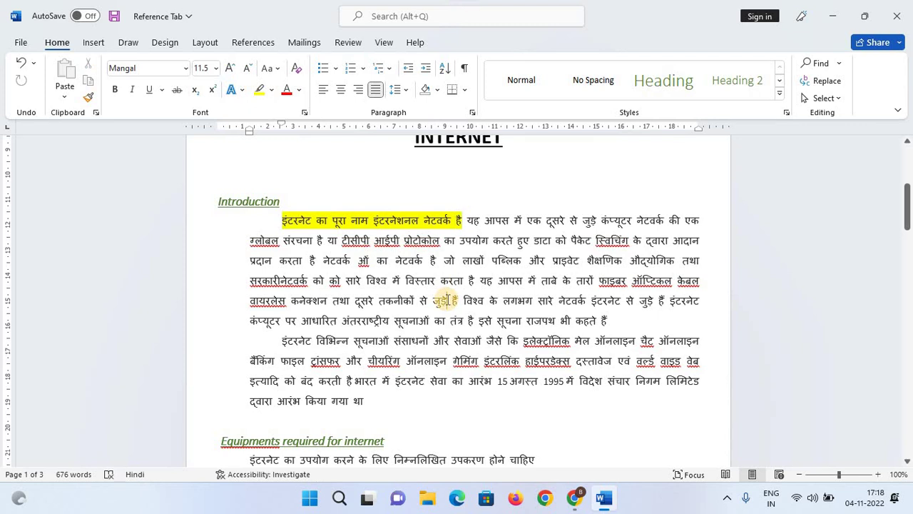
{"action": "key", "text": "ctrl+z"}
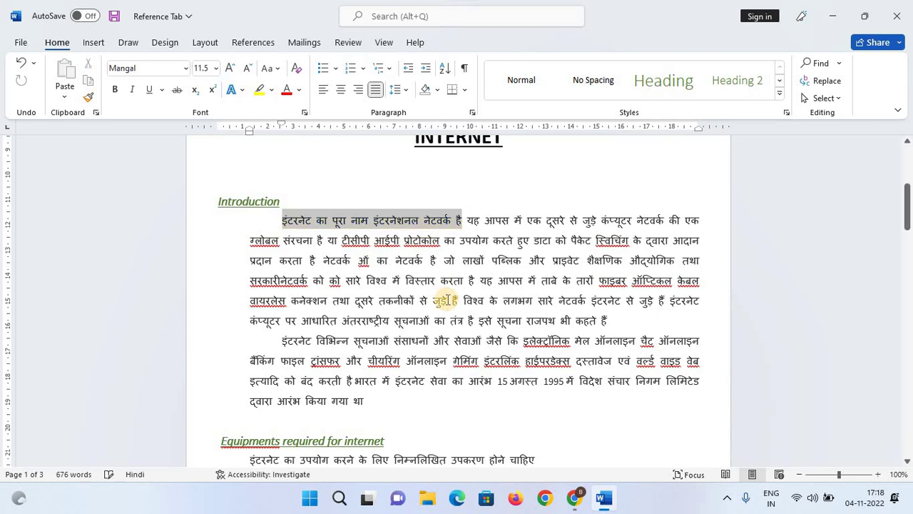
Insert footnote 1 after the opening sentence and start its note 'THIS IS POINT MOST IMPORTANT'.
{"action": "left_click", "coordinate": [251, 43]}
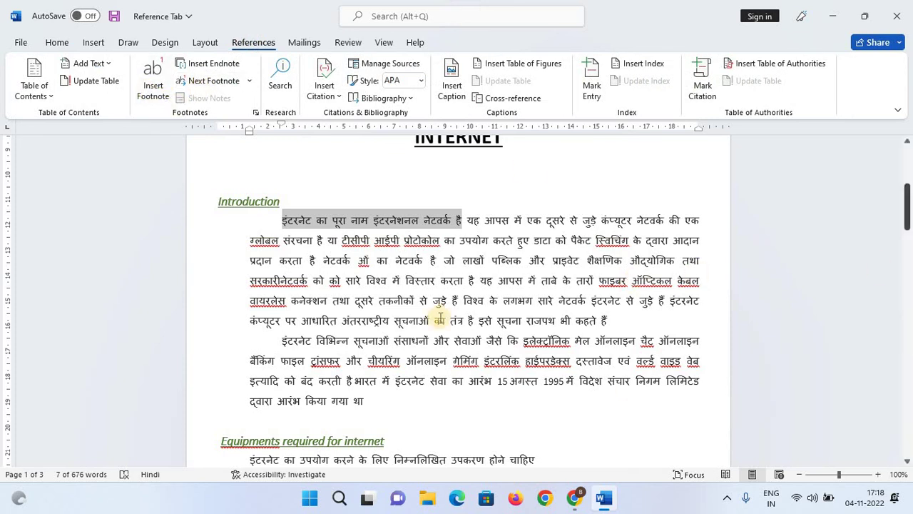
{"action": "left_click", "coordinate": [145, 89]}
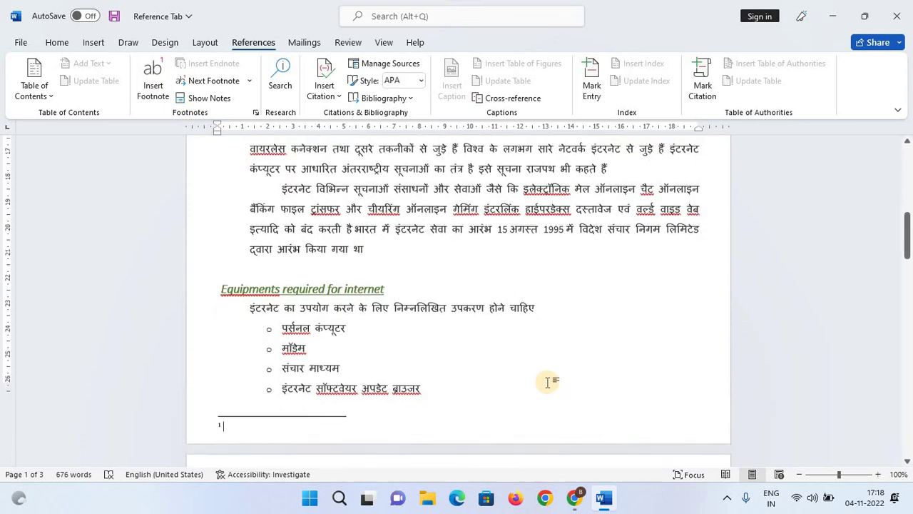
{"action": "scroll", "coordinate": [383, 378], "scroll_direction": "down", "scroll_amount": 2}
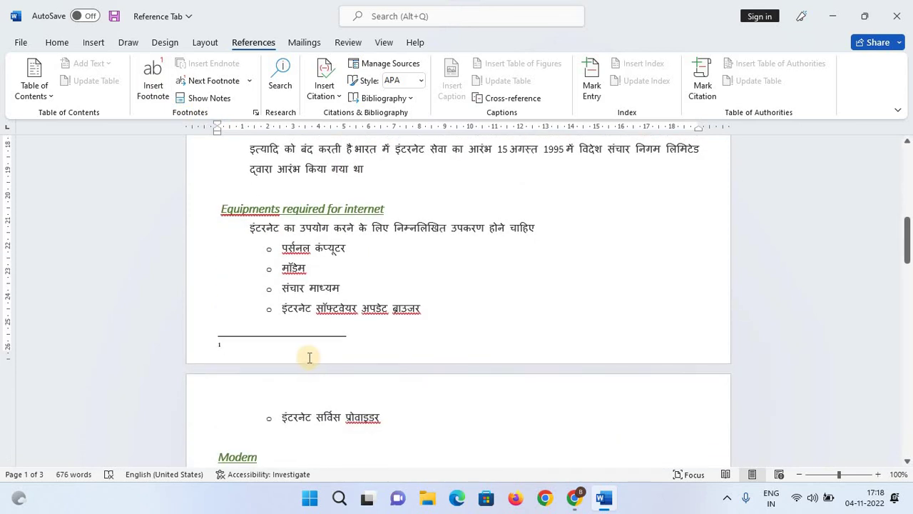
{"action": "type", "text": "THIS IS POINT MOST IMPORTANT"}
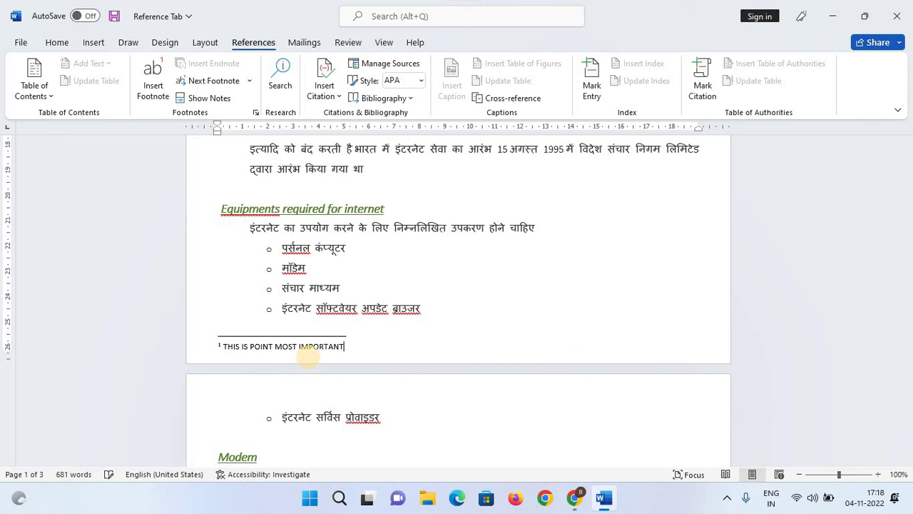
{"action": "left_click", "coordinate": [528, 262]}
{"action": "scroll", "coordinate": [525, 264], "scroll_direction": "up", "scroll_amount": 6}
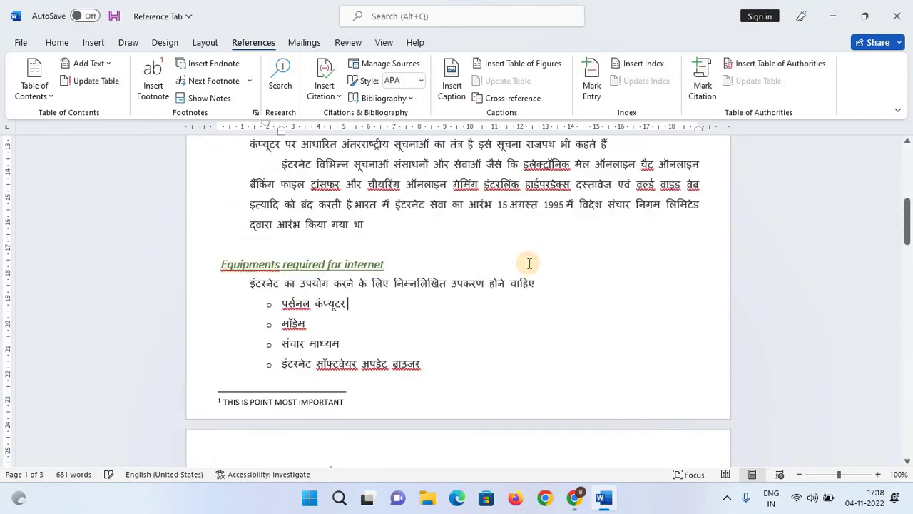
{"action": "scroll", "coordinate": [528, 264], "scroll_direction": "up", "scroll_amount": 2}
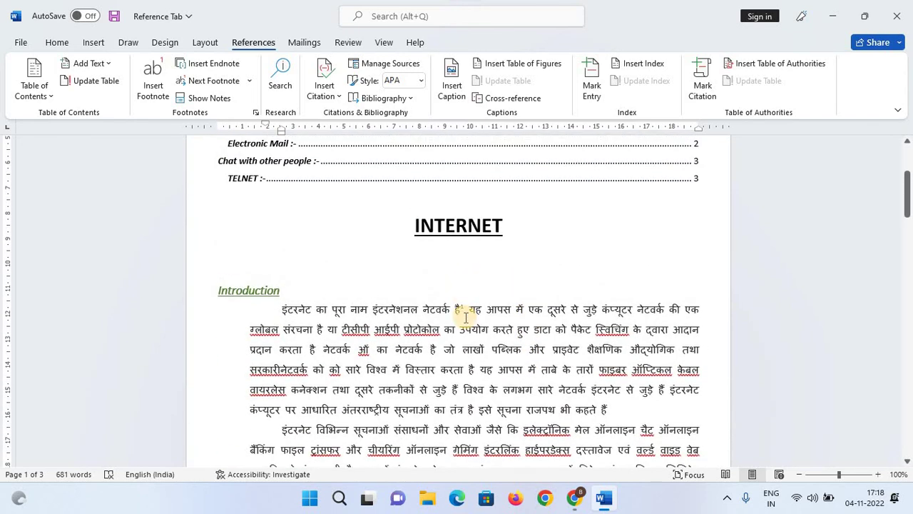
{"action": "scroll", "coordinate": [465, 316], "scroll_direction": "up", "scroll_amount": 7, "text": "ctrl"}
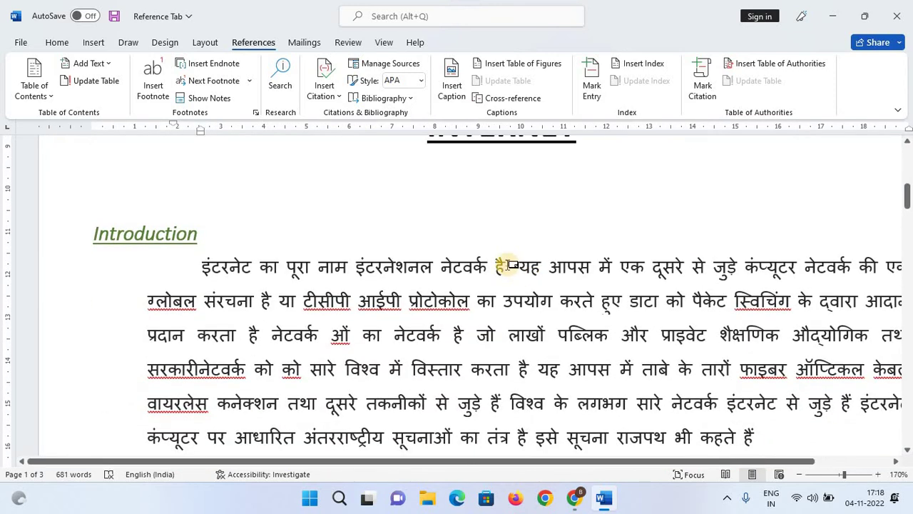
{"action": "left_click", "coordinate": [507, 264]}
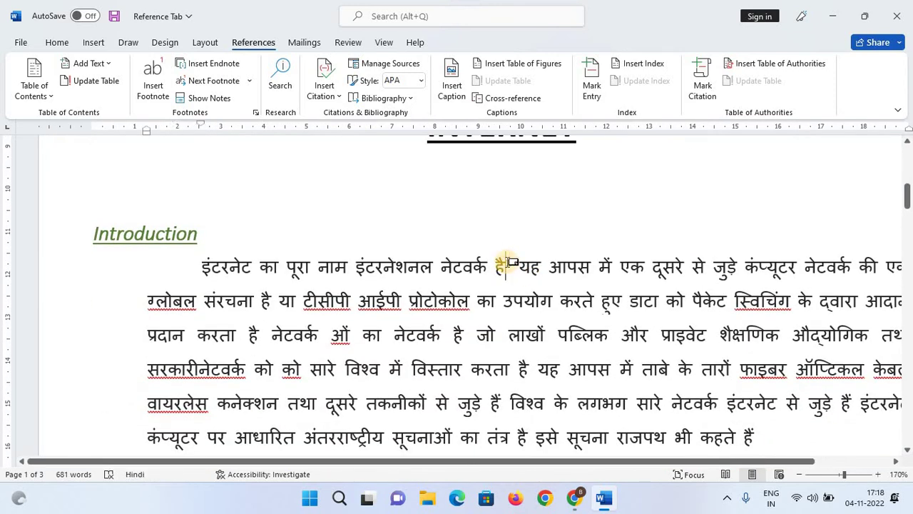
{"action": "mouse_move", "coordinate": [511, 263]}
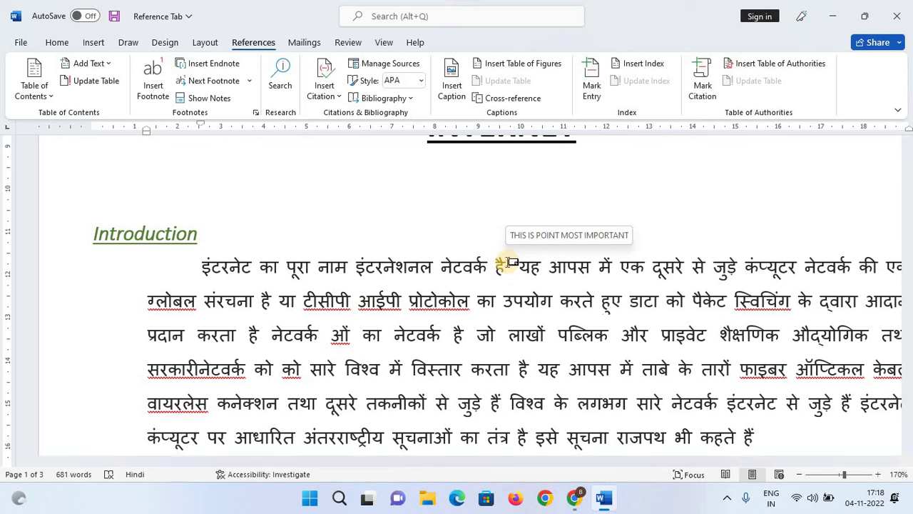
{"action": "scroll", "coordinate": [320, 340], "scroll_direction": "down", "scroll_amount": 3}
{"action": "scroll", "coordinate": [321, 341], "scroll_direction": "down", "scroll_amount": 4, "text": "ctrl"}
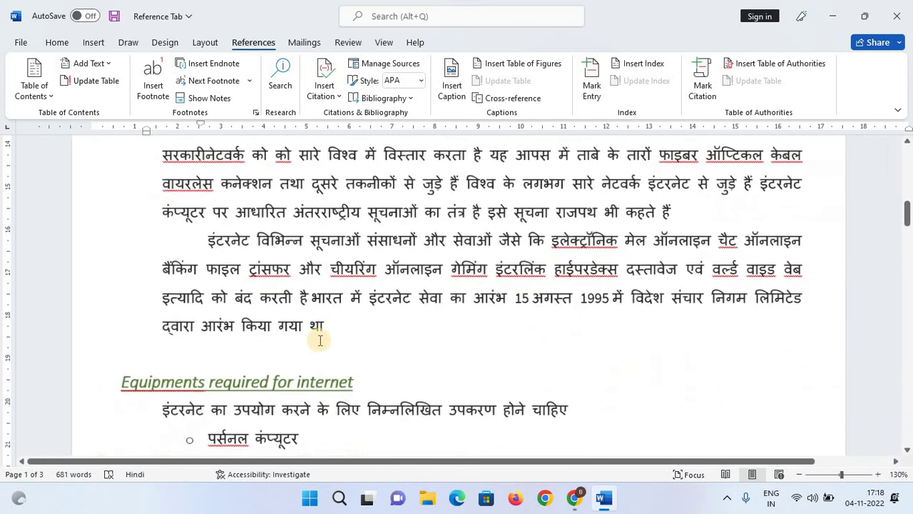
{"action": "scroll", "coordinate": [320, 340], "scroll_direction": "down", "scroll_amount": 3, "text": "ctrl"}
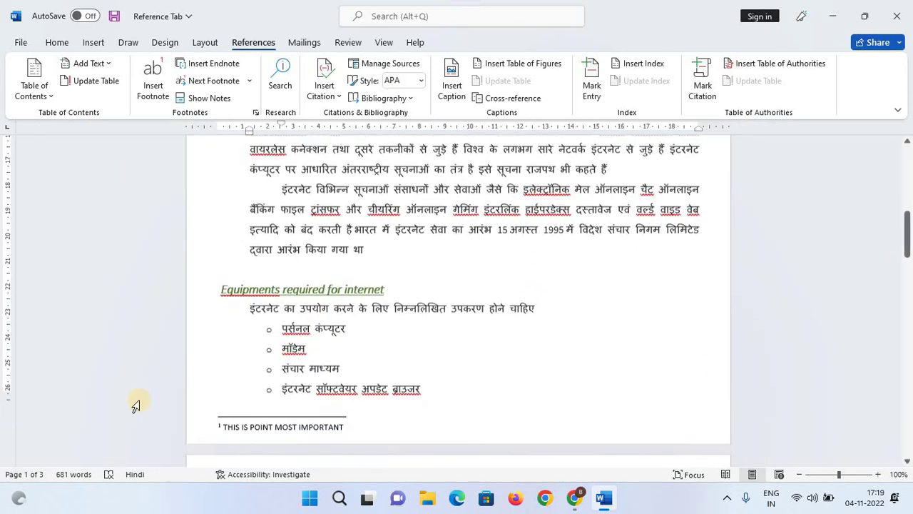
{"action": "scroll", "coordinate": [473, 288], "scroll_direction": "down", "scroll_amount": 2}
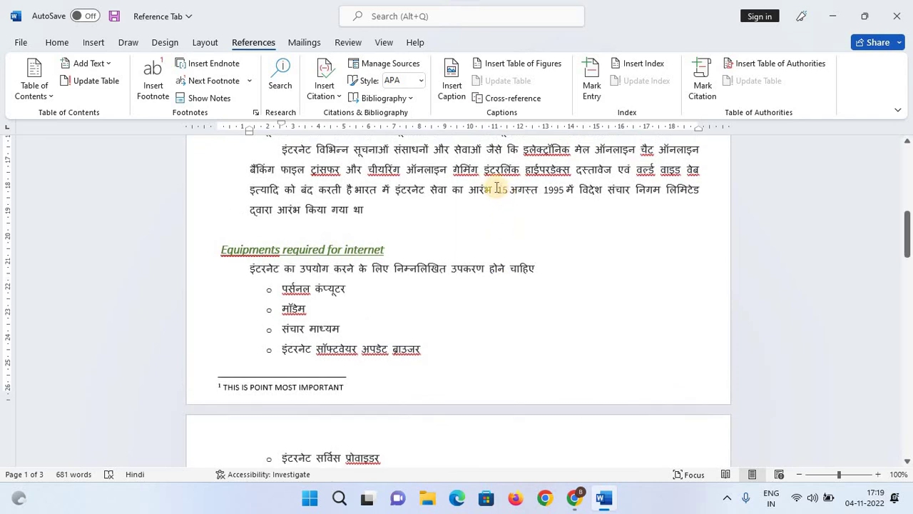
Add footnote 2 reading 'THIS IS NEED POINT' after the Introduction's second paragraph.
{"action": "left_click_drag", "start_coordinate": [498, 190], "coordinate": [481, 217]}
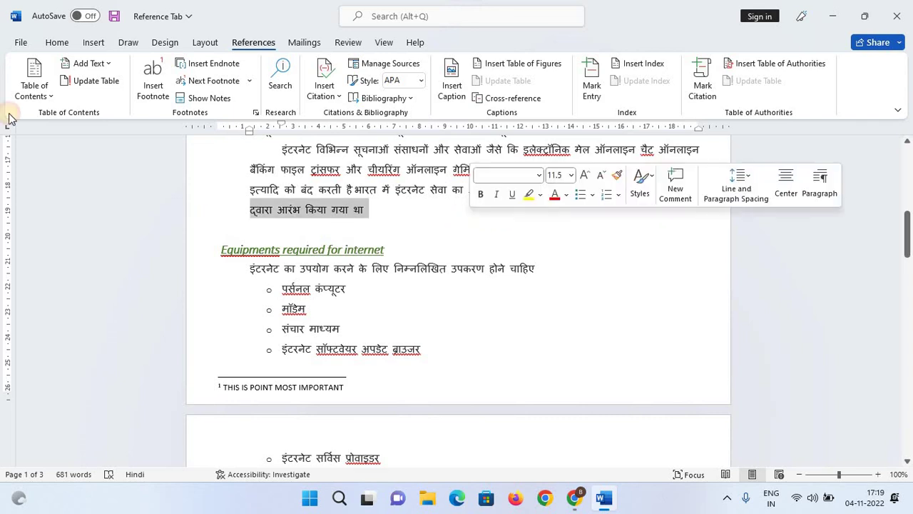
{"action": "left_click", "coordinate": [148, 90]}
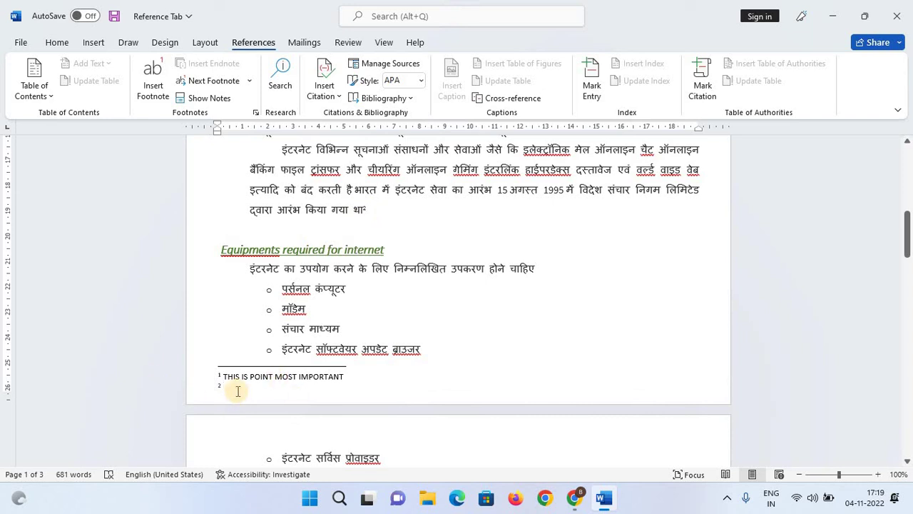
{"action": "type", "text": "THIS IS NEED POINT"}
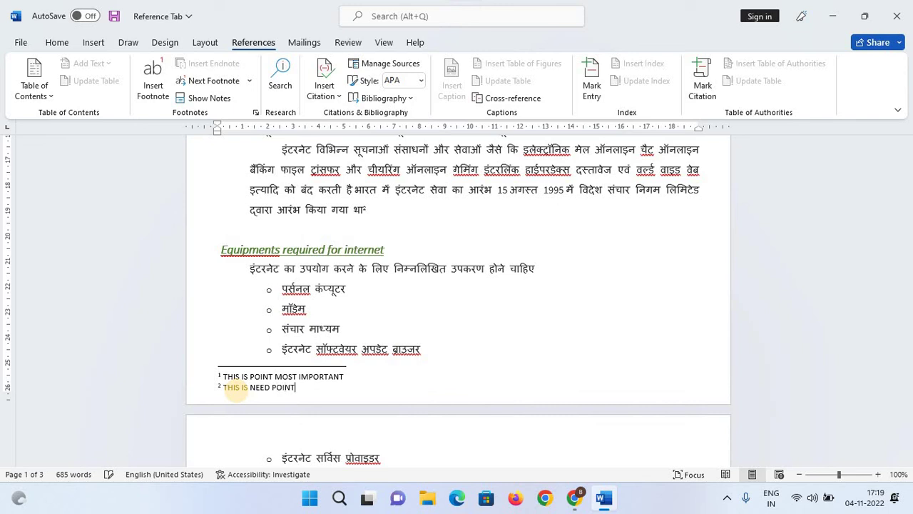
{"action": "left_click", "coordinate": [503, 343]}
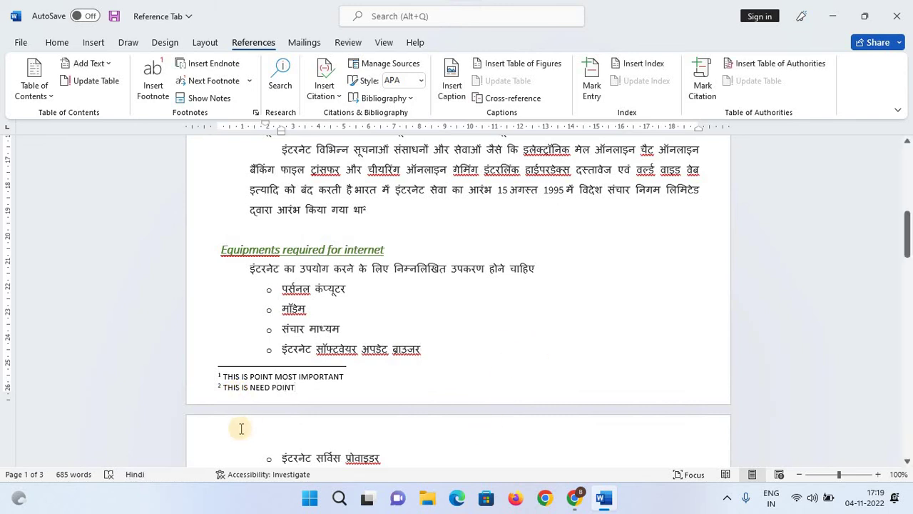
{"action": "double_click", "coordinate": [235, 376]}
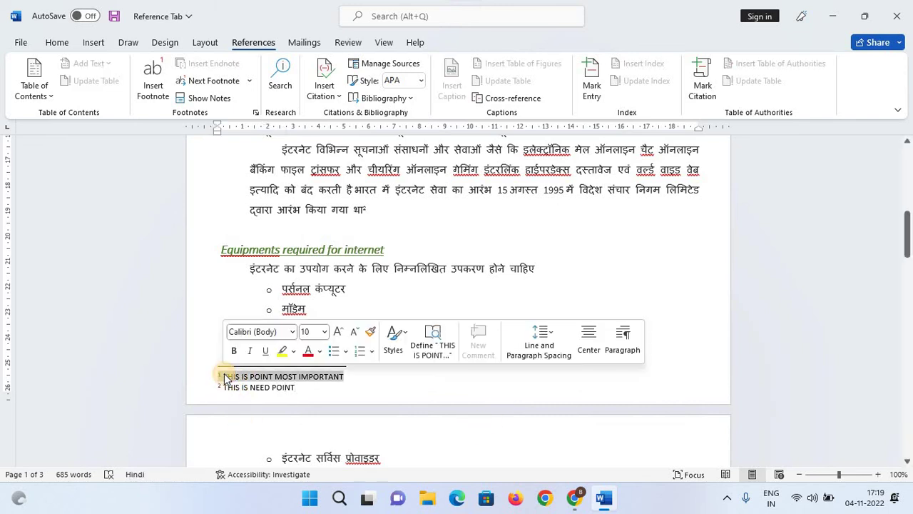
{"action": "left_click", "coordinate": [596, 321]}
{"action": "scroll", "coordinate": [595, 320], "scroll_direction": "up", "scroll_amount": 6}
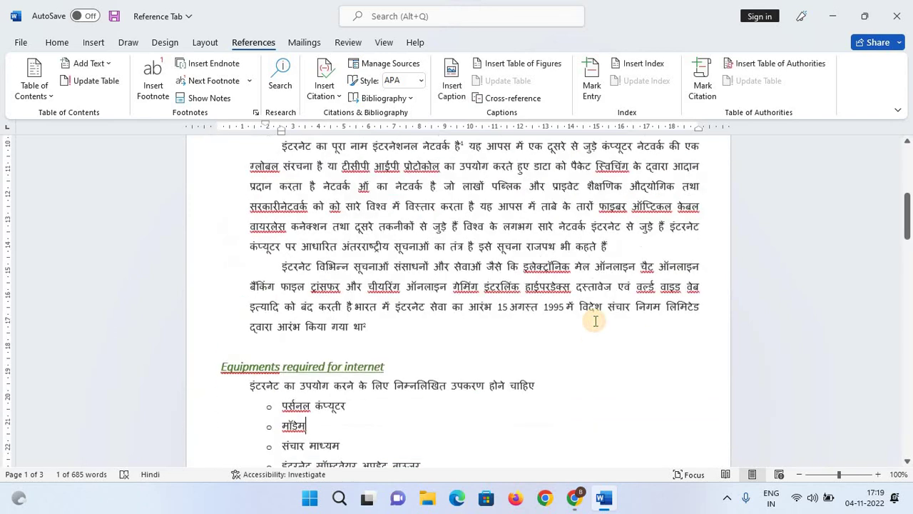
{"action": "left_click", "coordinate": [441, 280]}
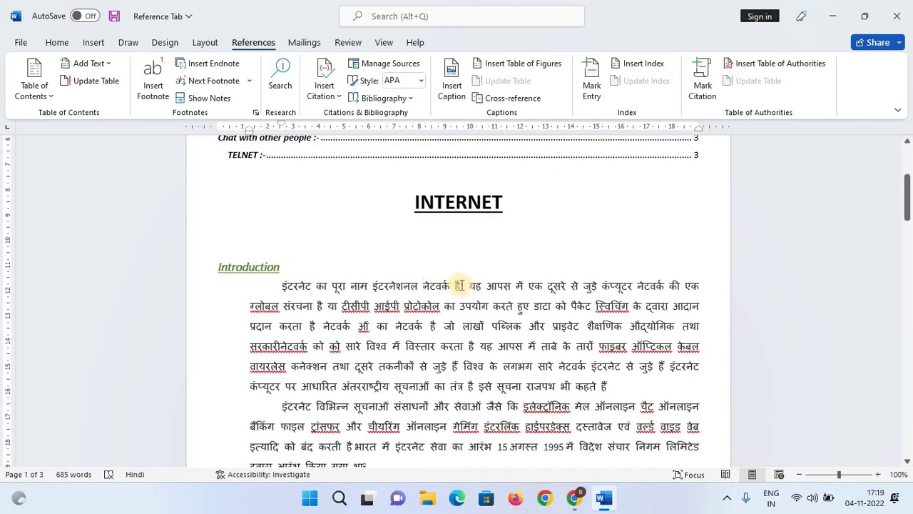
{"action": "scroll", "coordinate": [254, 387], "scroll_direction": "down", "scroll_amount": 5}
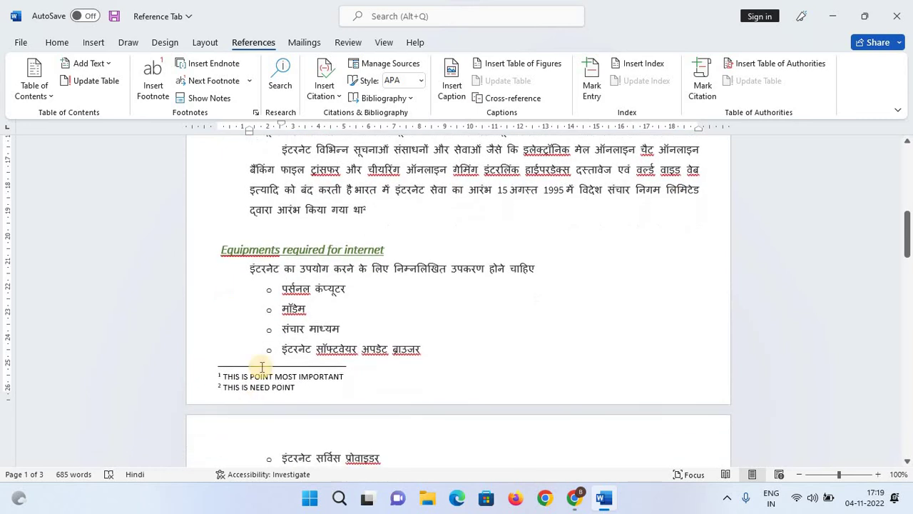
{"action": "scroll", "coordinate": [455, 298], "scroll_direction": "up", "scroll_amount": 5}
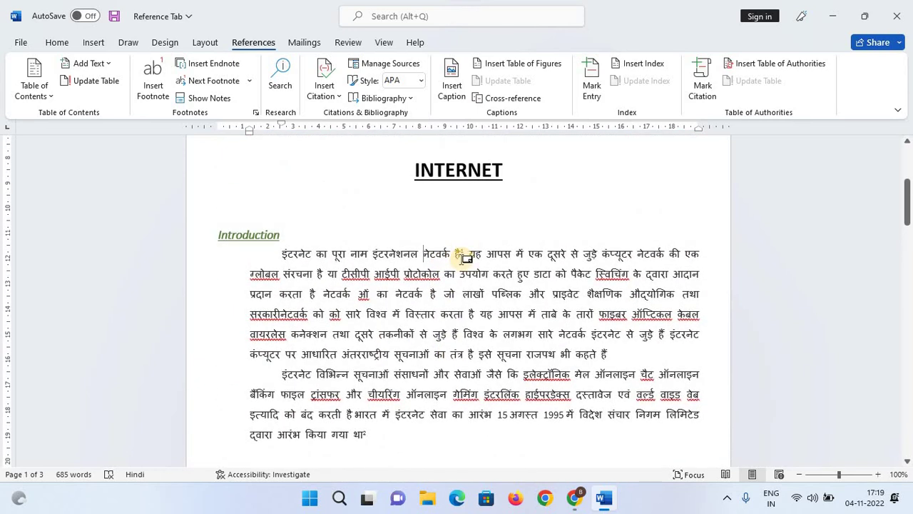
{"action": "scroll", "coordinate": [691, 267], "scroll_direction": "down", "scroll_amount": 1}
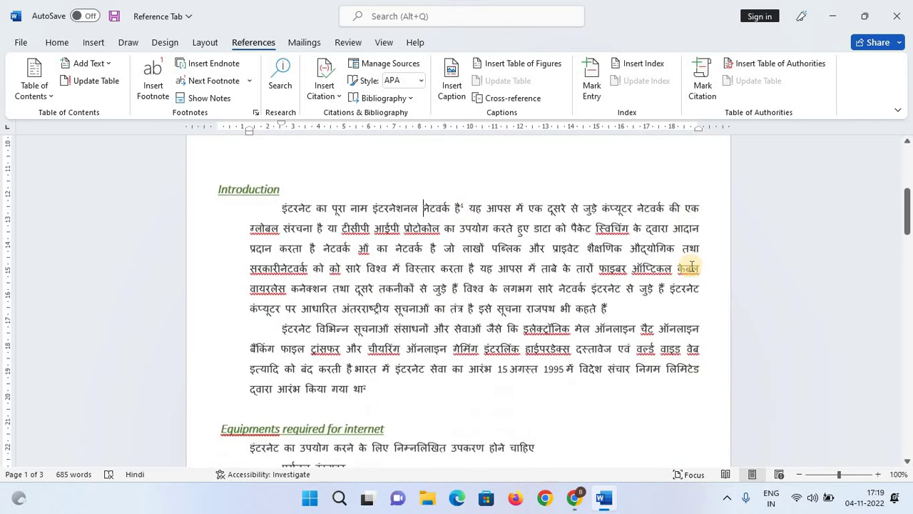
{"action": "scroll", "coordinate": [435, 342], "scroll_direction": "down", "scroll_amount": 9}
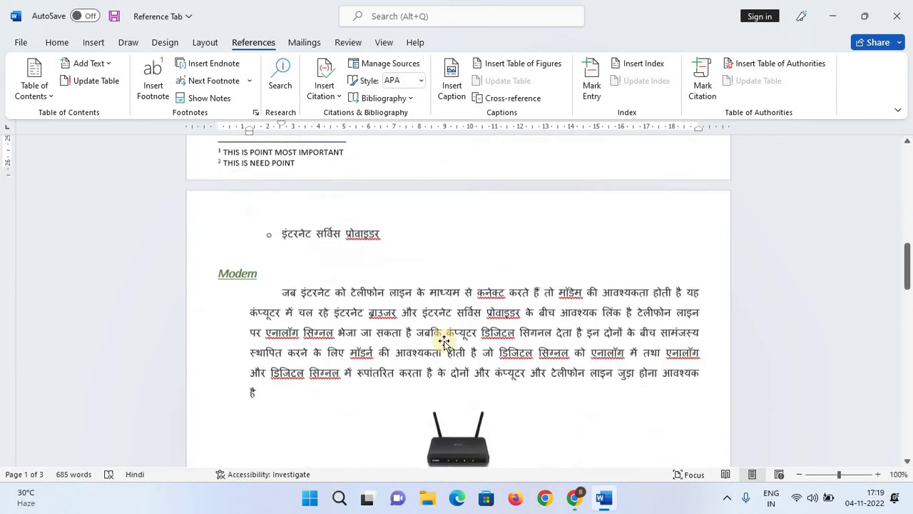
{"action": "scroll", "coordinate": [442, 342], "scroll_direction": "down", "scroll_amount": 1}
{"action": "scroll", "coordinate": [332, 268], "scroll_direction": "down", "scroll_amount": 2}
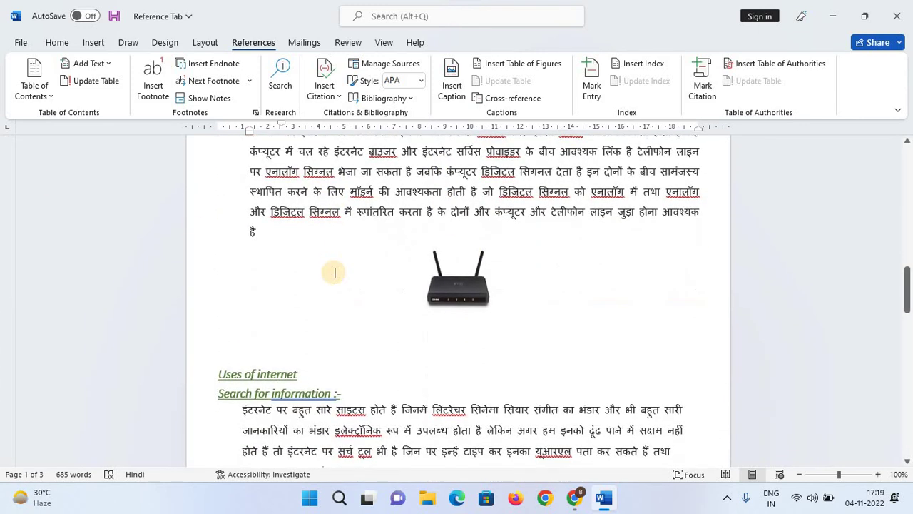
{"action": "scroll", "coordinate": [334, 273], "scroll_direction": "down", "scroll_amount": 3}
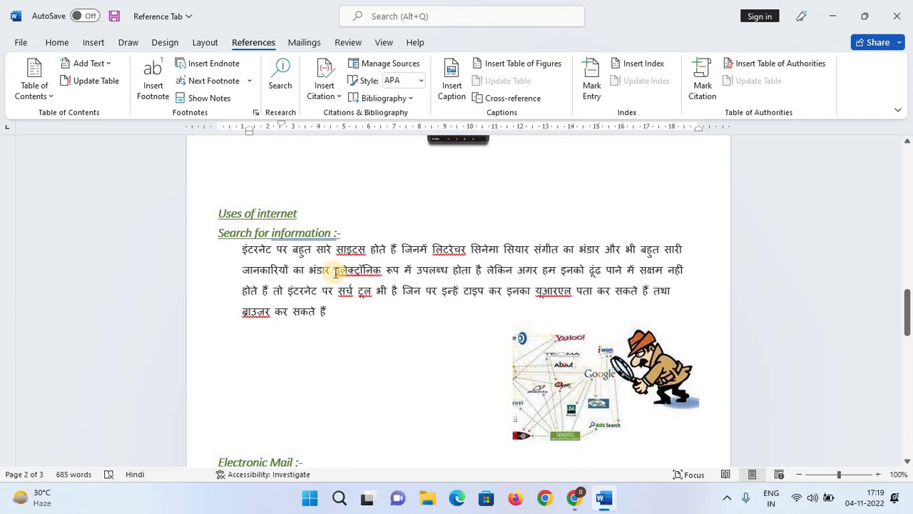
{"action": "scroll", "coordinate": [334, 273], "scroll_direction": "down", "scroll_amount": 4}
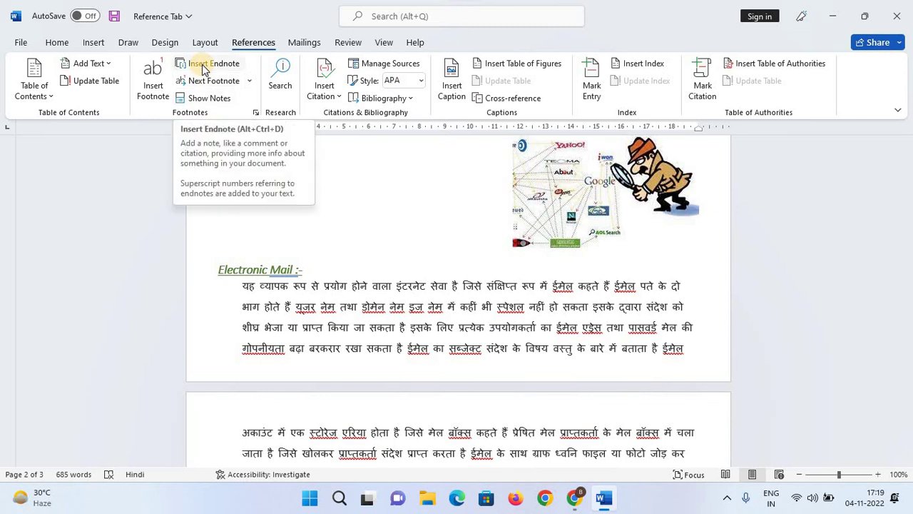
{"action": "scroll", "coordinate": [419, 297], "scroll_direction": "up", "scroll_amount": 1}
{"action": "scroll", "coordinate": [419, 297], "scroll_direction": "up", "scroll_amount": 3}
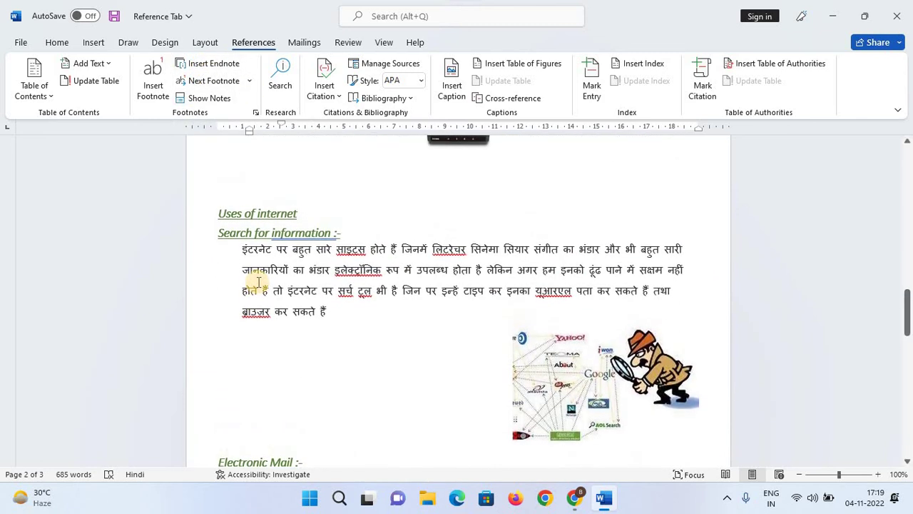
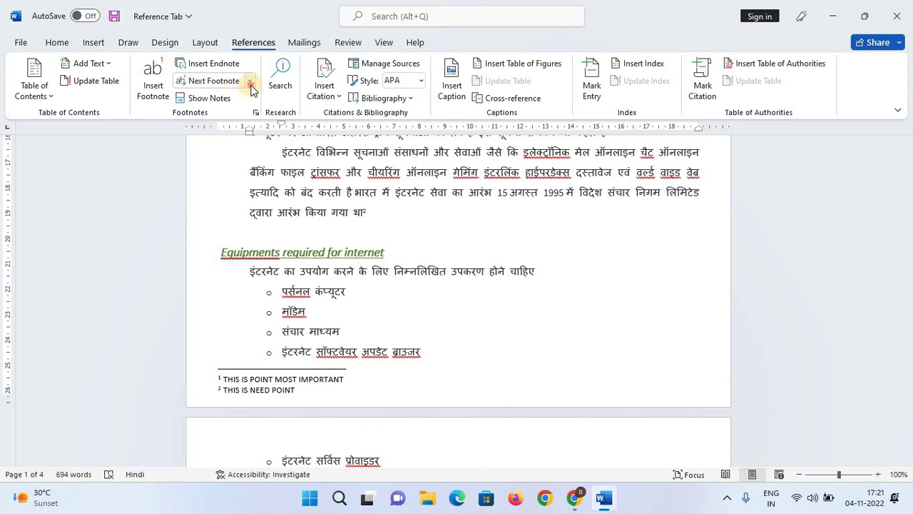
Jump to the endnote reference on the 'Uses of internet' heading, then back to the previous one.
{"action": "left_click", "coordinate": [249, 81]}
{"action": "left_click", "coordinate": [236, 139]}
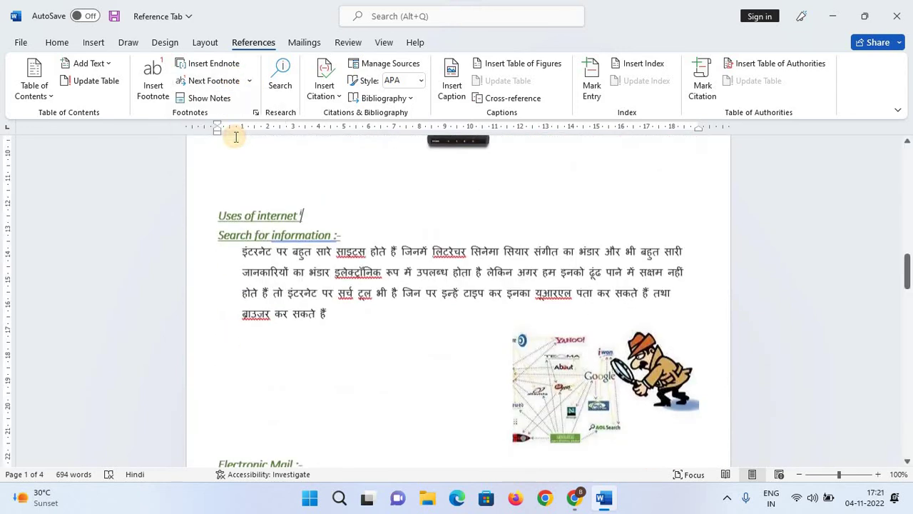
{"action": "left_click", "coordinate": [249, 80]}
{"action": "left_click", "coordinate": [225, 155]}
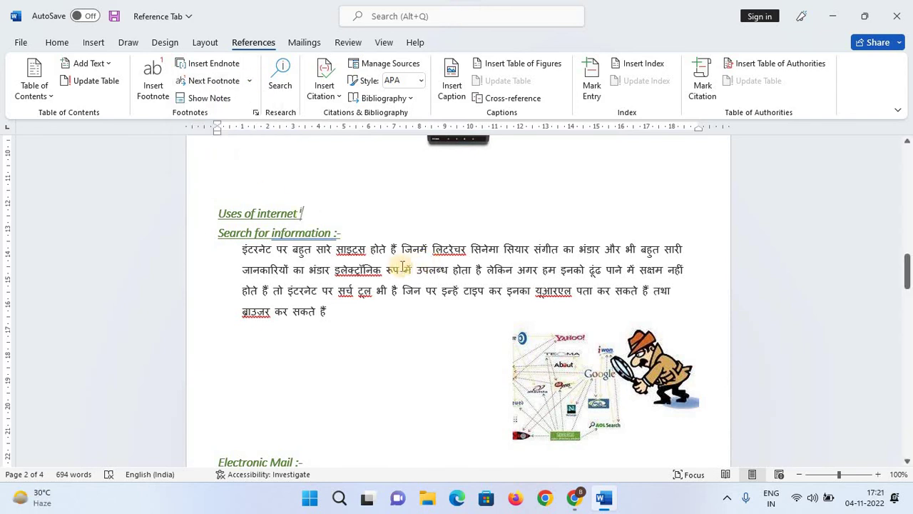
{"action": "scroll", "coordinate": [393, 259], "scroll_direction": "down", "scroll_amount": 3}
{"action": "scroll", "coordinate": [394, 261], "scroll_direction": "up", "scroll_amount": 3}
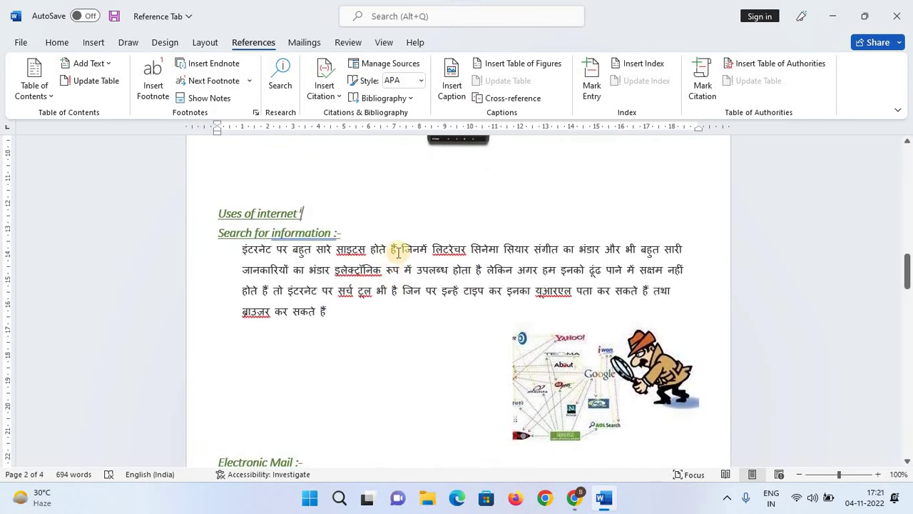
{"action": "left_click", "coordinate": [254, 81]}
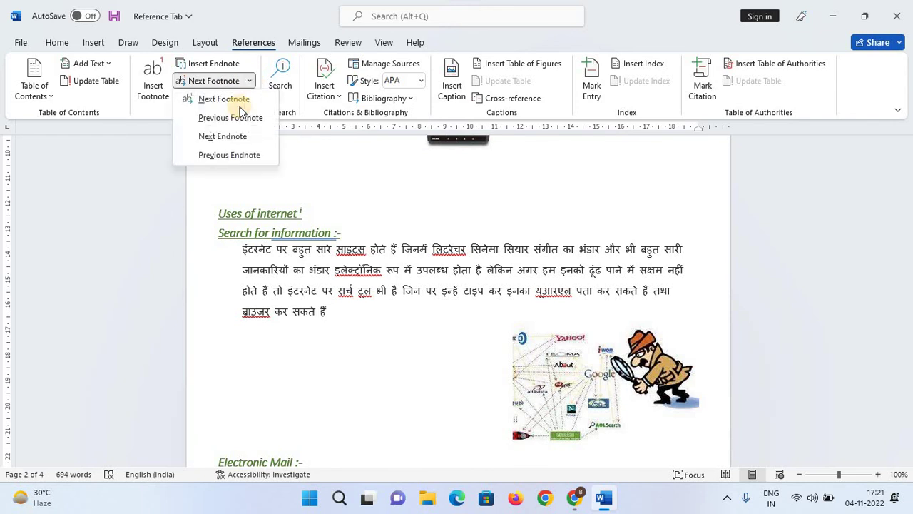
{"action": "left_click", "coordinate": [251, 82]}
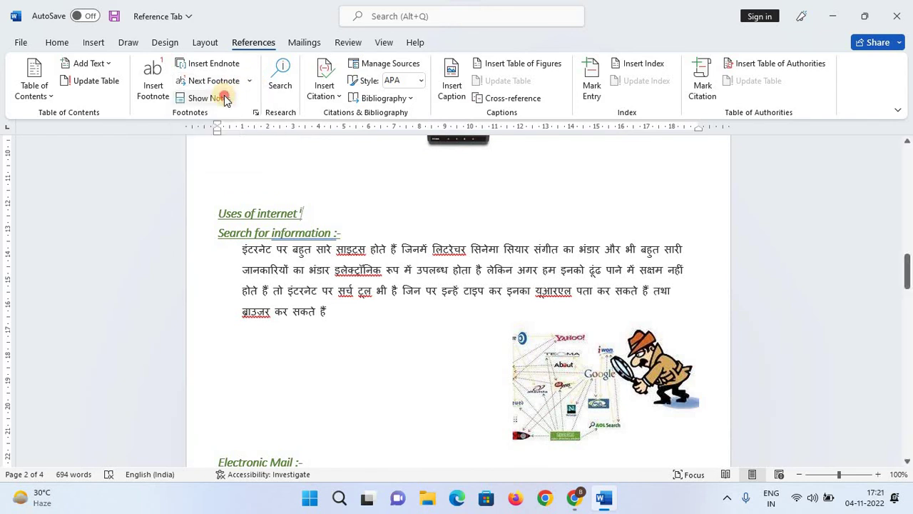
{"action": "left_click", "coordinate": [207, 98]}
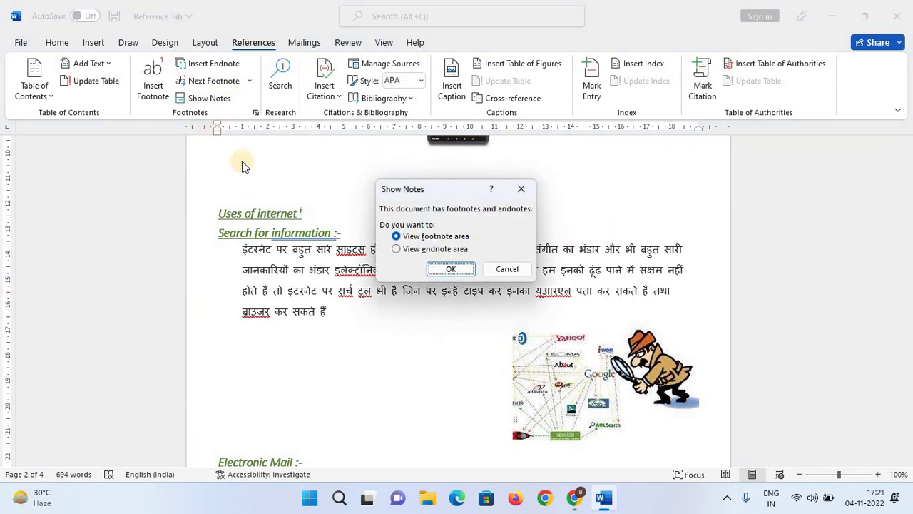
{"action": "left_click", "coordinate": [444, 250]}
{"action": "left_click", "coordinate": [462, 268]}
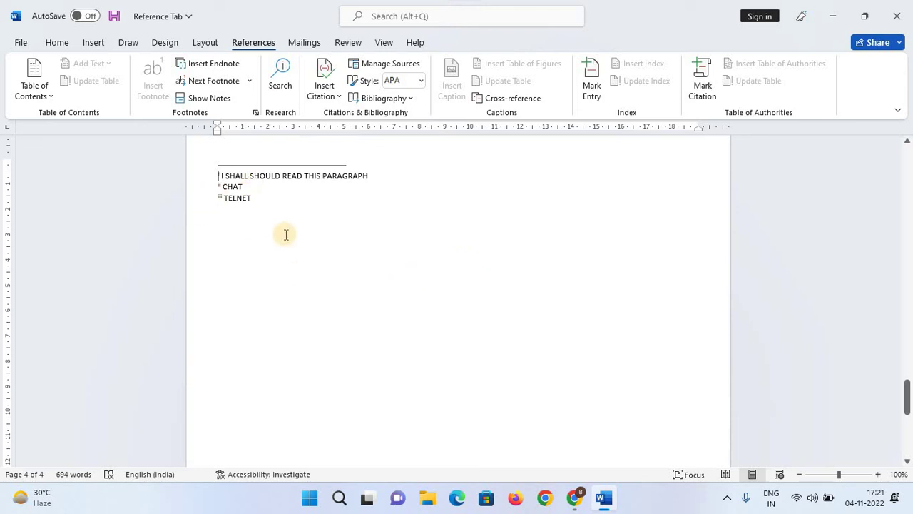
{"action": "left_click", "coordinate": [218, 98]}
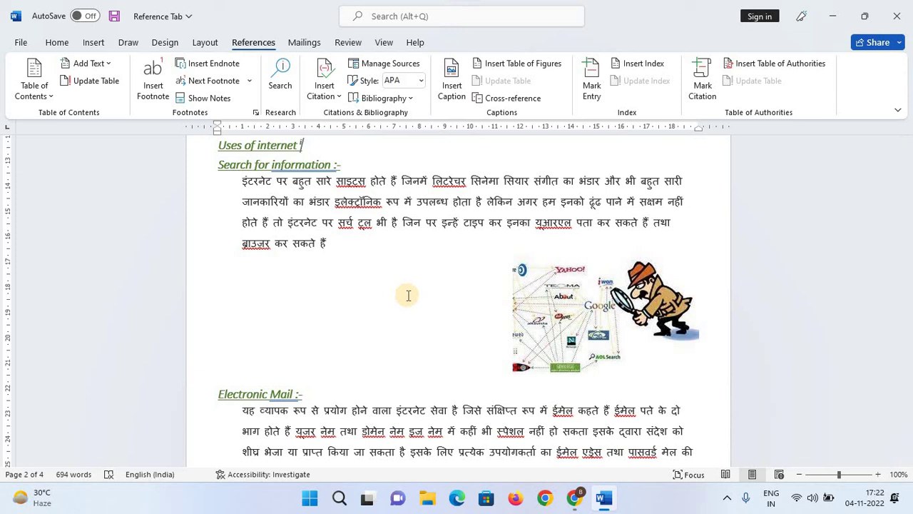
Scroll to the 'Electronic Mail' heading and select its text.
{"action": "scroll", "coordinate": [408, 296], "scroll_direction": "up", "scroll_amount": 3}
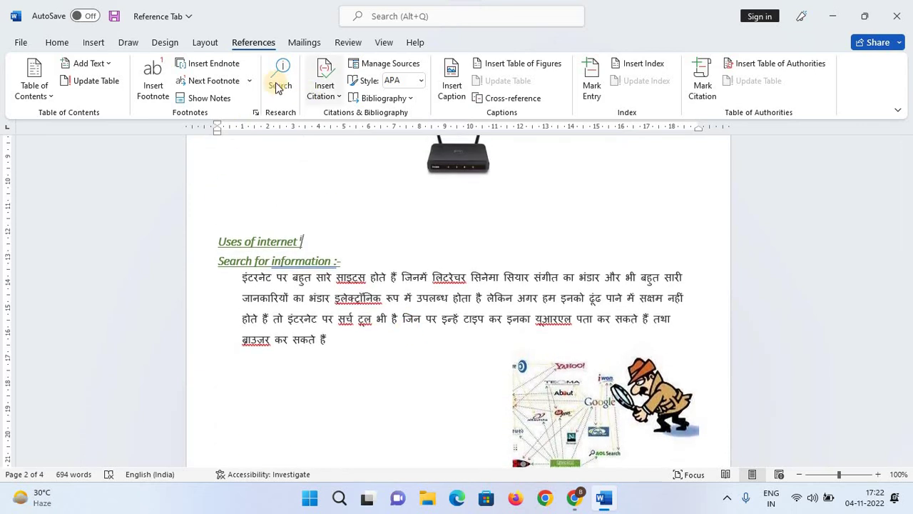
{"action": "scroll", "coordinate": [735, 321], "scroll_direction": "down", "scroll_amount": 2}
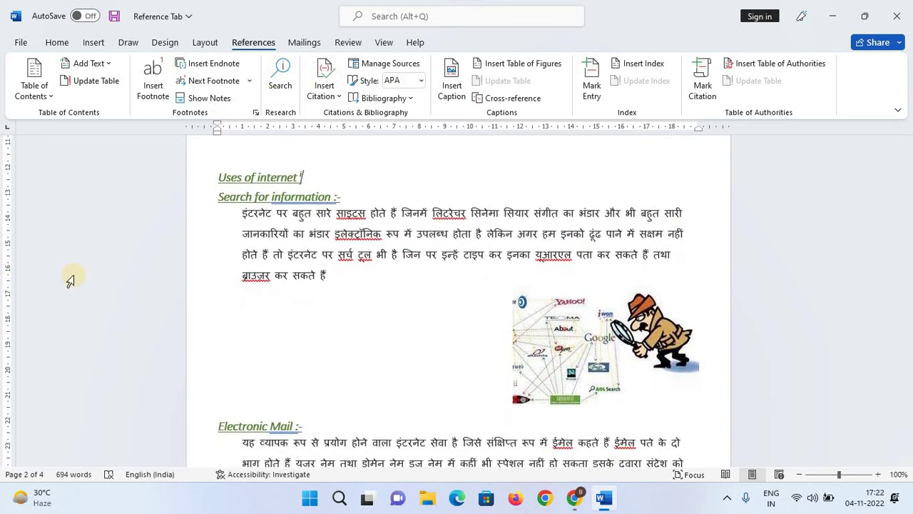
{"action": "scroll", "coordinate": [257, 229], "scroll_direction": "down", "scroll_amount": 2}
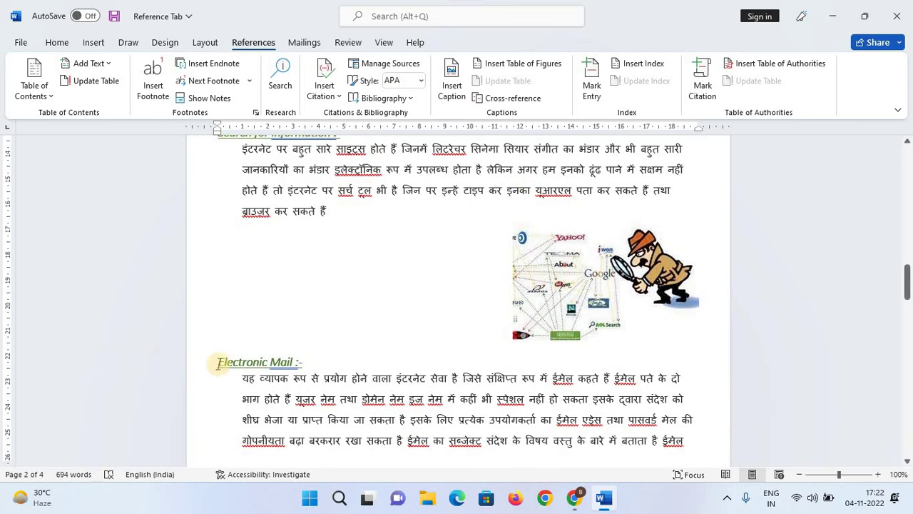
{"action": "left_click_drag", "start_coordinate": [227, 361], "coordinate": [298, 362]}
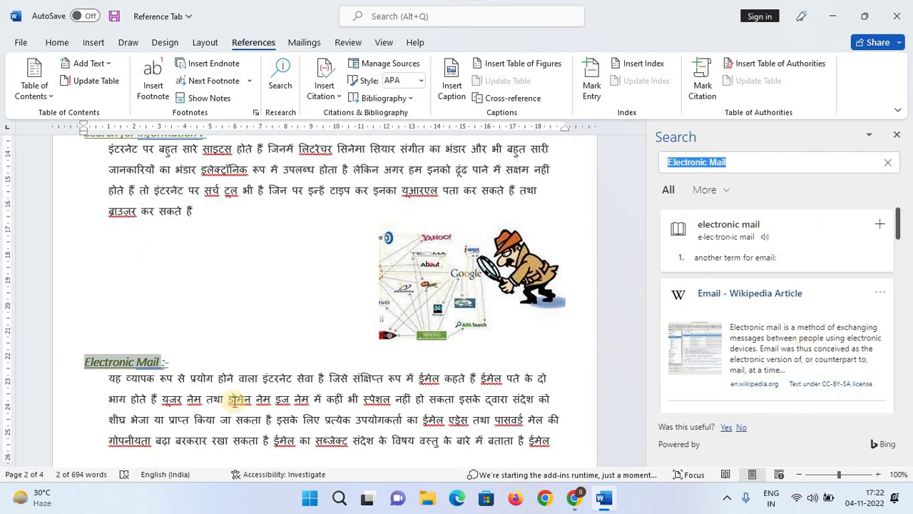
Scroll through the Bing search results for 'Electronic Mail' in the Search pane.
{"action": "scroll", "coordinate": [821, 346], "scroll_direction": "down", "scroll_amount": 5}
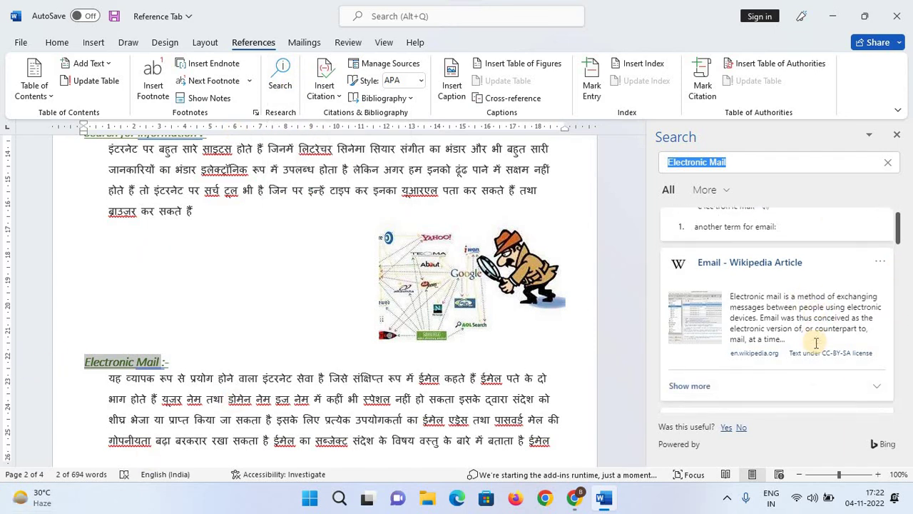
{"action": "scroll", "coordinate": [815, 344], "scroll_direction": "down", "scroll_amount": 2}
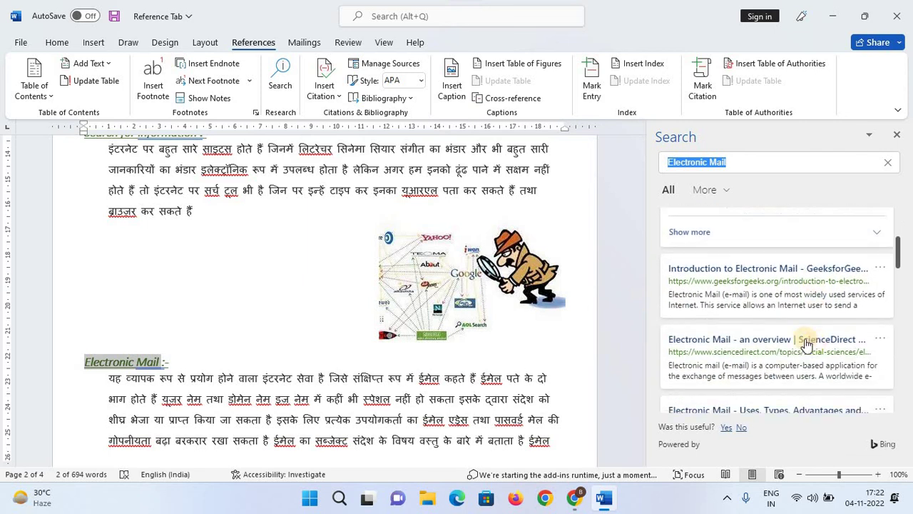
{"action": "scroll", "coordinate": [757, 306], "scroll_direction": "down", "scroll_amount": 3}
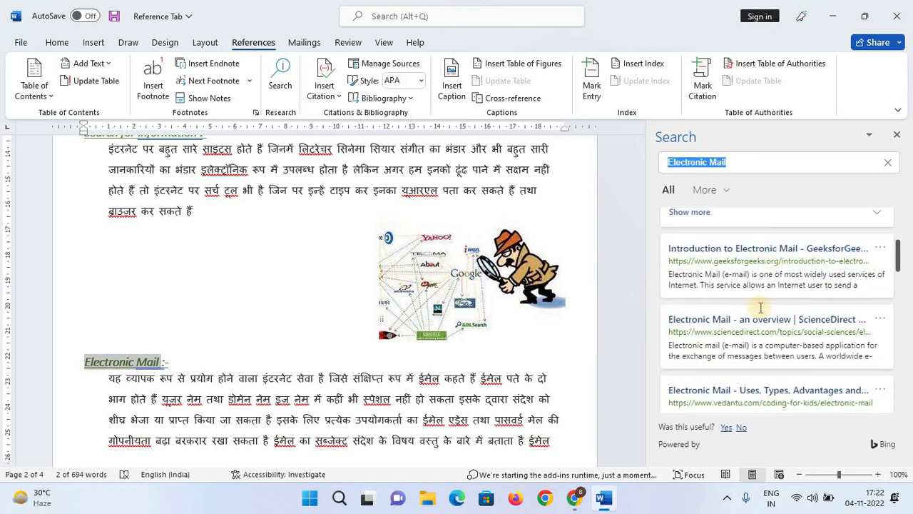
{"action": "scroll", "coordinate": [735, 335], "scroll_direction": "down", "scroll_amount": 3}
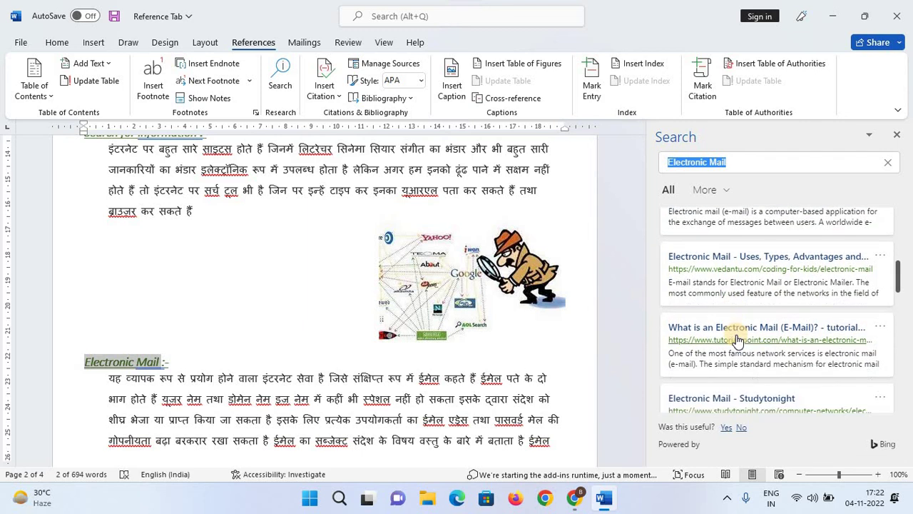
{"action": "scroll", "coordinate": [737, 335], "scroll_direction": "down", "scroll_amount": 1}
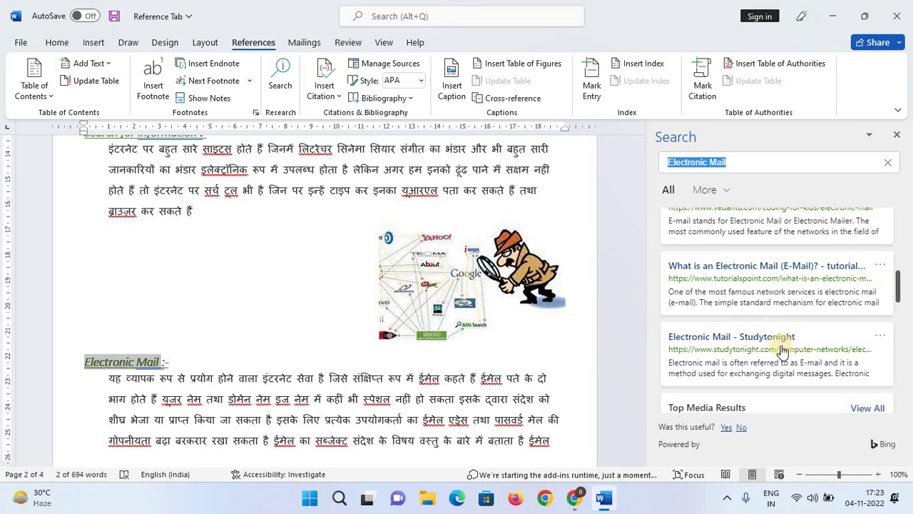
{"action": "scroll", "coordinate": [777, 343], "scroll_direction": "down", "scroll_amount": 5}
{"action": "scroll", "coordinate": [776, 353], "scroll_direction": "down", "scroll_amount": 3}
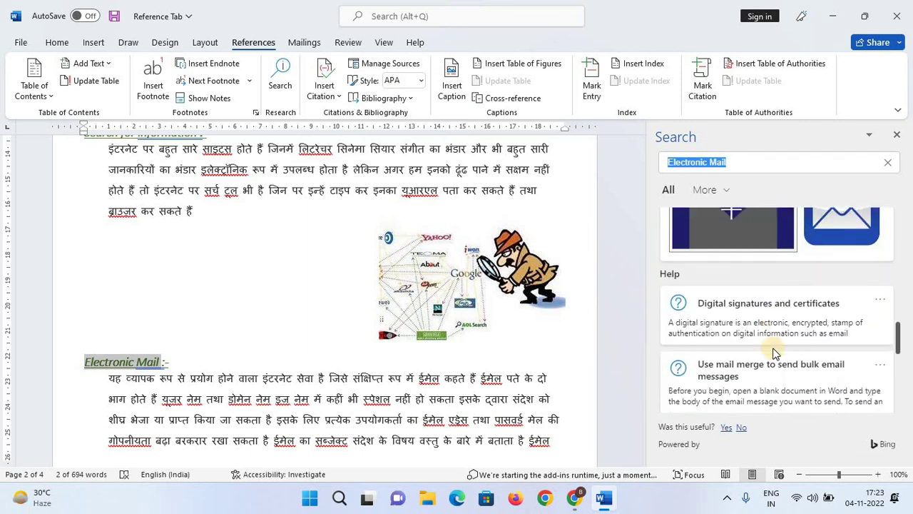
{"action": "scroll", "coordinate": [514, 271], "scroll_direction": "up", "scroll_amount": 3}
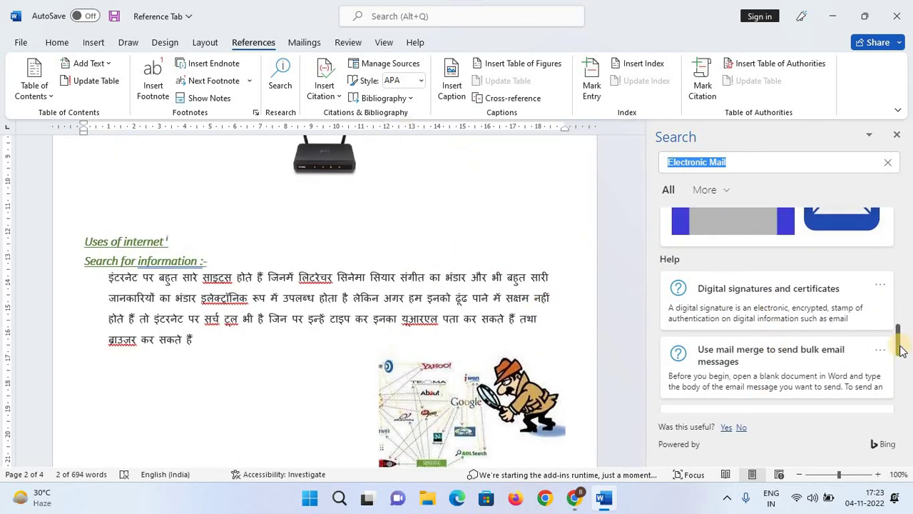
{"action": "scroll", "coordinate": [303, 266], "scroll_direction": "down", "scroll_amount": 1}
Search the web for 'यूआरएल', scroll its results, then close the Search pane.
{"action": "left_click", "coordinate": [303, 267]}
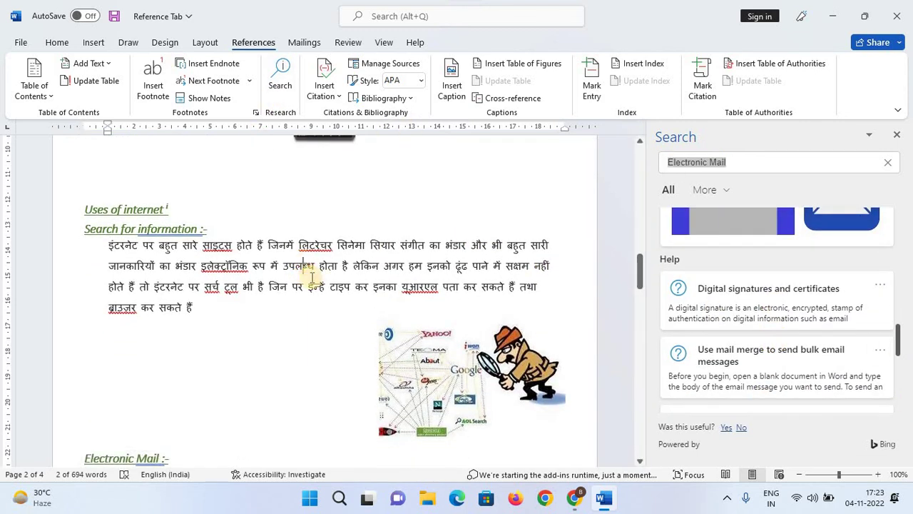
{"action": "double_click", "coordinate": [419, 288]}
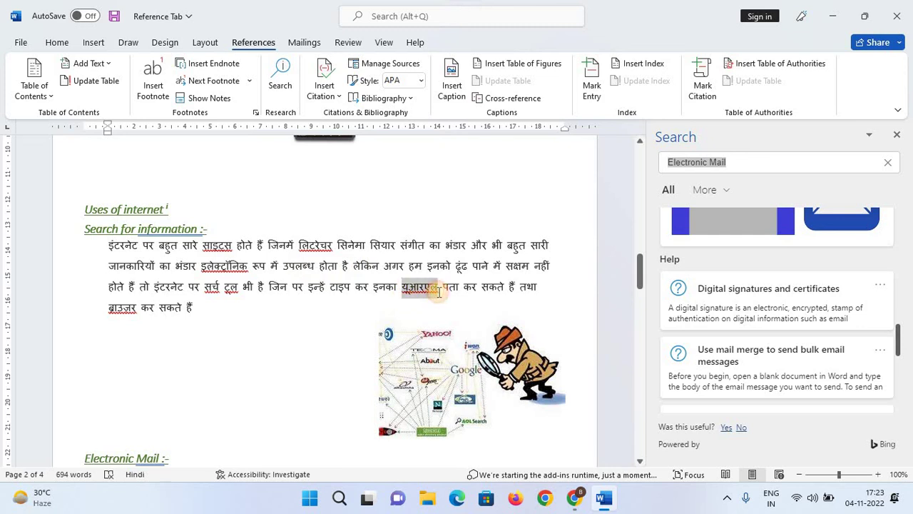
{"action": "left_click", "coordinate": [275, 87]}
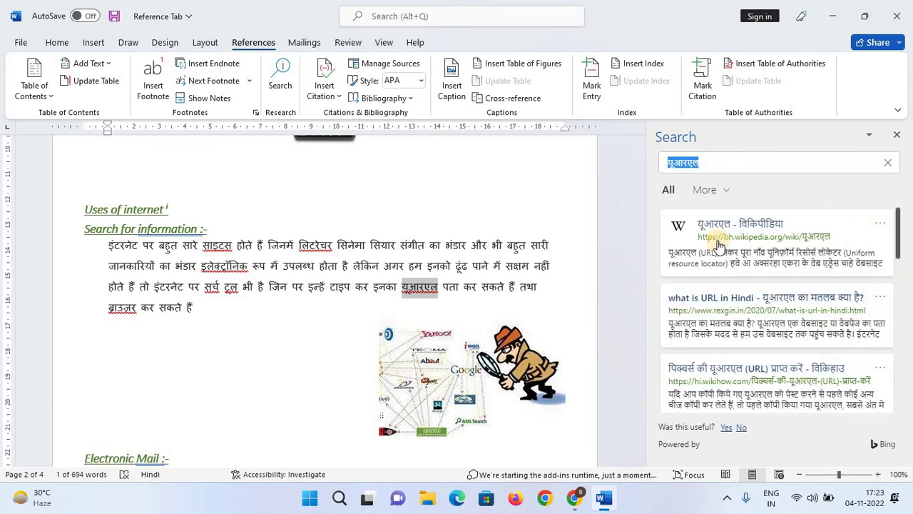
{"action": "scroll", "coordinate": [772, 322], "scroll_direction": "down", "scroll_amount": 4}
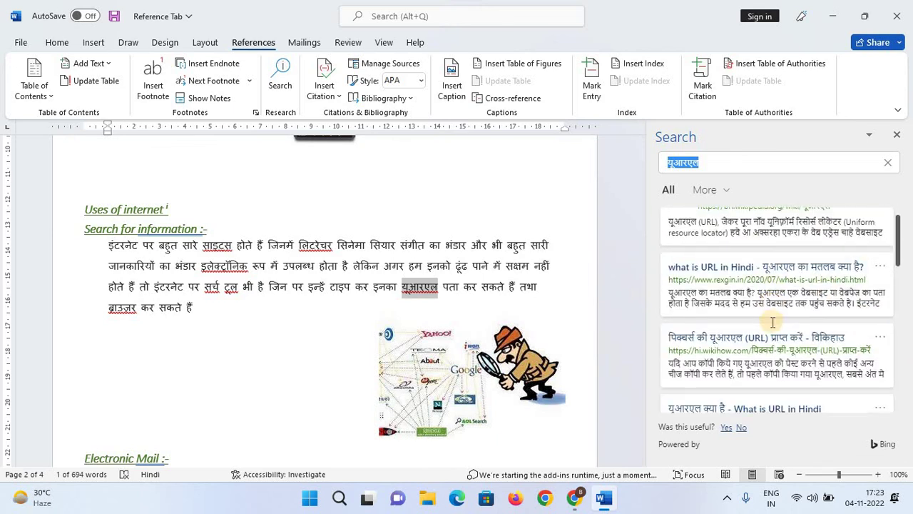
{"action": "scroll", "coordinate": [772, 323], "scroll_direction": "down", "scroll_amount": 2}
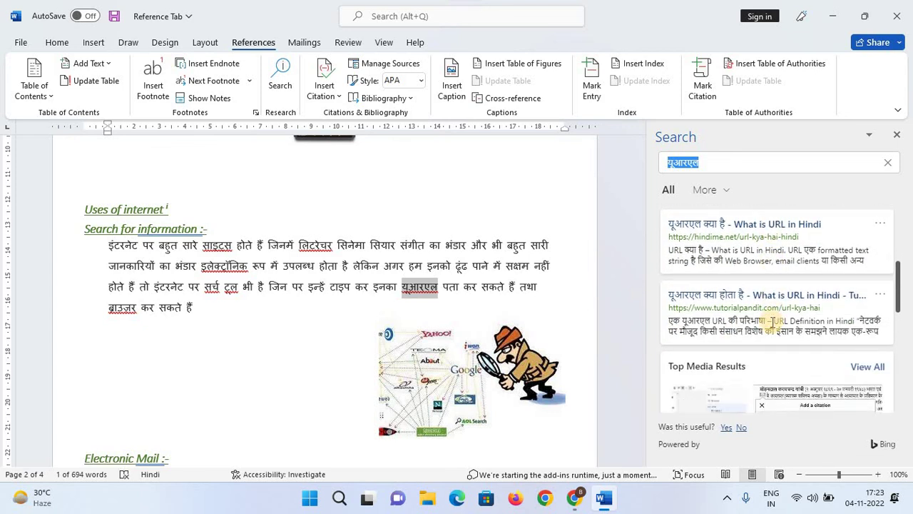
{"action": "scroll", "coordinate": [773, 323], "scroll_direction": "down", "scroll_amount": 3}
{"action": "scroll", "coordinate": [773, 322], "scroll_direction": "down", "scroll_amount": 5}
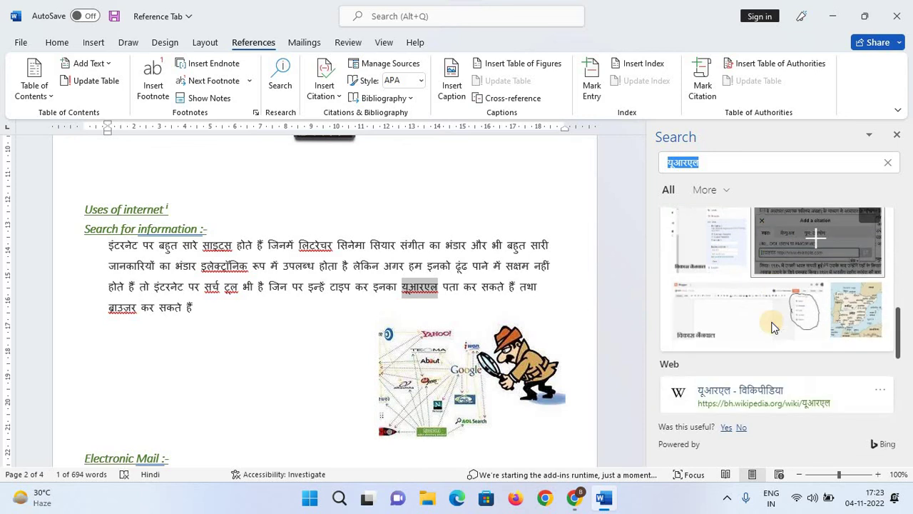
{"action": "left_click", "coordinate": [440, 221]}
{"action": "left_click", "coordinate": [897, 134]}
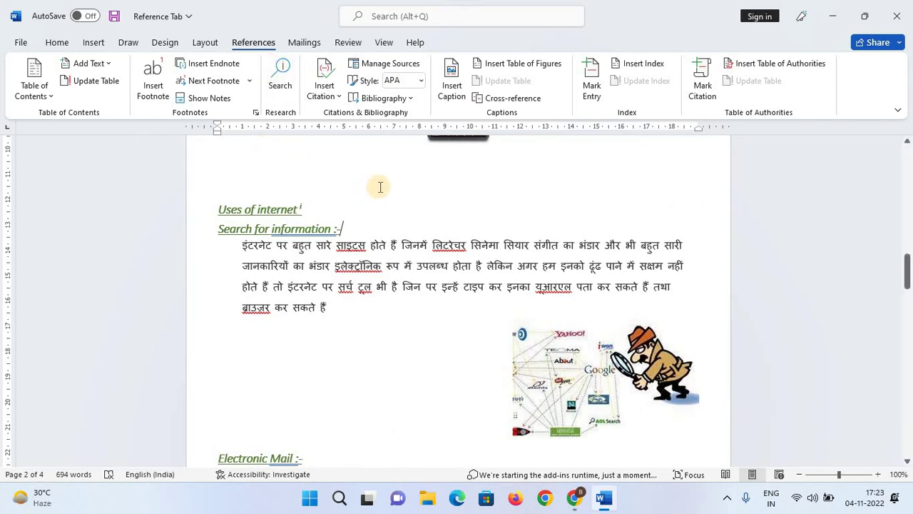
Scroll through the Introduction and equipment list, briefly selecting then deselecting text.
{"action": "scroll", "coordinate": [378, 187], "scroll_direction": "up", "scroll_amount": 10}
{"action": "scroll", "coordinate": [380, 187], "scroll_direction": "up", "scroll_amount": 10}
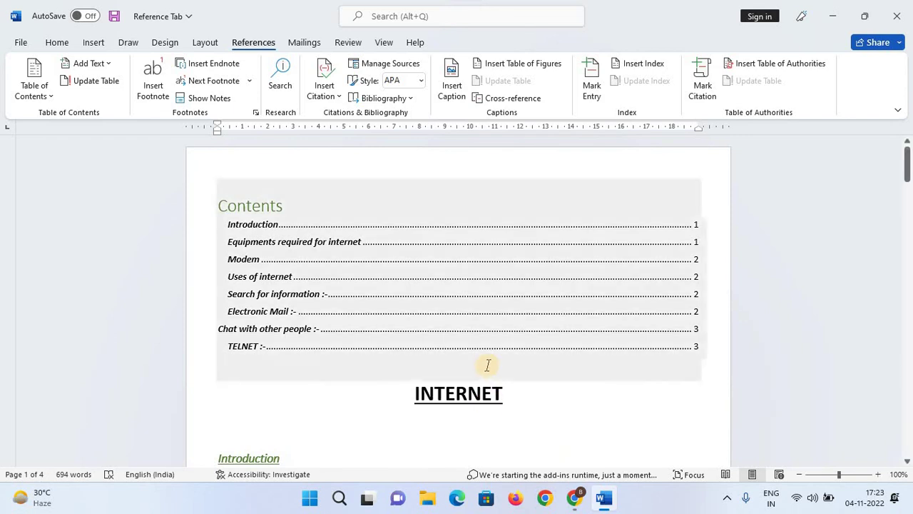
{"action": "scroll", "coordinate": [485, 367], "scroll_direction": "down", "scroll_amount": 8}
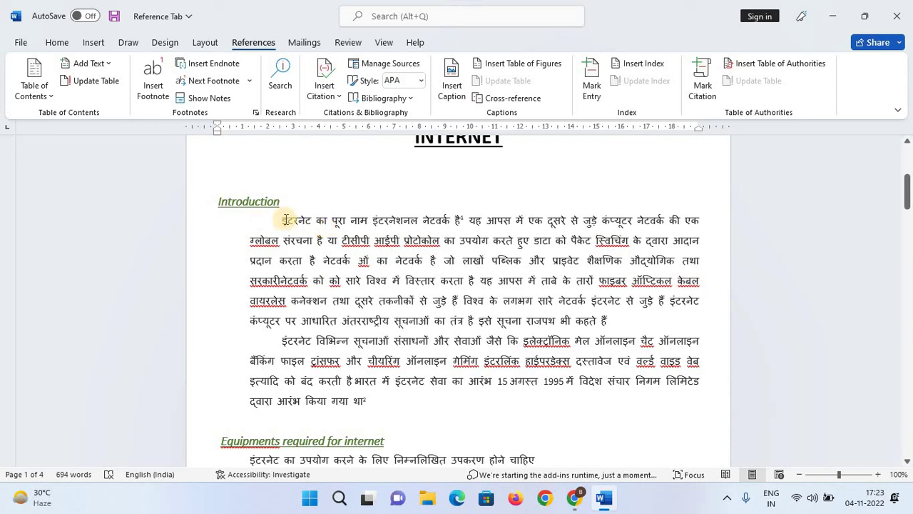
{"action": "left_click", "coordinate": [433, 424], "text": "shift"}
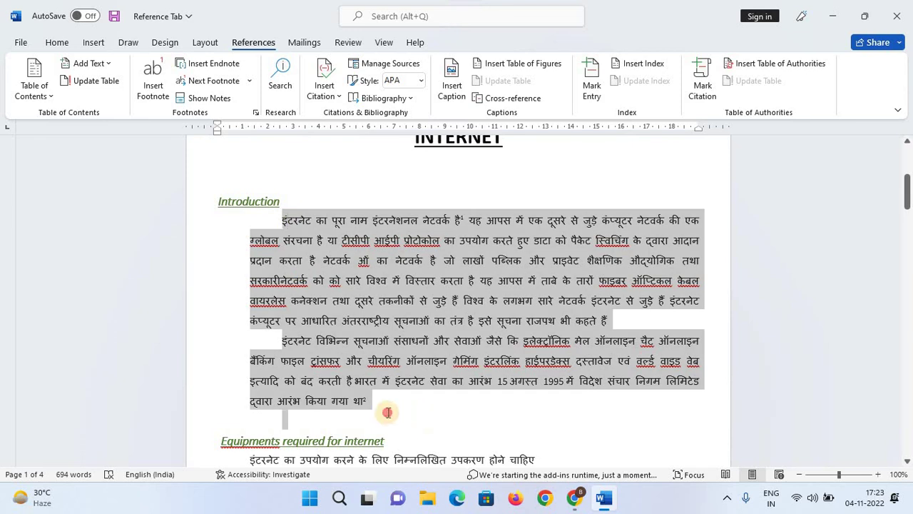
{"action": "left_click", "coordinate": [464, 437]}
{"action": "scroll", "coordinate": [280, 268], "scroll_direction": "down", "scroll_amount": 2}
{"action": "scroll", "coordinate": [280, 268], "scroll_direction": "down", "scroll_amount": 3}
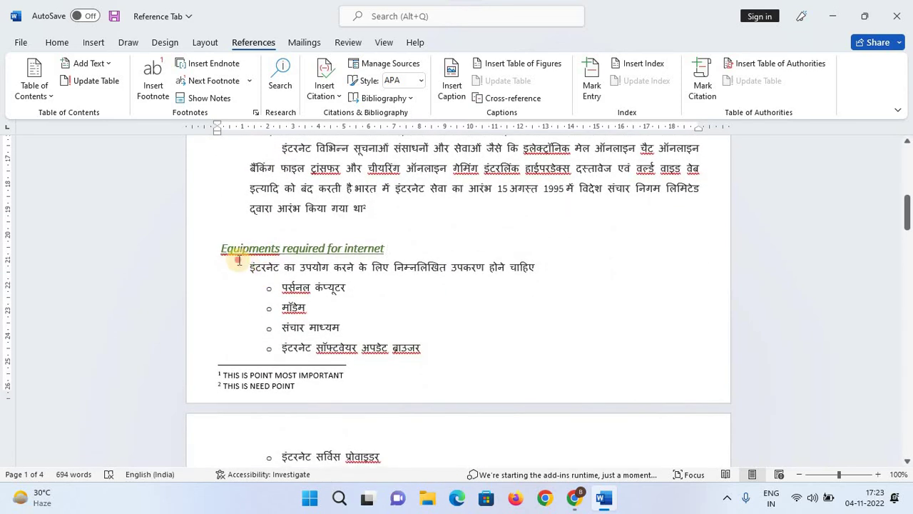
{"action": "left_click_drag", "start_coordinate": [246, 265], "coordinate": [437, 354]}
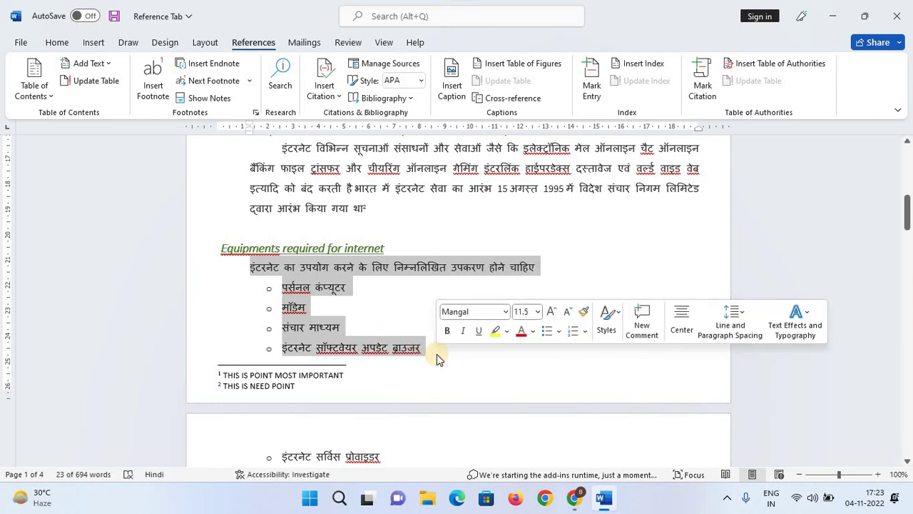
{"action": "left_click", "coordinate": [437, 354]}
Place the insertion point at the end of the Electronic Mail paragraph on page 3.
{"action": "scroll", "coordinate": [408, 363], "scroll_direction": "down", "scroll_amount": 6}
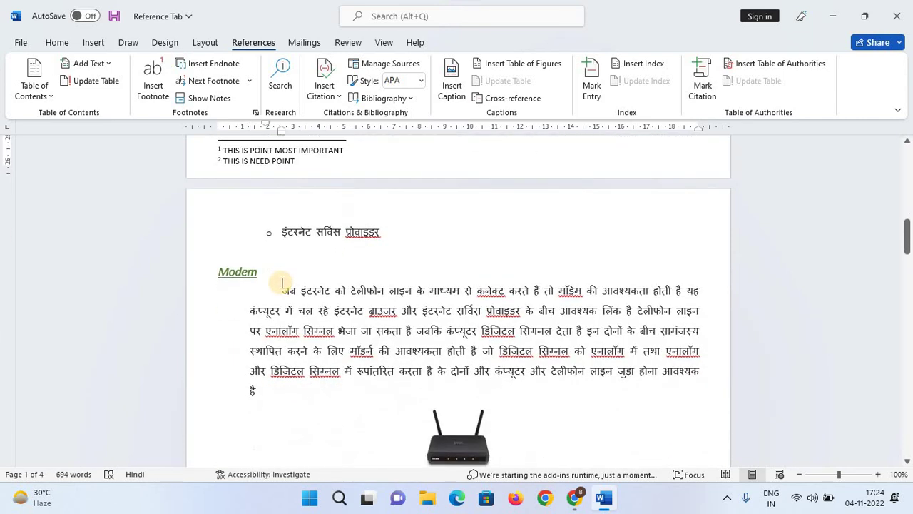
{"action": "scroll", "coordinate": [285, 279], "scroll_direction": "down", "scroll_amount": 6}
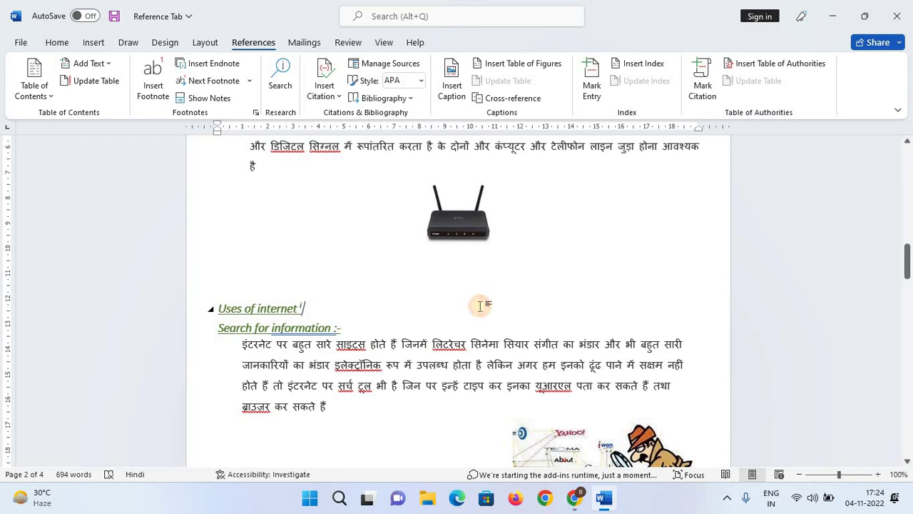
{"action": "scroll", "coordinate": [481, 306], "scroll_direction": "down", "scroll_amount": 3}
{"action": "scroll", "coordinate": [481, 306], "scroll_direction": "down", "scroll_amount": 10}
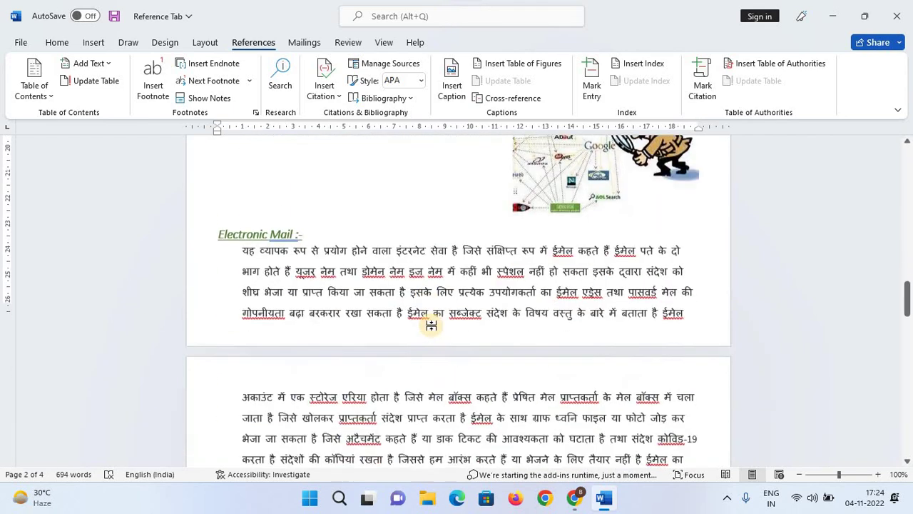
{"action": "scroll", "coordinate": [437, 322], "scroll_direction": "up", "scroll_amount": 2}
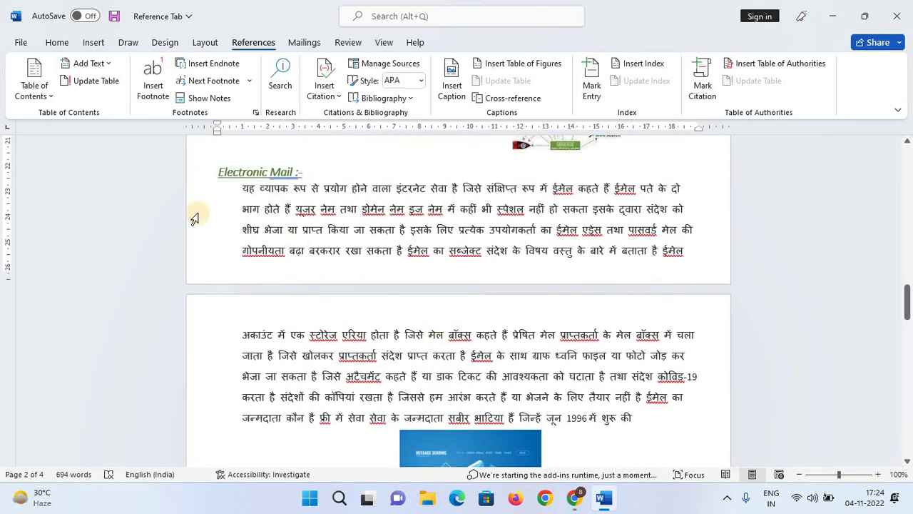
{"action": "left_click", "coordinate": [634, 420]}
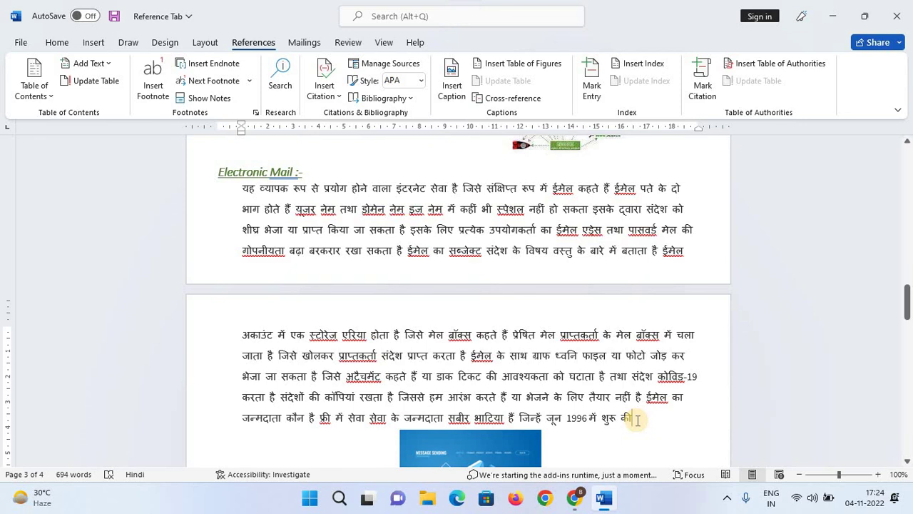
{"action": "scroll", "coordinate": [638, 419], "scroll_direction": "up", "scroll_amount": 6}
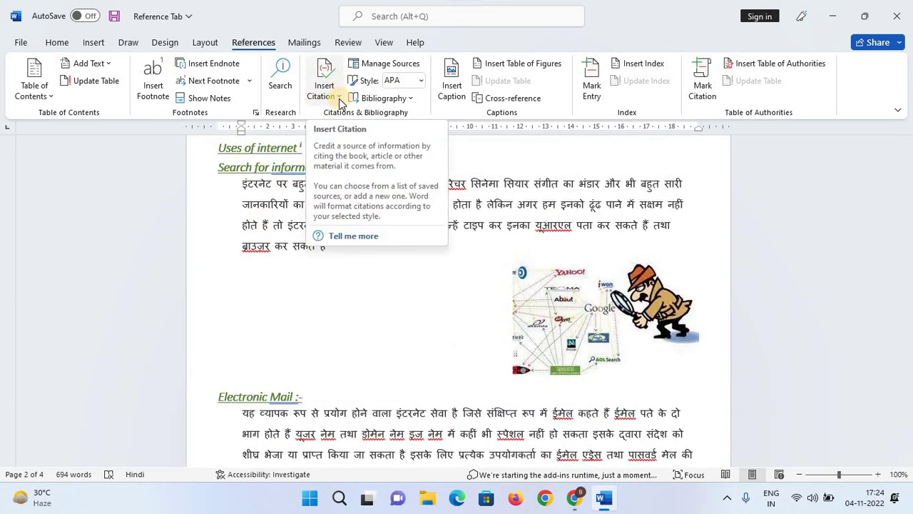
Start a new Book citation source and enter its author as a personal author.
{"action": "left_click", "coordinate": [325, 89]}
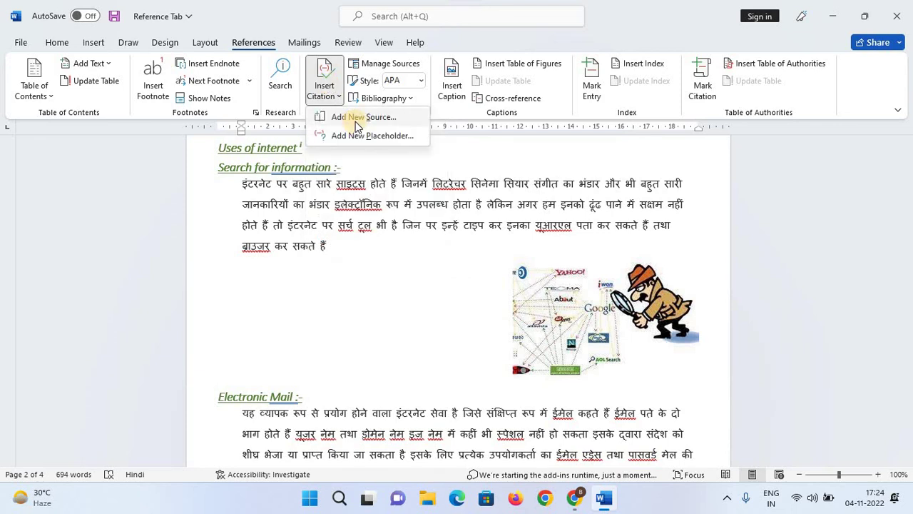
{"action": "left_click", "coordinate": [360, 117]}
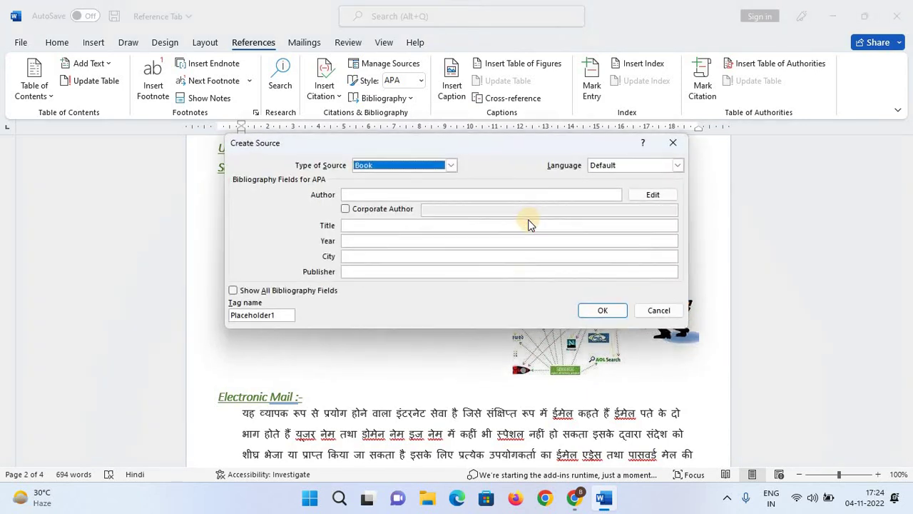
{"action": "left_click", "coordinate": [451, 165]}
{"action": "left_click", "coordinate": [451, 165]}
{"action": "left_click", "coordinate": [389, 195]}
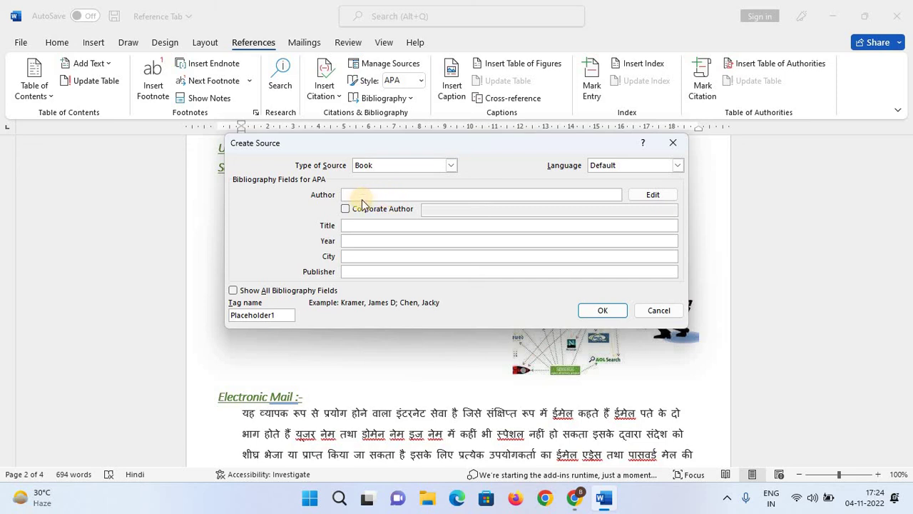
{"action": "type", "text": "LUCE"}
{"action": "key", "text": "BackSpace"}
{"action": "key", "text": "BackSpace"}
{"action": "key", "text": "BackSpace"}
{"action": "key", "text": "BackSpace"}
{"action": "type", "text": "L"}
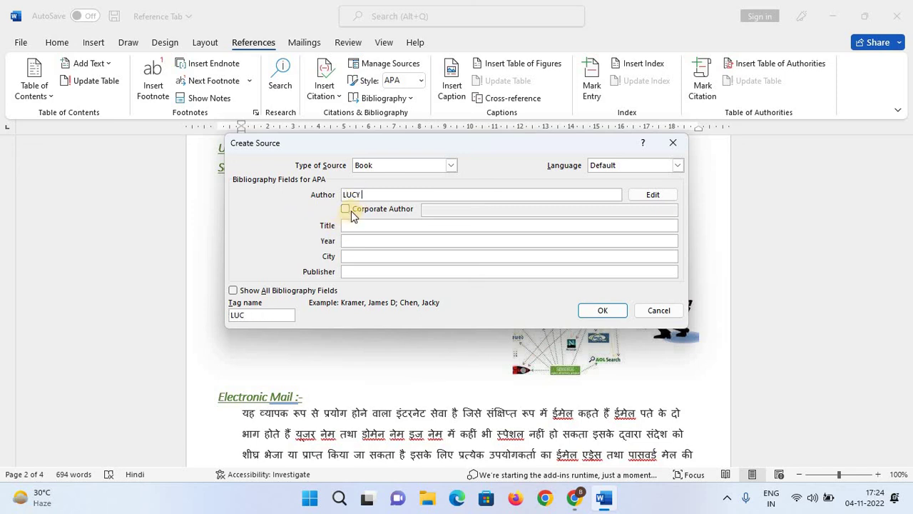
{"action": "left_click", "coordinate": [346, 210]}
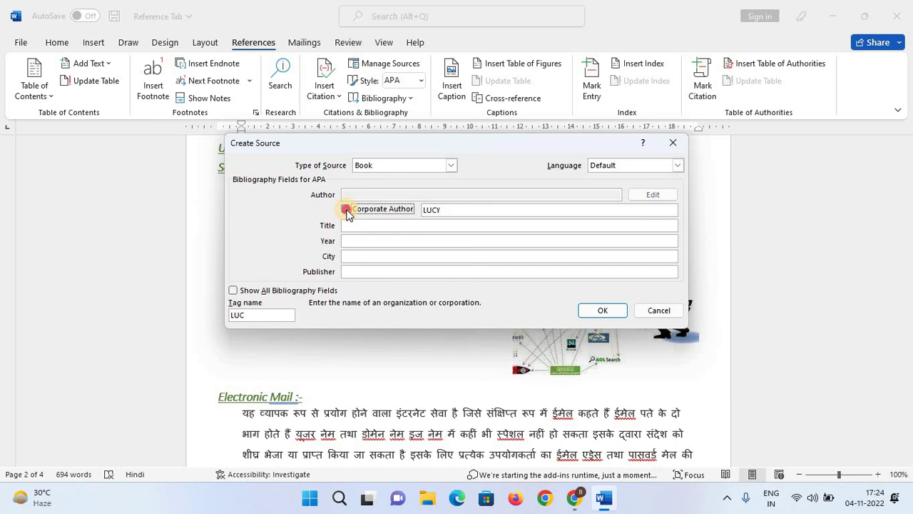
{"action": "left_click", "coordinate": [346, 210]}
Fill in title INTERNET, year 2021, city SAGAR and publisher LUCENT'S, then save the citation.
{"action": "left_click", "coordinate": [356, 224]}
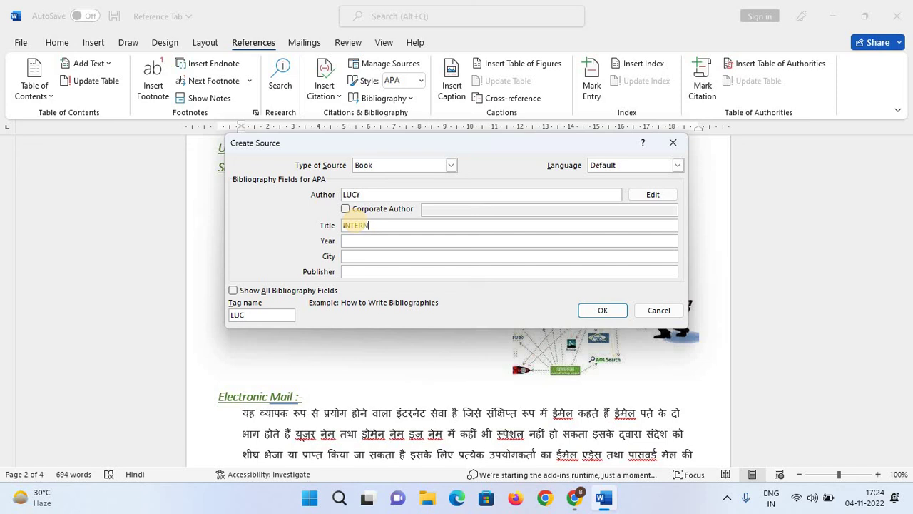
{"action": "type", "text": "ET"}
{"action": "key", "text": "Tab"}
{"action": "type", "text": "2021"}
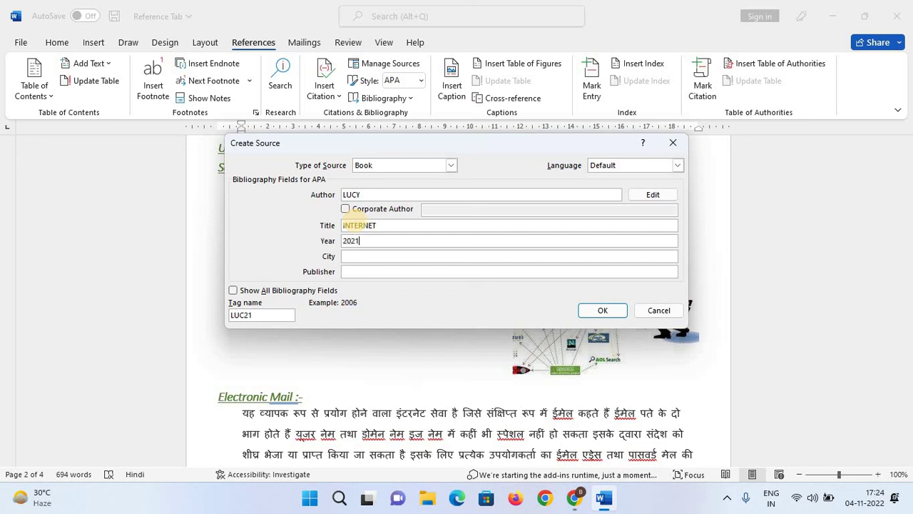
{"action": "key", "text": "Tab"}
{"action": "type", "text": "SAGAR"}
{"action": "key", "text": "Tab"}
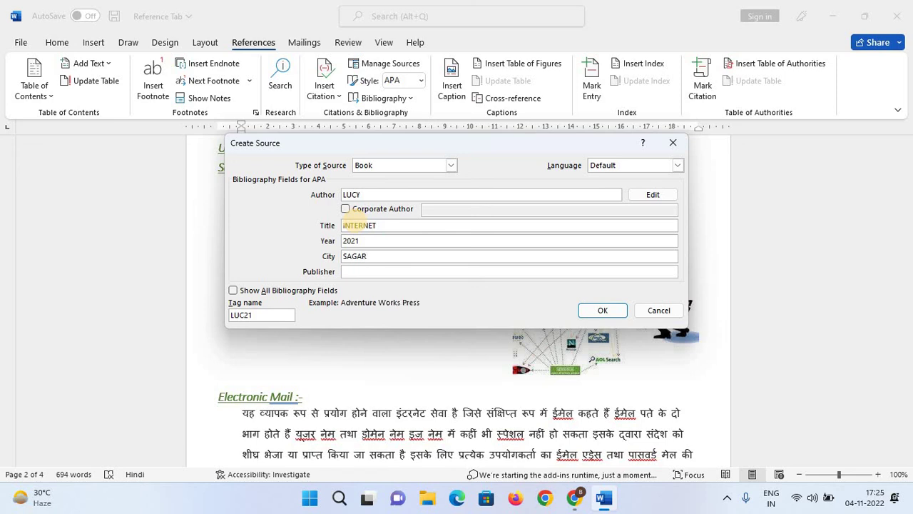
{"action": "type", "text": "LUCY"}
{"action": "type", "text": "ENT'S"}
{"action": "left_click", "coordinate": [608, 314]}
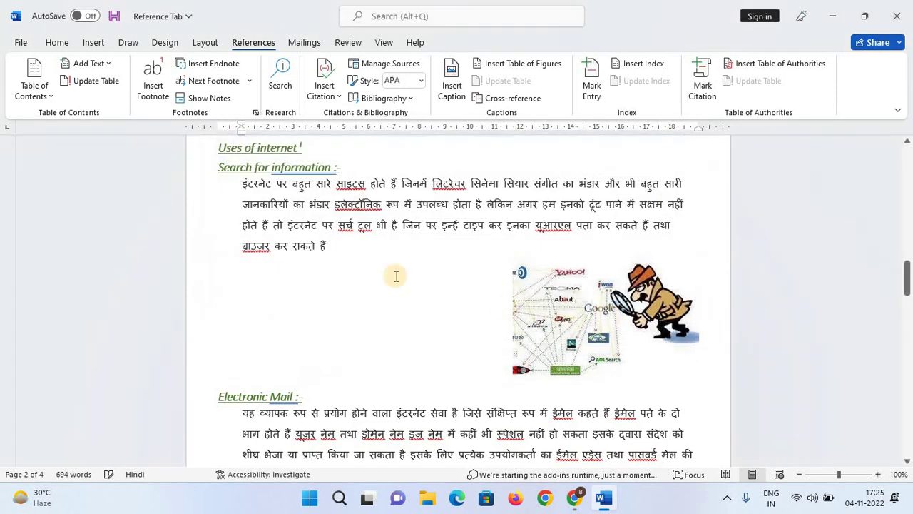
Create another new citation source with Book Section as its type.
{"action": "left_click", "coordinate": [320, 100]}
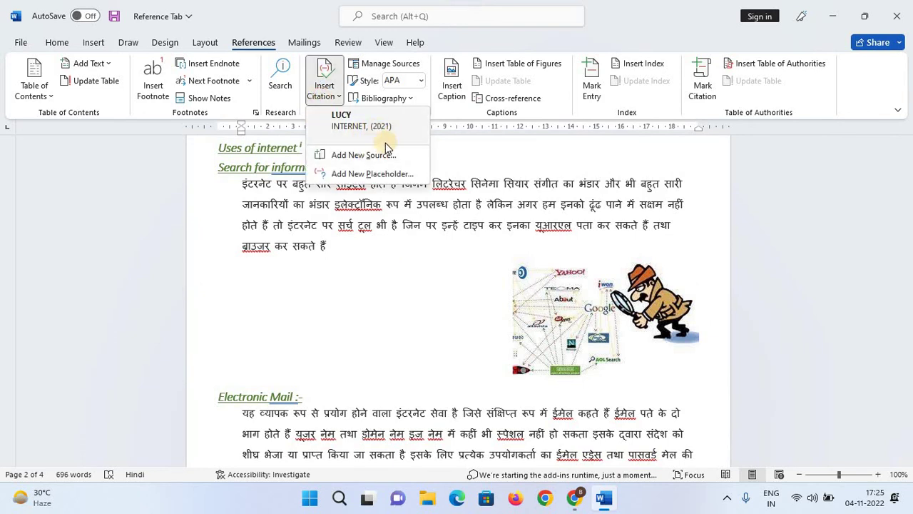
{"action": "left_click", "coordinate": [348, 154]}
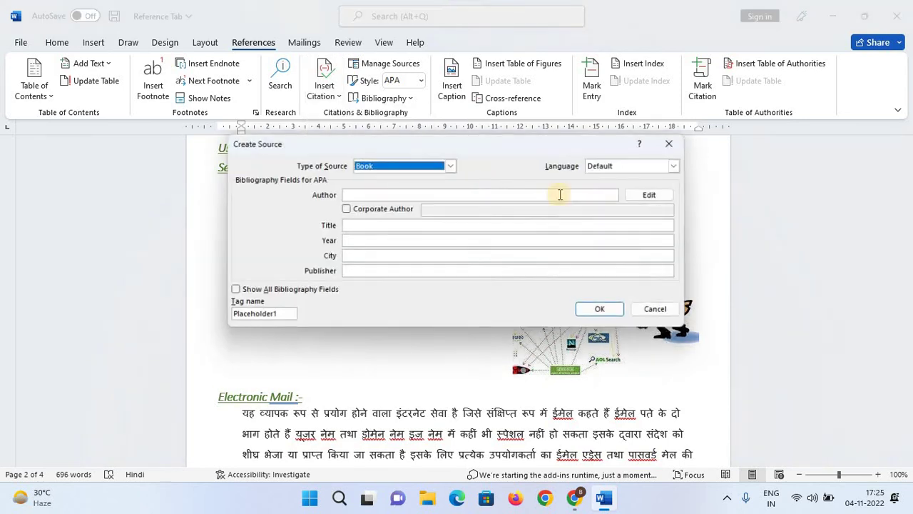
{"action": "left_click", "coordinate": [451, 166]}
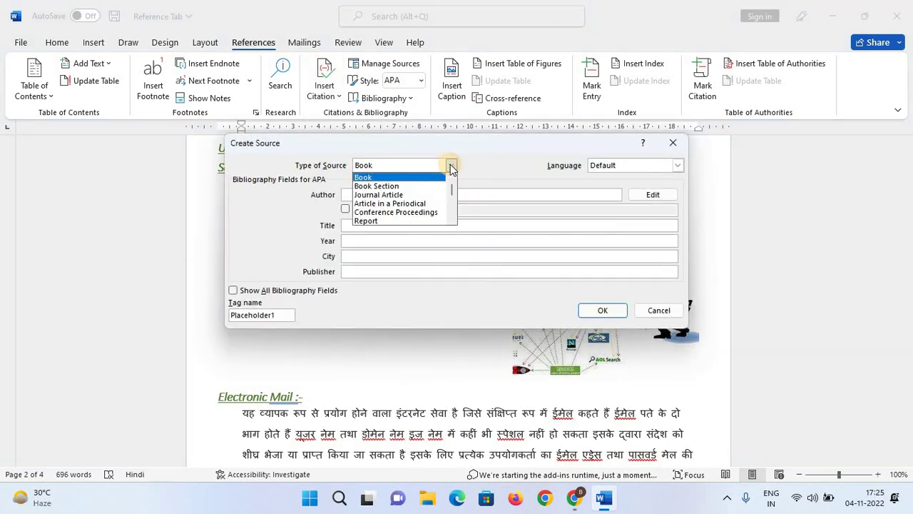
{"action": "left_click", "coordinate": [400, 187]}
{"action": "left_click", "coordinate": [396, 195]}
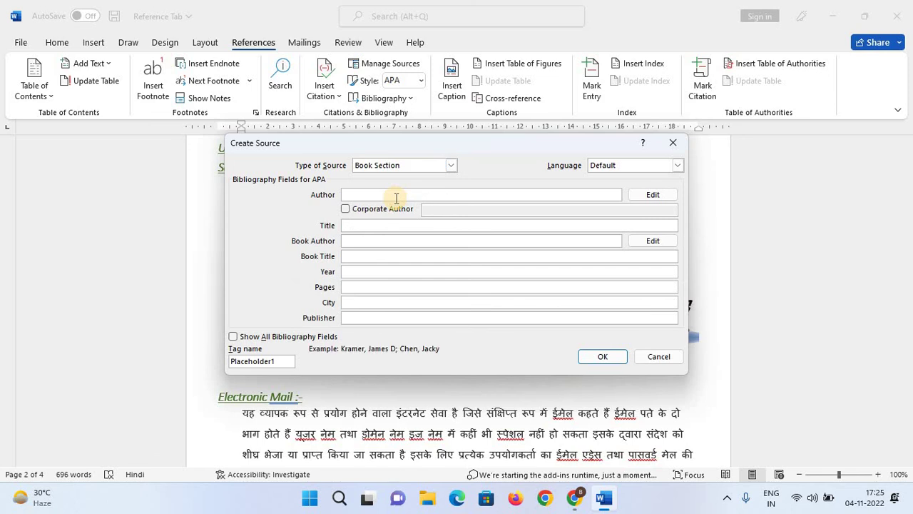
Enter the author's name and the section title 'Introduction of internet'.
{"action": "type", "text": "dR."}
{"action": "key", "text": "BackSpace"}
{"action": "key", "text": "BackSpace"}
{"action": "key", "text": "BackSpace"}
{"action": "key", "text": "BackSpace"}
{"action": "key", "text": "Caps_Lock"}
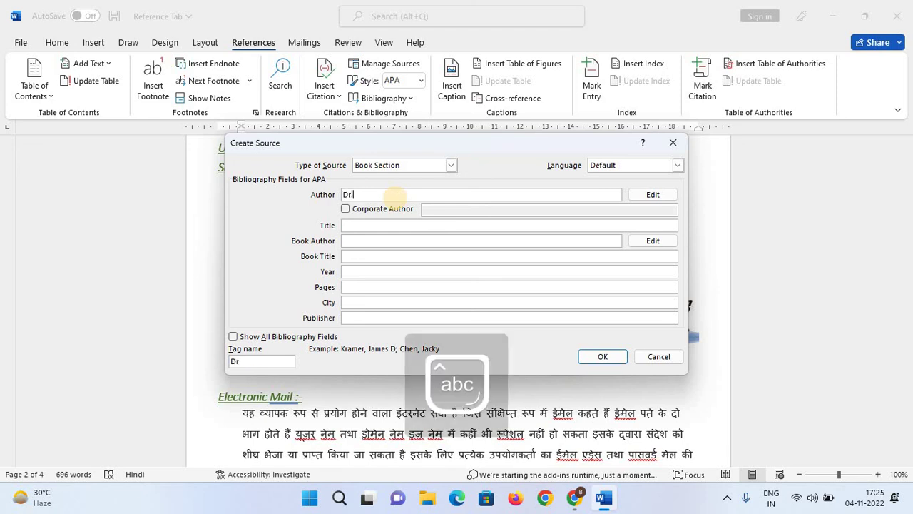
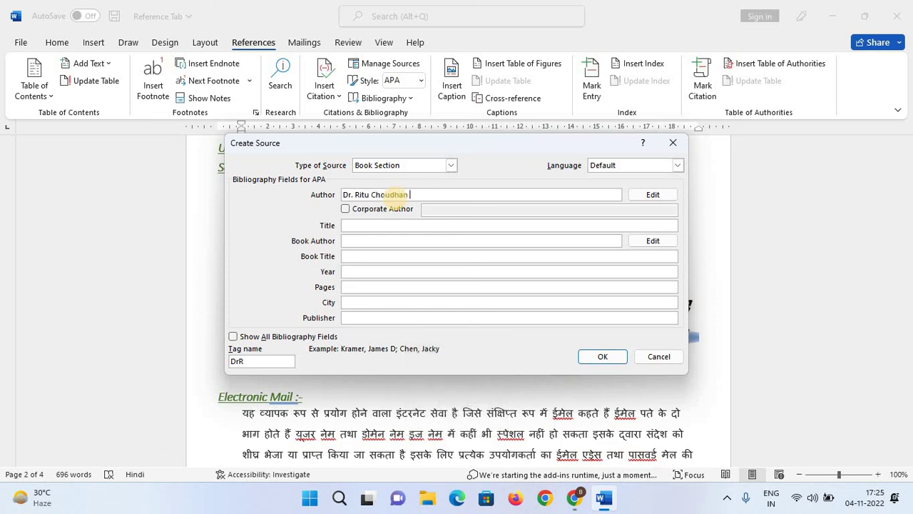
{"action": "type", "text": "an"}
{"action": "key", "text": "Tab"}
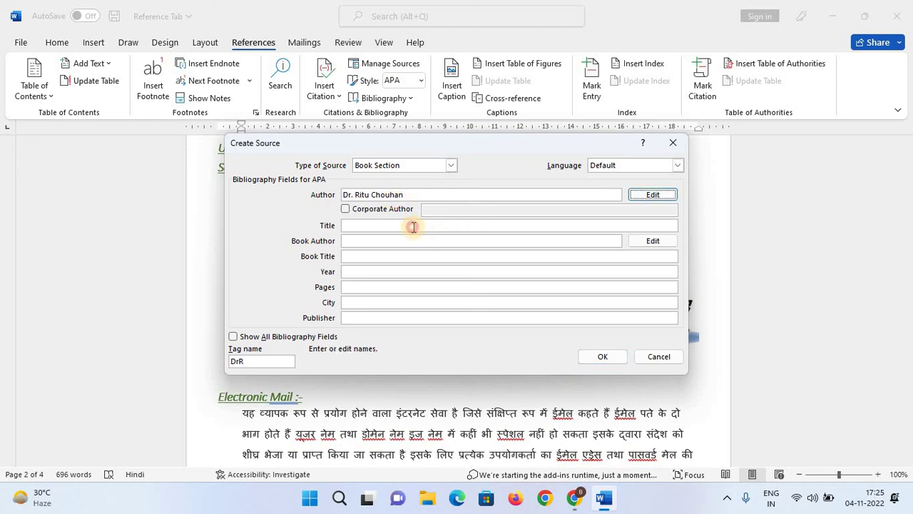
{"action": "left_click", "coordinate": [413, 227]}
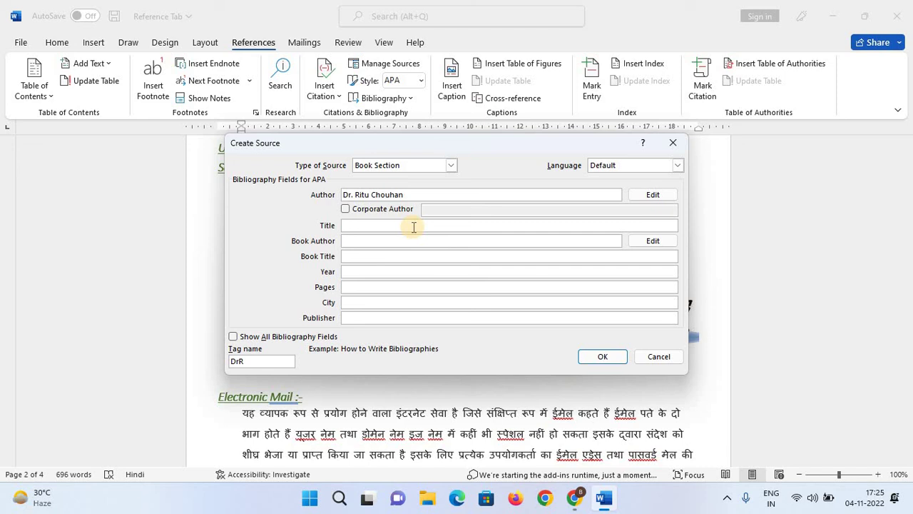
{"action": "type", "text": "Intero"}
{"action": "key", "text": "BackSpace"}
{"action": "key", "text": "BackSpace"}
{"action": "type", "text": "troduction of internet"}
Add the book author, book title 'Introduction of internet', year 2021 and pages 01.
{"action": "left_click", "coordinate": [408, 242]}
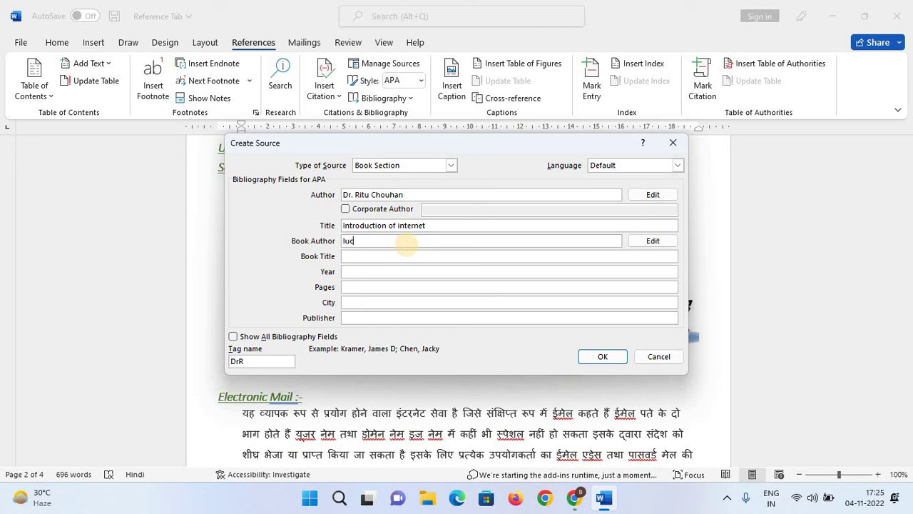
{"action": "key", "text": "BackSpace"}
{"action": "key", "text": "BackSpace"}
{"action": "key", "text": "BackSpace"}
{"action": "key", "text": "BackSpace"}
{"action": "type", "text": "lucy"}
{"action": "key", "text": "Tab"}
{"action": "key", "text": "Tab"}
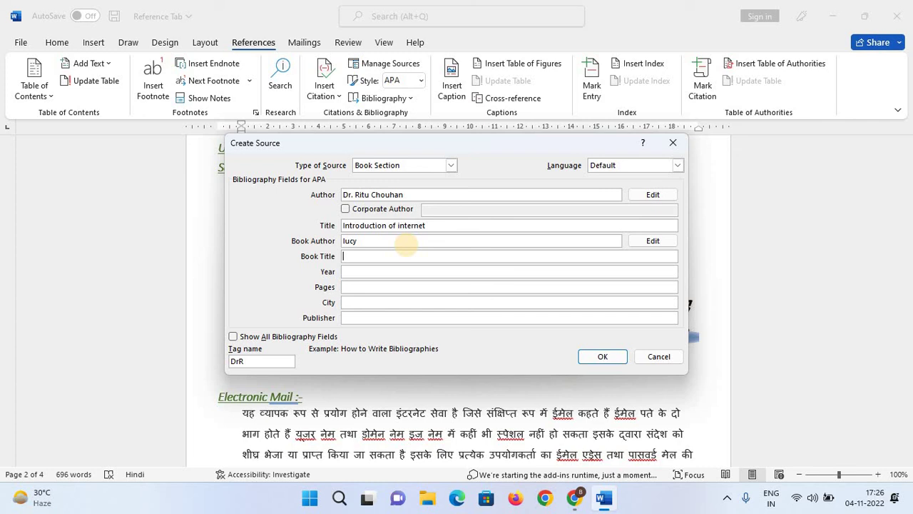
{"action": "type", "text": "ndr"}
{"action": "type", "text": "rodu"}
{"action": "type", "text": "ction"}
{"action": "type", "text": " of internet"}
{"action": "key", "text": "Tab"}
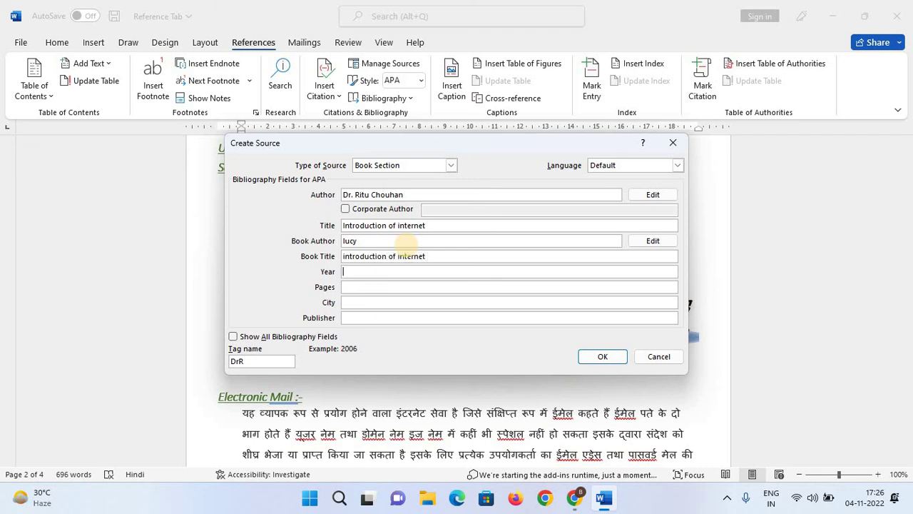
{"action": "type", "text": "2021"}
{"action": "key", "text": "Tab"}
{"action": "type", "text": "01"}
Enter city sagar and publisher lucent's, then save and cite the Book Section source.
{"action": "key", "text": "Tab"}
{"action": "type", "text": "sagar"}
{"action": "key", "text": "Tab"}
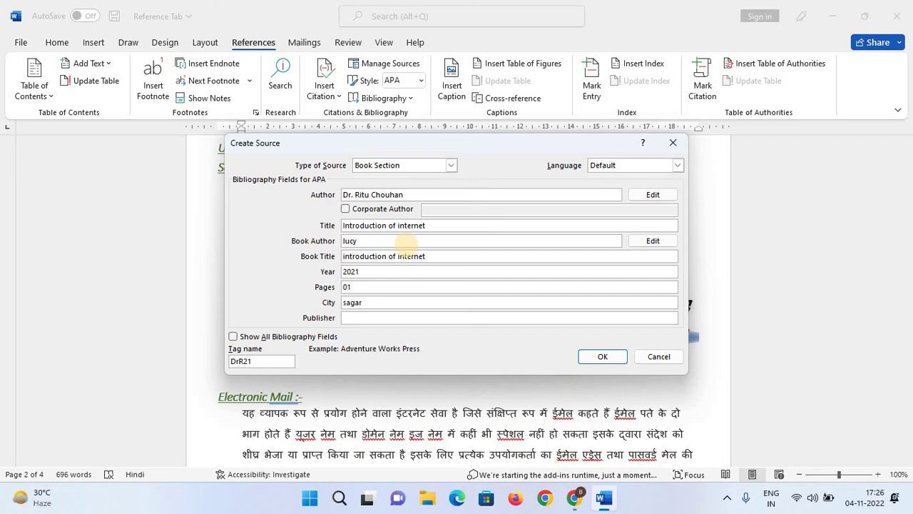
{"action": "type", "text": "luec"}
{"action": "key", "text": "BackSpace"}
{"action": "type", "text": "ce"}
{"action": "key", "text": "BackSpace"}
{"action": "left_click", "coordinate": [583, 358]}
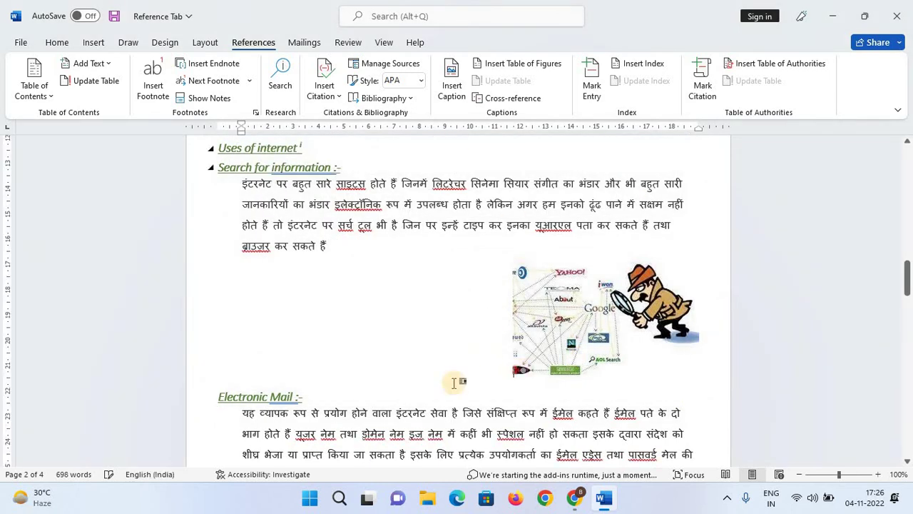
Insert the 'Introduction of internet' citation after the Introduction's second paragraph.
{"action": "left_click", "coordinate": [325, 89]}
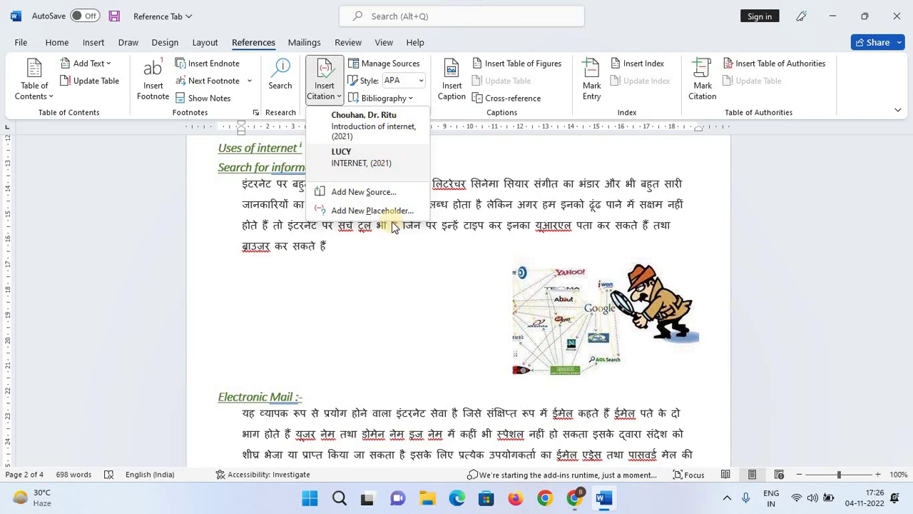
{"action": "left_click", "coordinate": [341, 303]}
{"action": "scroll", "coordinate": [336, 318], "scroll_direction": "down", "scroll_amount": 2}
{"action": "scroll", "coordinate": [335, 317], "scroll_direction": "up", "scroll_amount": 10}
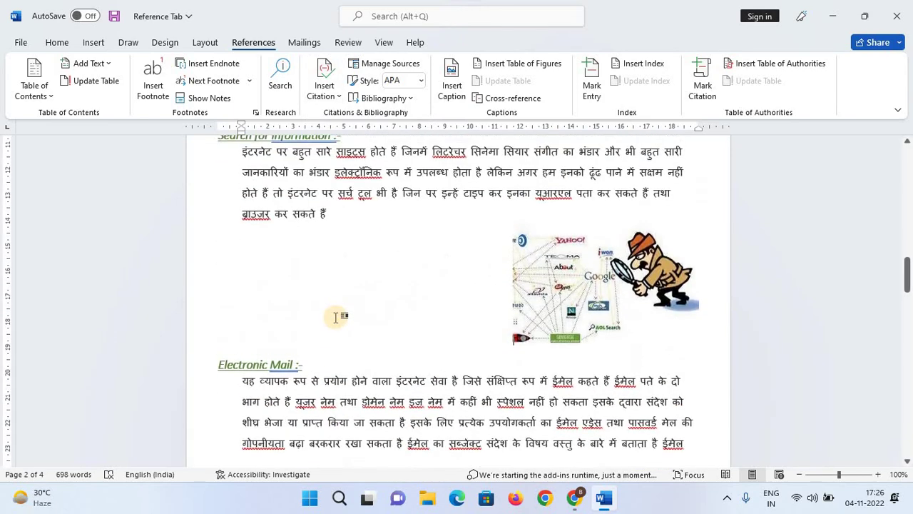
{"action": "scroll", "coordinate": [349, 307], "scroll_direction": "up", "scroll_amount": 15}
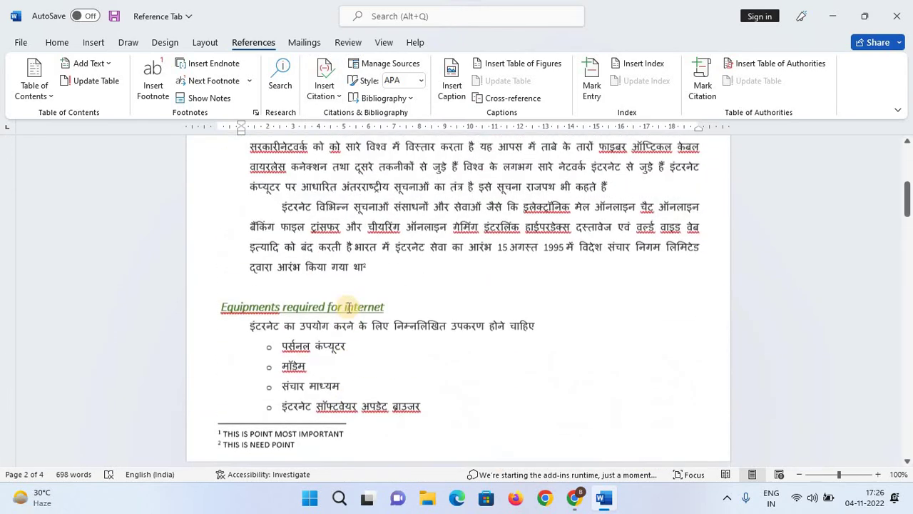
{"action": "scroll", "coordinate": [317, 301], "scroll_direction": "down", "scroll_amount": 3}
{"action": "scroll", "coordinate": [317, 300], "scroll_direction": "down", "scroll_amount": 3}
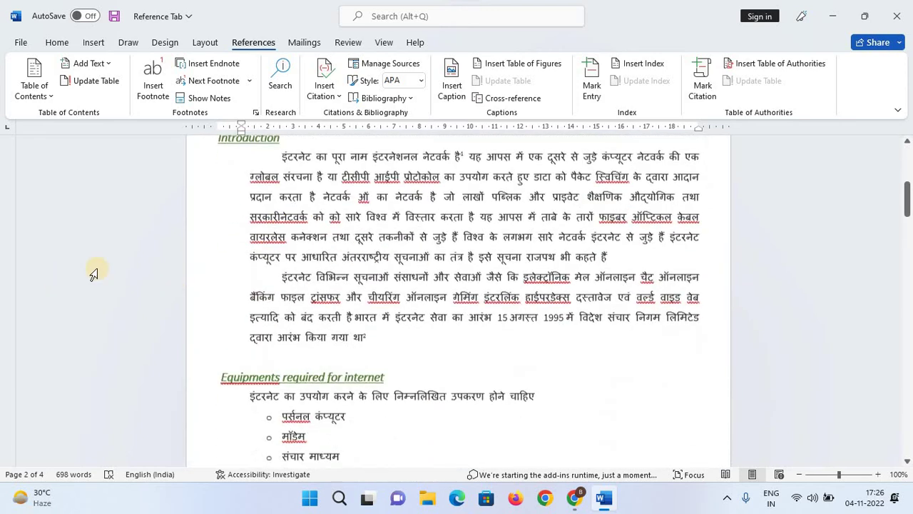
{"action": "left_click", "coordinate": [383, 341]}
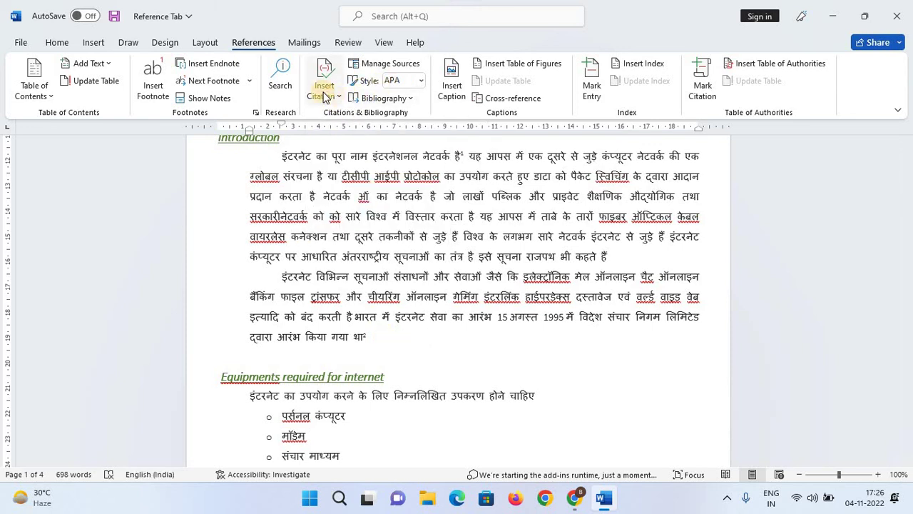
{"action": "left_click", "coordinate": [325, 86]}
{"action": "left_click", "coordinate": [350, 121]}
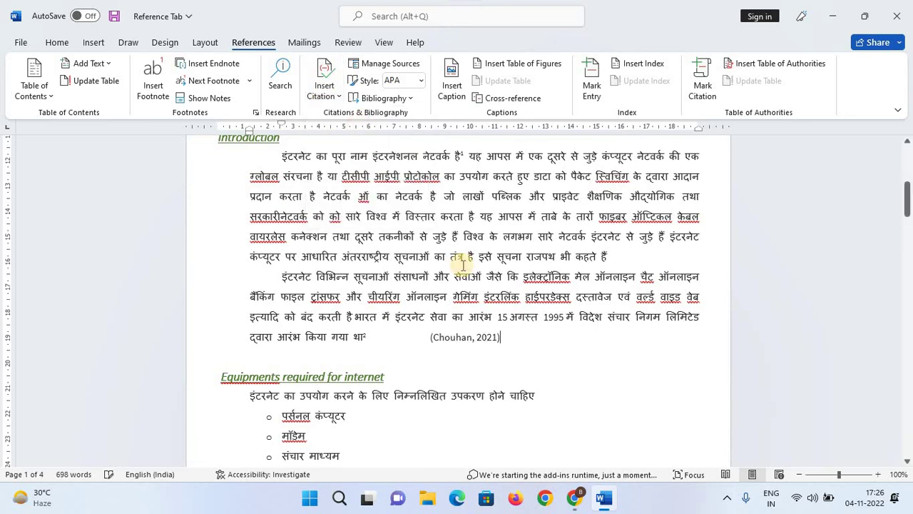
{"action": "left_click", "coordinate": [574, 373]}
Try the Turabian citation style, revert to APA, and glance at the source manager.
{"action": "left_click", "coordinate": [484, 341]}
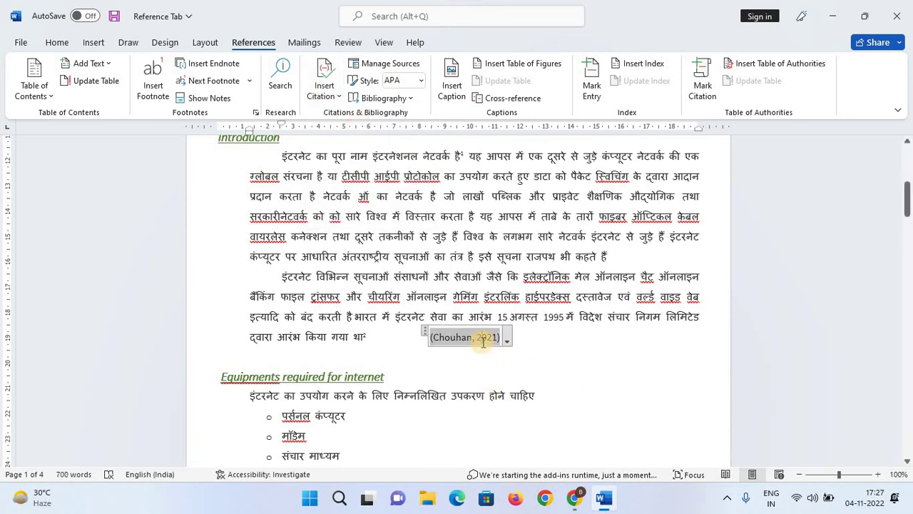
{"action": "left_click", "coordinate": [421, 80]}
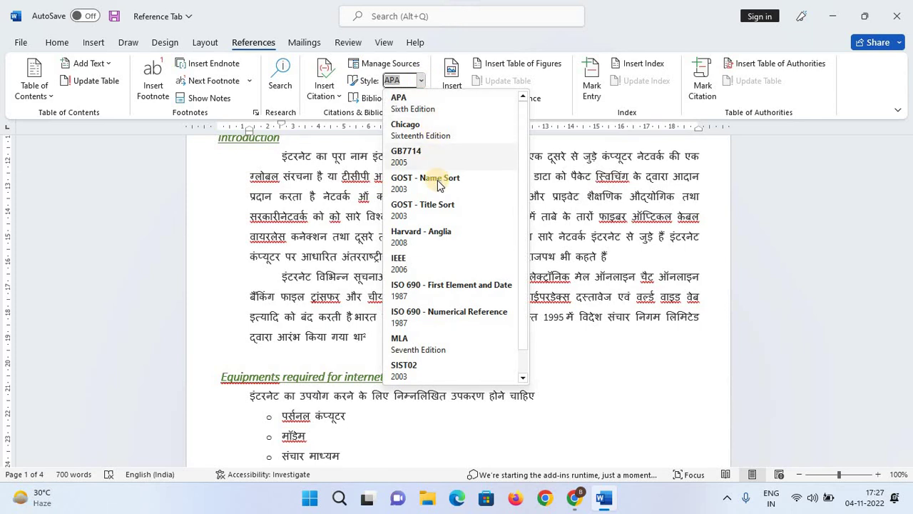
{"action": "scroll", "coordinate": [463, 287], "scroll_direction": "down", "scroll_amount": 1}
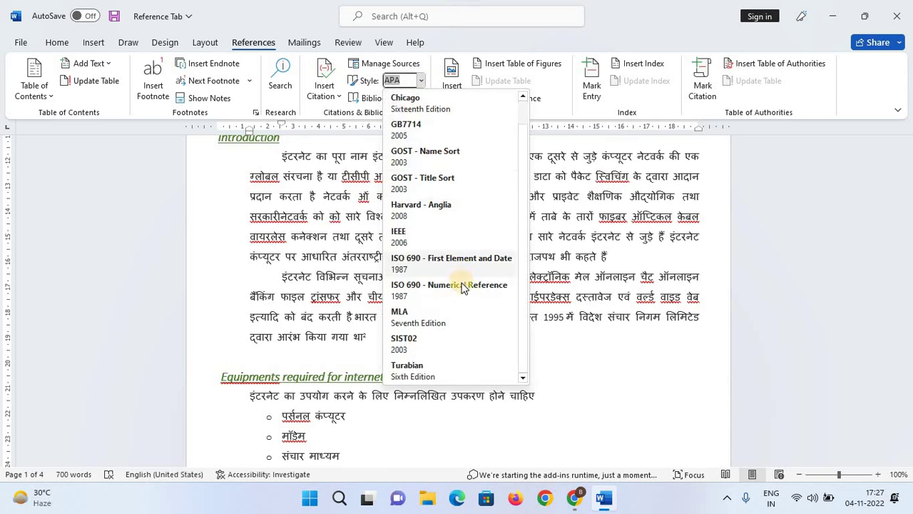
{"action": "left_click", "coordinate": [408, 368]}
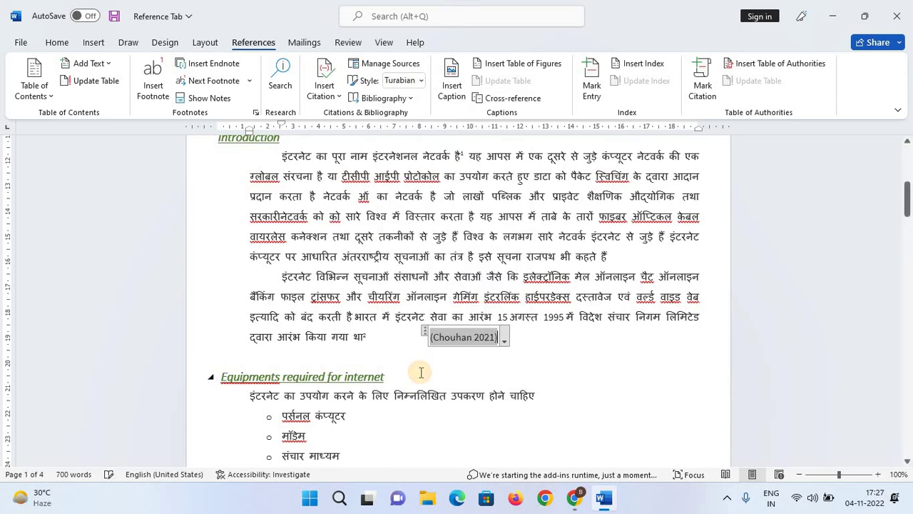
{"action": "left_click", "coordinate": [420, 80]}
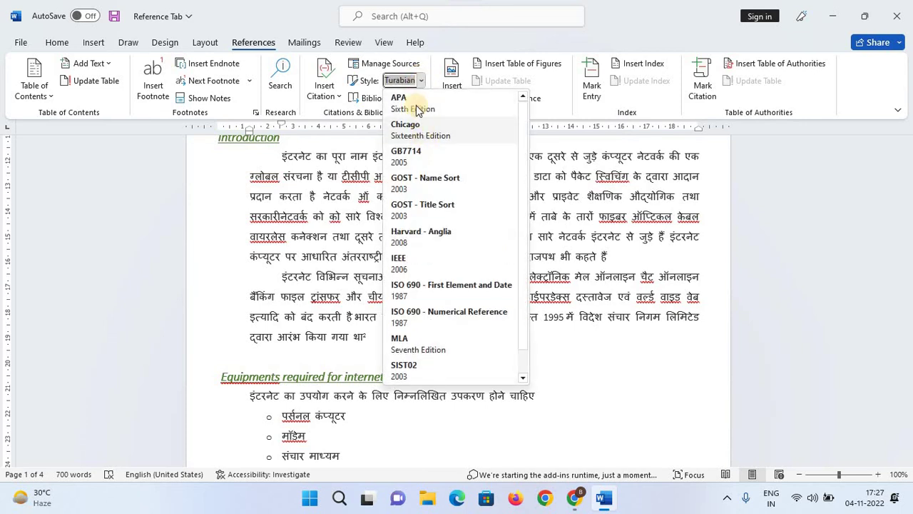
{"action": "left_click", "coordinate": [414, 103]}
{"action": "left_click", "coordinate": [420, 68]}
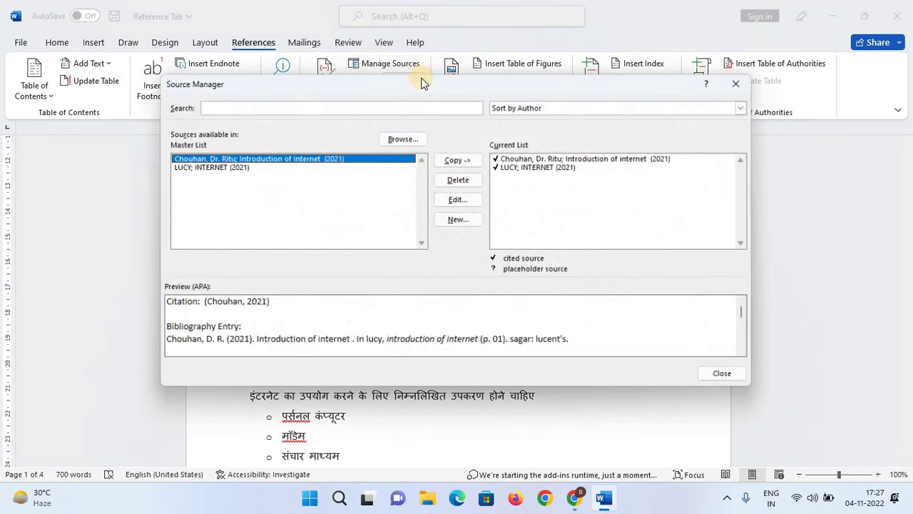
{"action": "left_click", "coordinate": [732, 86]}
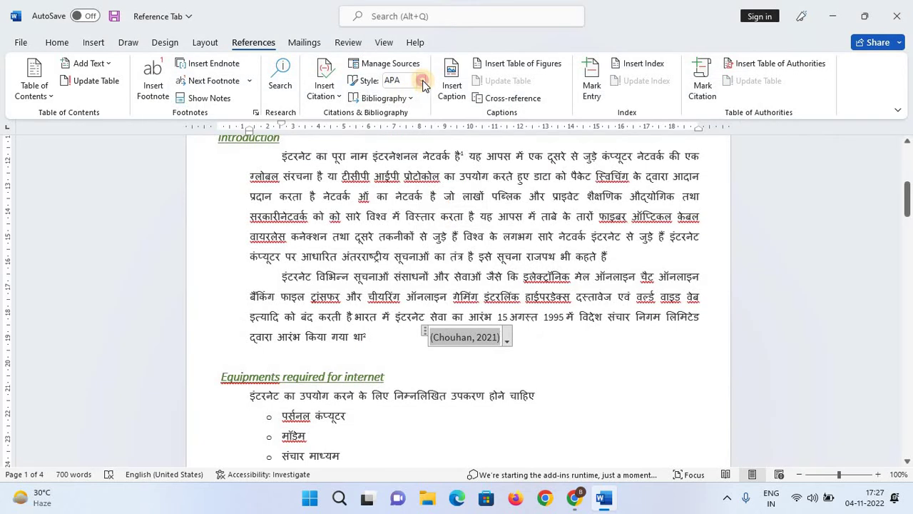
Choose Harvard - Anglia as the citation style and move the cursor below the paragraph.
{"action": "left_click", "coordinate": [421, 81]}
{"action": "key", "text": "Escape"}
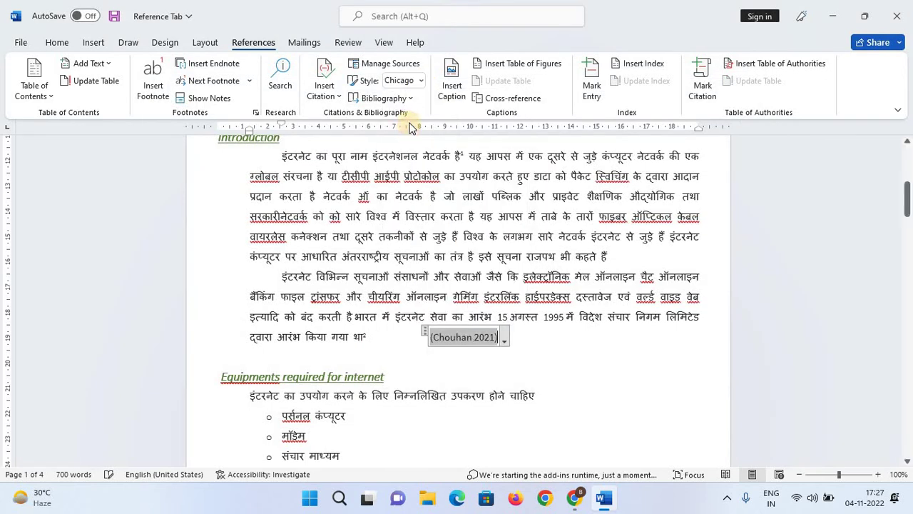
{"action": "left_click", "coordinate": [421, 81]}
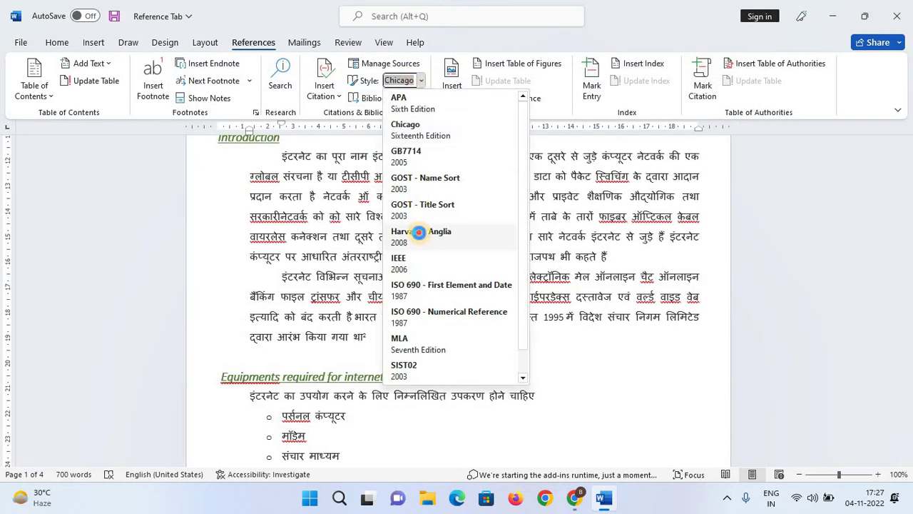
{"action": "left_click", "coordinate": [410, 234]}
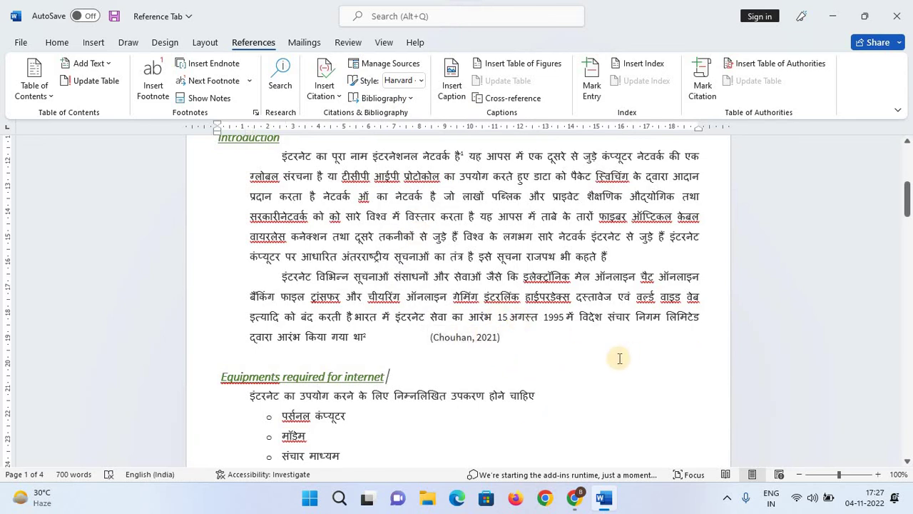
{"action": "left_click", "coordinate": [569, 354]}
{"action": "scroll", "coordinate": [568, 352], "scroll_direction": "down", "scroll_amount": 1}
{"action": "scroll", "coordinate": [569, 352], "scroll_direction": "down", "scroll_amount": 3}
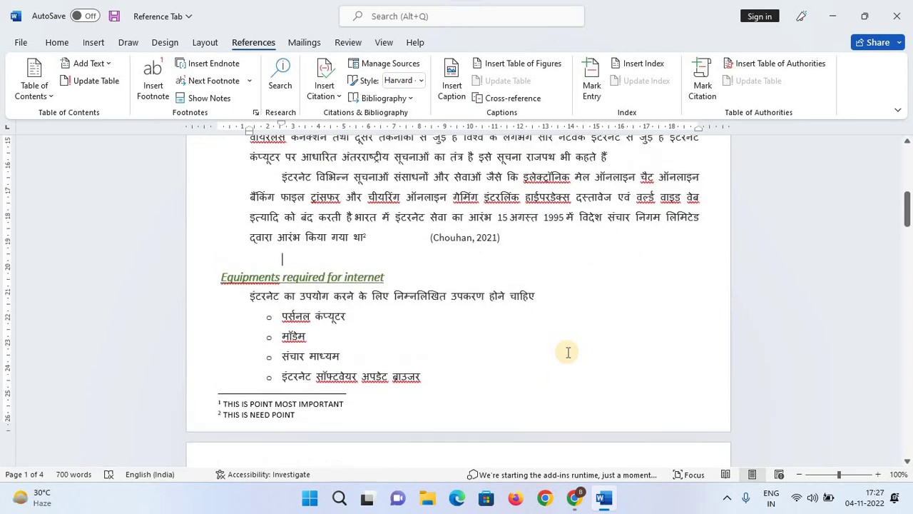
Insert the INTERNET (2021) citation after the Search for information paragraph and review it.
{"action": "scroll", "coordinate": [568, 352], "scroll_direction": "down", "scroll_amount": 10}
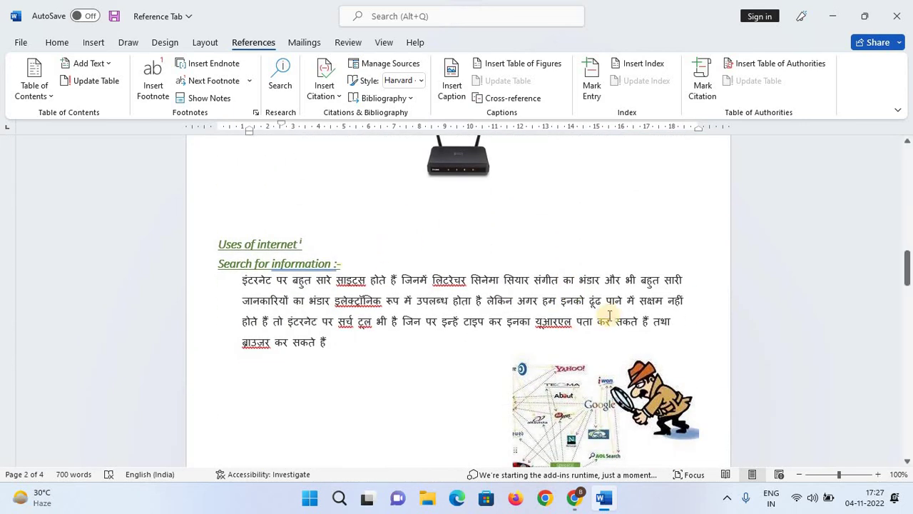
{"action": "left_click", "coordinate": [350, 348]}
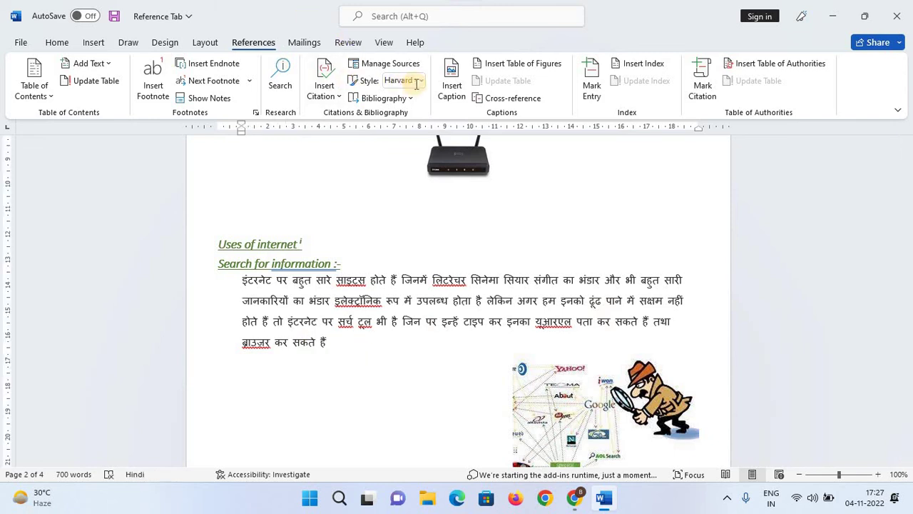
{"action": "left_click", "coordinate": [329, 96]}
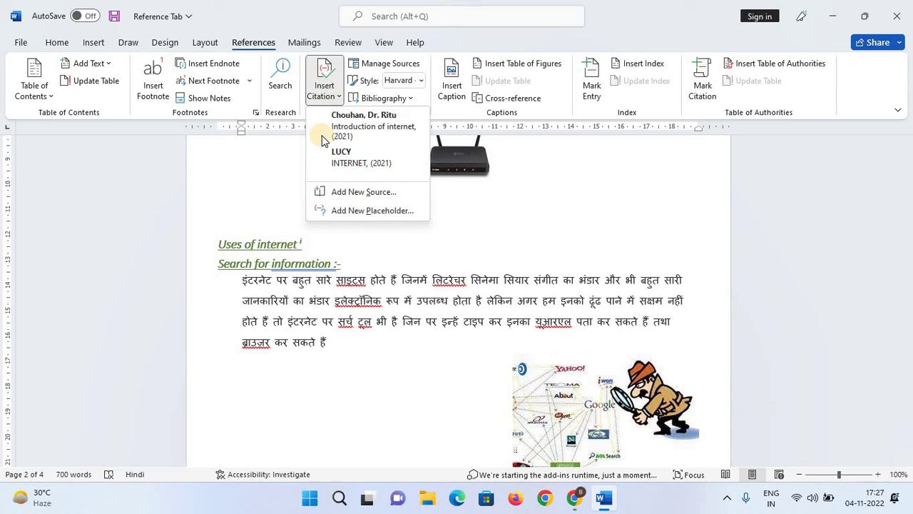
{"action": "left_click", "coordinate": [376, 165]}
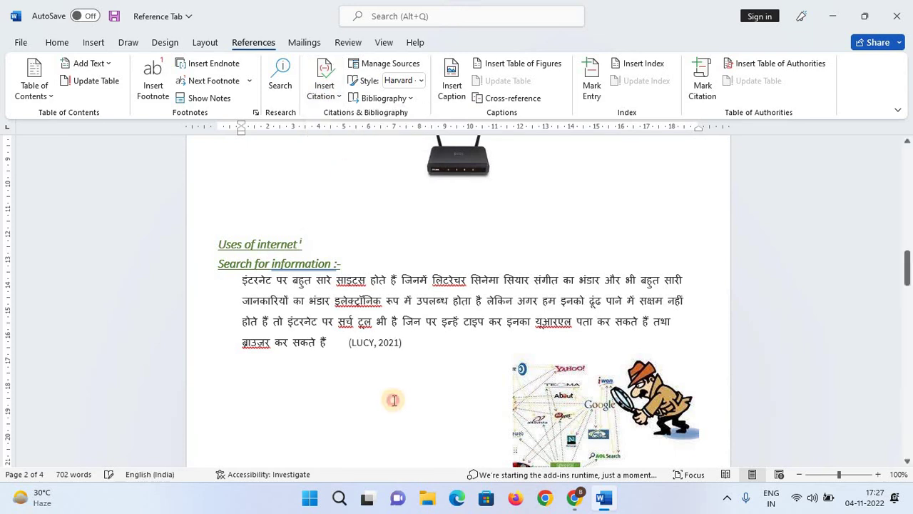
{"action": "scroll", "coordinate": [421, 373], "scroll_direction": "down", "scroll_amount": 1}
{"action": "scroll", "coordinate": [421, 373], "scroll_direction": "down", "scroll_amount": 3}
{"action": "scroll", "coordinate": [421, 371], "scroll_direction": "up", "scroll_amount": 2}
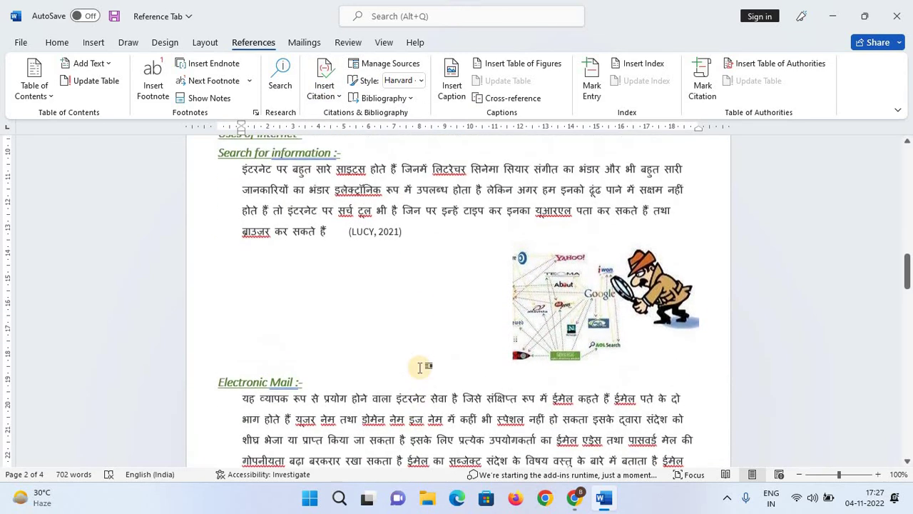
{"action": "scroll", "coordinate": [421, 365], "scroll_direction": "down", "scroll_amount": 1}
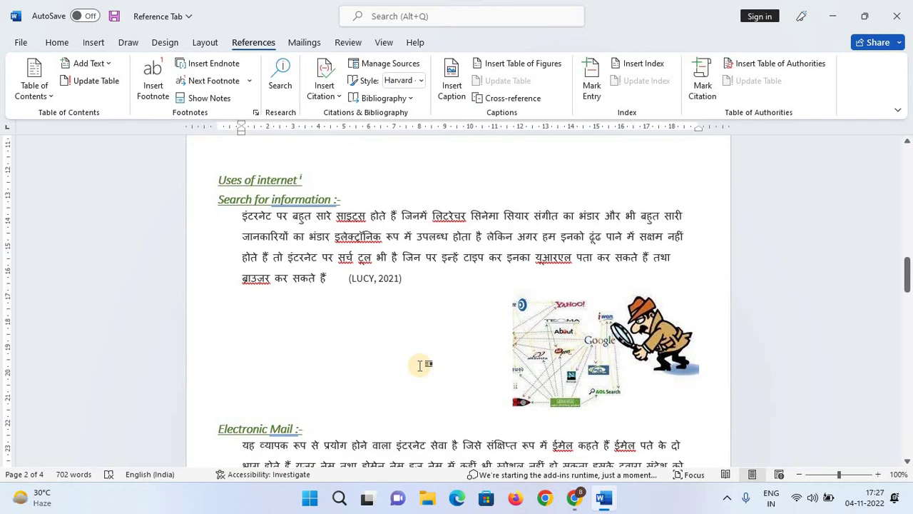
{"action": "scroll", "coordinate": [418, 364], "scroll_direction": "down", "scroll_amount": 3}
{"action": "scroll", "coordinate": [399, 314], "scroll_direction": "up", "scroll_amount": 1}
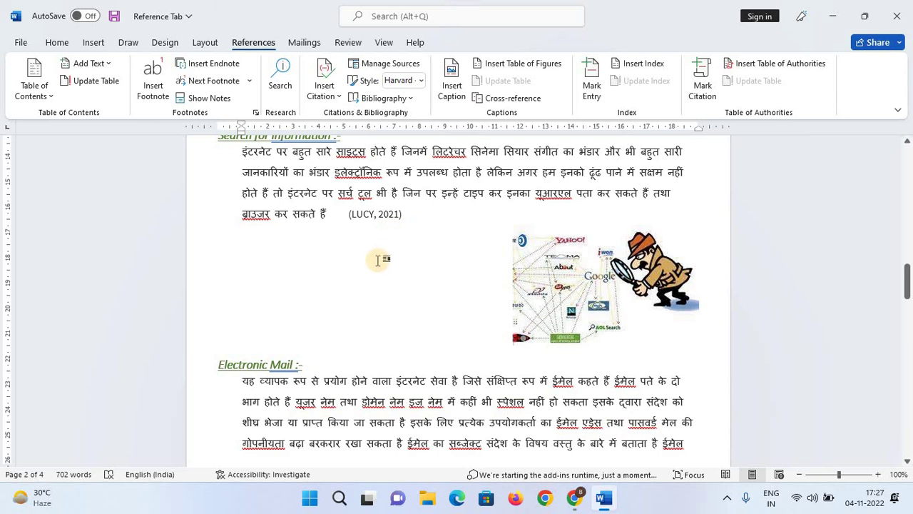
{"action": "scroll", "coordinate": [376, 259], "scroll_direction": "up", "scroll_amount": 1}
Open the Source Manager and select the 'Introduction of internet' source in the Current List.
{"action": "scroll", "coordinate": [378, 261], "scroll_direction": "down", "scroll_amount": 6}
{"action": "scroll", "coordinate": [379, 261], "scroll_direction": "down", "scroll_amount": 3}
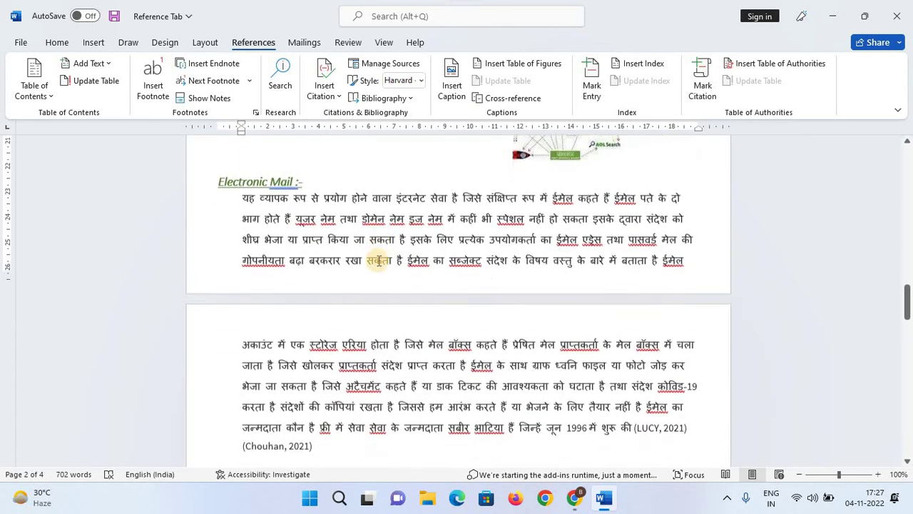
{"action": "scroll", "coordinate": [379, 261], "scroll_direction": "up", "scroll_amount": 12}
{"action": "scroll", "coordinate": [379, 261], "scroll_direction": "up", "scroll_amount": 18}
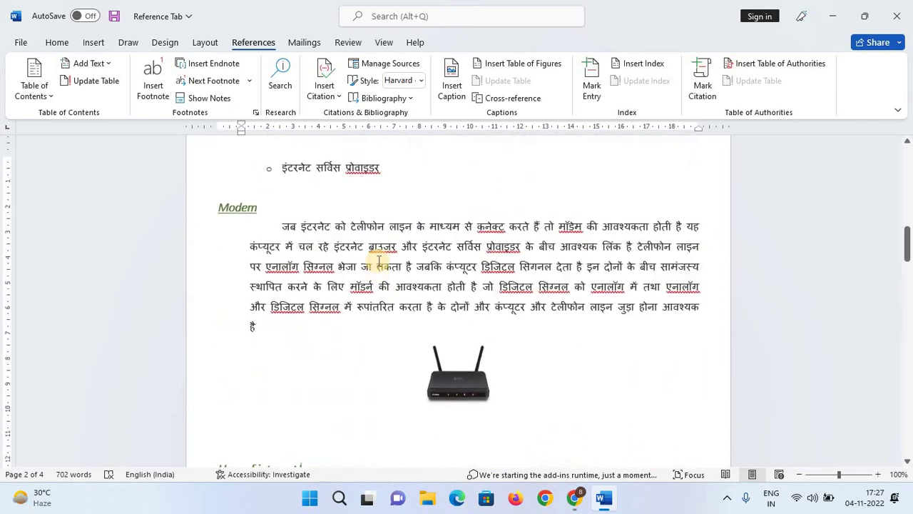
{"action": "scroll", "coordinate": [379, 260], "scroll_direction": "up", "scroll_amount": 5}
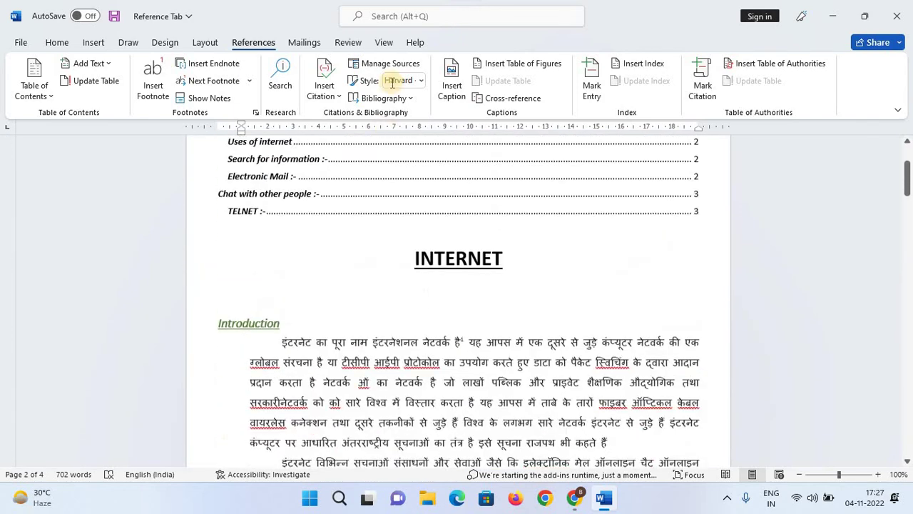
{"action": "left_click", "coordinate": [408, 65]}
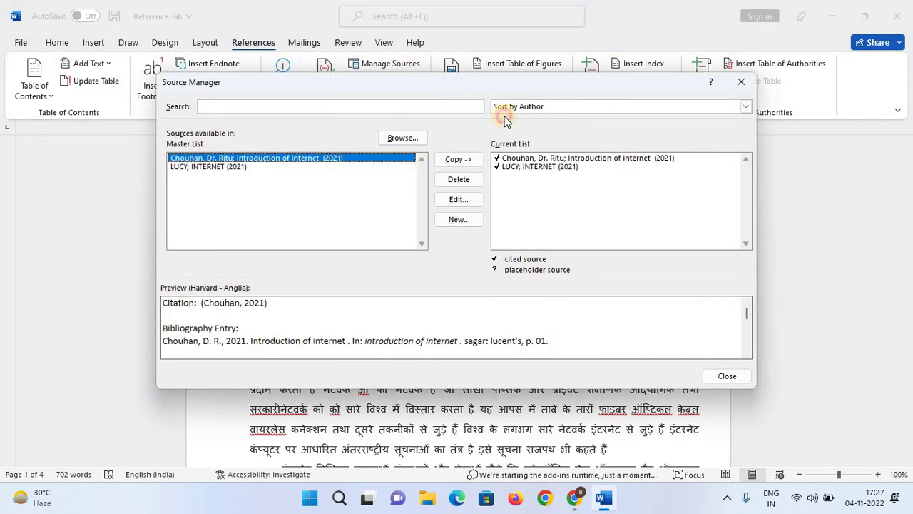
{"action": "left_click_drag", "start_coordinate": [458, 93], "coordinate": [545, 110]}
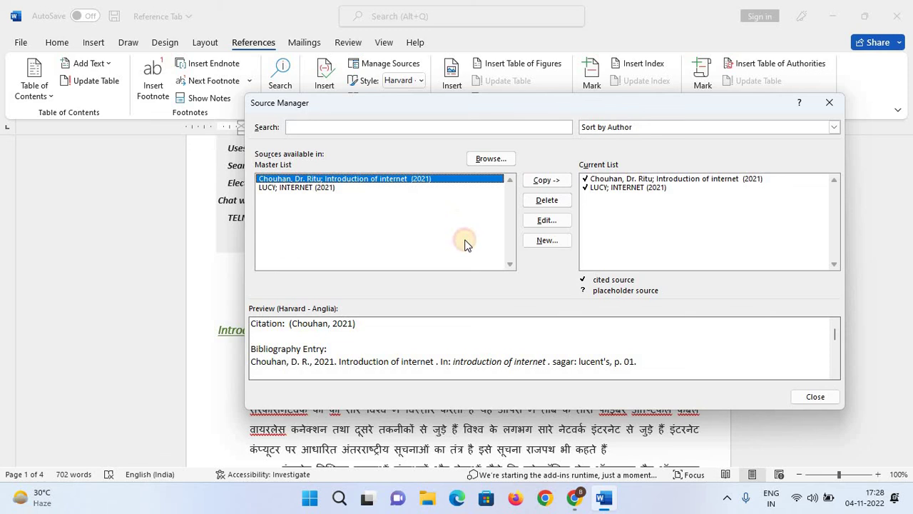
{"action": "left_click", "coordinate": [644, 180]}
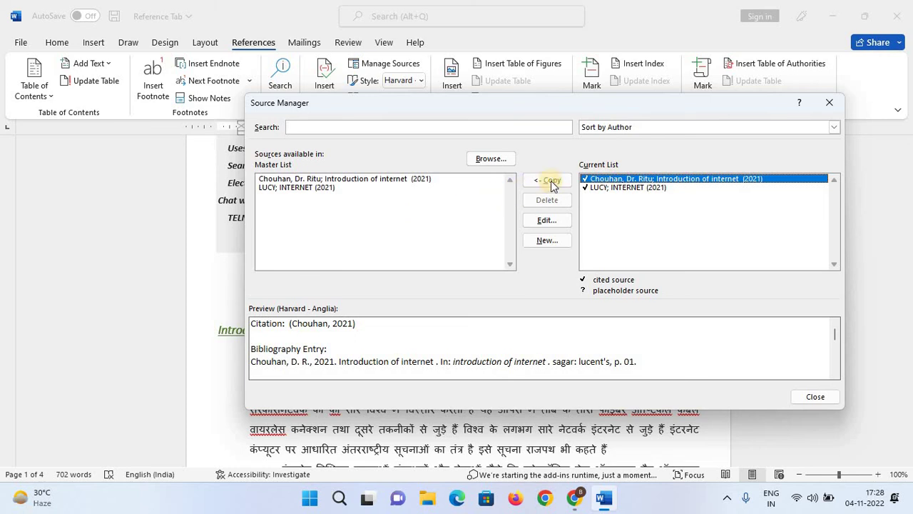
Copy the LUCY source from the Current List into the Master List, overwriting the existing entry.
{"action": "left_click", "coordinate": [547, 220]}
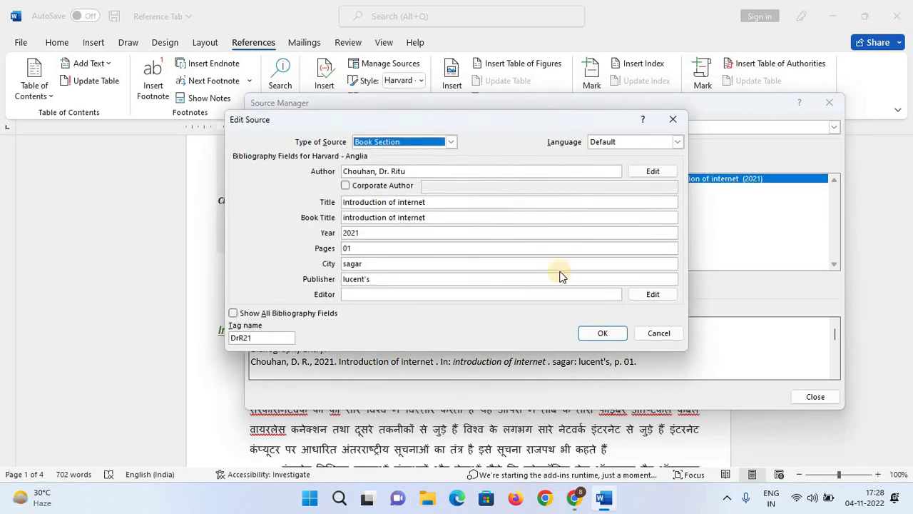
{"action": "left_click", "coordinate": [671, 120]}
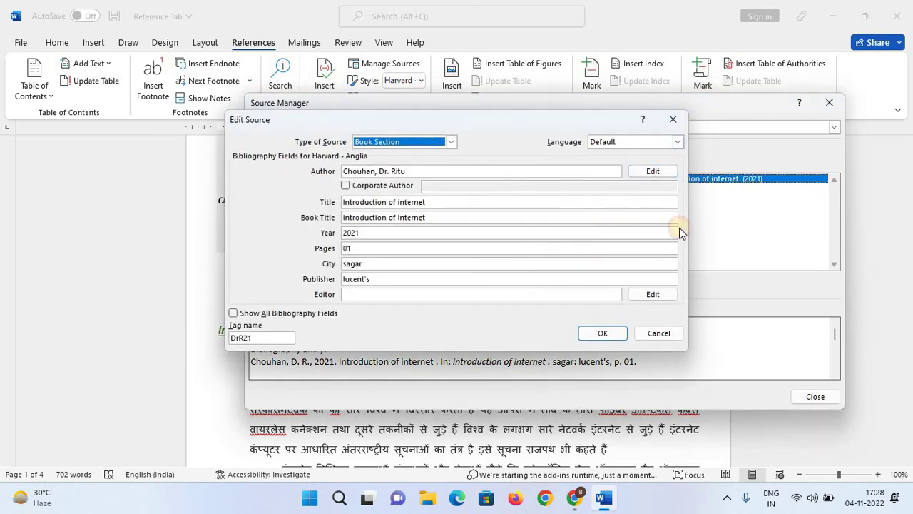
{"action": "left_click", "coordinate": [486, 190]}
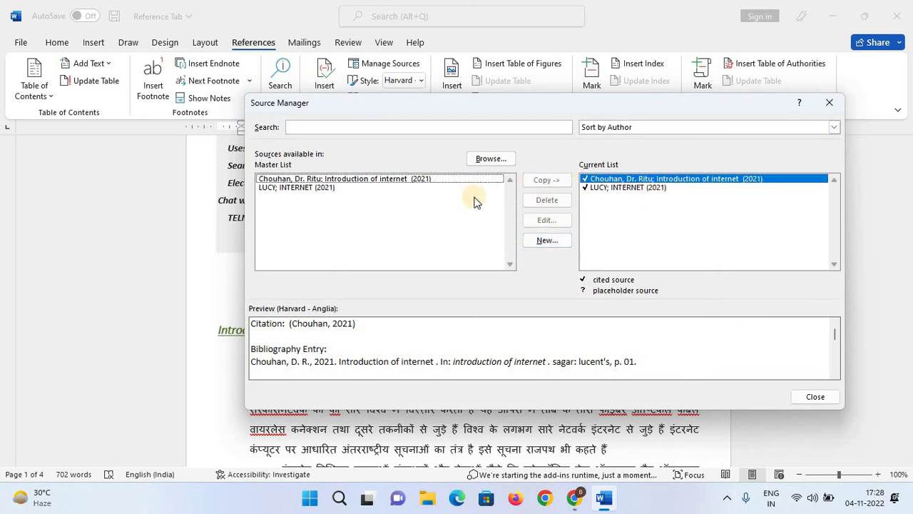
{"action": "left_click", "coordinate": [633, 180]}
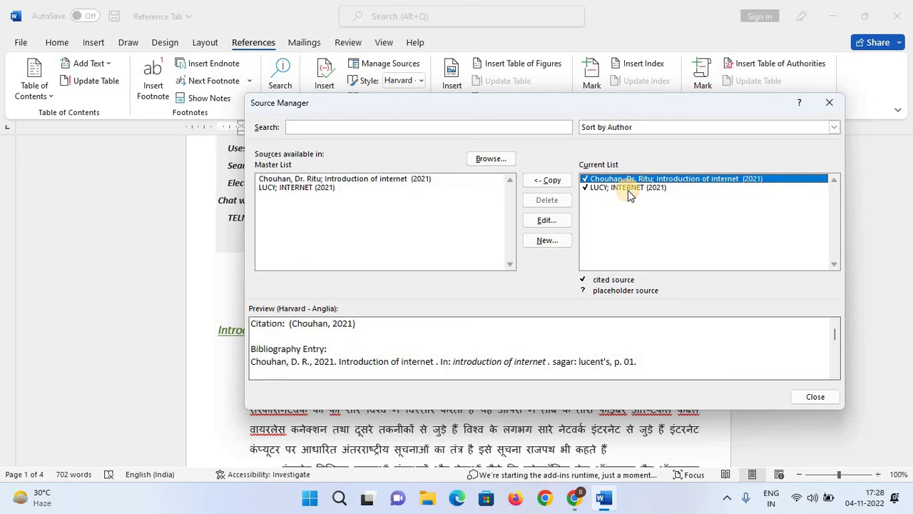
{"action": "left_click", "coordinate": [628, 188]}
{"action": "left_click", "coordinate": [547, 180]}
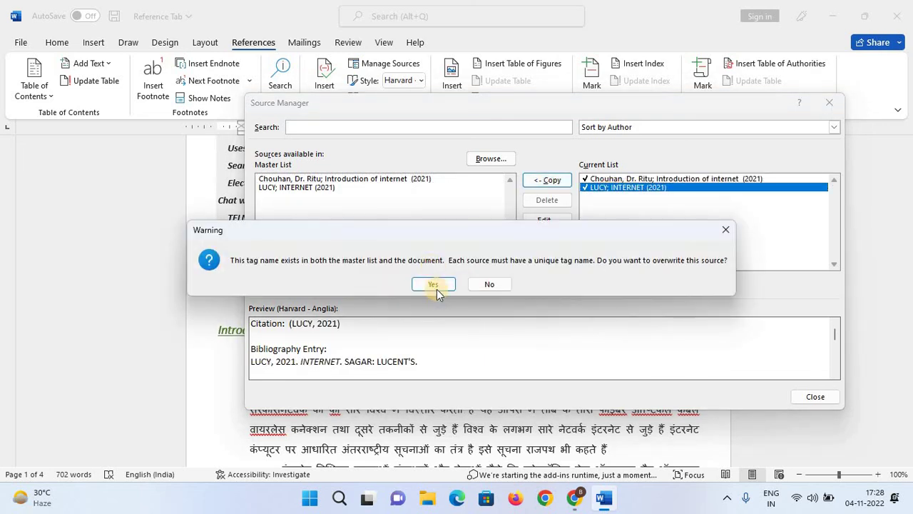
{"action": "left_click", "coordinate": [437, 286]}
Copy the Chouhan source into the Master List and confirm its details unchanged.
{"action": "left_click", "coordinate": [603, 181]}
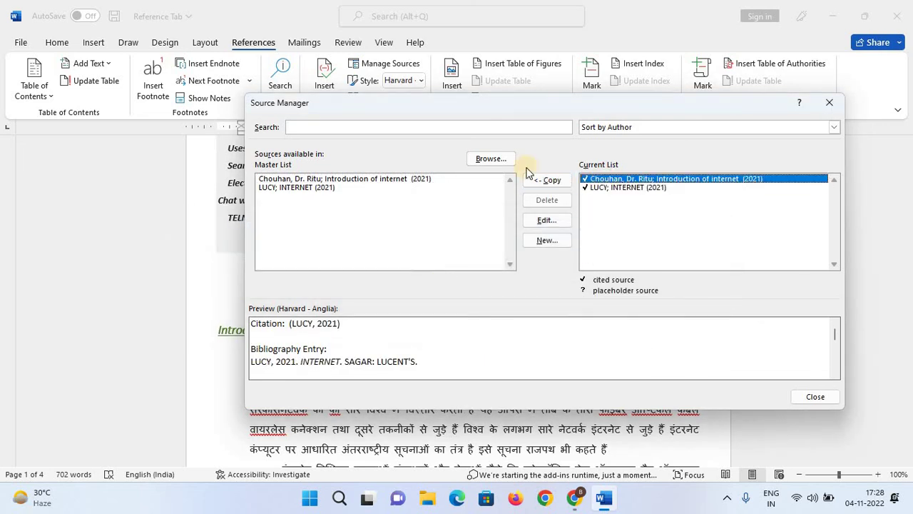
{"action": "left_click", "coordinate": [547, 180]}
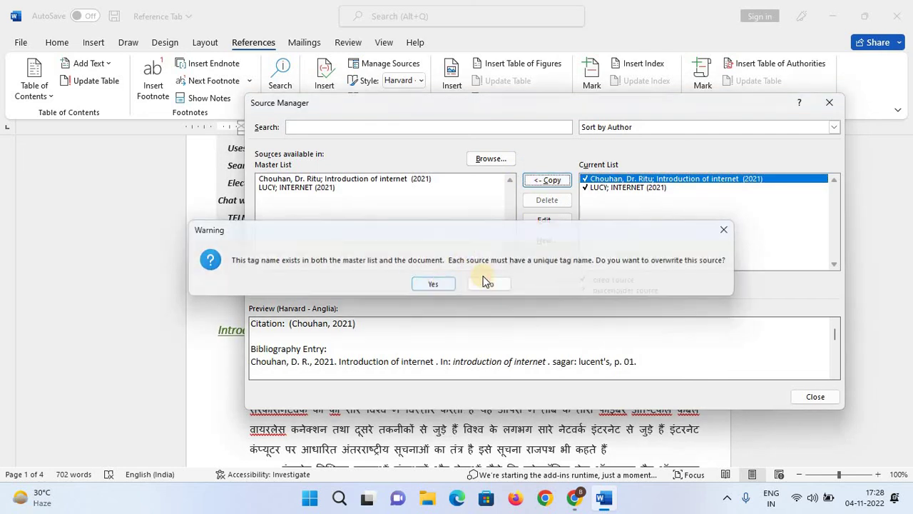
{"action": "left_click", "coordinate": [487, 284]}
{"action": "left_click", "coordinate": [554, 223]}
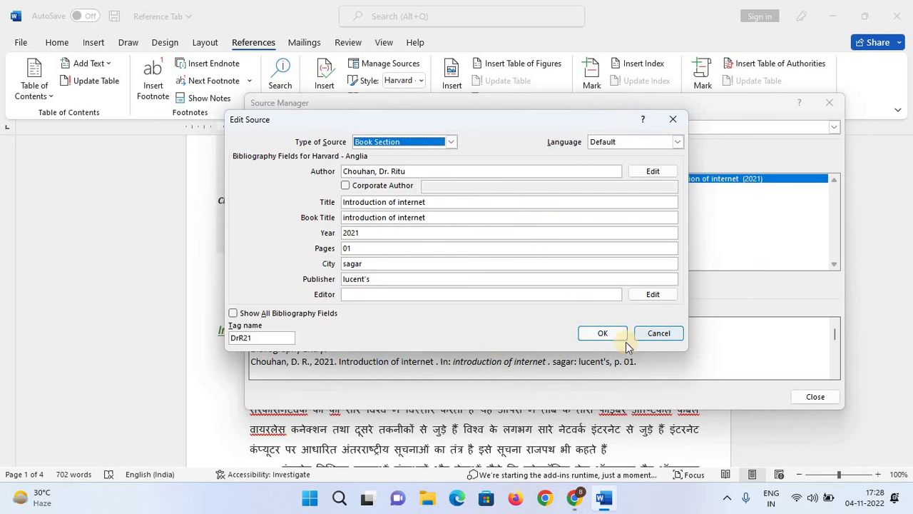
{"action": "left_click", "coordinate": [593, 332]}
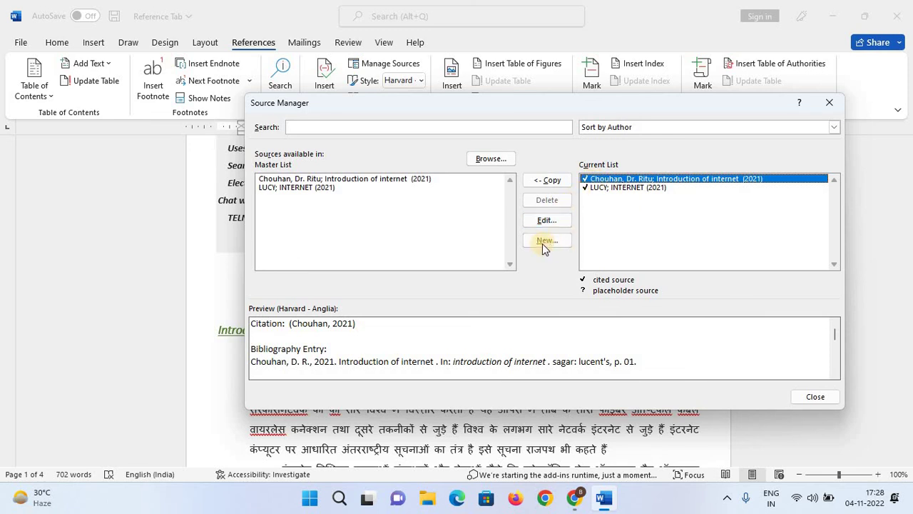
Delete the Chouhan source from the Master List.
{"action": "left_click", "coordinate": [344, 182]}
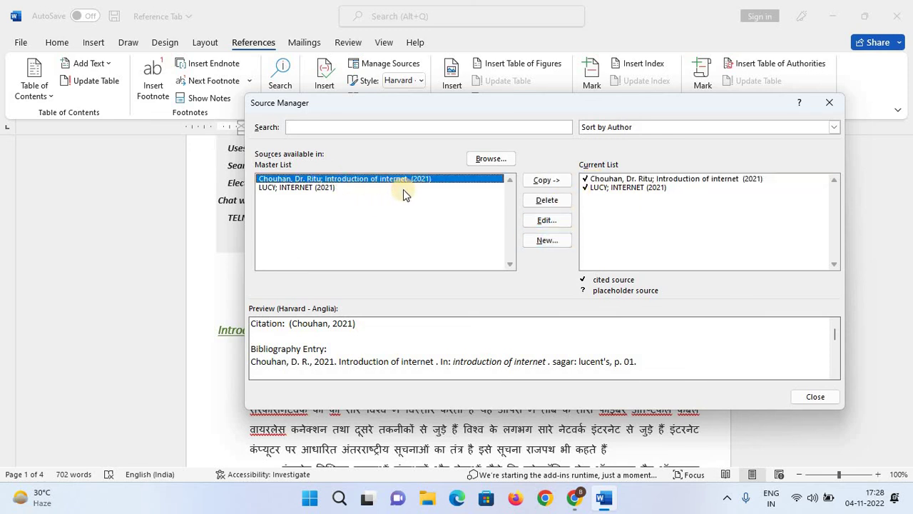
{"action": "left_click", "coordinate": [547, 200]}
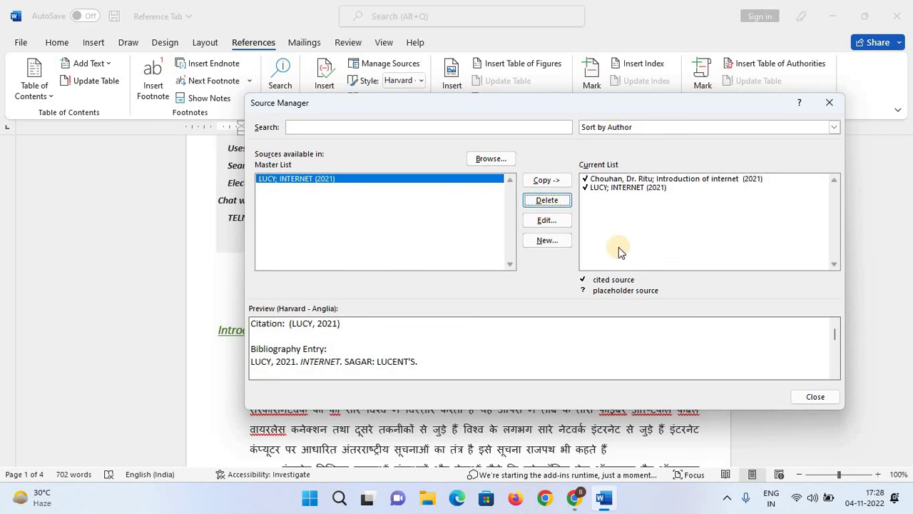
{"action": "left_click", "coordinate": [643, 206]}
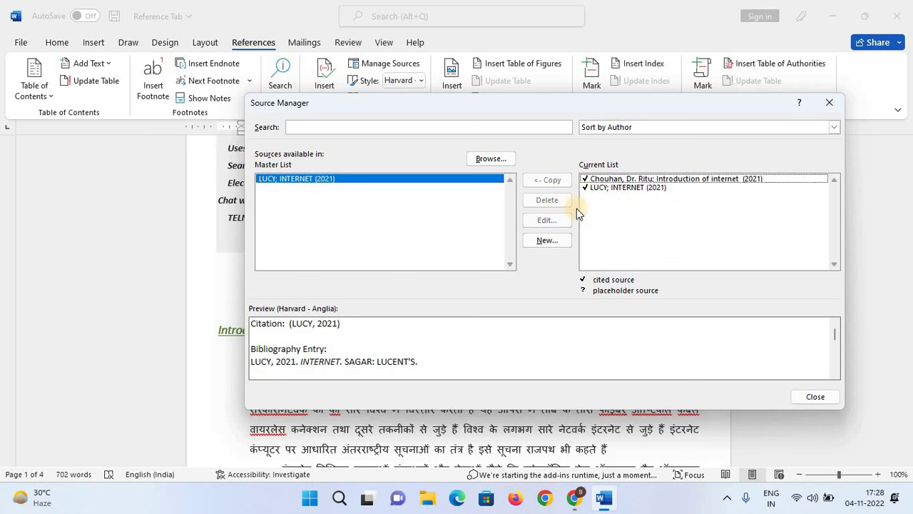
{"action": "left_click", "coordinate": [596, 188]}
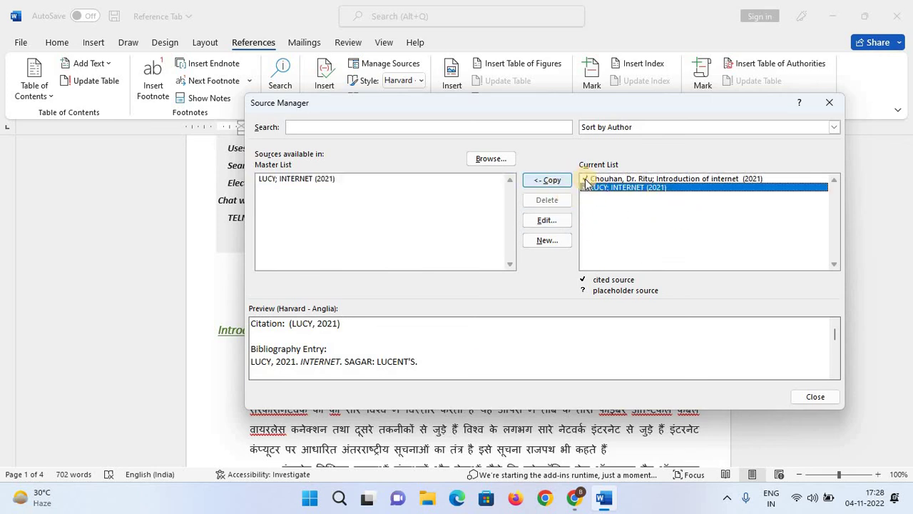
{"action": "left_click", "coordinate": [591, 178]}
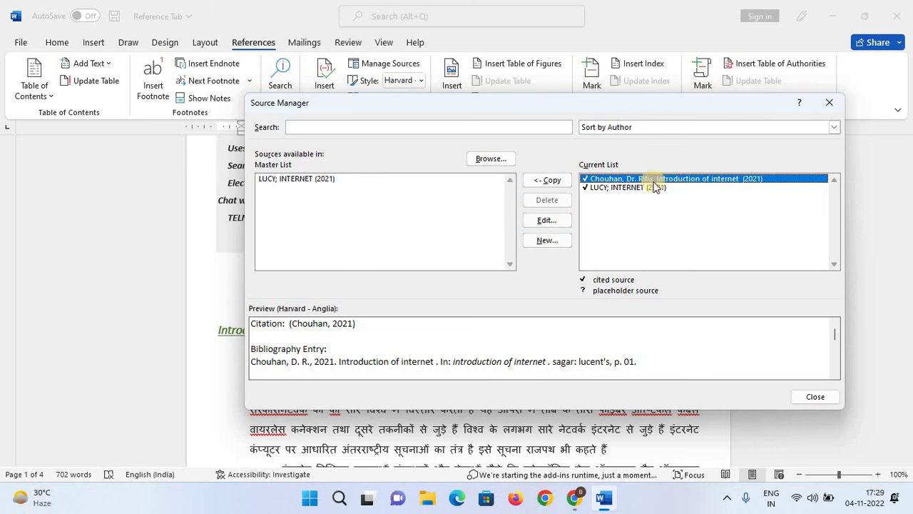
Copy the LUCY source from the Master List into the Current List, overwriting it.
{"action": "left_click", "coordinate": [357, 210]}
{"action": "left_click", "coordinate": [289, 182]}
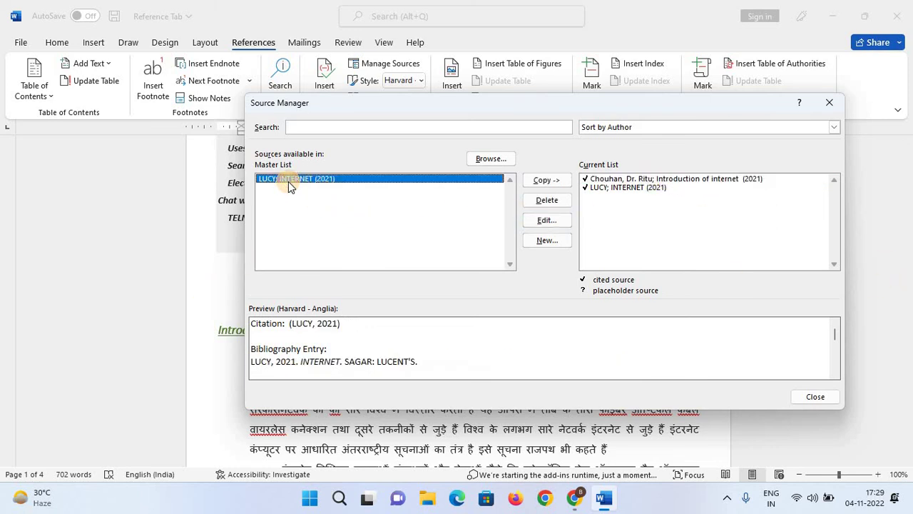
{"action": "left_click", "coordinate": [546, 180]}
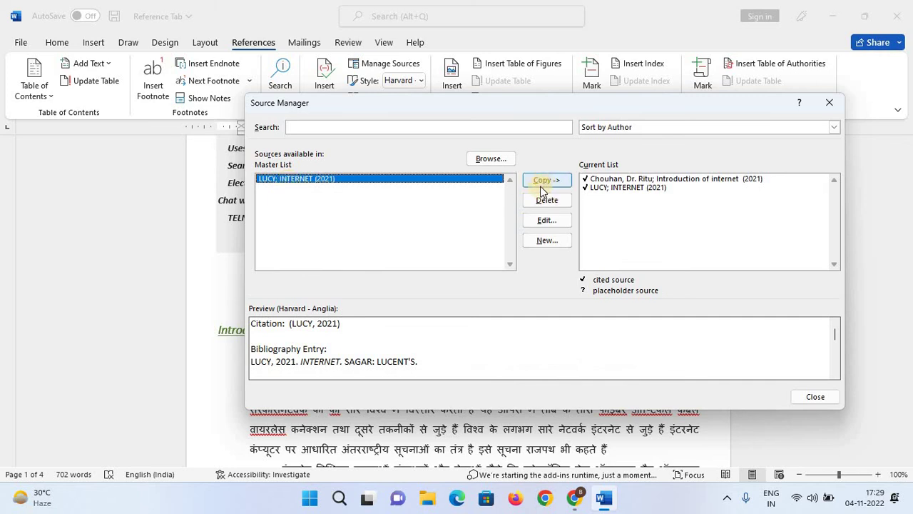
{"action": "left_click", "coordinate": [446, 286]}
{"action": "left_click", "coordinate": [421, 212]}
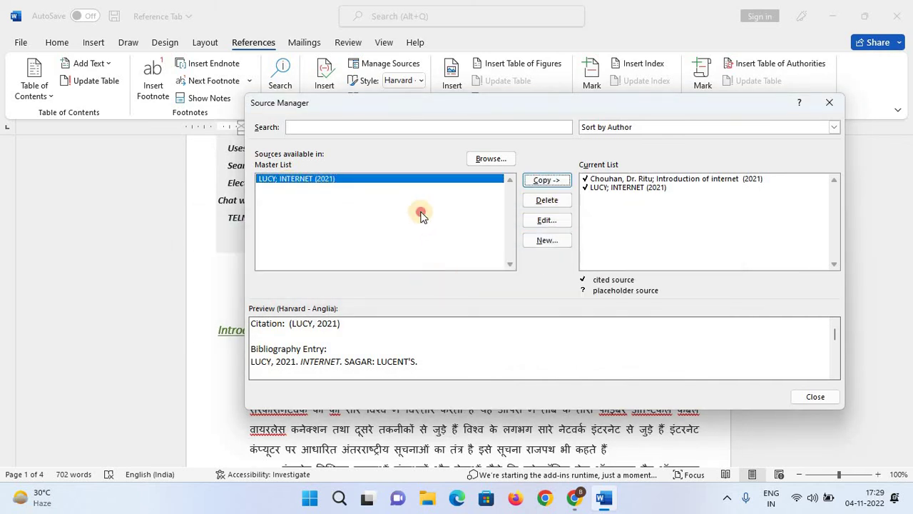
Copy the Chouhan source back into the Master List and close the Source Manager.
{"action": "left_click", "coordinate": [618, 212]}
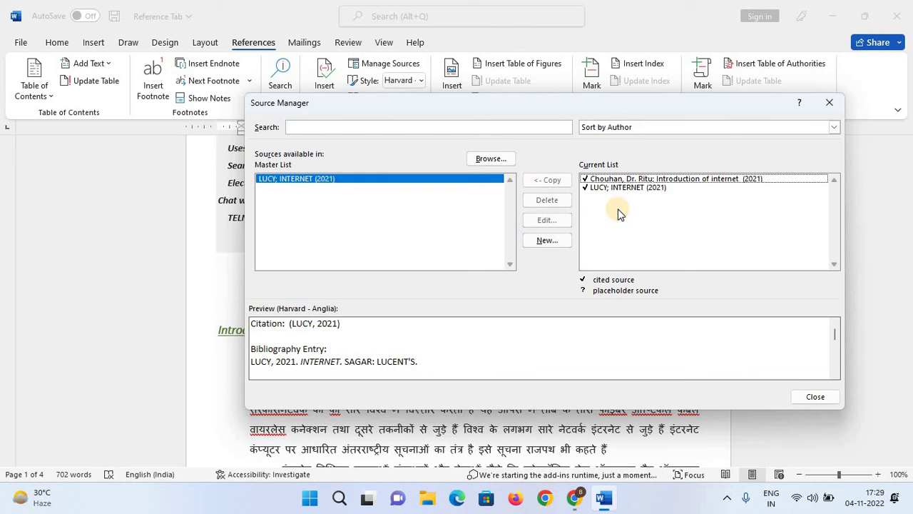
{"action": "left_click", "coordinate": [610, 179]}
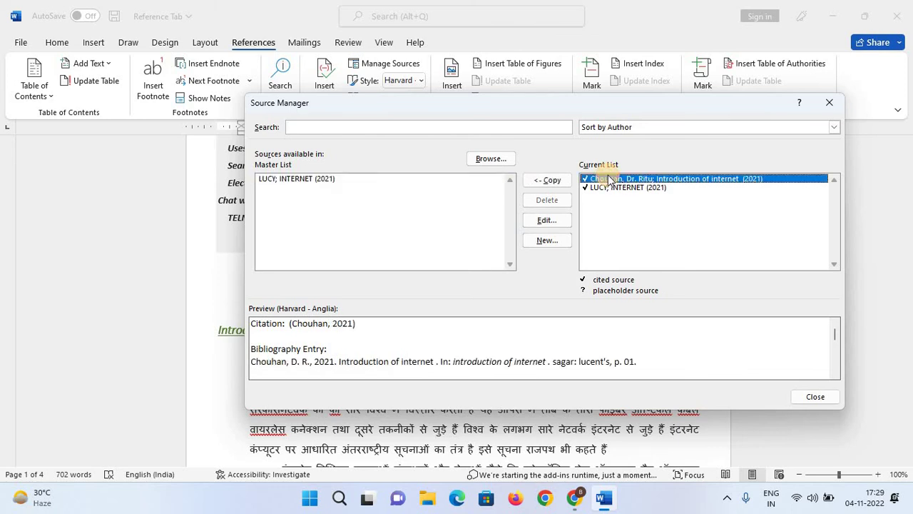
{"action": "left_click", "coordinate": [550, 180]}
{"action": "left_click", "coordinate": [314, 202]}
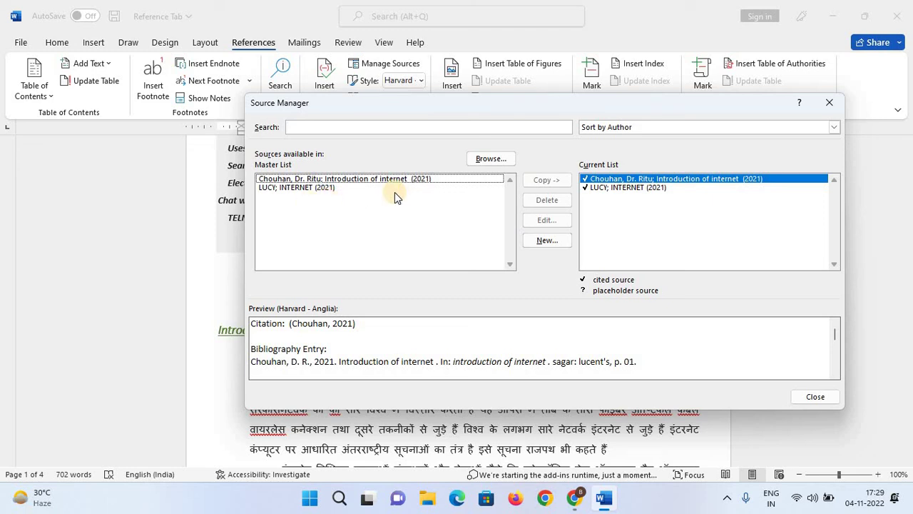
{"action": "left_click", "coordinate": [645, 227]}
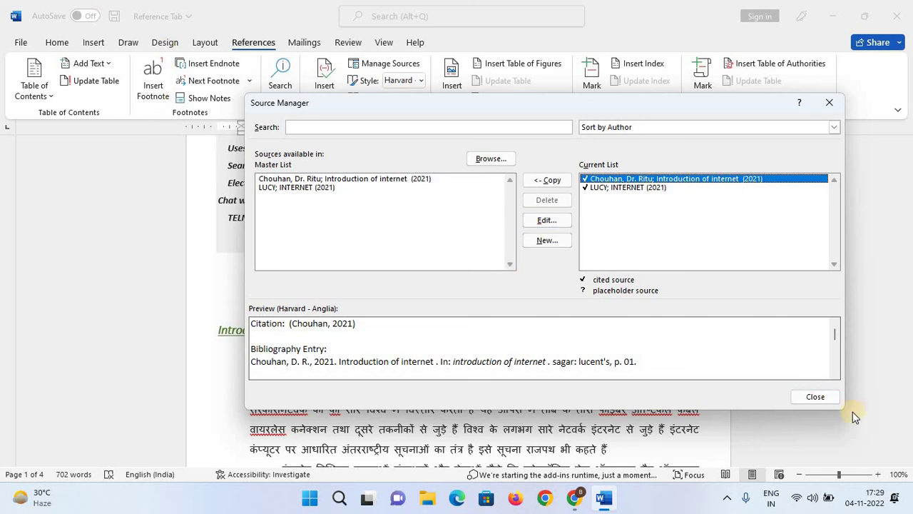
{"action": "left_click", "coordinate": [826, 397]}
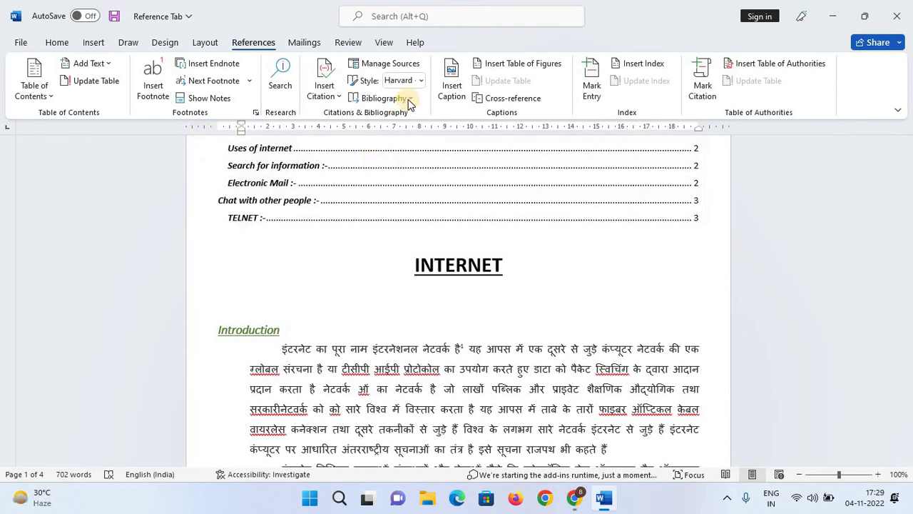
Add an empty line below the TELNET endnote on the last page.
{"action": "left_click", "coordinate": [408, 99]}
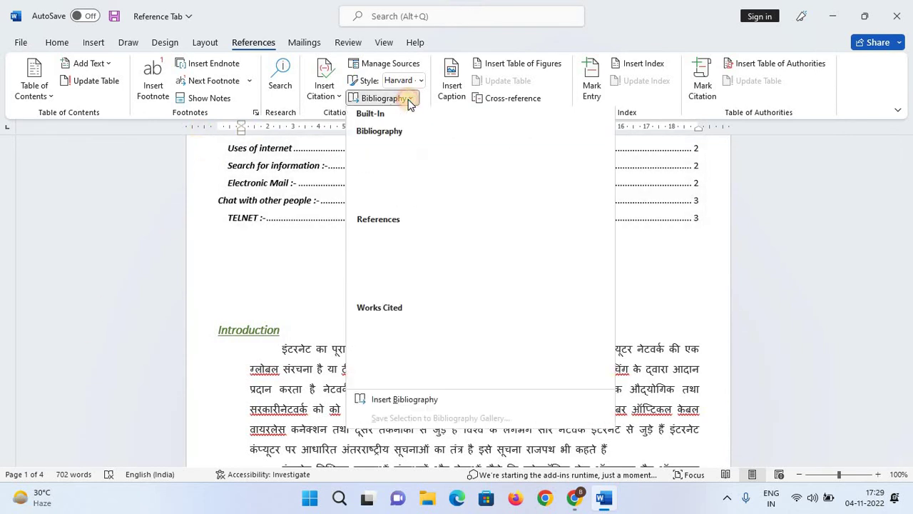
{"action": "left_click", "coordinate": [703, 288]}
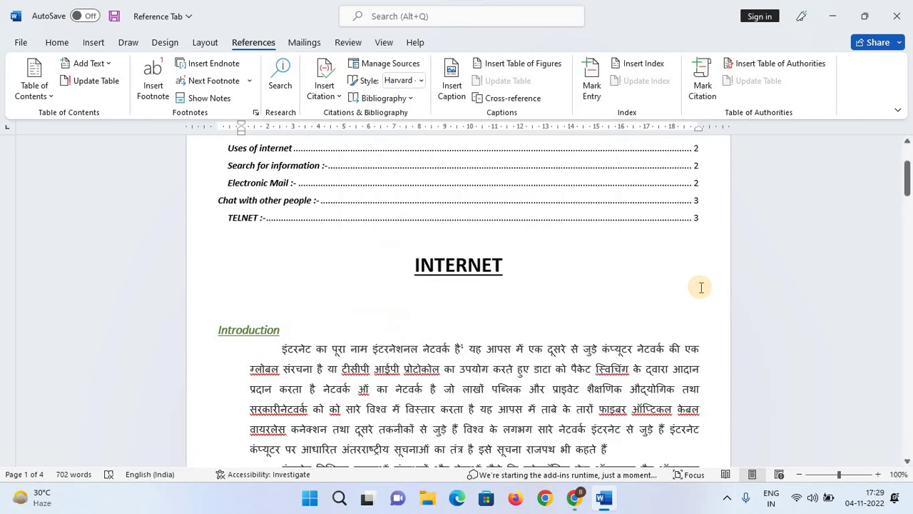
{"action": "scroll", "coordinate": [701, 287], "scroll_direction": "down", "scroll_amount": 10}
{"action": "scroll", "coordinate": [701, 287], "scroll_direction": "down", "scroll_amount": 15}
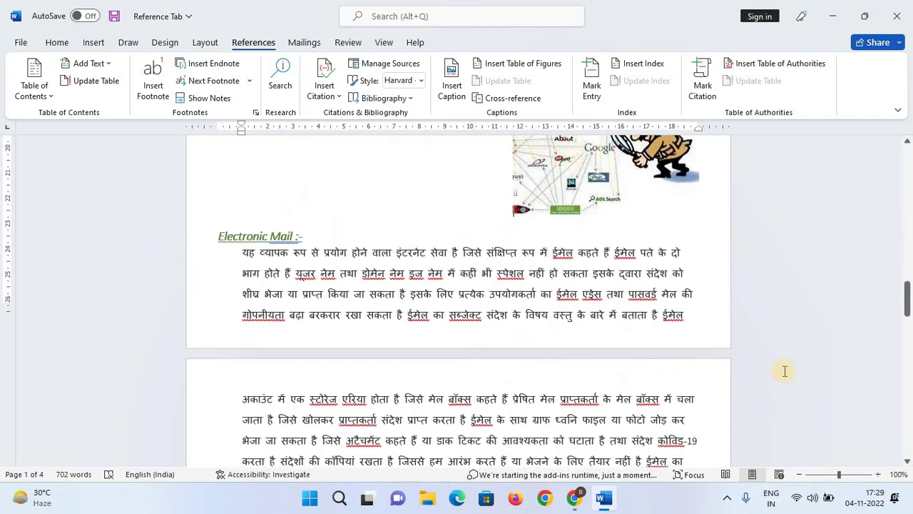
{"action": "scroll", "coordinate": [664, 289], "scroll_direction": "down", "scroll_amount": 10}
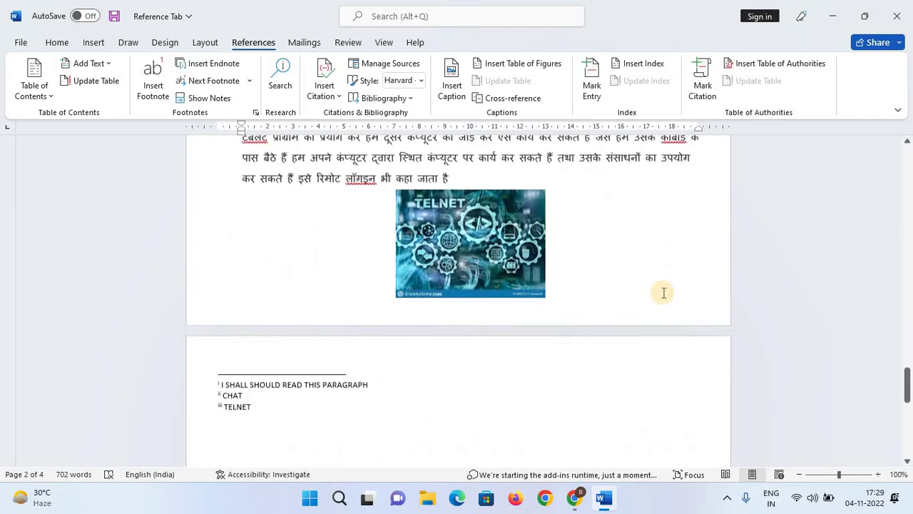
{"action": "left_click", "coordinate": [470, 269]}
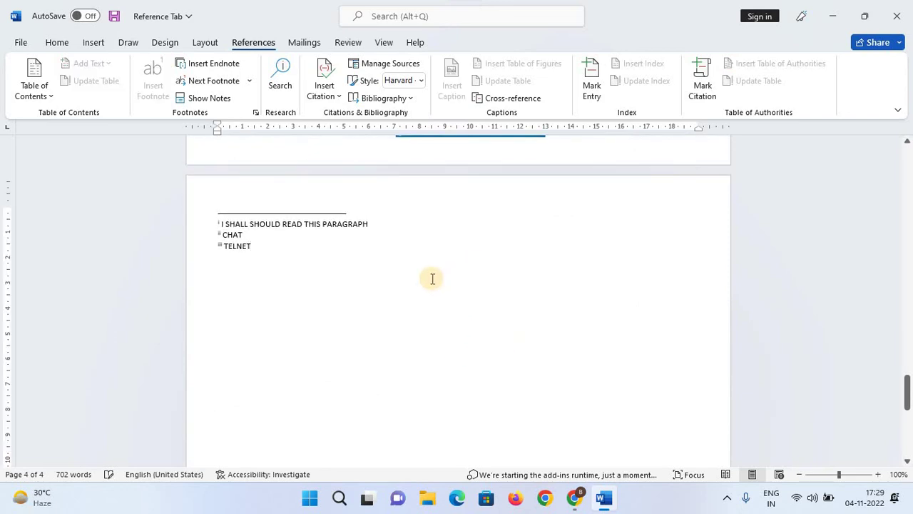
{"action": "key", "text": "Return"}
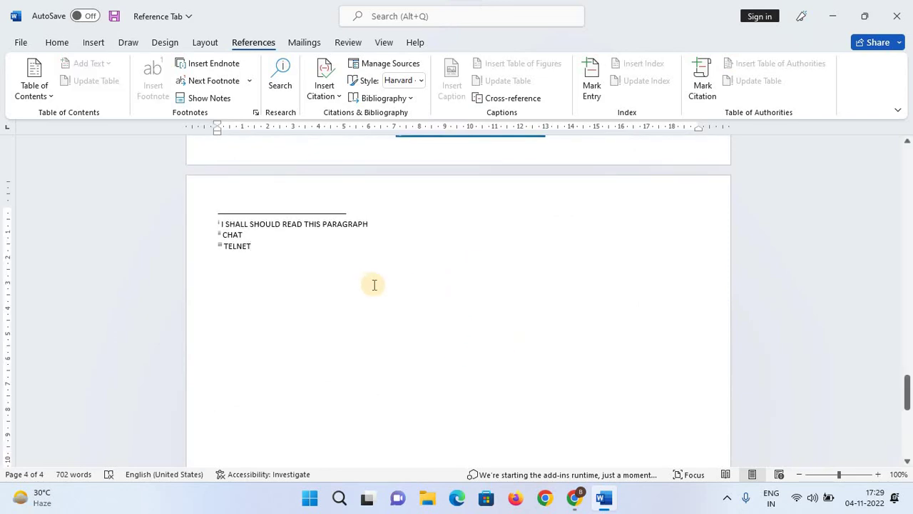
Insert a bibliography listing the Chouhan and LUCY sources there.
{"action": "scroll", "coordinate": [500, 304], "scroll_direction": "up", "scroll_amount": 2}
{"action": "scroll", "coordinate": [389, 253], "scroll_direction": "down", "scroll_amount": 1}
{"action": "scroll", "coordinate": [389, 253], "scroll_direction": "down", "scroll_amount": 1}
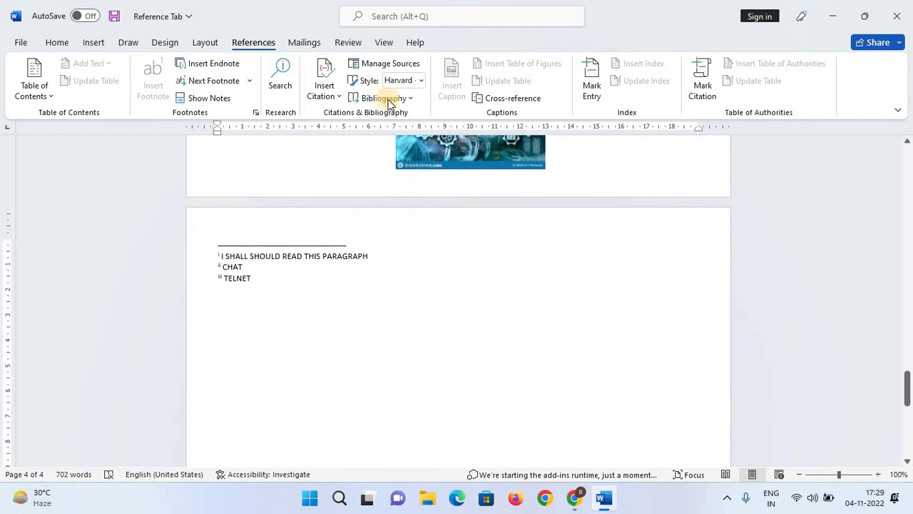
{"action": "left_click", "coordinate": [386, 98]}
{"action": "left_click", "coordinate": [416, 117]}
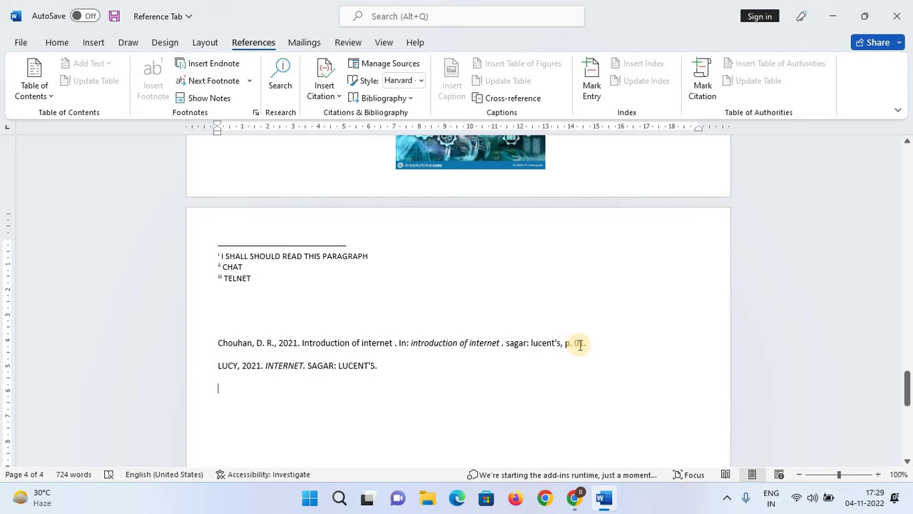
{"action": "scroll", "coordinate": [610, 371], "scroll_direction": "up", "scroll_amount": 3, "text": "ctrl"}
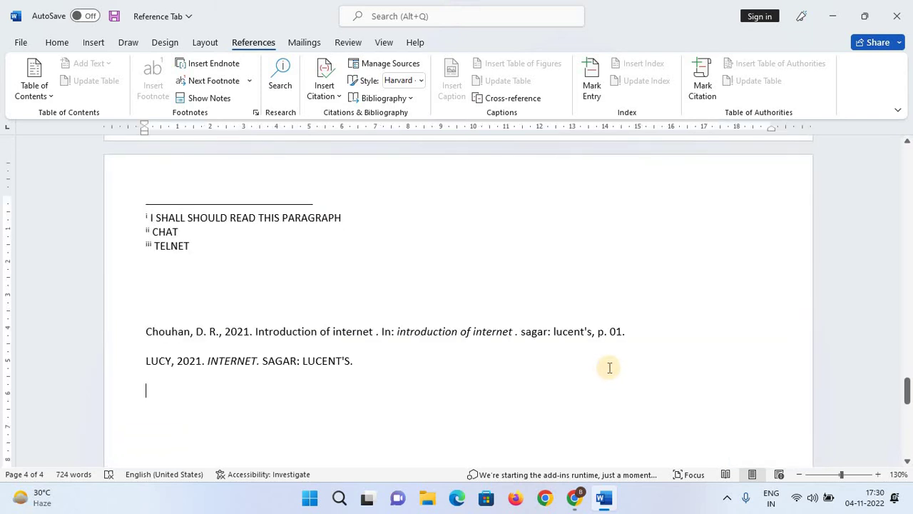
{"action": "scroll", "coordinate": [295, 259], "scroll_direction": "down", "scroll_amount": 2}
{"action": "scroll", "coordinate": [302, 261], "scroll_direction": "up", "scroll_amount": 3, "text": "ctrl"}
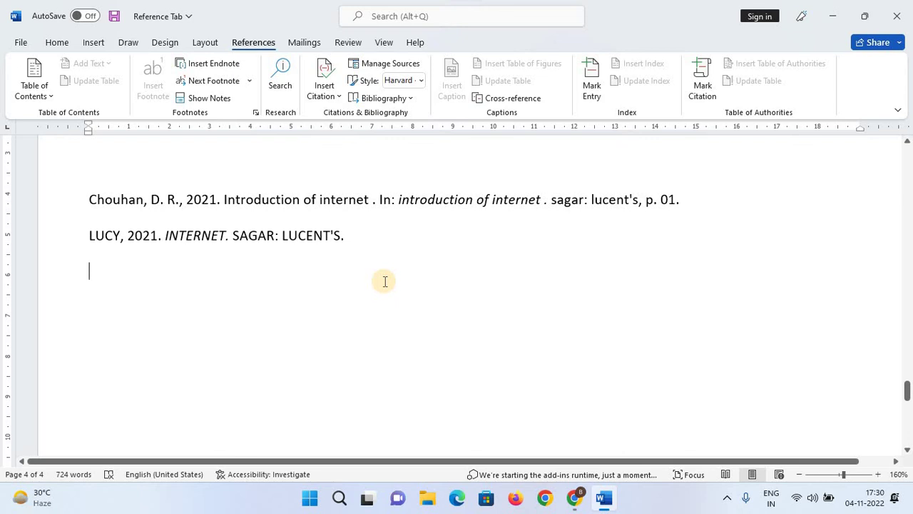
{"action": "scroll", "coordinate": [385, 281], "scroll_direction": "down", "scroll_amount": 4, "text": "ctrl"}
{"action": "scroll", "coordinate": [495, 289], "scroll_direction": "up", "scroll_amount": 3}
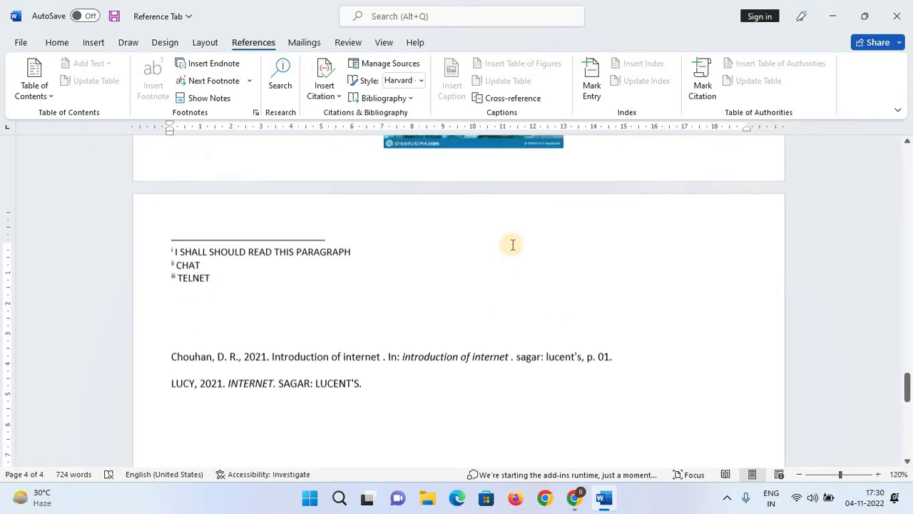
{"action": "scroll", "coordinate": [512, 245], "scroll_direction": "up", "scroll_amount": 5}
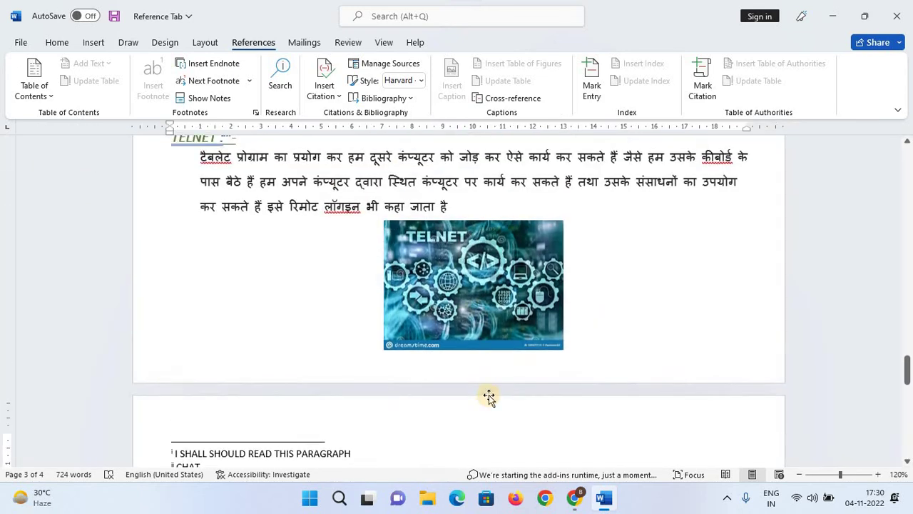
{"action": "scroll", "coordinate": [489, 398], "scroll_direction": "up", "scroll_amount": 6}
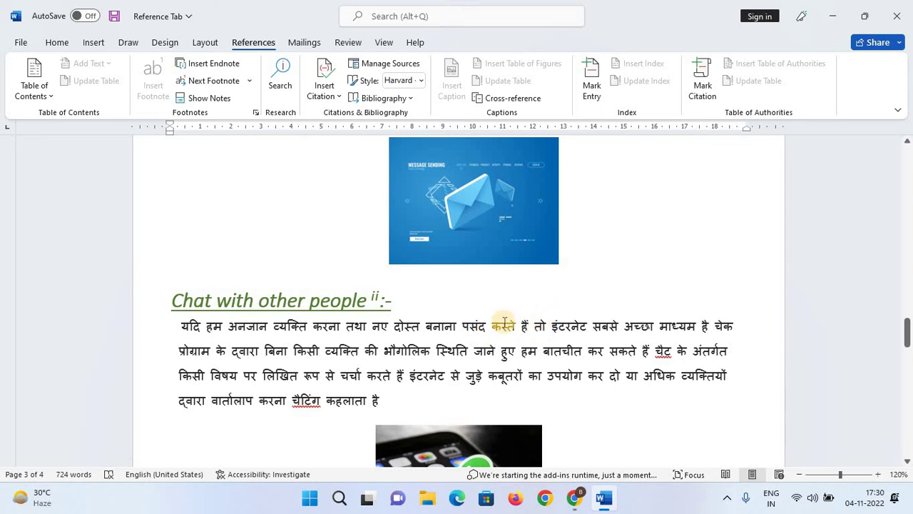
{"action": "left_click", "coordinate": [569, 347]}
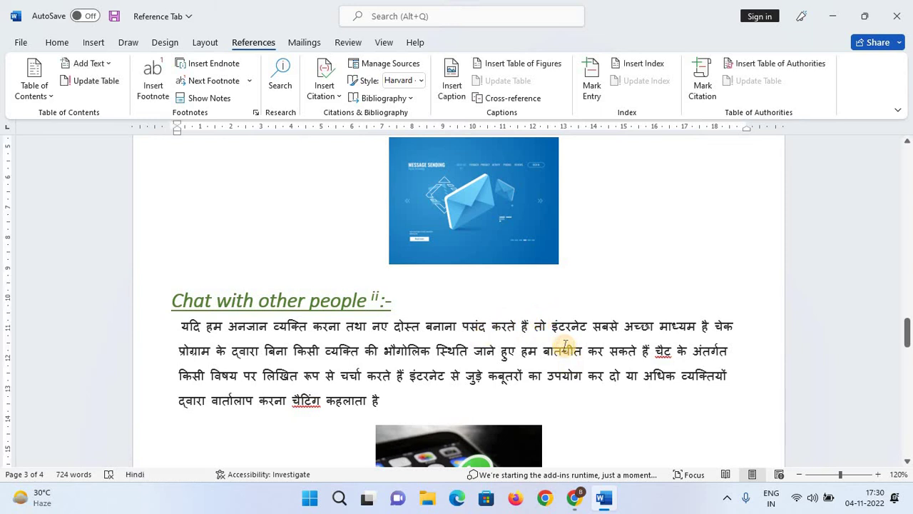
{"action": "scroll", "coordinate": [564, 345], "scroll_direction": "up", "scroll_amount": 1}
{"action": "scroll", "coordinate": [434, 362], "scroll_direction": "up", "scroll_amount": 15}
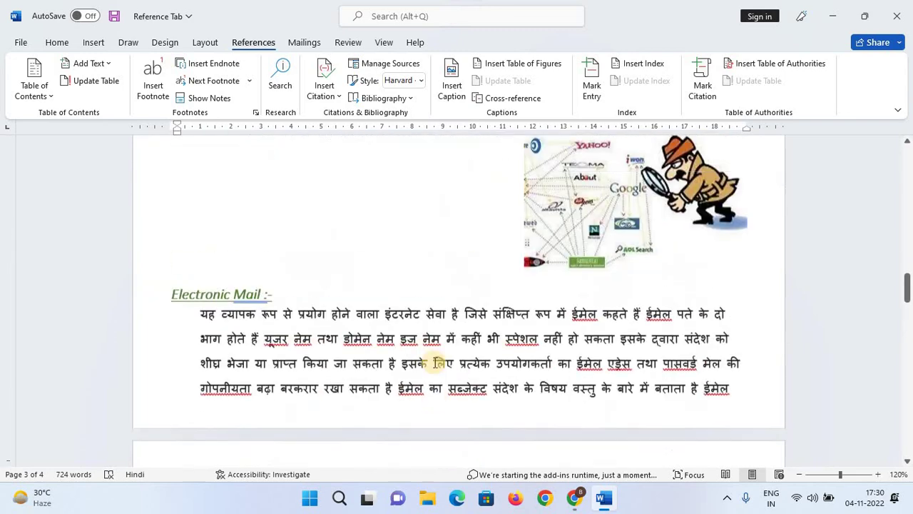
{"action": "scroll", "coordinate": [433, 362], "scroll_direction": "up", "scroll_amount": 10}
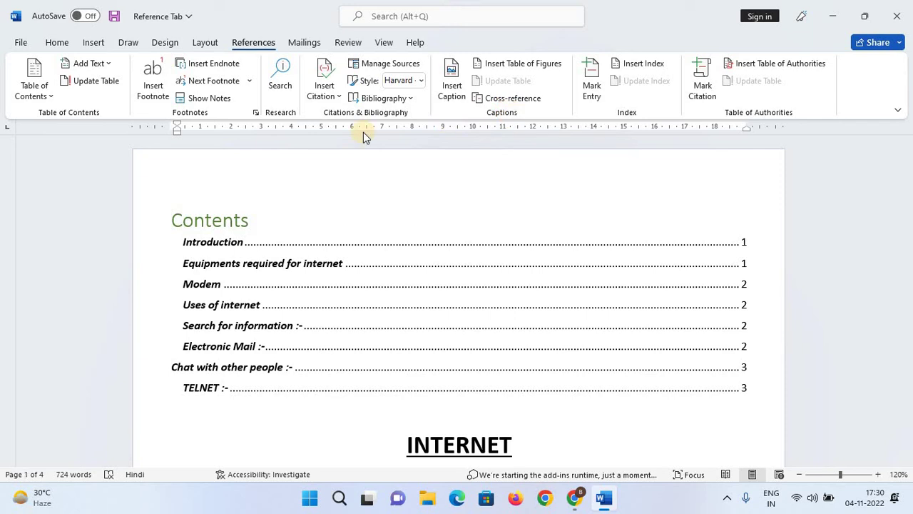
{"action": "scroll", "coordinate": [667, 352], "scroll_direction": "down", "scroll_amount": 8}
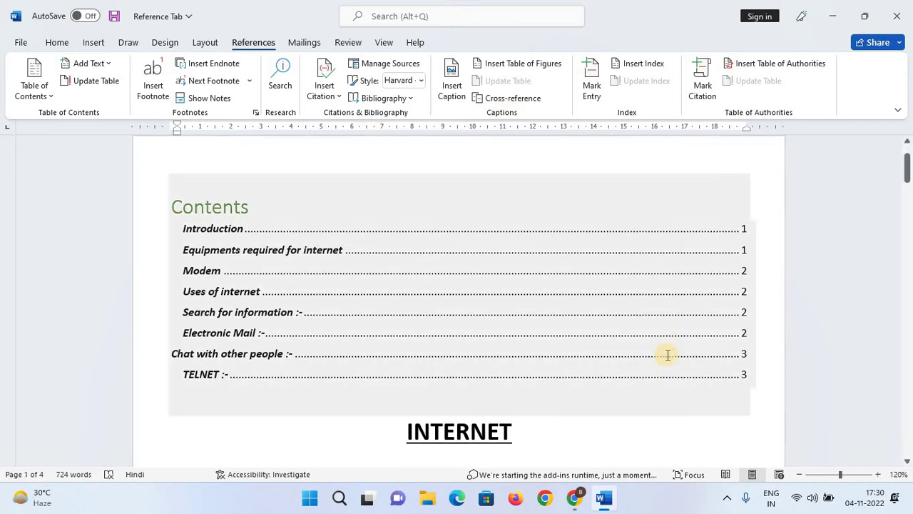
{"action": "scroll", "coordinate": [665, 355], "scroll_direction": "down", "scroll_amount": 8}
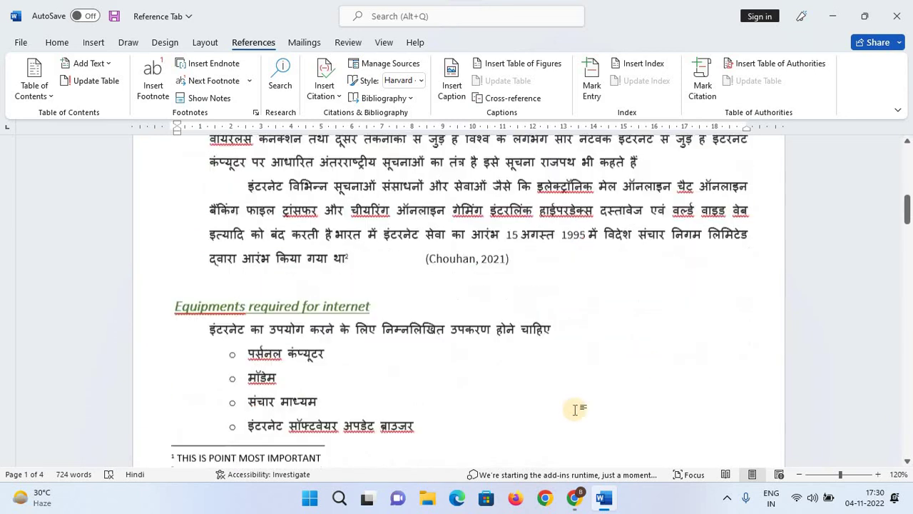
{"action": "scroll", "coordinate": [435, 337], "scroll_direction": "down", "scroll_amount": 7}
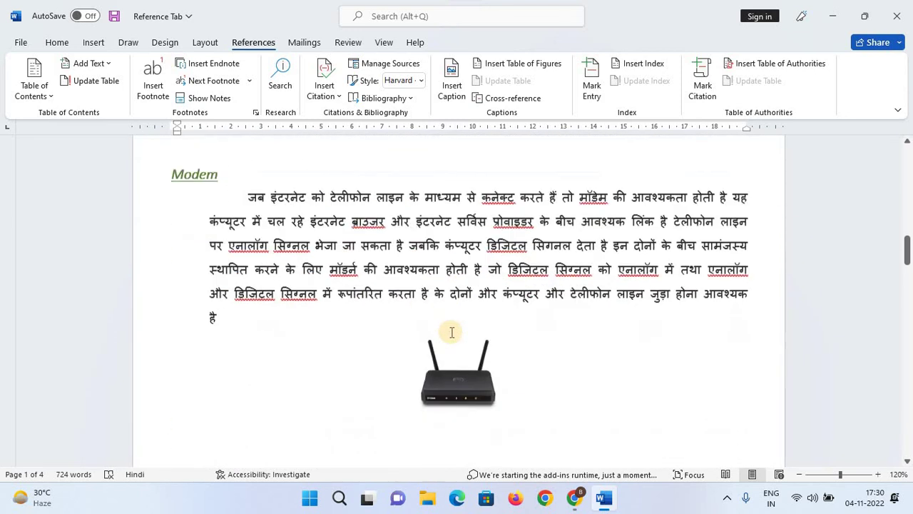
{"action": "left_click", "coordinate": [459, 360]}
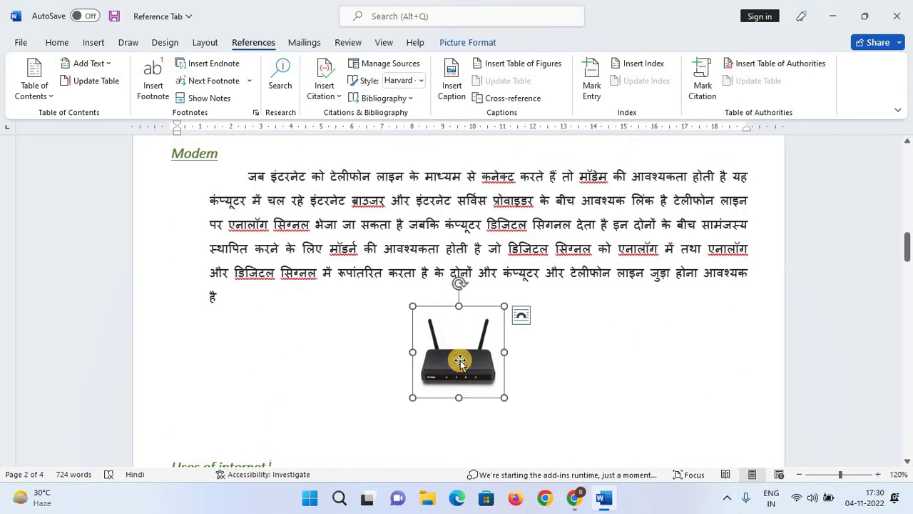
{"action": "scroll", "coordinate": [480, 347], "scroll_direction": "down", "scroll_amount": 8}
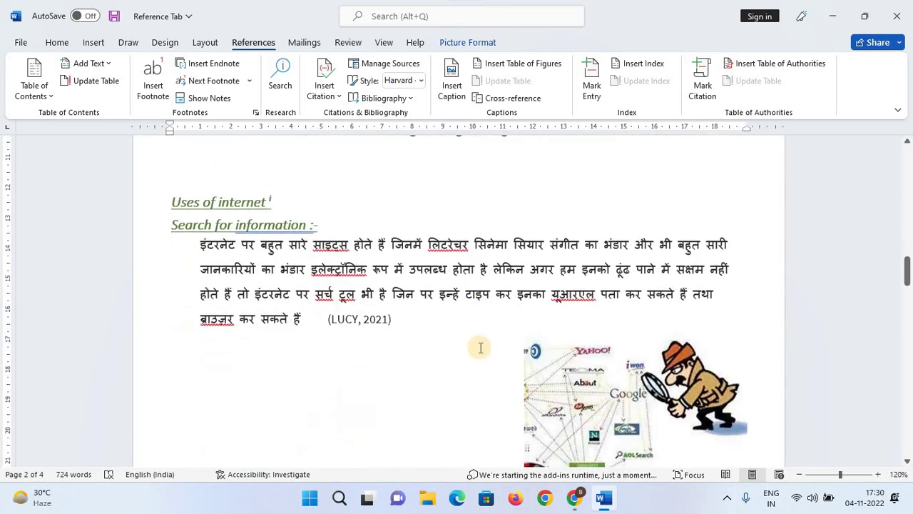
{"action": "left_click", "coordinate": [590, 349]}
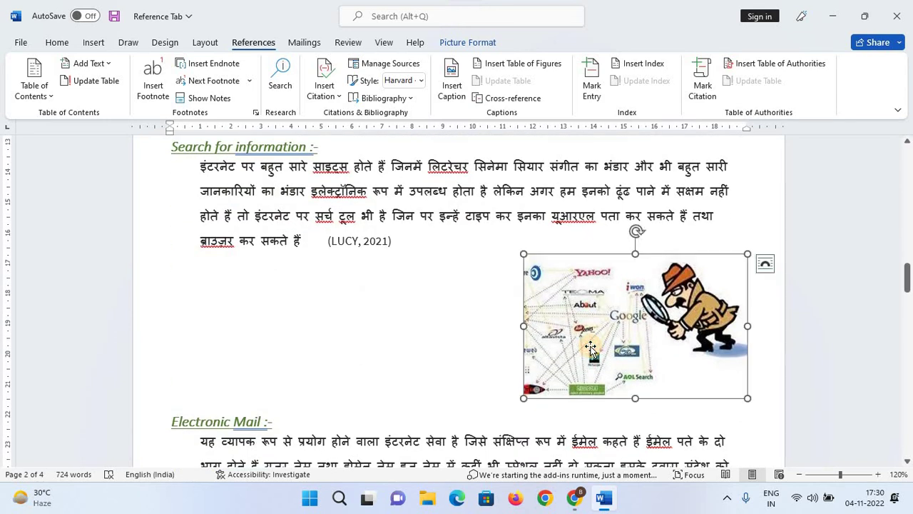
{"action": "scroll", "coordinate": [590, 348], "scroll_direction": "down", "scroll_amount": 6}
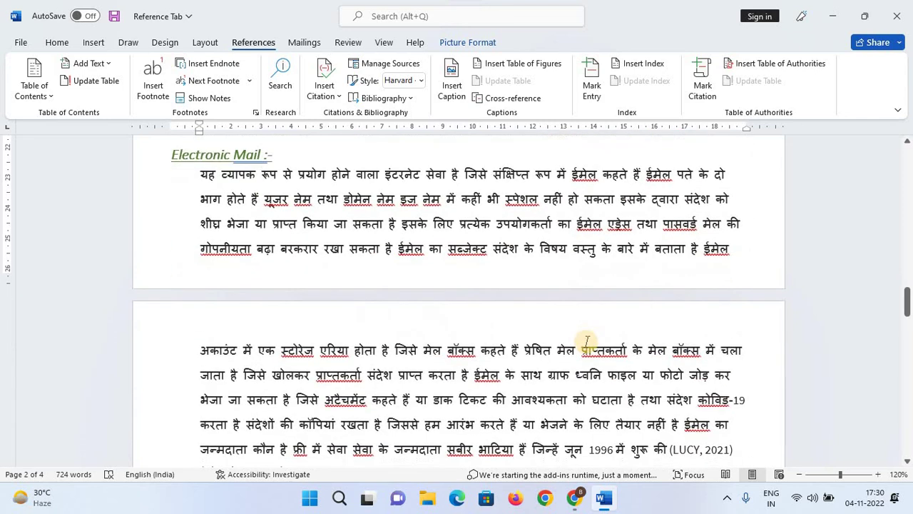
{"action": "scroll", "coordinate": [508, 289], "scroll_direction": "down", "scroll_amount": 2}
{"action": "left_click", "coordinate": [508, 289]}
{"action": "scroll", "coordinate": [508, 290], "scroll_direction": "down", "scroll_amount": 5}
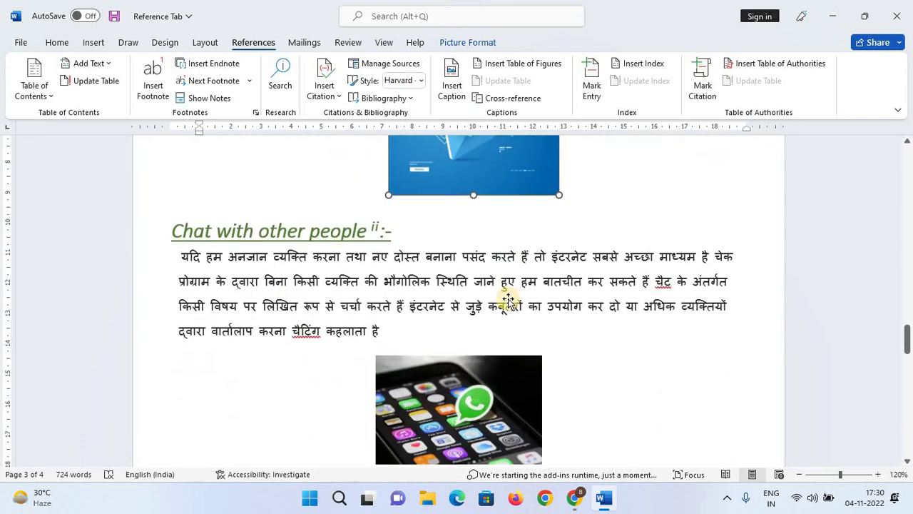
{"action": "scroll", "coordinate": [506, 303], "scroll_direction": "down", "scroll_amount": 1}
{"action": "left_click", "coordinate": [505, 303]}
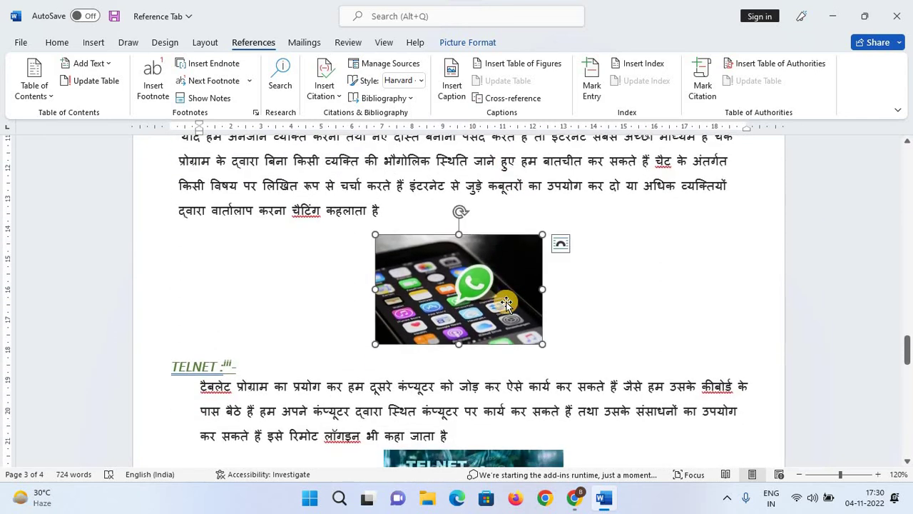
{"action": "scroll", "coordinate": [506, 302], "scroll_direction": "down", "scroll_amount": 5}
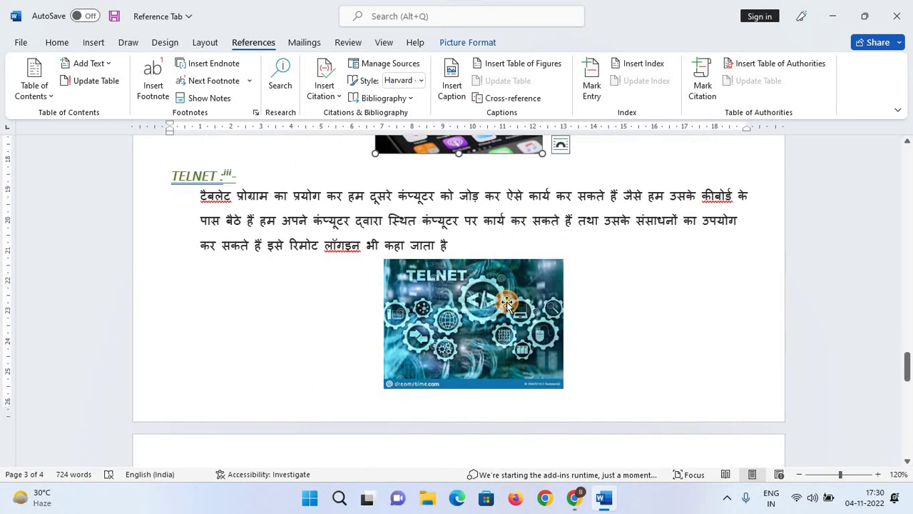
{"action": "scroll", "coordinate": [509, 302], "scroll_direction": "down", "scroll_amount": 1}
{"action": "left_click", "coordinate": [508, 302]}
{"action": "scroll", "coordinate": [508, 302], "scroll_direction": "down", "scroll_amount": 4}
{"action": "scroll", "coordinate": [550, 328], "scroll_direction": "down", "scroll_amount": 3}
{"action": "scroll", "coordinate": [447, 336], "scroll_direction": "up", "scroll_amount": 6}
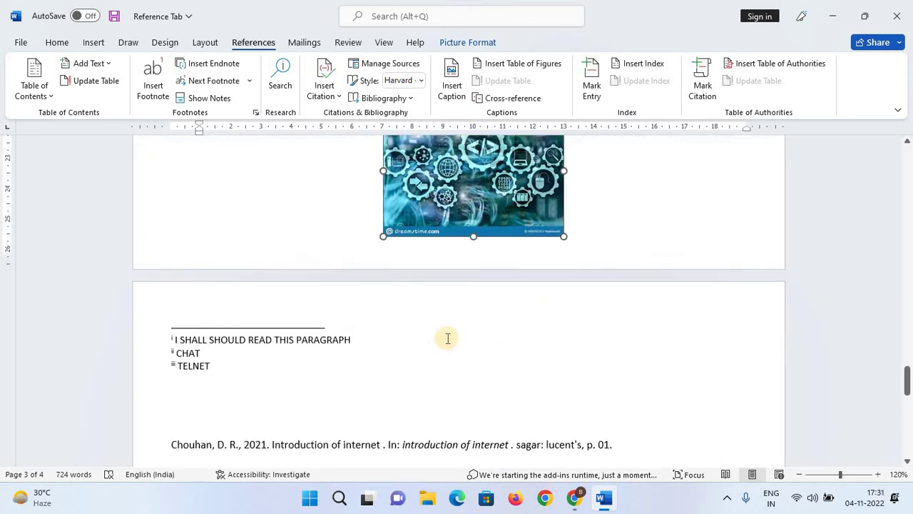
{"action": "scroll", "coordinate": [447, 337], "scroll_direction": "up", "scroll_amount": 15}
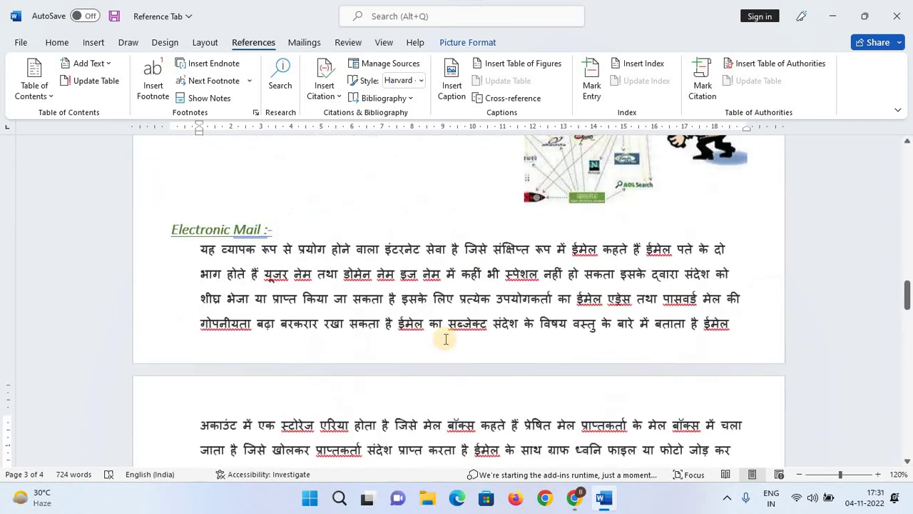
{"action": "scroll", "coordinate": [446, 339], "scroll_direction": "up", "scroll_amount": 8}
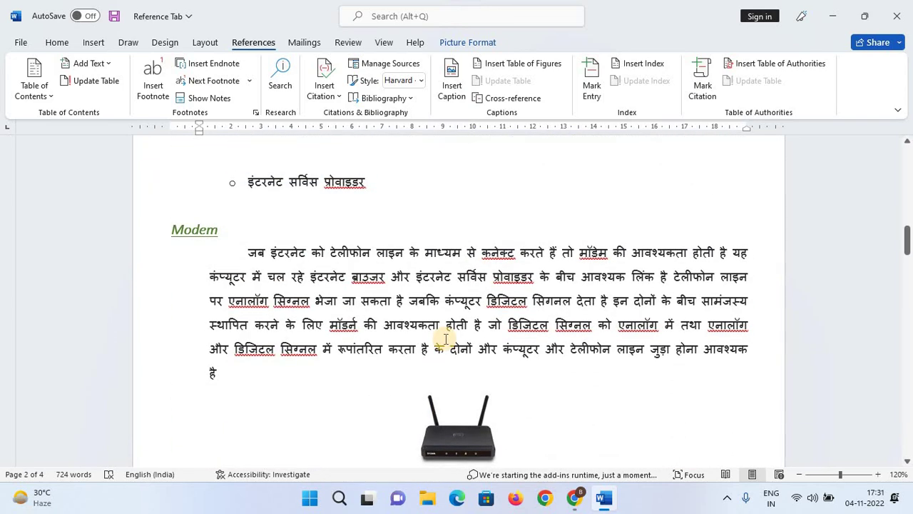
{"action": "scroll", "coordinate": [445, 339], "scroll_direction": "up", "scroll_amount": 12}
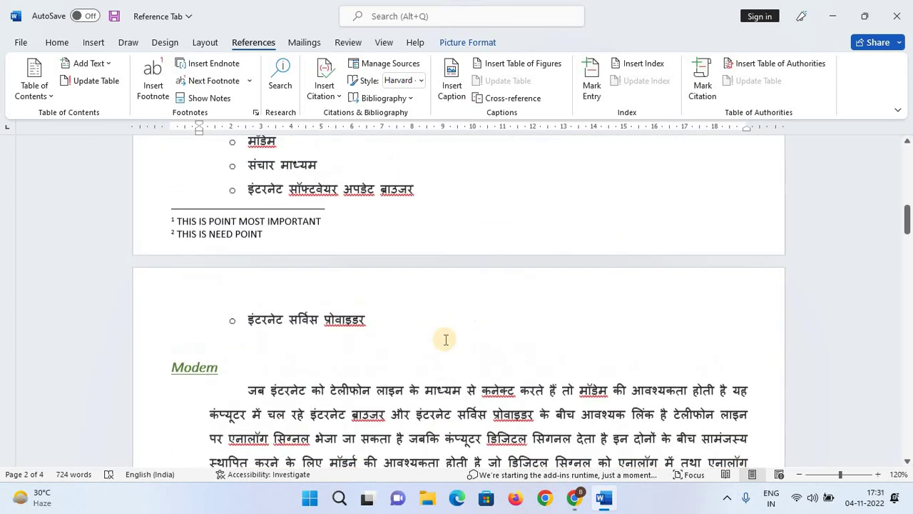
{"action": "scroll", "coordinate": [444, 339], "scroll_direction": "up", "scroll_amount": 2}
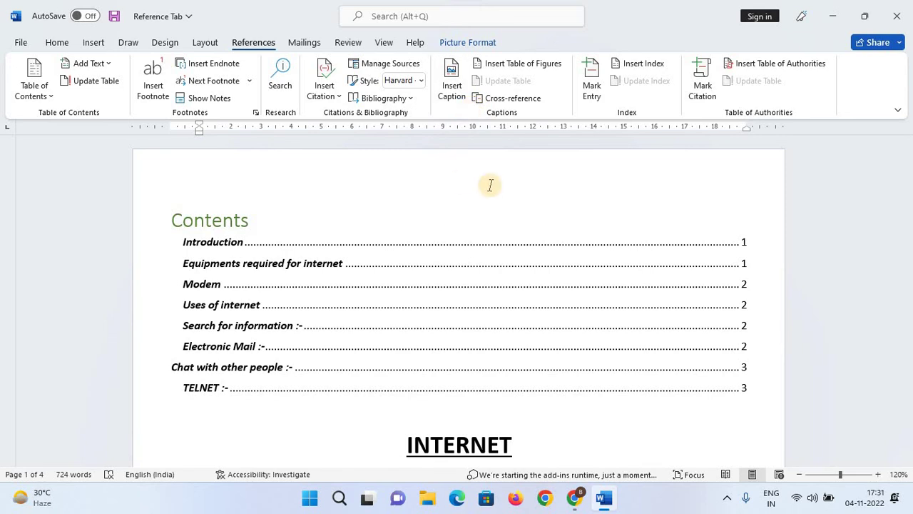
{"action": "scroll", "coordinate": [556, 279], "scroll_direction": "down", "scroll_amount": 10}
{"action": "scroll", "coordinate": [560, 277], "scroll_direction": "down", "scroll_amount": 4}
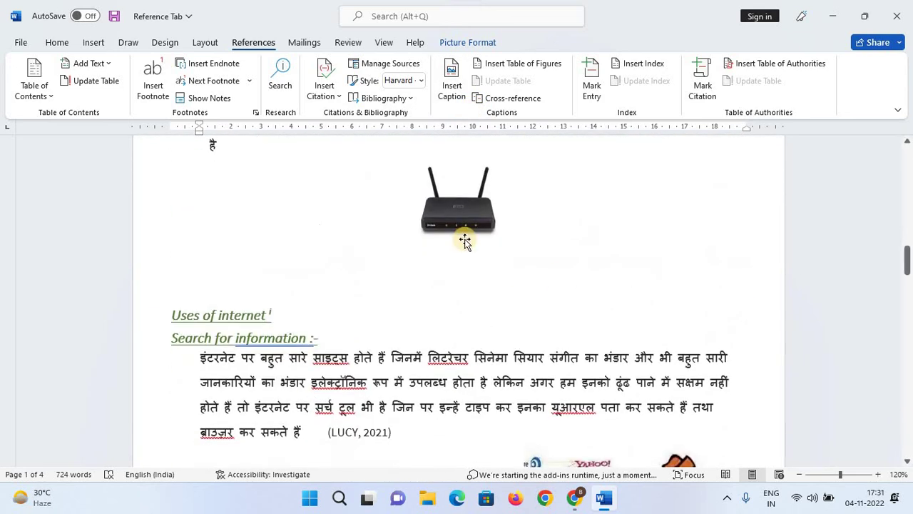
Caption the router picture 'Figure 1' with label Figure, positioned below the picture.
{"action": "left_click", "coordinate": [462, 224]}
{"action": "left_click", "coordinate": [449, 107]}
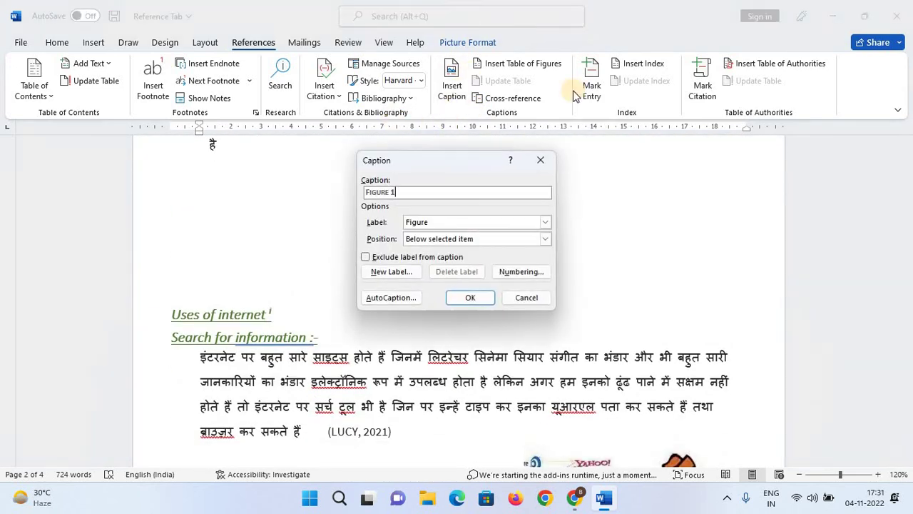
{"action": "left_click_drag", "start_coordinate": [414, 160], "coordinate": [654, 178]}
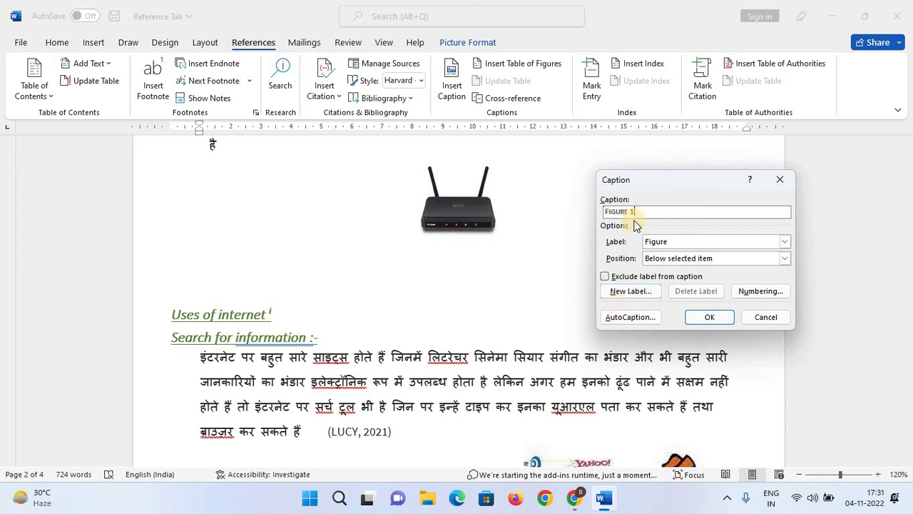
{"action": "left_click", "coordinate": [635, 212]}
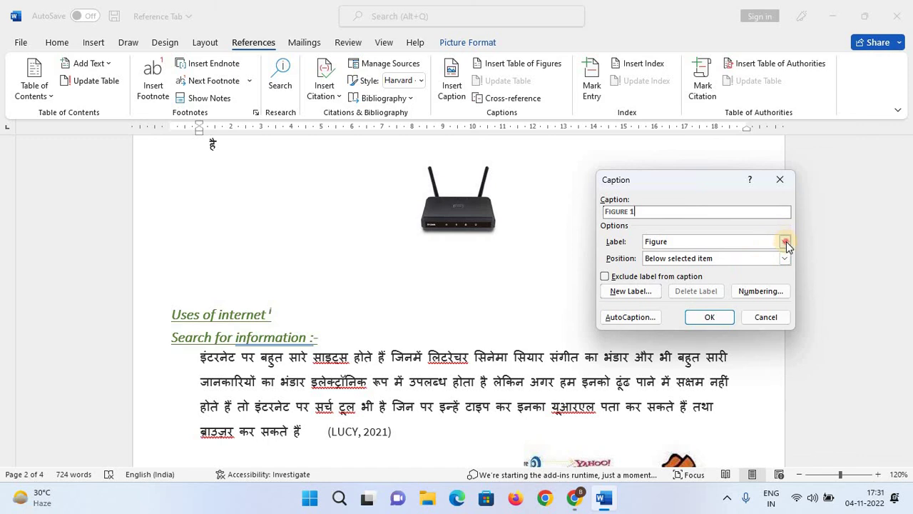
{"action": "left_click", "coordinate": [785, 243]}
{"action": "left_click", "coordinate": [785, 242]}
{"action": "left_click", "coordinate": [785, 259]}
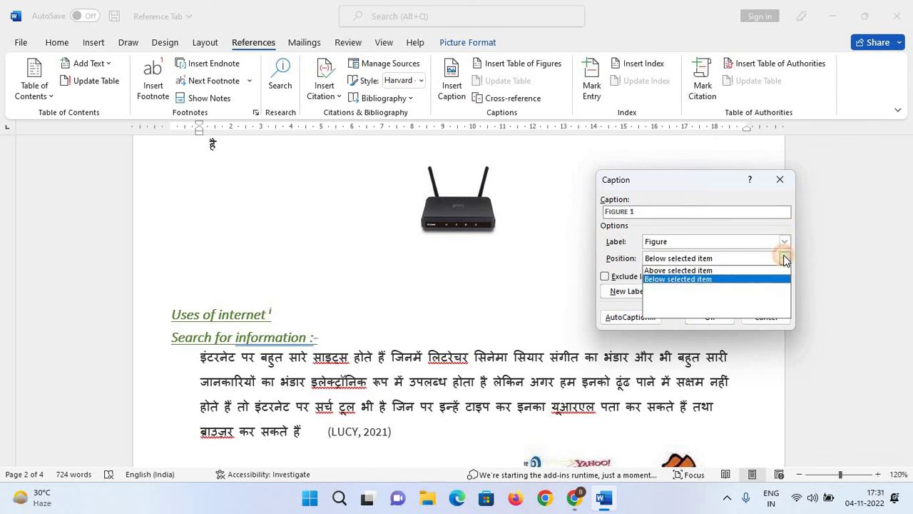
{"action": "left_click", "coordinate": [785, 259]}
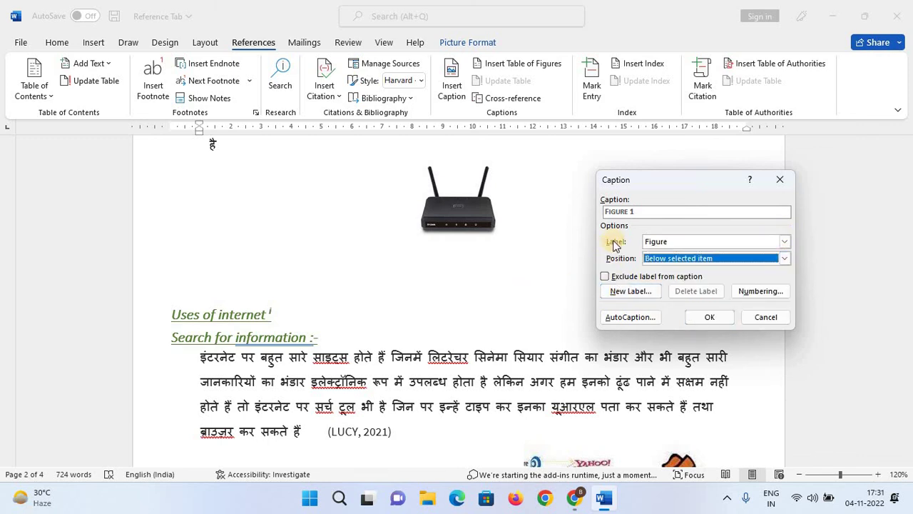
{"action": "left_click", "coordinate": [708, 317]}
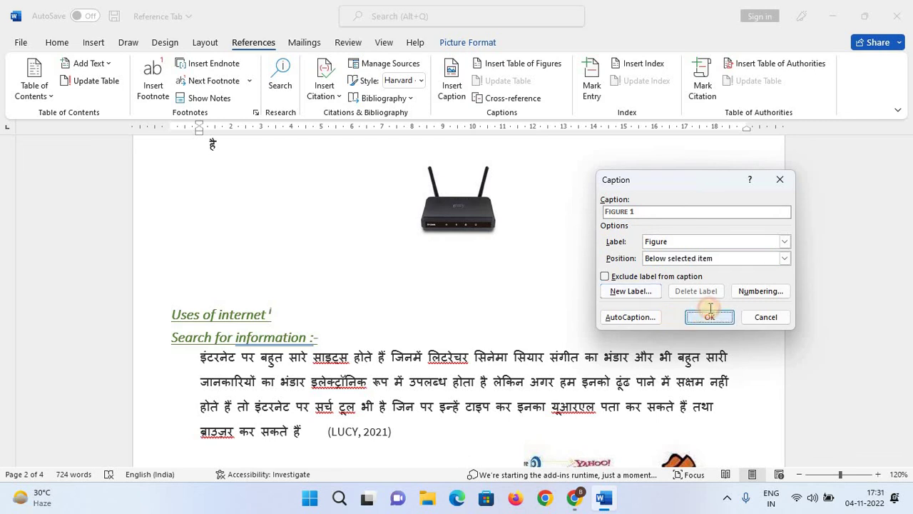
Add a 'Figure 2' caption to the search engine picture.
{"action": "scroll", "coordinate": [485, 343], "scroll_direction": "up", "scroll_amount": 2}
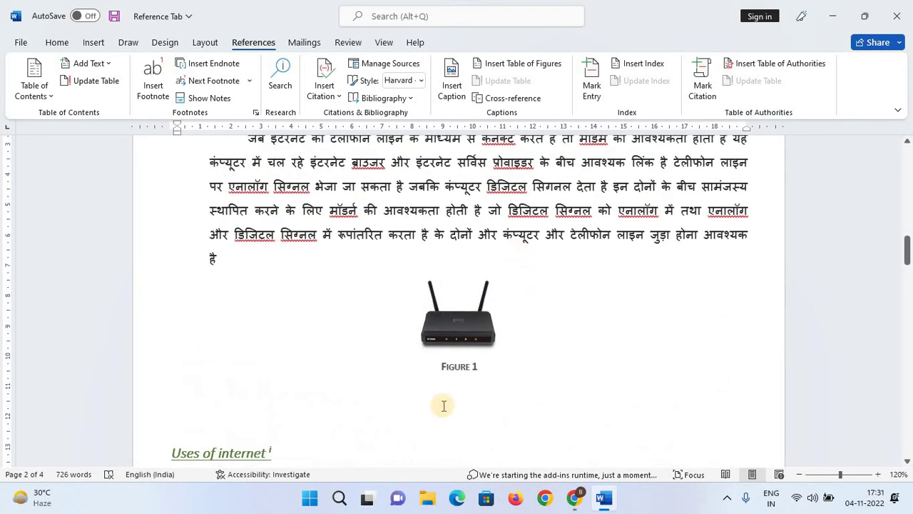
{"action": "scroll", "coordinate": [463, 385], "scroll_direction": "down", "scroll_amount": 6}
{"action": "left_click", "coordinate": [595, 237]}
{"action": "scroll", "coordinate": [595, 237], "scroll_direction": "down", "scroll_amount": 1}
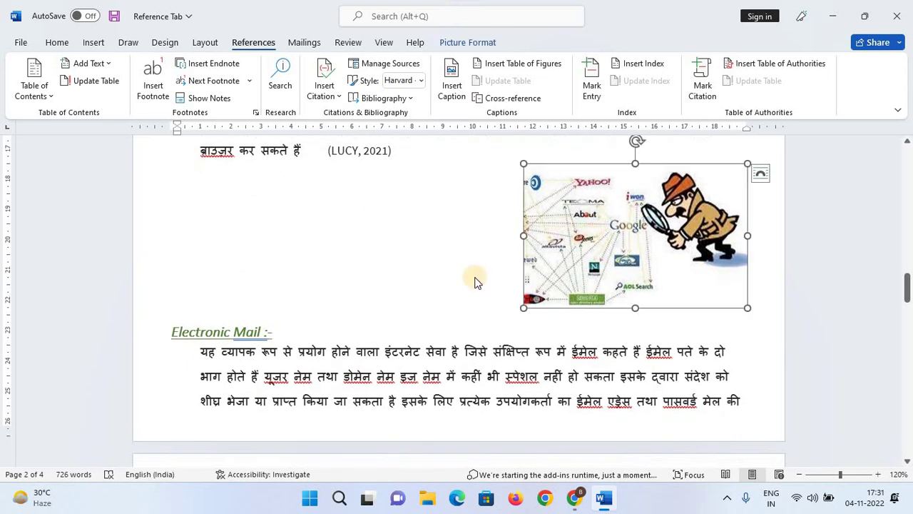
{"action": "left_click", "coordinate": [452, 78]}
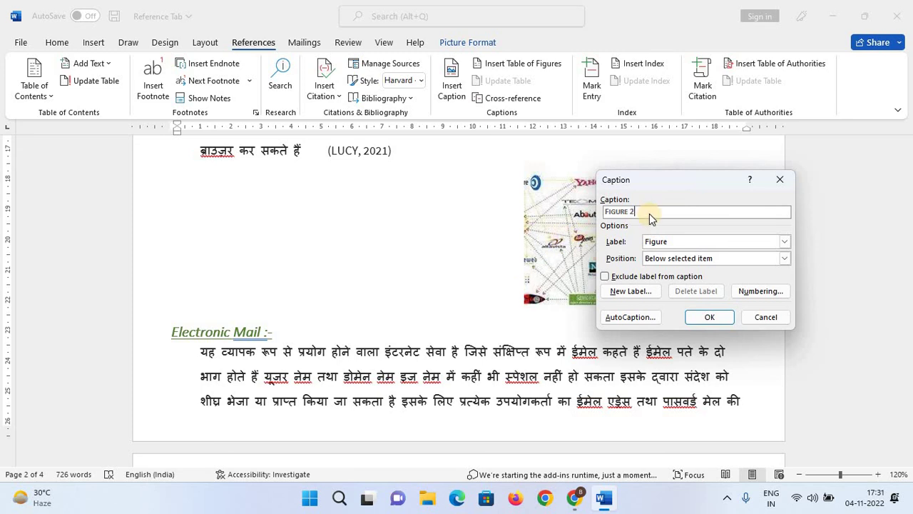
{"action": "left_click", "coordinate": [705, 317]}
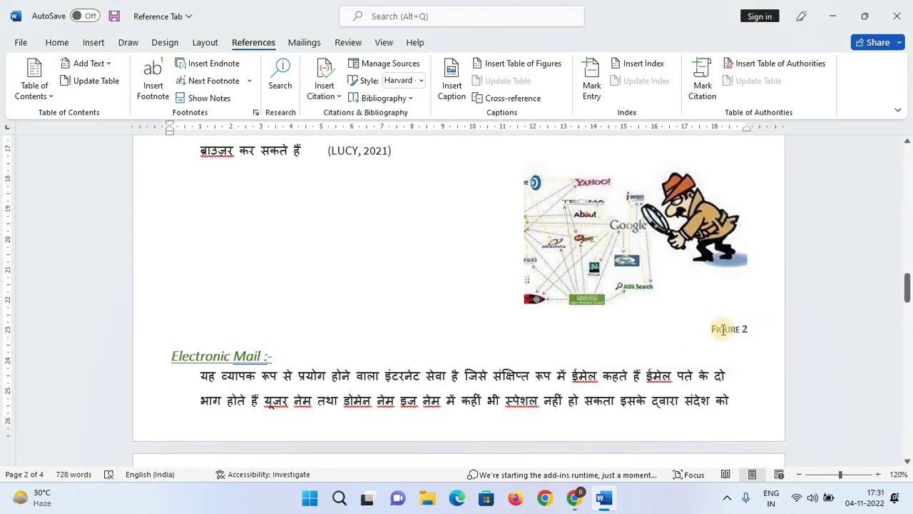
Change the search picture's caption to 'GOOGLE' without a number, right-aligned.
{"action": "double_click", "coordinate": [733, 328]}
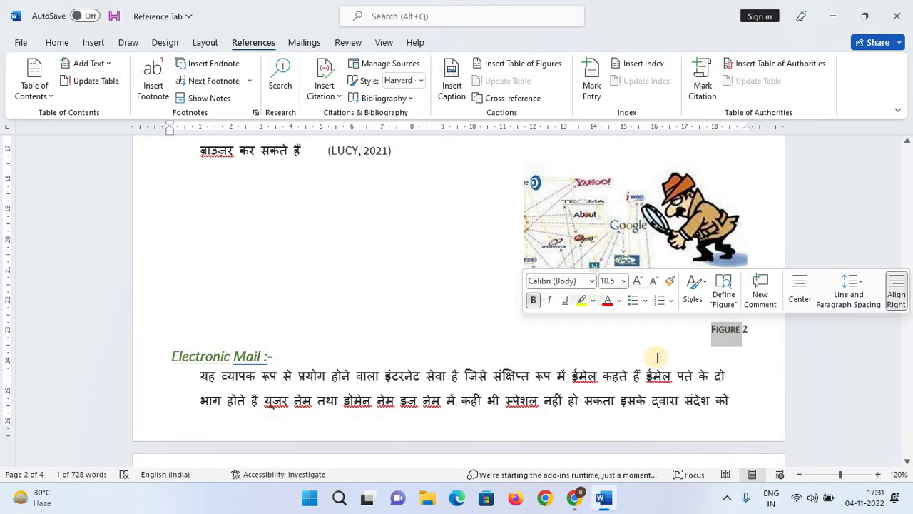
{"action": "type", "text": "SDF"}
{"action": "key", "text": "BackSpace"}
{"action": "key", "text": "BackSpace"}
{"action": "key", "text": "BackSpace"}
{"action": "type", "text": "s"}
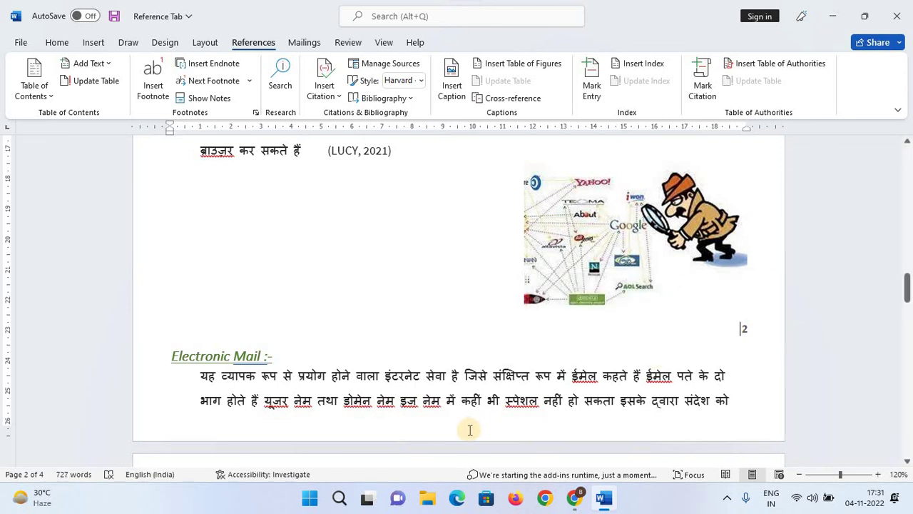
{"action": "type", "text": "Goog"}
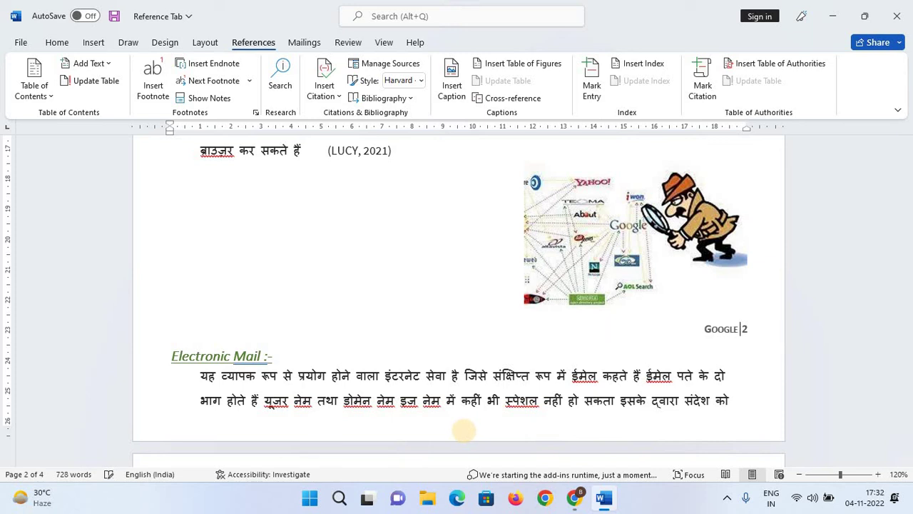
{"action": "key", "text": "shift+Right"}
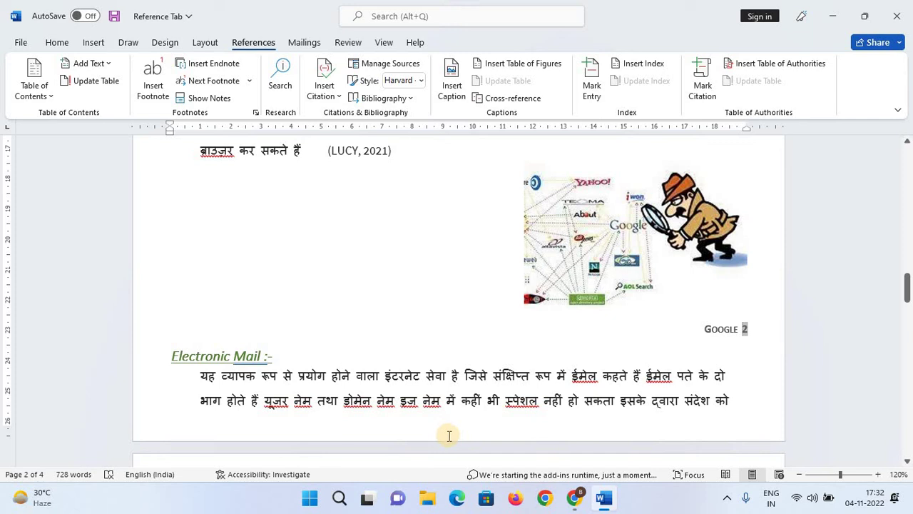
{"action": "key", "text": "Delete"}
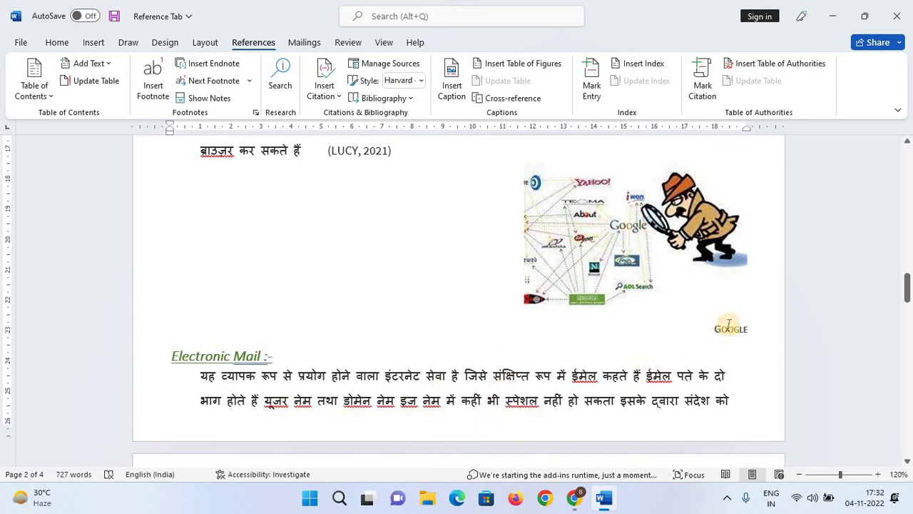
{"action": "key", "text": "ctrl+l"}
{"action": "key", "text": "ctrl+e"}
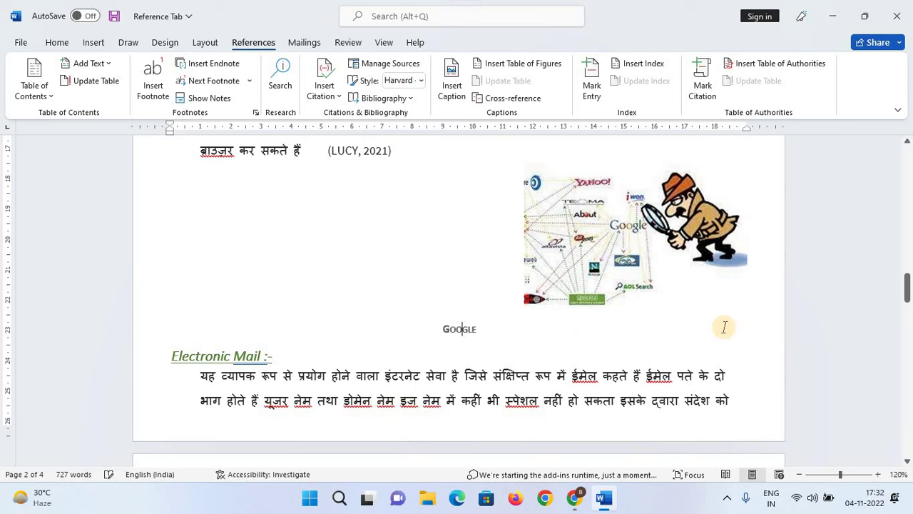
{"action": "key", "text": "ctrl+r"}
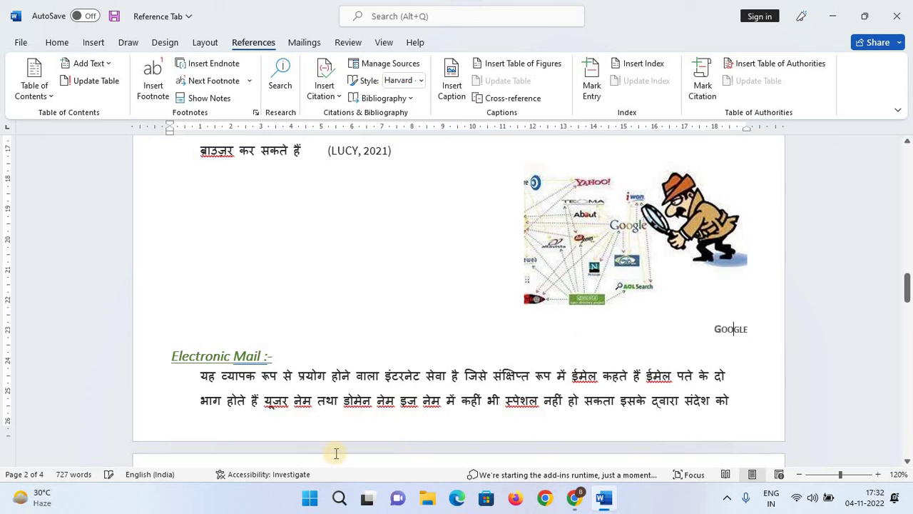
{"action": "left_click", "coordinate": [355, 311]}
{"action": "scroll", "coordinate": [357, 308], "scroll_direction": "up", "scroll_amount": 10}
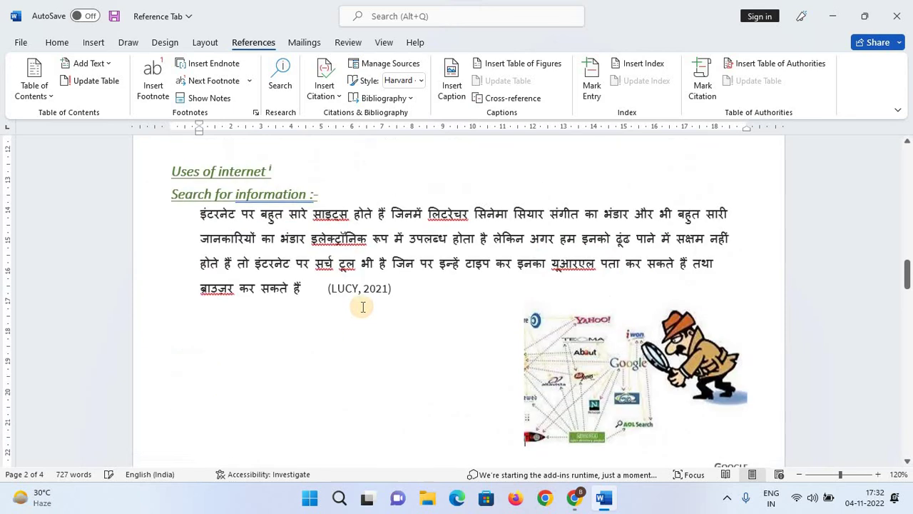
Rename the router picture's caption from 'Figure 1' to 'Modem 1'.
{"action": "left_click", "coordinate": [453, 291]}
{"action": "double_click", "coordinate": [453, 291]}
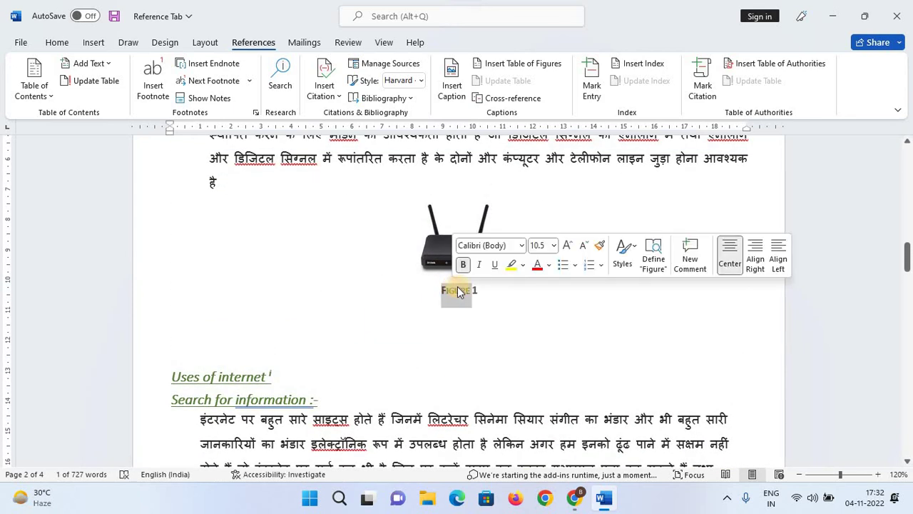
{"action": "type", "text": "Mode"}
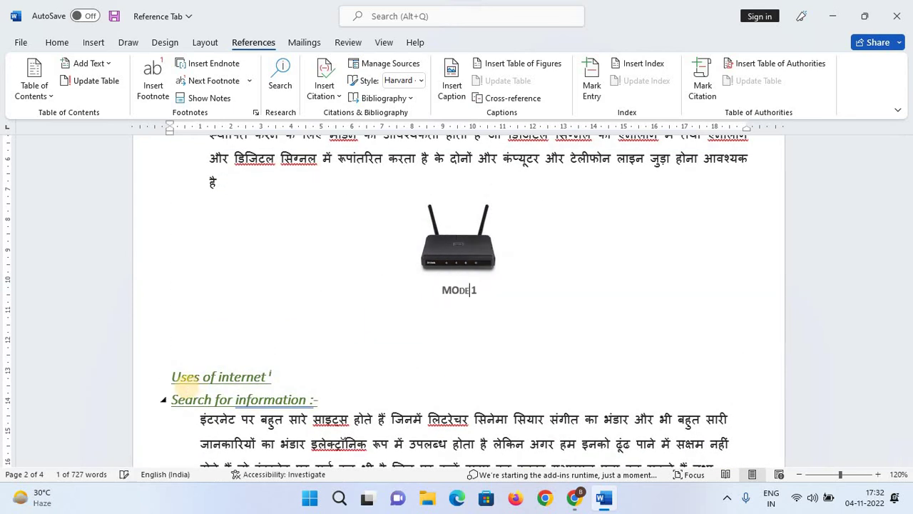
{"action": "key", "text": "BackSpace"}
{"action": "key", "text": "BackSpace"}
{"action": "key", "text": "BackSpace"}
{"action": "key", "text": "BackSpace"}
{"action": "key", "text": "Caps_Lock"}
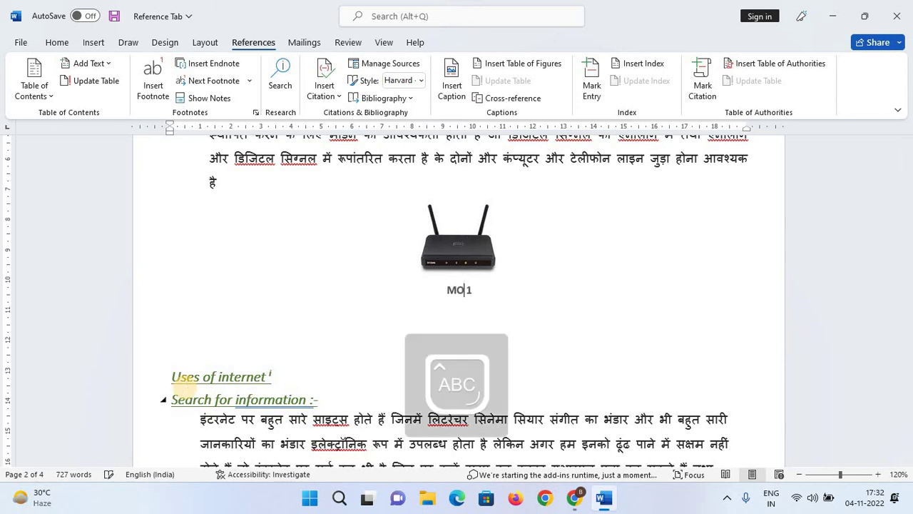
{"action": "key", "text": "Caps_Lock"}
{"action": "type", "text": "odem"}
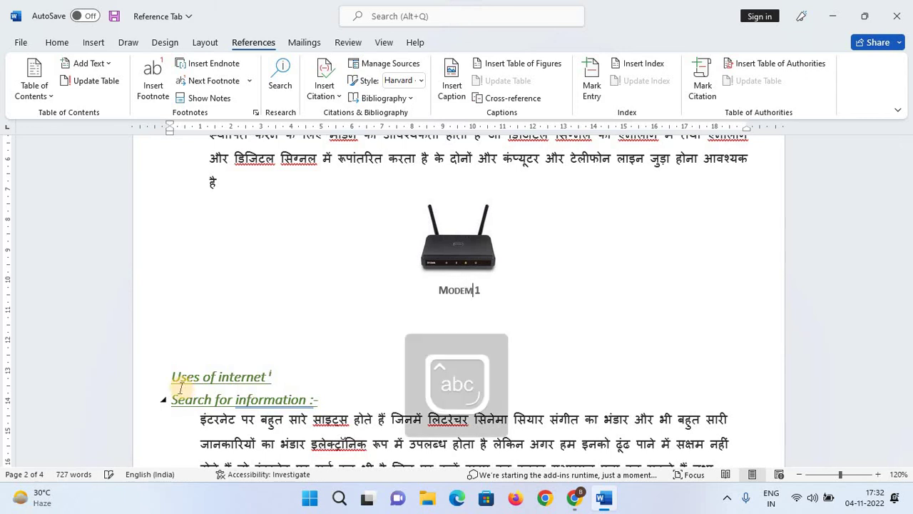
{"action": "left_click", "coordinate": [230, 318]}
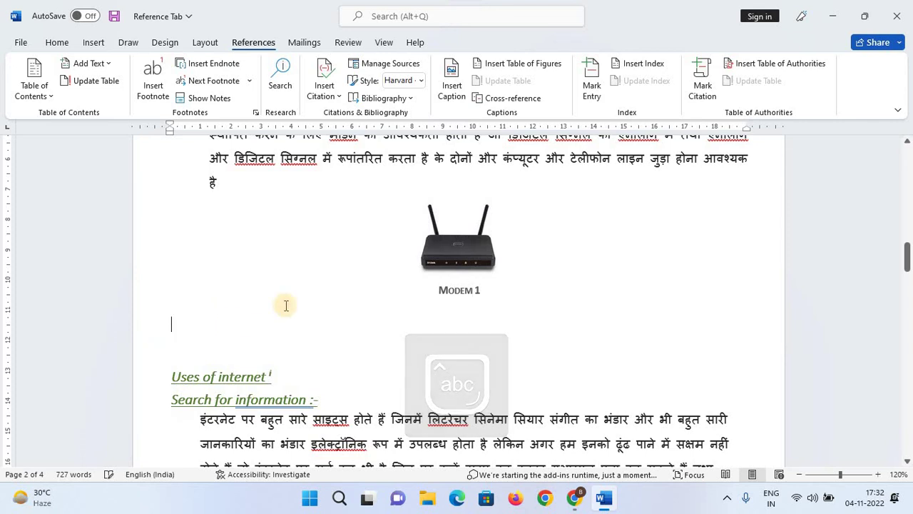
Add a numbered 'Figure 2' caption below the envelope picture.
{"action": "scroll", "coordinate": [735, 289], "scroll_direction": "down", "scroll_amount": 10}
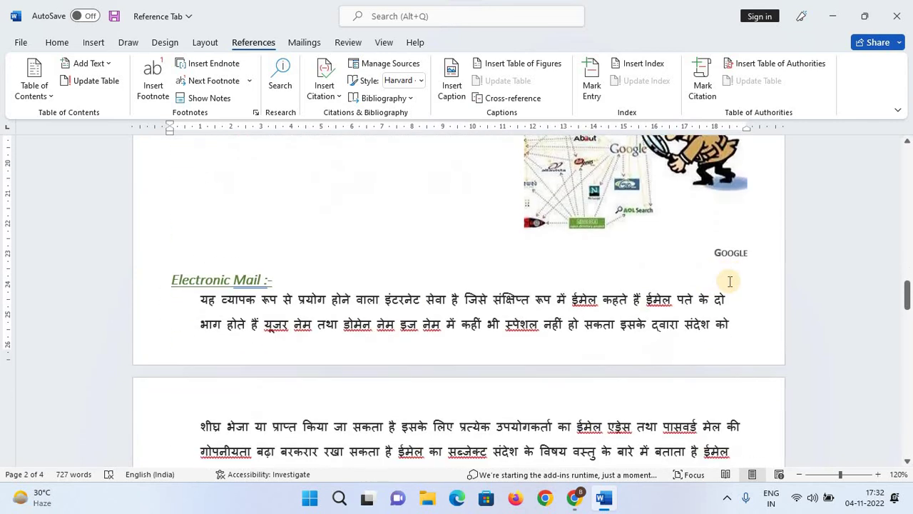
{"action": "scroll", "coordinate": [568, 312], "scroll_direction": "down", "scroll_amount": 8}
{"action": "left_click", "coordinate": [543, 268]}
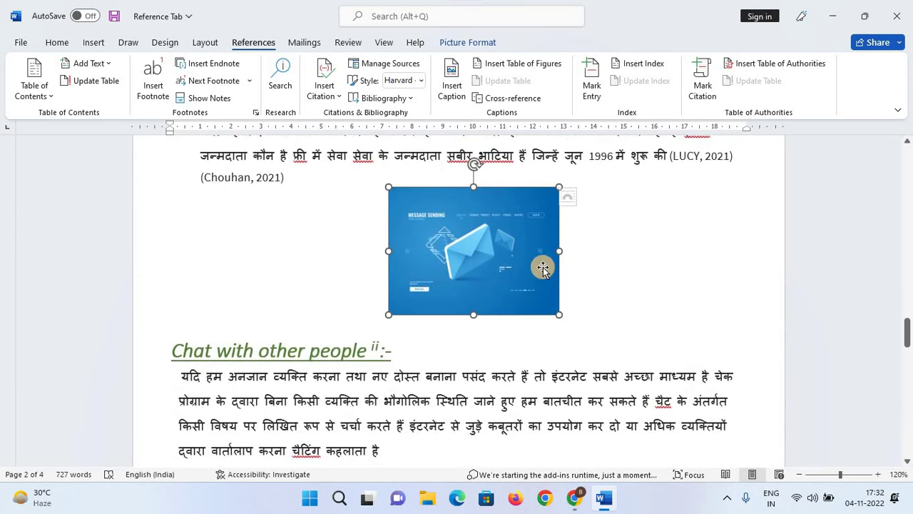
{"action": "left_click", "coordinate": [452, 83]}
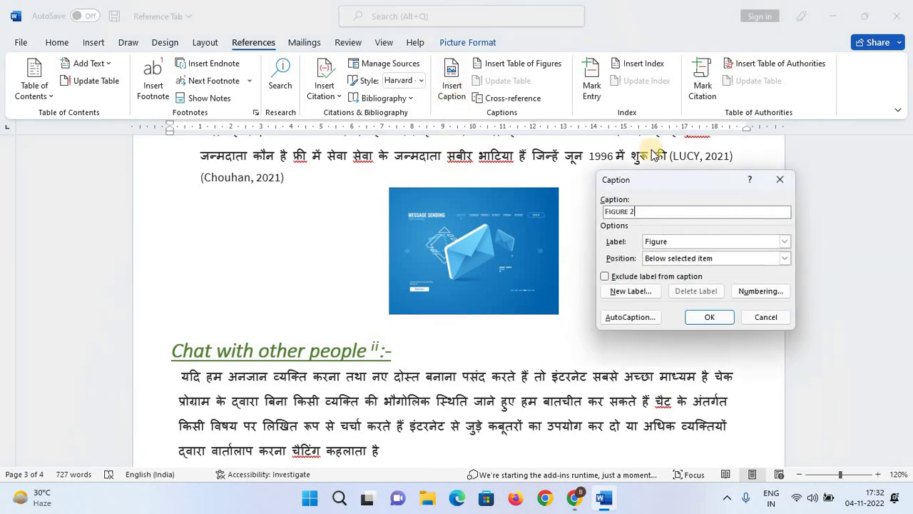
{"action": "left_click", "coordinate": [646, 213]}
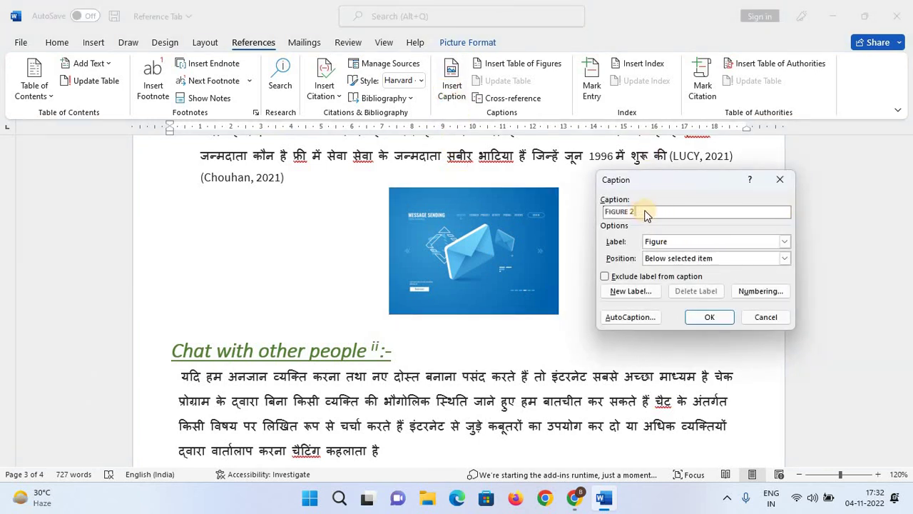
{"action": "left_click", "coordinate": [711, 316]}
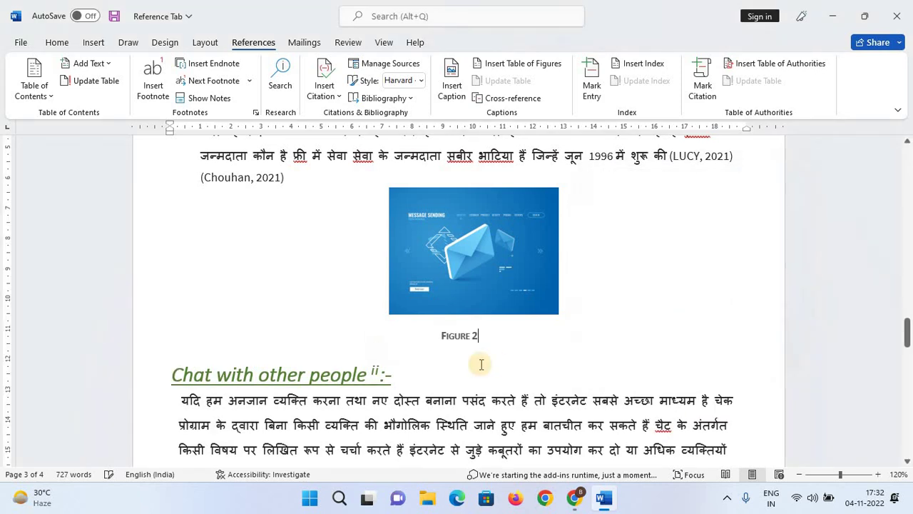
Replace 'Figure' in the envelope caption so it reads 'E-mail 2'.
{"action": "left_click", "coordinate": [469, 335]}
{"action": "double_click", "coordinate": [469, 335]}
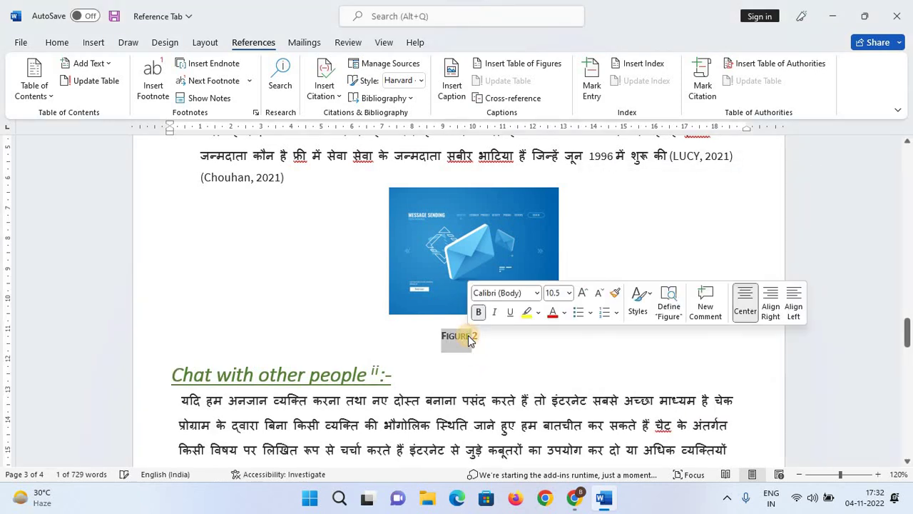
{"action": "type", "text": "Ele"}
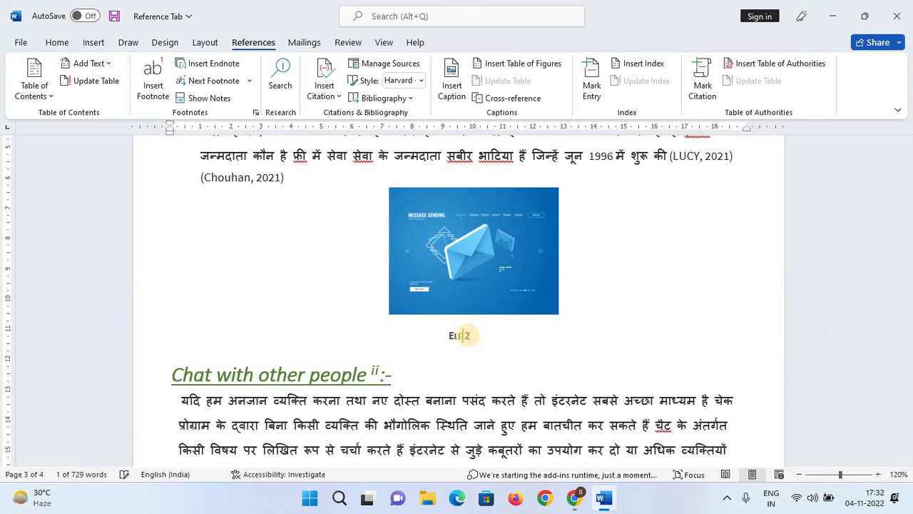
{"action": "key", "text": "BackSpace"}
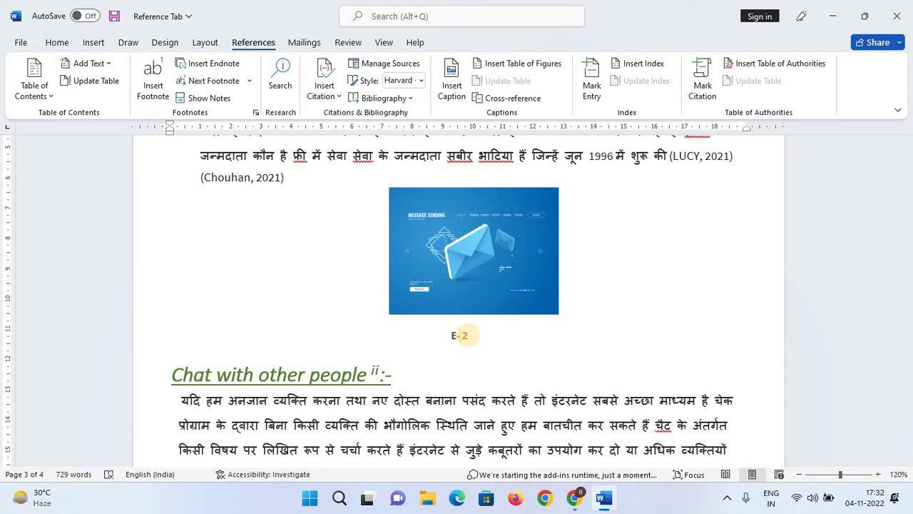
{"action": "type", "text": "-mail"}
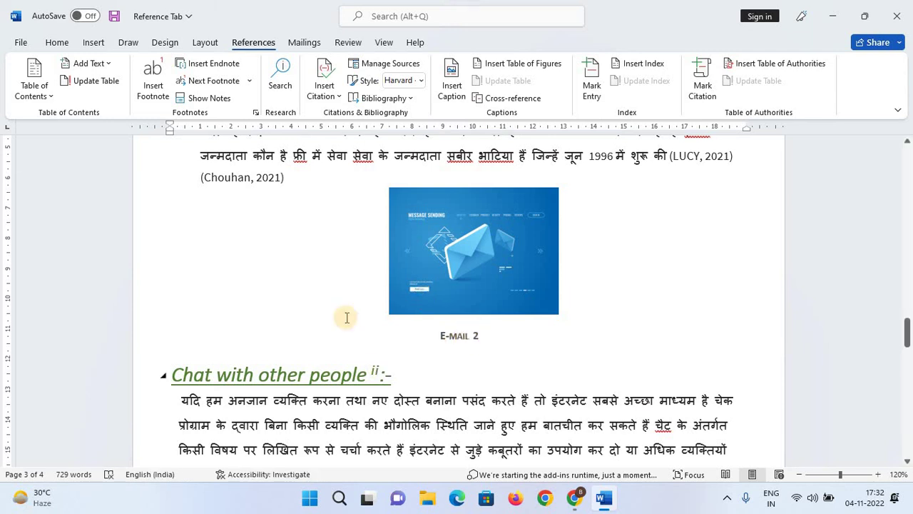
{"action": "scroll", "coordinate": [336, 310], "scroll_direction": "down", "scroll_amount": 3}
Caption the WhatsApp phone picture and rename it 'chat 3'.
{"action": "scroll", "coordinate": [336, 310], "scroll_direction": "down", "scroll_amount": 2}
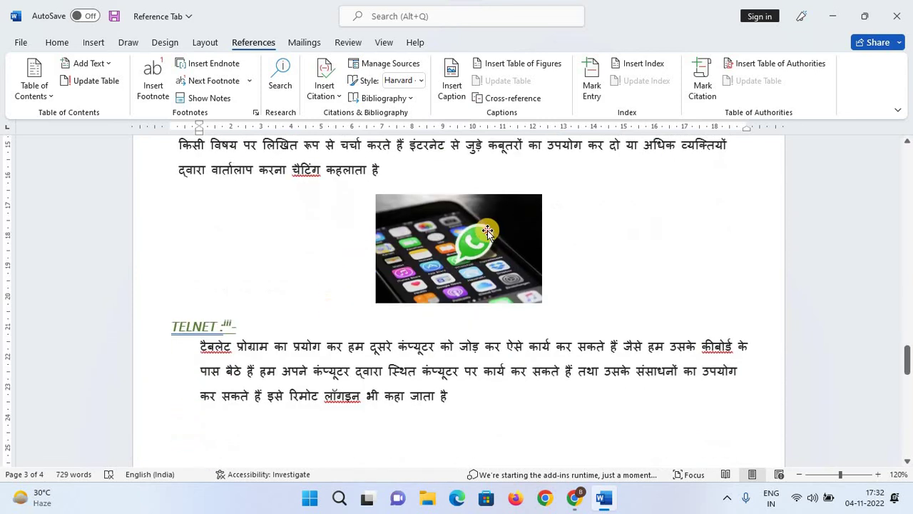
{"action": "left_click", "coordinate": [487, 230]}
{"action": "left_click", "coordinate": [461, 103]}
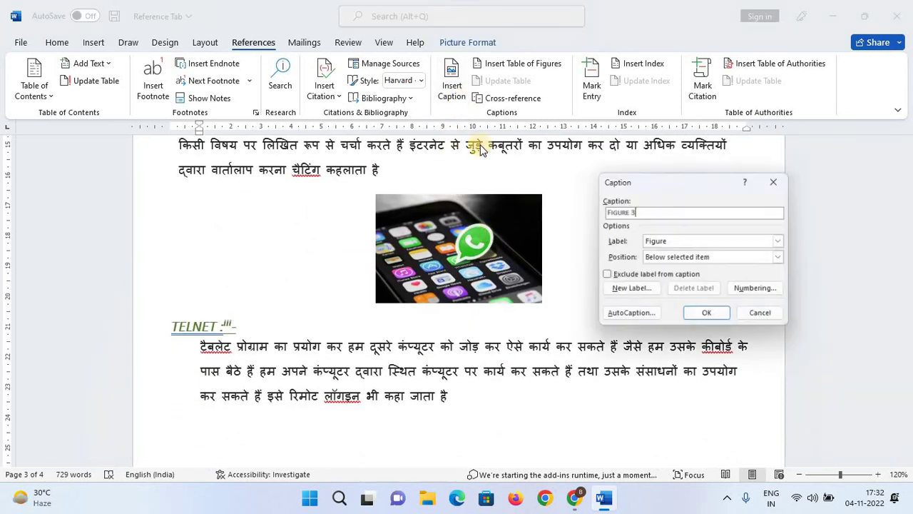
{"action": "left_click", "coordinate": [707, 316]}
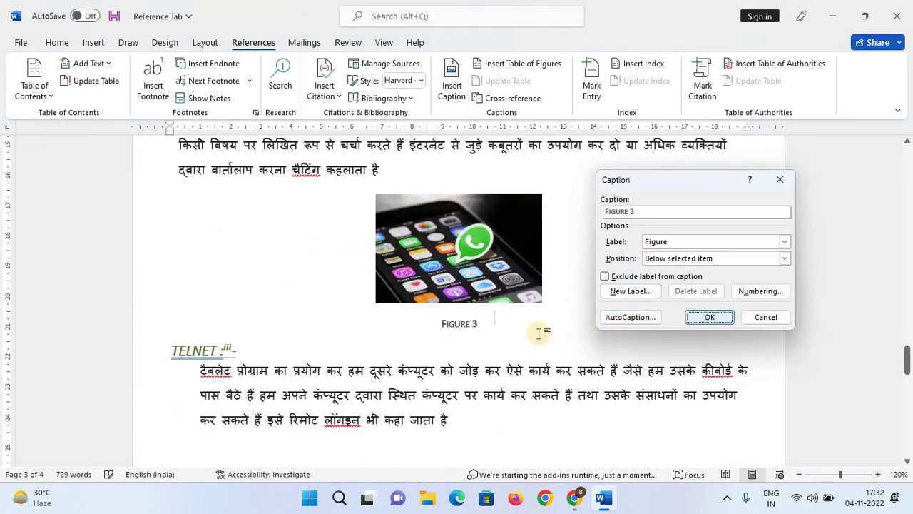
{"action": "double_click", "coordinate": [455, 324]}
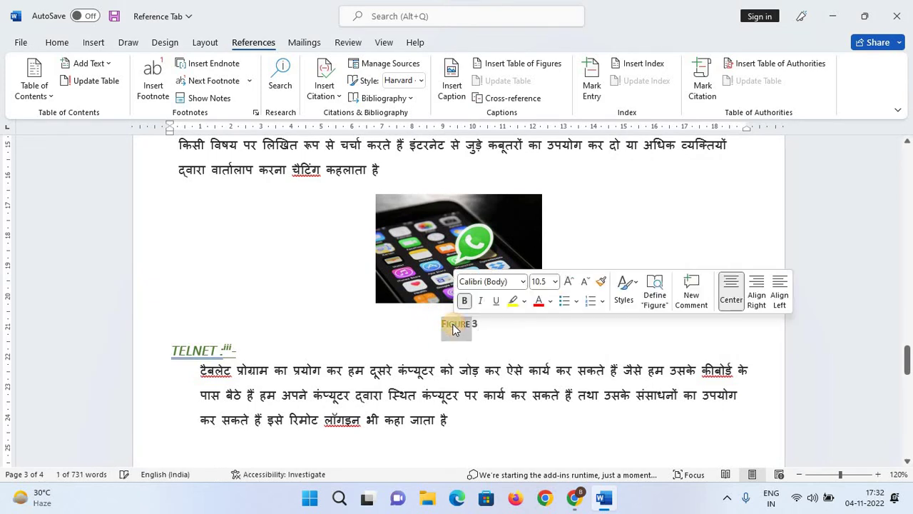
{"action": "type", "text": "chat"}
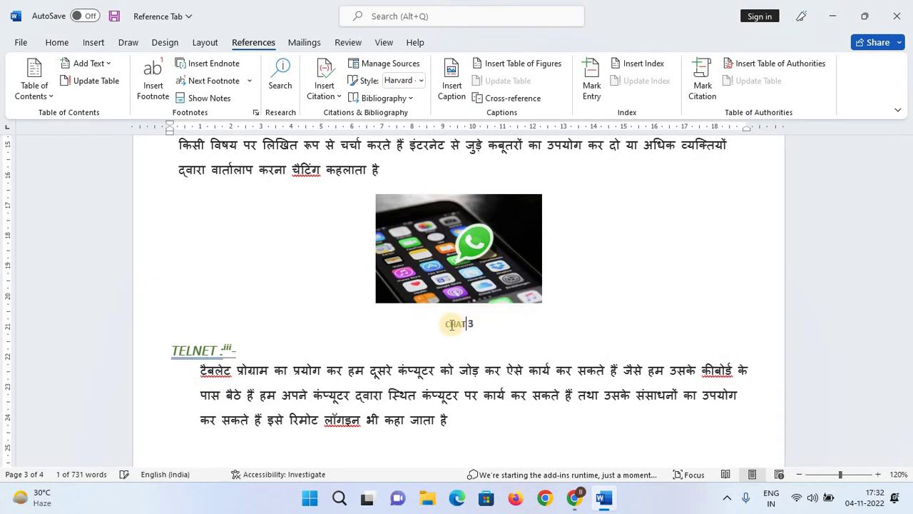
Caption the TELNET picture and rename it 'TELNET 4'.
{"action": "scroll", "coordinate": [286, 261], "scroll_direction": "down", "scroll_amount": 4}
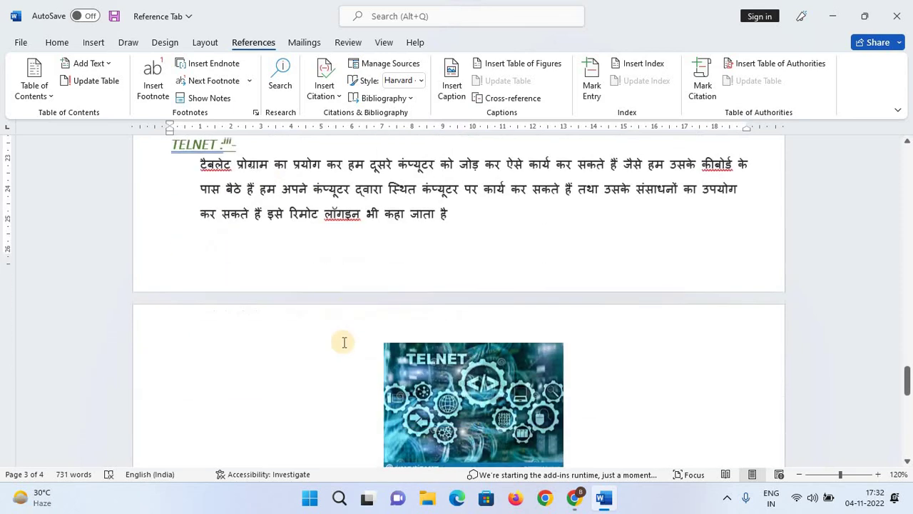
{"action": "scroll", "coordinate": [344, 342], "scroll_direction": "down", "scroll_amount": 3}
{"action": "left_click", "coordinate": [492, 261]}
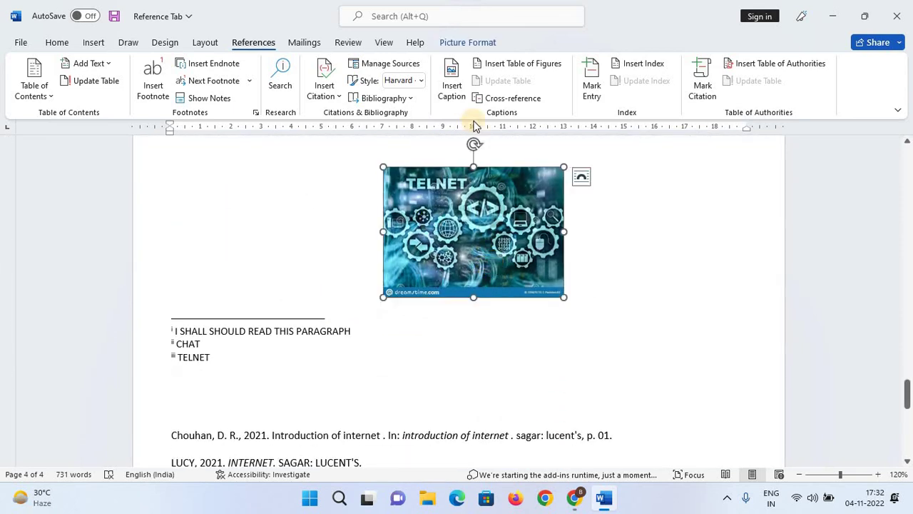
{"action": "left_click", "coordinate": [450, 78]}
{"action": "left_click", "coordinate": [708, 317]}
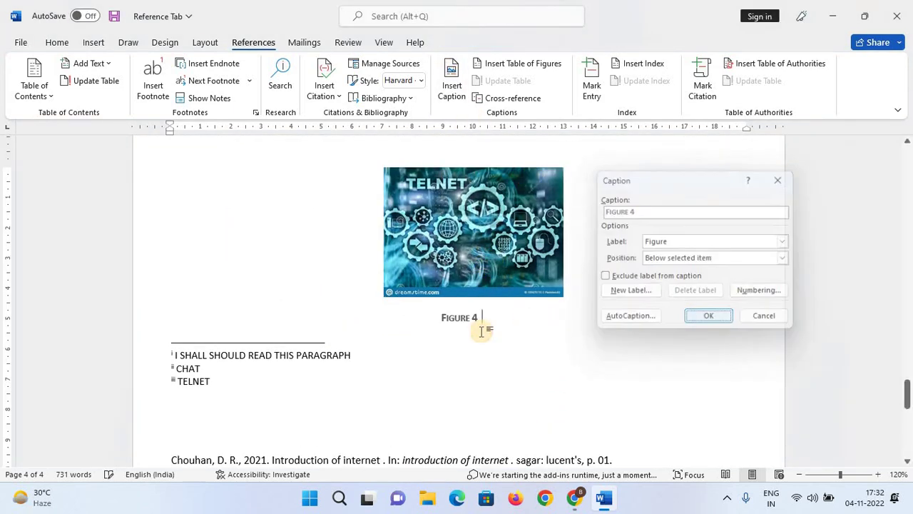
{"action": "double_click", "coordinate": [464, 319]}
{"action": "double_click", "coordinate": [464, 319]}
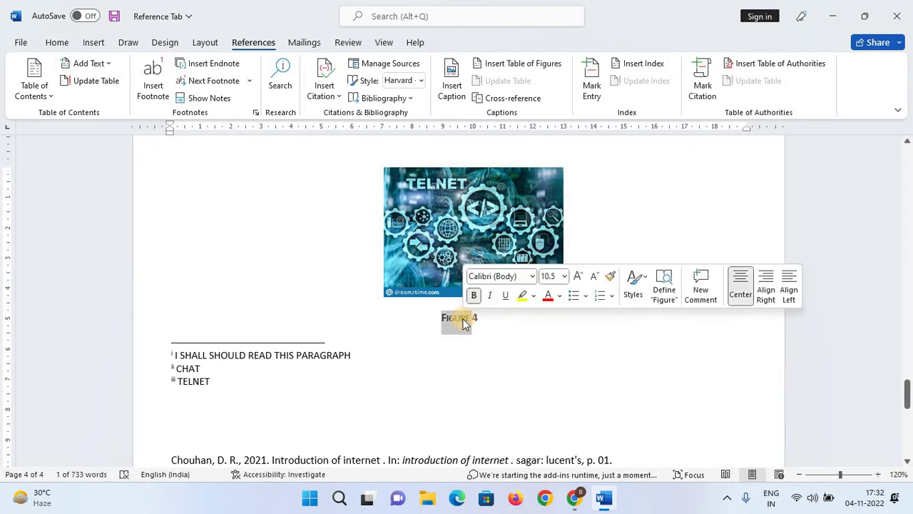
{"action": "type", "text": "TELNET"}
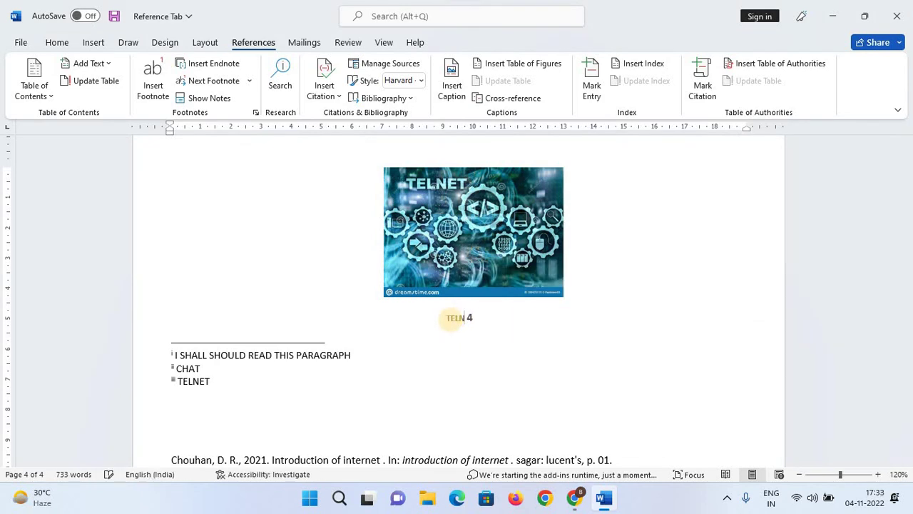
{"action": "left_click", "coordinate": [590, 418]}
{"action": "scroll", "coordinate": [605, 393], "scroll_direction": "up", "scroll_amount": 4}
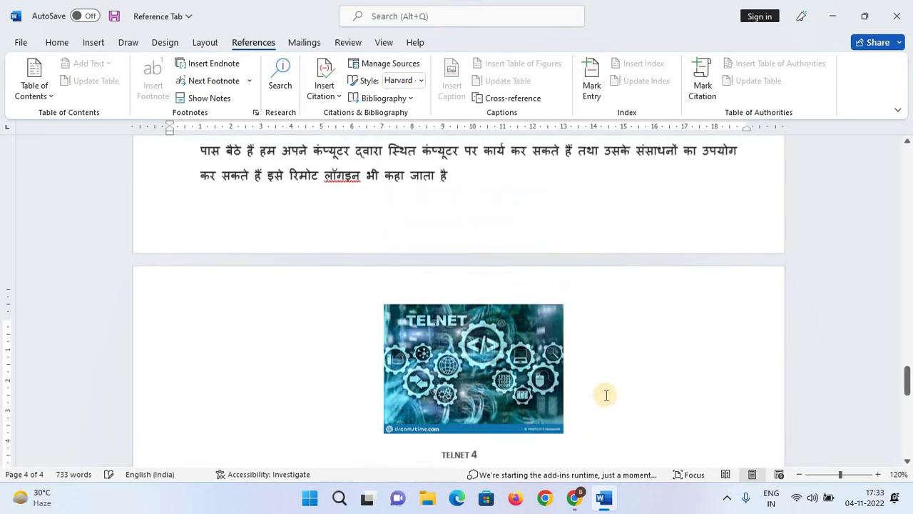
{"action": "scroll", "coordinate": [598, 398], "scroll_direction": "up", "scroll_amount": 20}
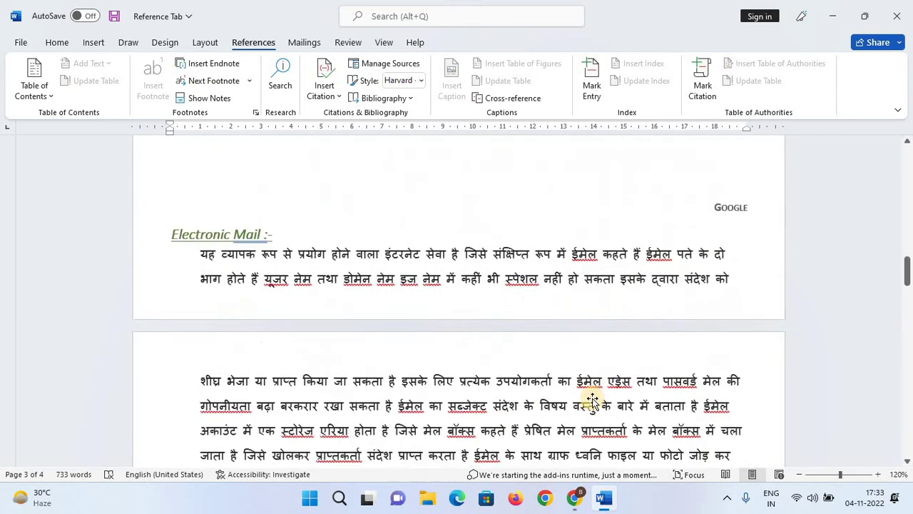
{"action": "scroll", "coordinate": [571, 396], "scroll_direction": "up", "scroll_amount": 20}
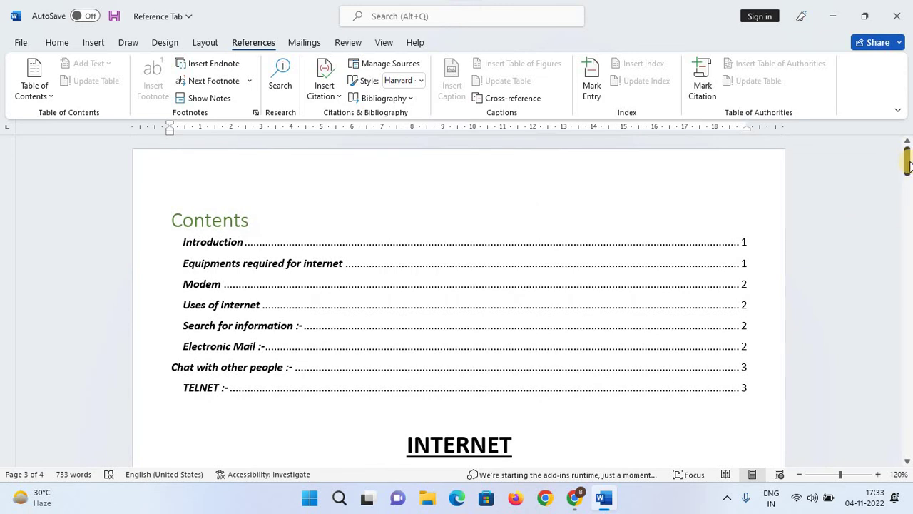
{"action": "left_click_drag", "start_coordinate": [908, 175], "coordinate": [907, 434]}
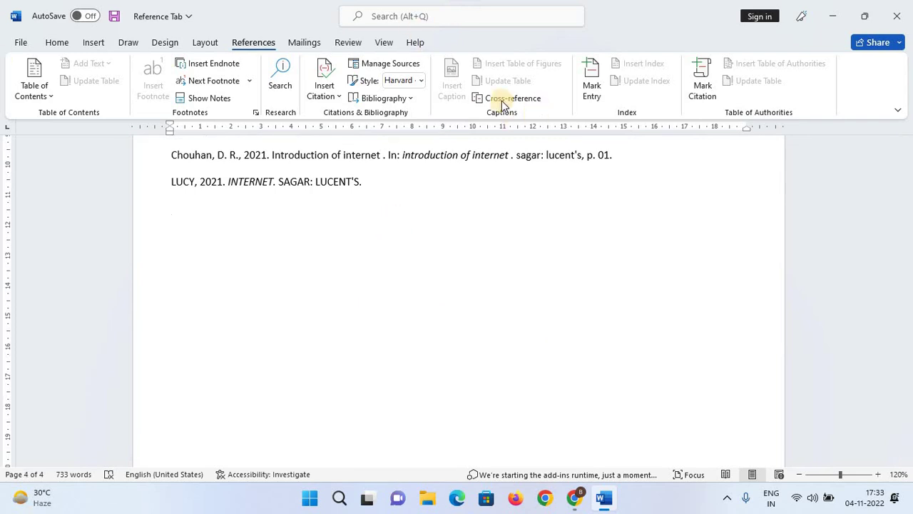
{"action": "left_click", "coordinate": [275, 182]}
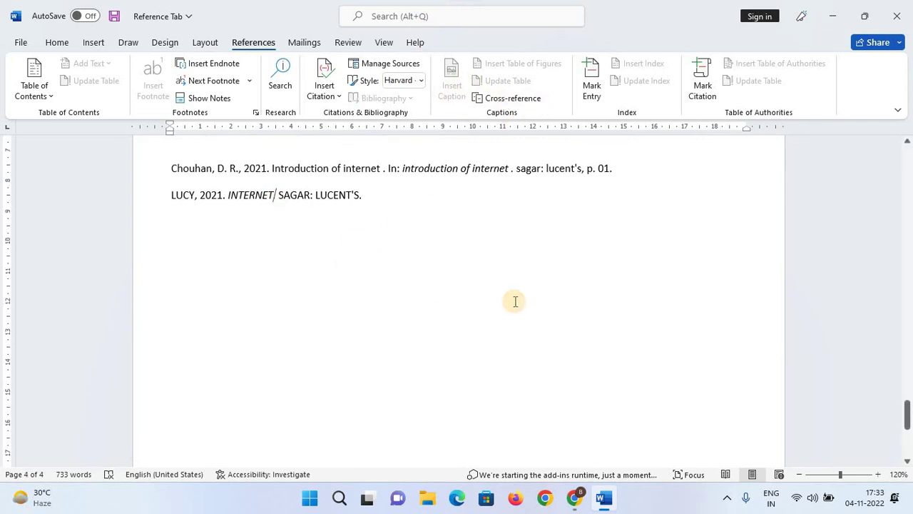
{"action": "scroll", "coordinate": [513, 302], "scroll_direction": "up", "scroll_amount": 5}
{"action": "left_click", "coordinate": [503, 211]}
{"action": "scroll", "coordinate": [587, 326], "scroll_direction": "down", "scroll_amount": 2}
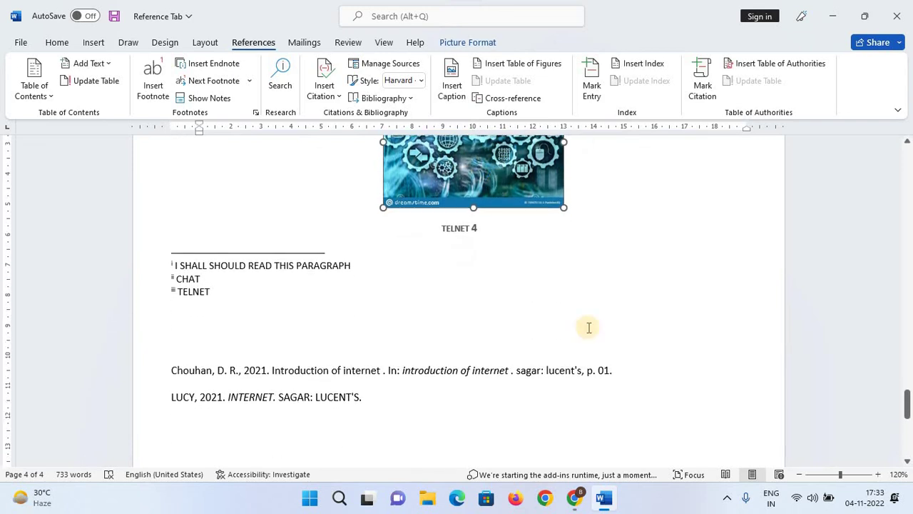
Insert a table of figures, then undo it because it landed in the wrong place.
{"action": "left_click", "coordinate": [529, 64]}
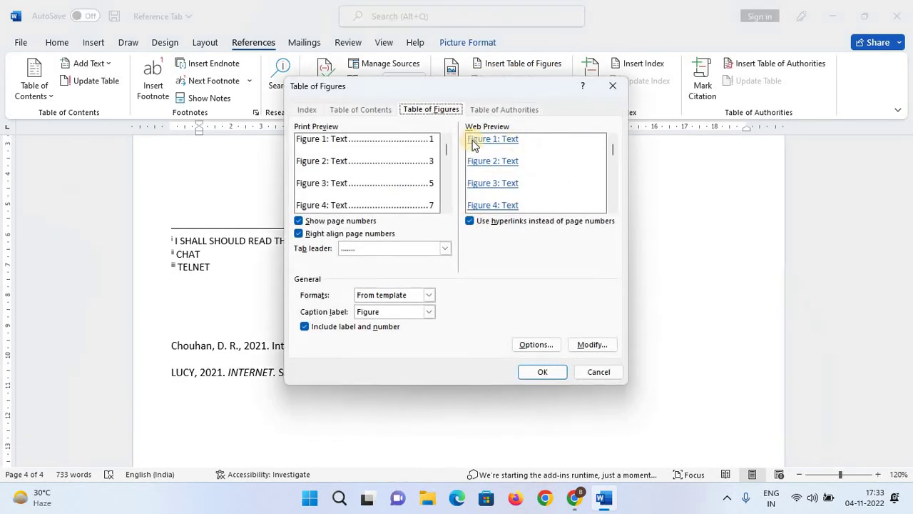
{"action": "left_click_drag", "start_coordinate": [540, 89], "coordinate": [778, 114]}
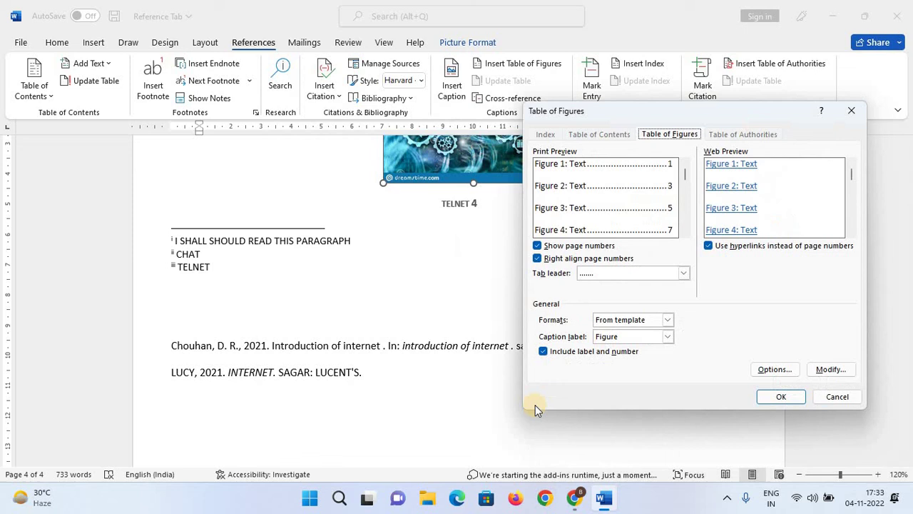
{"action": "left_click", "coordinate": [781, 397]}
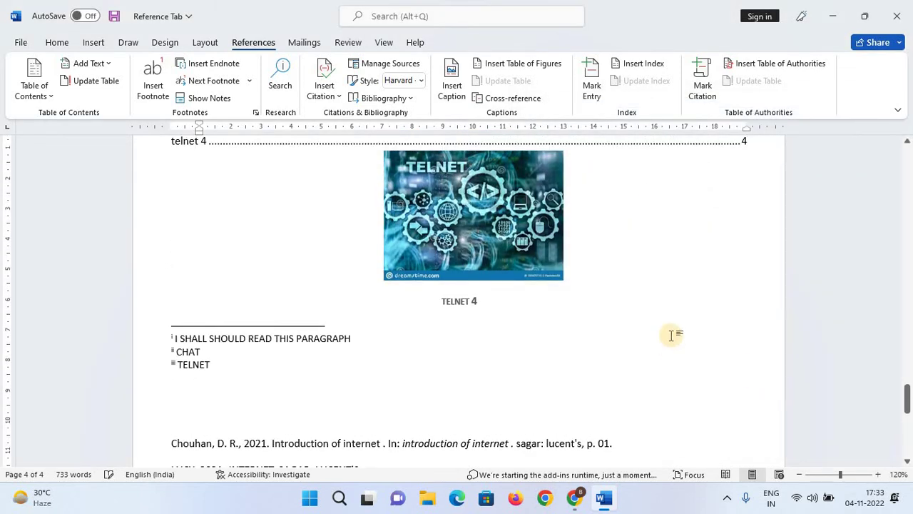
{"action": "scroll", "coordinate": [671, 336], "scroll_direction": "up", "scroll_amount": 6}
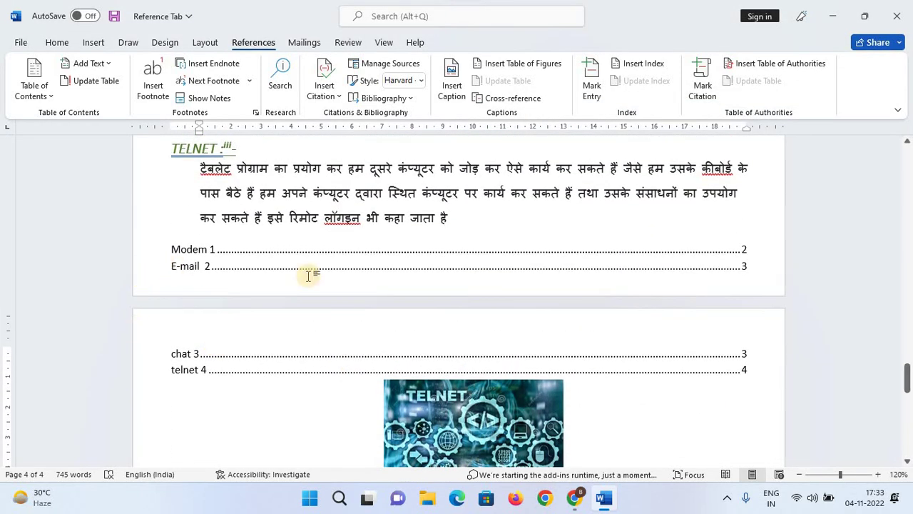
{"action": "key", "text": "ctrl+z"}
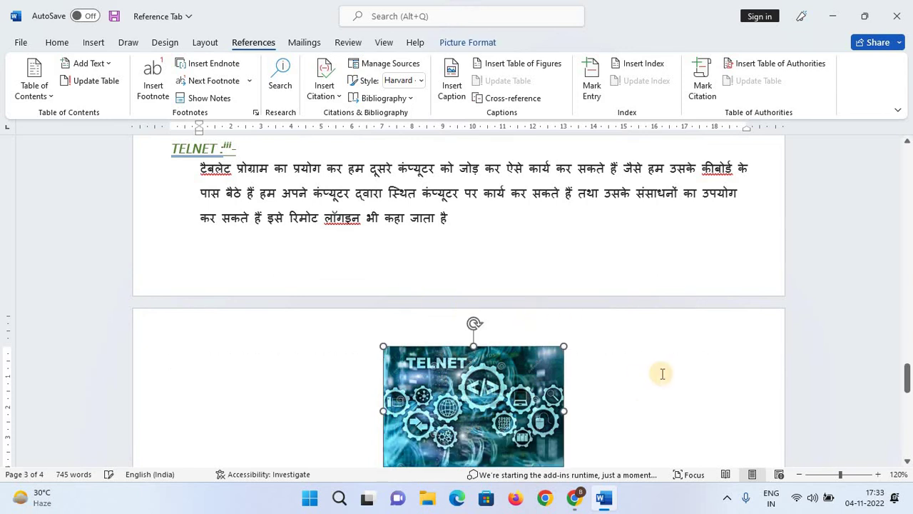
Add empty lines after the TELNET 4 caption.
{"action": "scroll", "coordinate": [663, 374], "scroll_direction": "down", "scroll_amount": 4}
{"action": "left_click", "coordinate": [464, 423]}
{"action": "scroll", "coordinate": [464, 416], "scroll_direction": "up", "scroll_amount": 1}
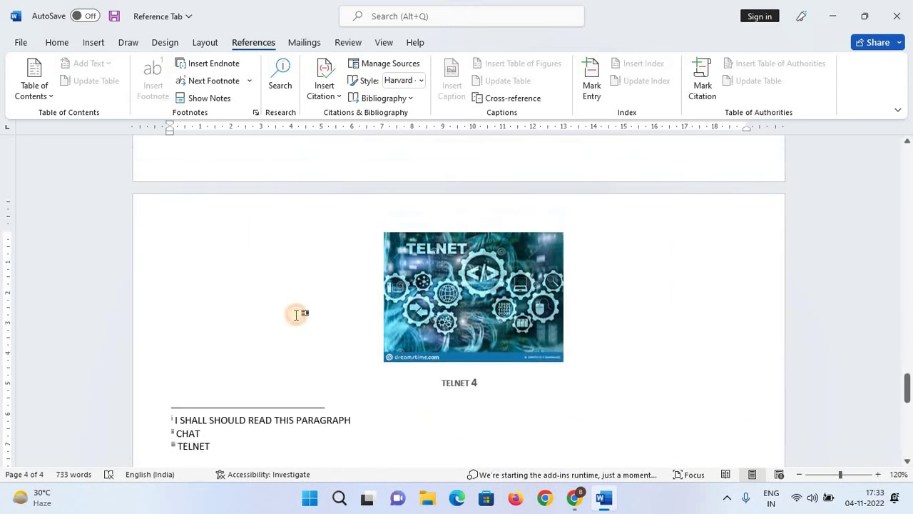
{"action": "left_click", "coordinate": [296, 314]}
{"action": "scroll", "coordinate": [634, 326], "scroll_direction": "up", "scroll_amount": 2}
{"action": "scroll", "coordinate": [375, 355], "scroll_direction": "down", "scroll_amount": 1}
{"action": "scroll", "coordinate": [375, 355], "scroll_direction": "down", "scroll_amount": 3}
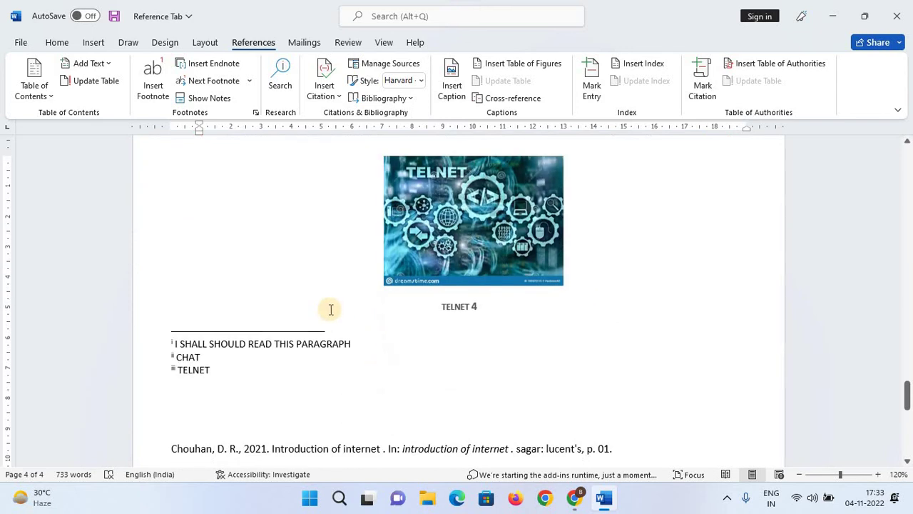
{"action": "left_click", "coordinate": [456, 322]}
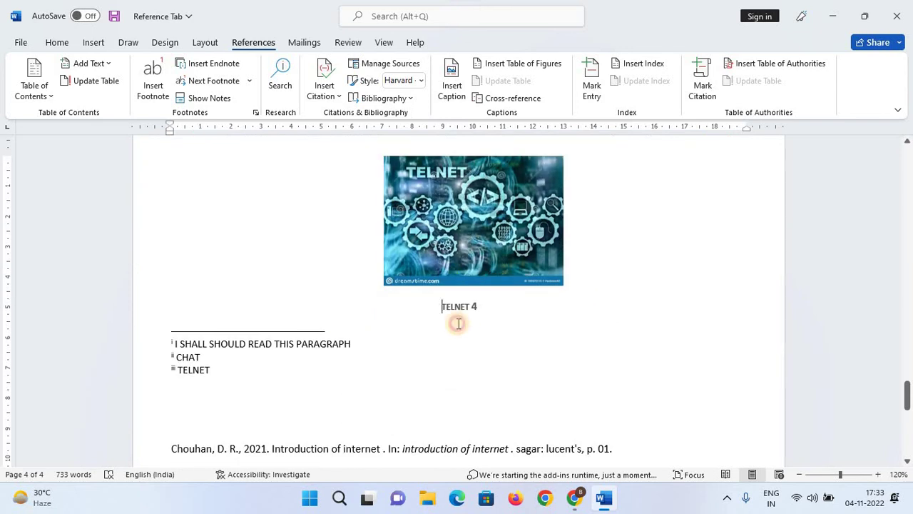
{"action": "key", "text": "Return"}
{"action": "key", "text": "Return"}
{"action": "key", "text": "Return"}
{"action": "key", "text": "Return"}
{"action": "key", "text": "Return"}
{"action": "key", "text": "Return"}
{"action": "key", "text": "Return"}
{"action": "key", "text": "Return"}
{"action": "key", "text": "Return"}
{"action": "key", "text": "Return"}
{"action": "key", "text": "Return"}
{"action": "key", "text": "Return"}
{"action": "key", "text": "Return"}
{"action": "key", "text": "Return"}
{"action": "key", "text": "Return"}
{"action": "key", "text": "Return"}
{"action": "key", "text": "Return"}
{"action": "key", "text": "Return"}
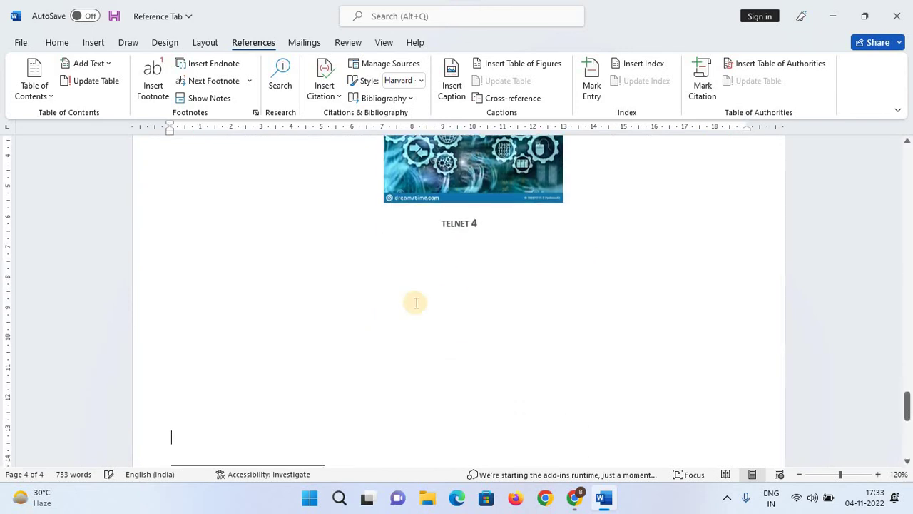
{"action": "scroll", "coordinate": [402, 288], "scroll_direction": "up", "scroll_amount": 3}
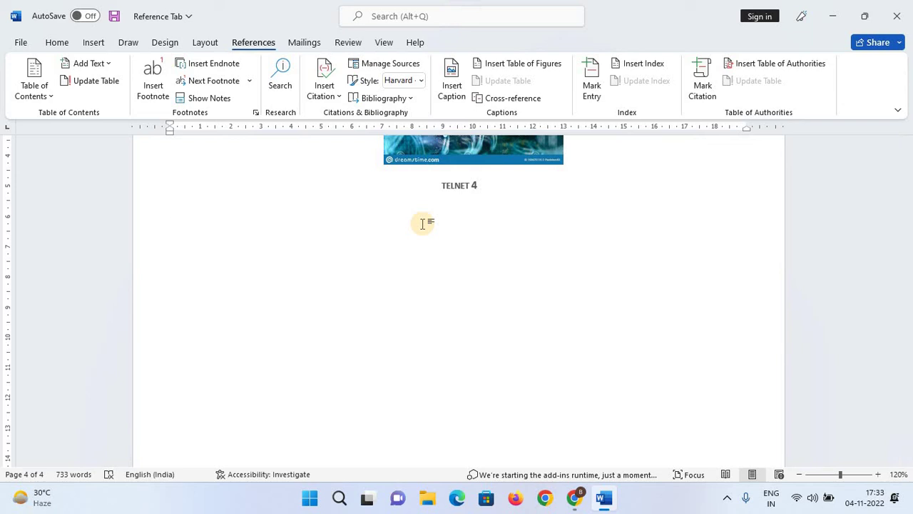
Insert a default table of figures listing Modem 1, E-mail 2, chat 3 and telnet 4.
{"action": "left_click", "coordinate": [532, 65]}
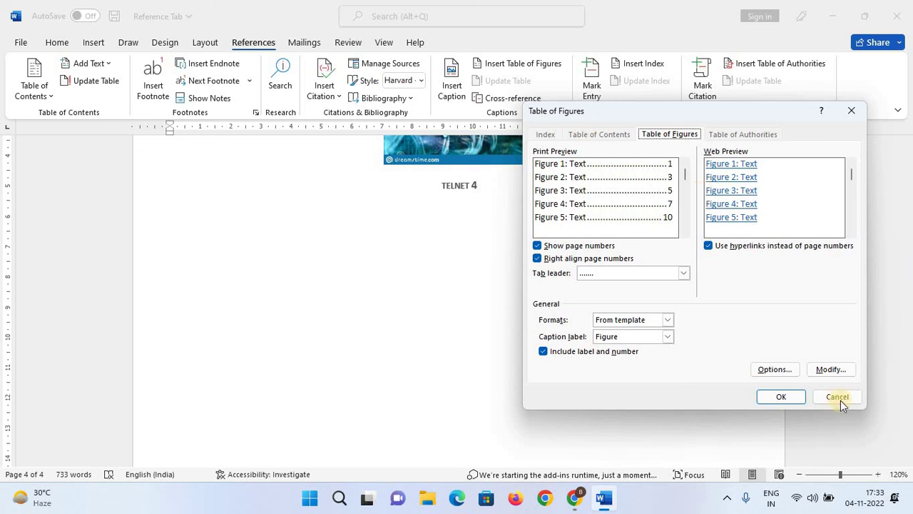
{"action": "left_click", "coordinate": [785, 394]}
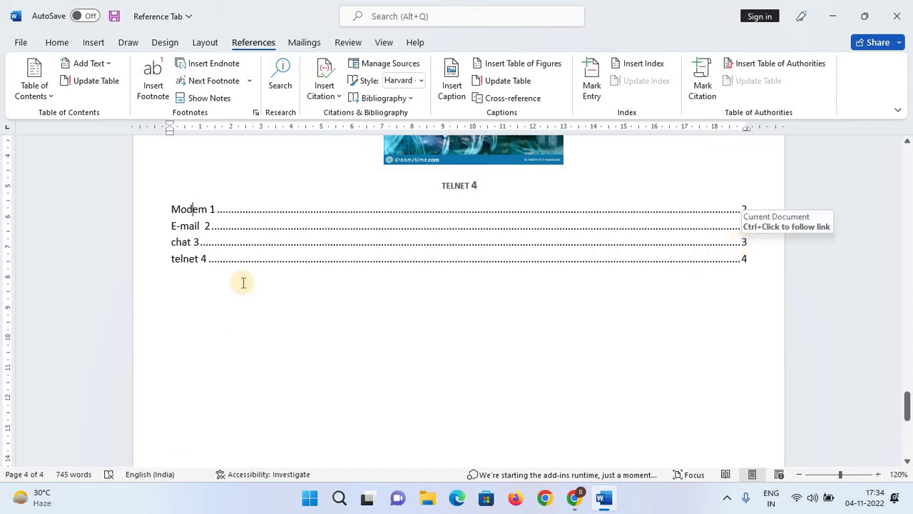
{"action": "left_click", "coordinate": [690, 330]}
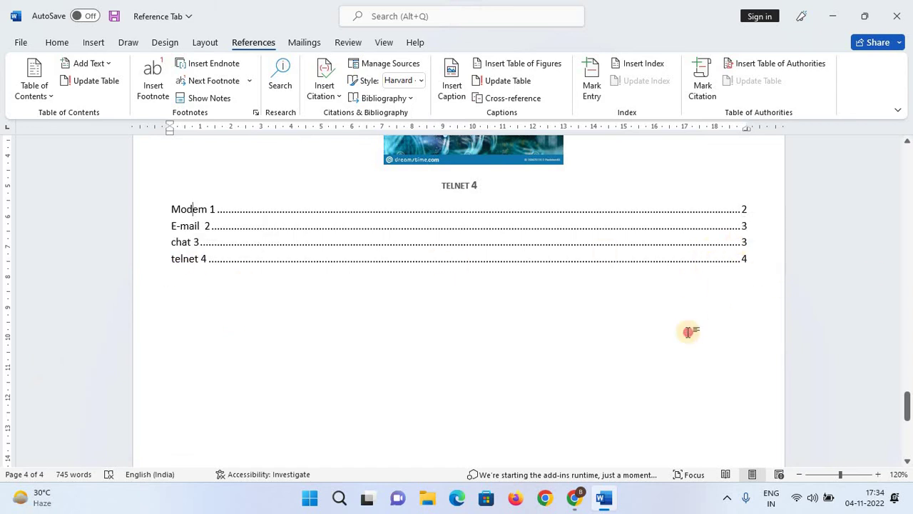
{"action": "scroll", "coordinate": [689, 332], "scroll_direction": "up", "scroll_amount": 1}
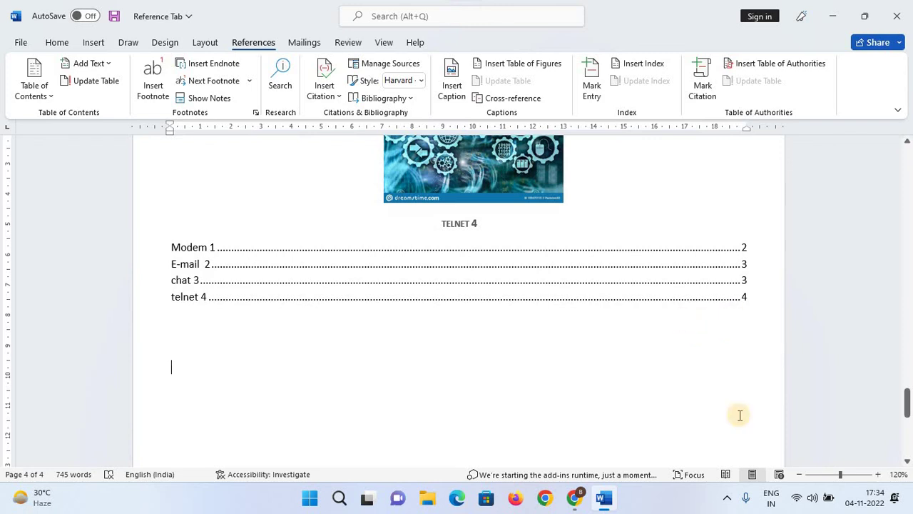
{"action": "double_click", "coordinate": [200, 248]}
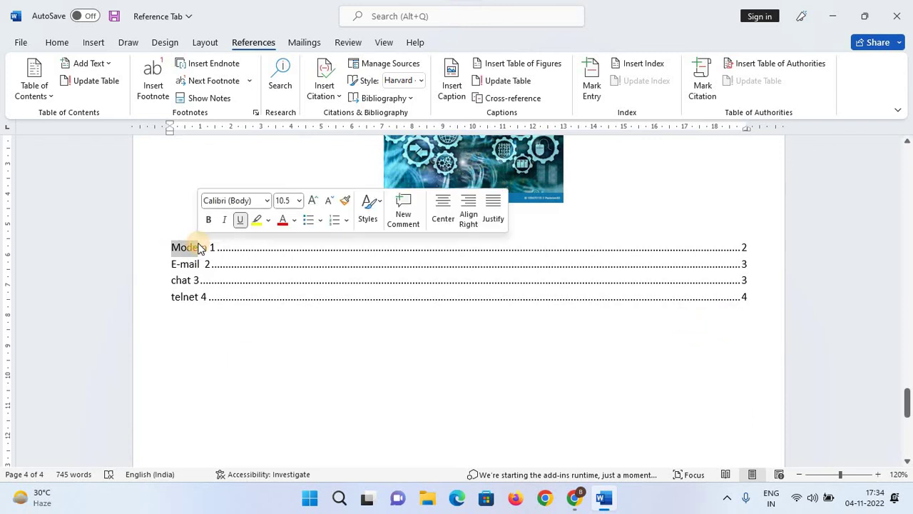
{"action": "left_click", "coordinate": [207, 248], "text": "ctrl"}
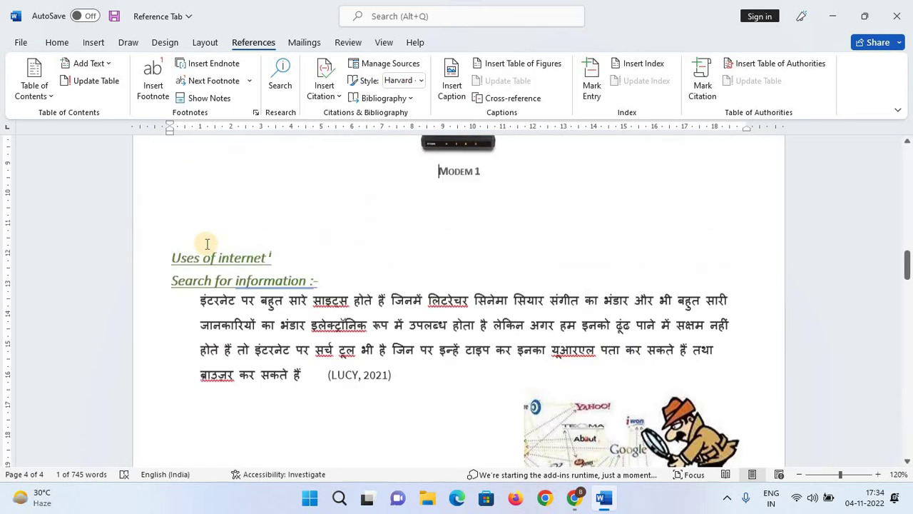
{"action": "scroll", "coordinate": [516, 294], "scroll_direction": "up", "scroll_amount": 2}
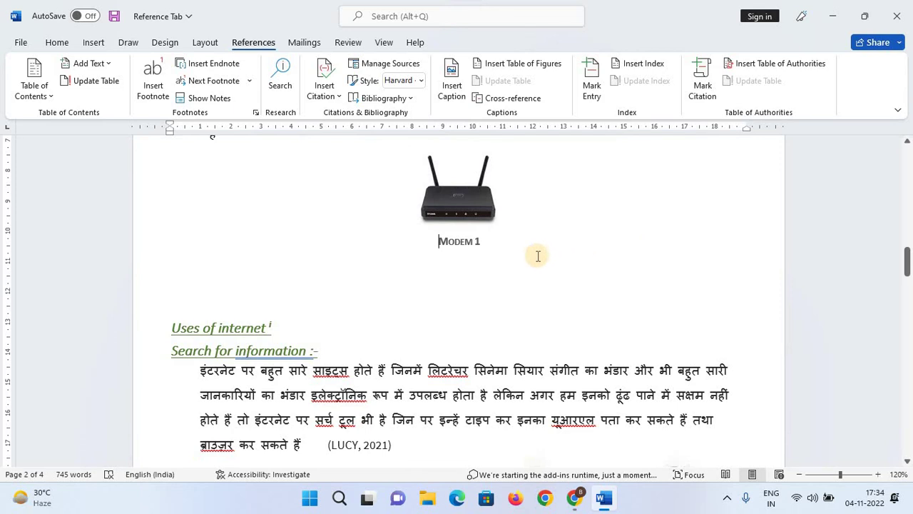
{"action": "key", "text": "ctrl+End"}
{"action": "scroll", "coordinate": [236, 290], "scroll_direction": "up", "scroll_amount": 10}
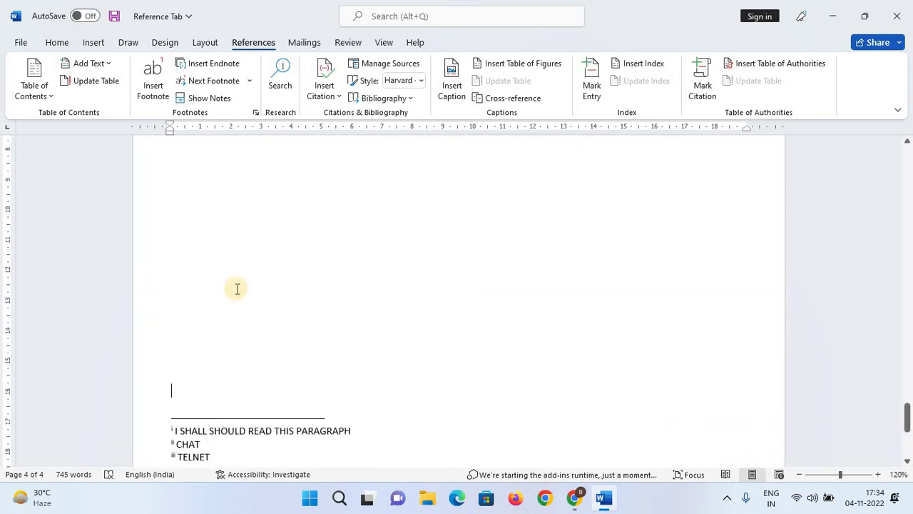
{"action": "left_click", "coordinate": [267, 320]}
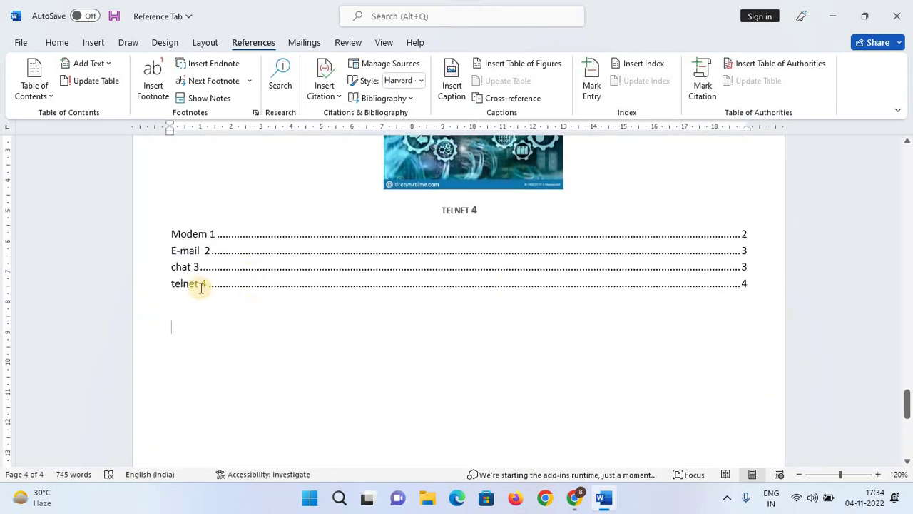
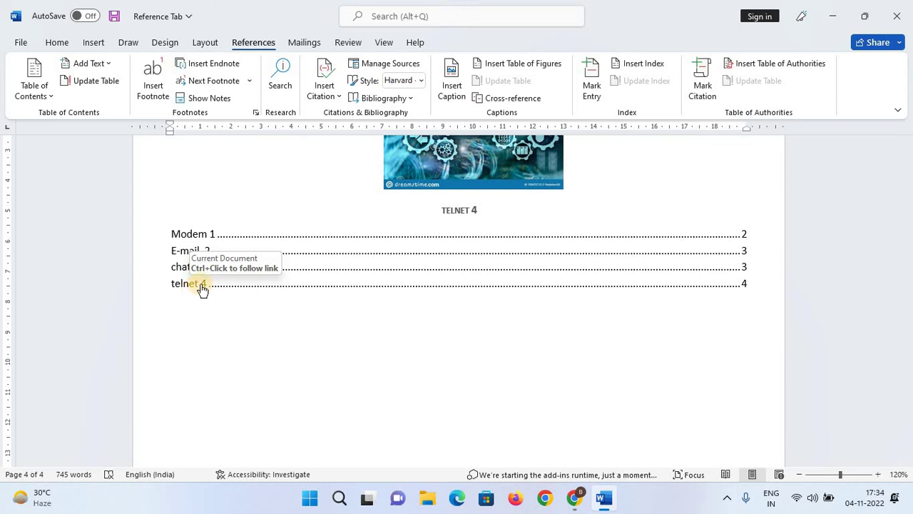
Follow the E-mail 2 table-of-figures entry to its caption beneath the e-mail image on page 3.
{"action": "scroll", "coordinate": [204, 284], "scroll_direction": "down", "scroll_amount": 1}
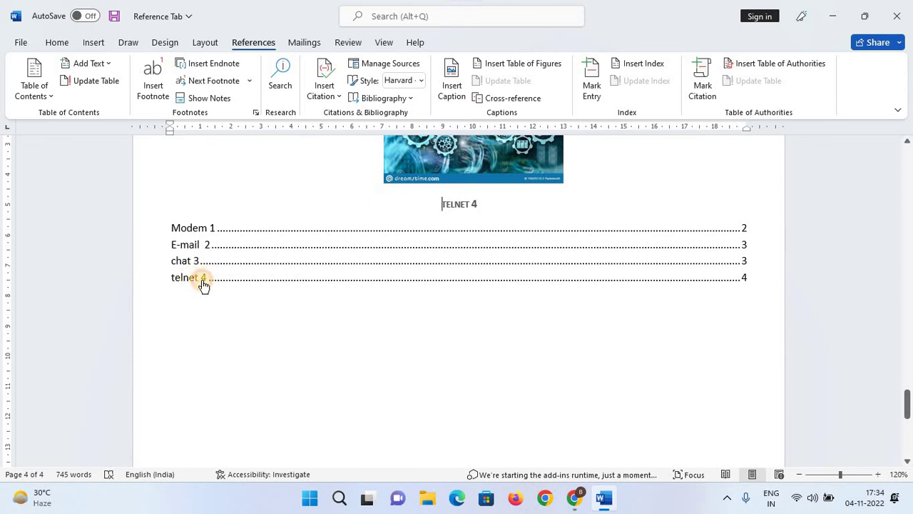
{"action": "double_click", "coordinate": [203, 279]}
{"action": "scroll", "coordinate": [487, 212], "scroll_direction": "up", "scroll_amount": 2}
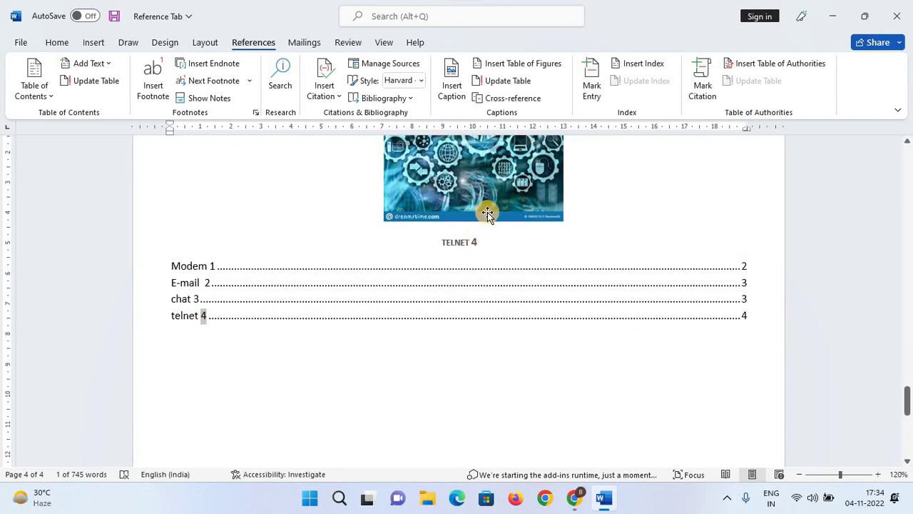
{"action": "left_click", "coordinate": [191, 321], "text": "ctrl"}
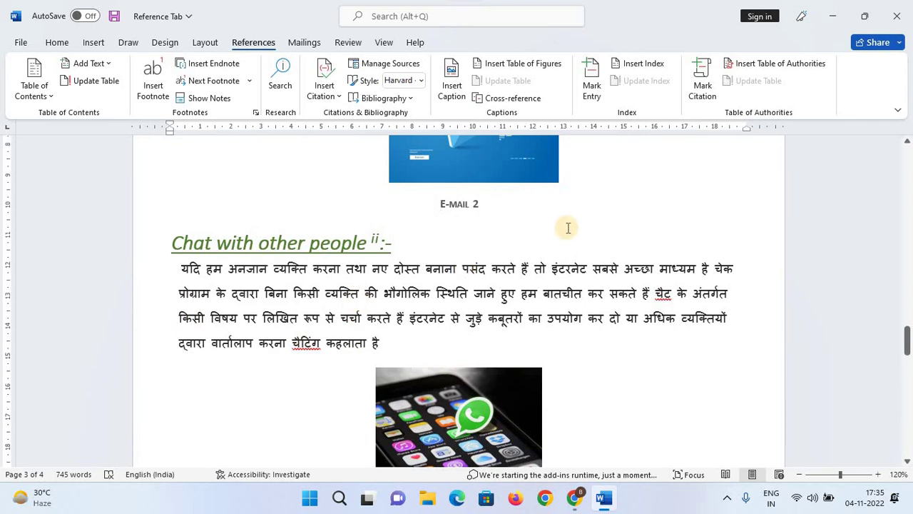
{"action": "scroll", "coordinate": [511, 271], "scroll_direction": "up", "scroll_amount": 2}
{"action": "scroll", "coordinate": [511, 272], "scroll_direction": "up", "scroll_amount": 1}
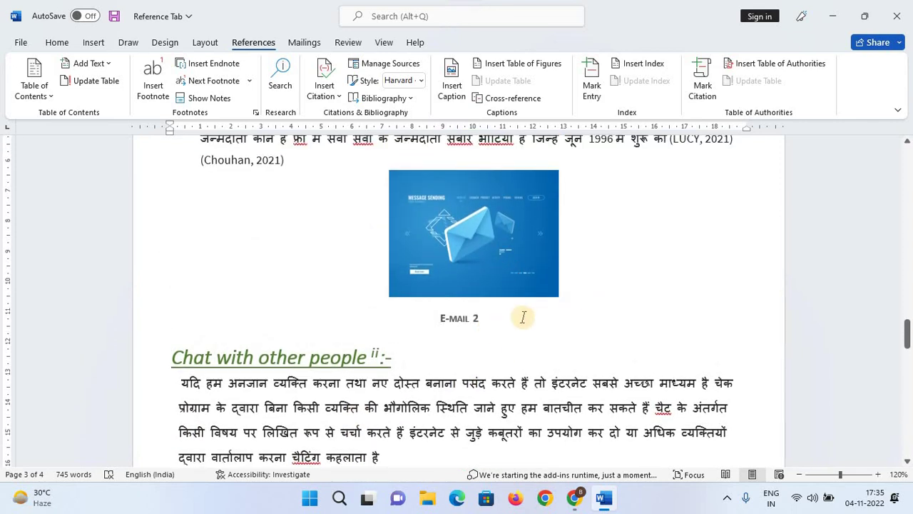
{"action": "left_click", "coordinate": [682, 278]}
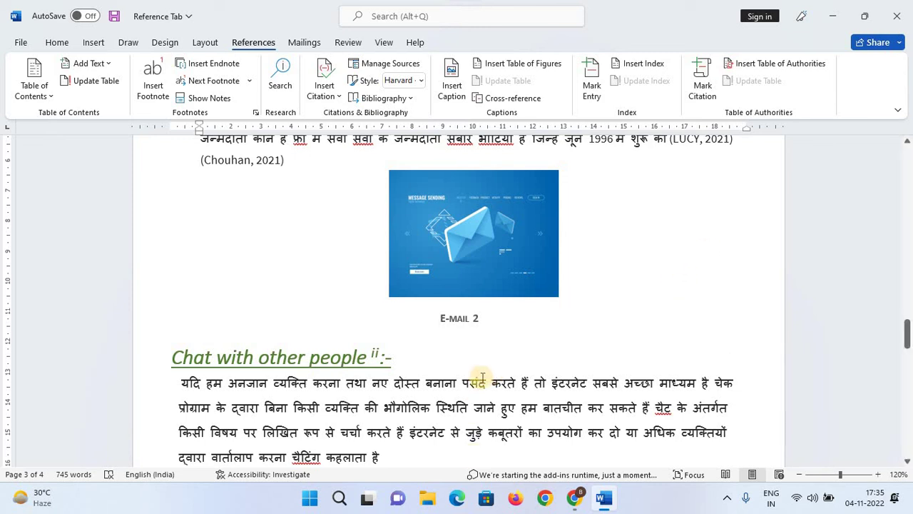
{"action": "scroll", "coordinate": [672, 292], "scroll_direction": "down", "scroll_amount": 2}
{"action": "scroll", "coordinate": [673, 294], "scroll_direction": "down", "scroll_amount": 2}
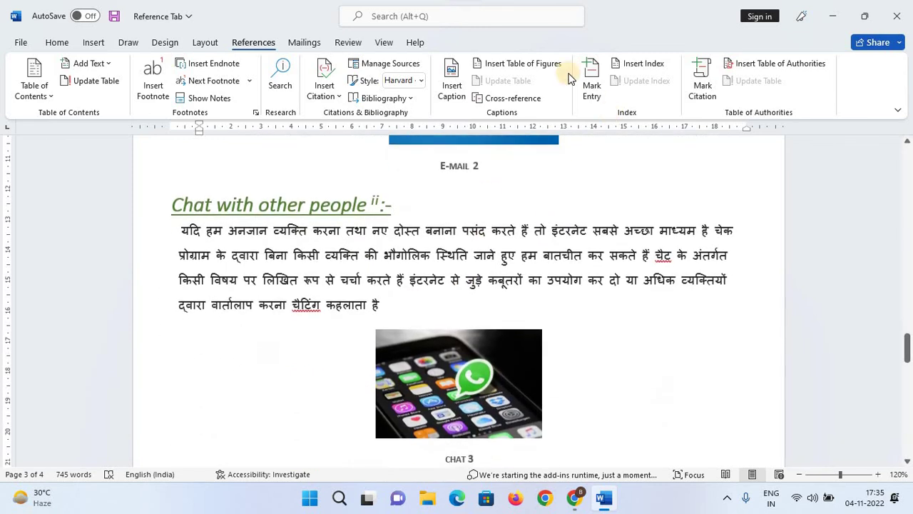
Open the Cross-reference dialog and close it again without inserting anything.
{"action": "left_click", "coordinate": [513, 98]}
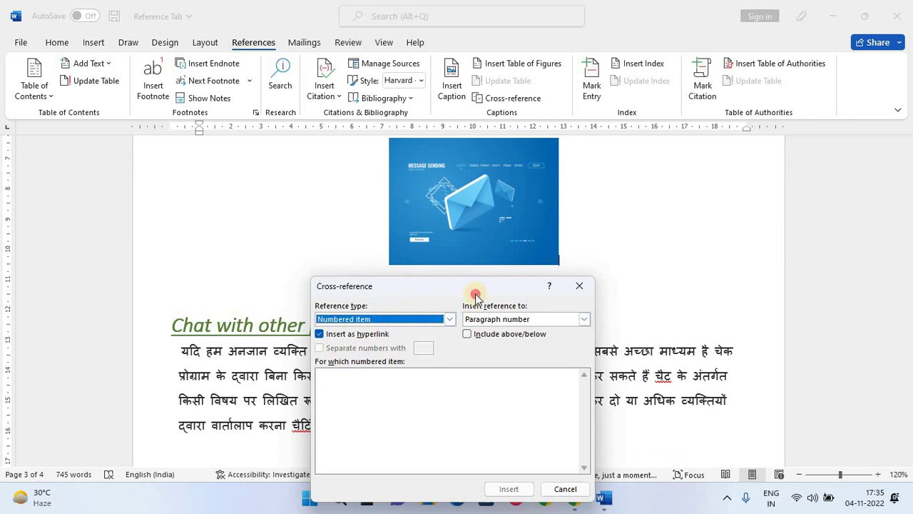
{"action": "left_click_drag", "start_coordinate": [333, 287], "coordinate": [644, 240]}
{"action": "scroll", "coordinate": [367, 361], "scroll_direction": "down", "scroll_amount": 2}
{"action": "scroll", "coordinate": [367, 361], "scroll_direction": "down", "scroll_amount": 10}
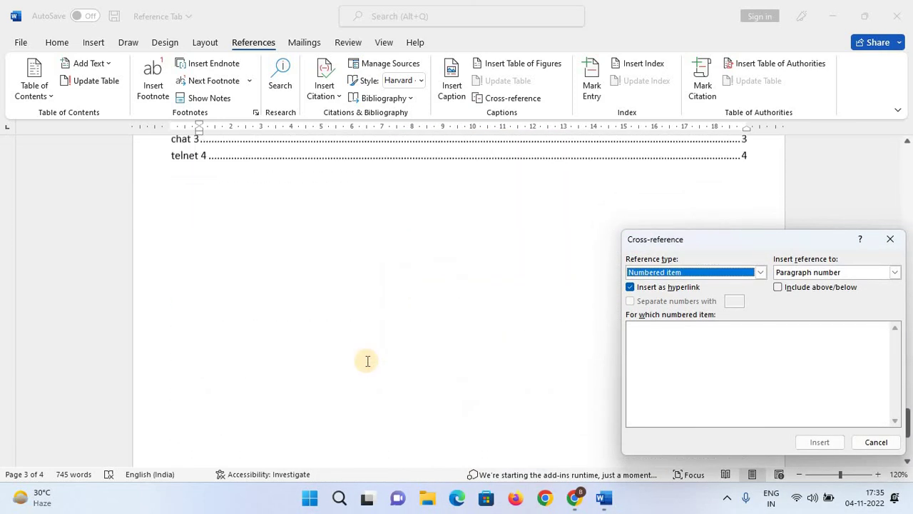
{"action": "scroll", "coordinate": [375, 247], "scroll_direction": "up", "scroll_amount": 1}
{"action": "left_click", "coordinate": [425, 240]}
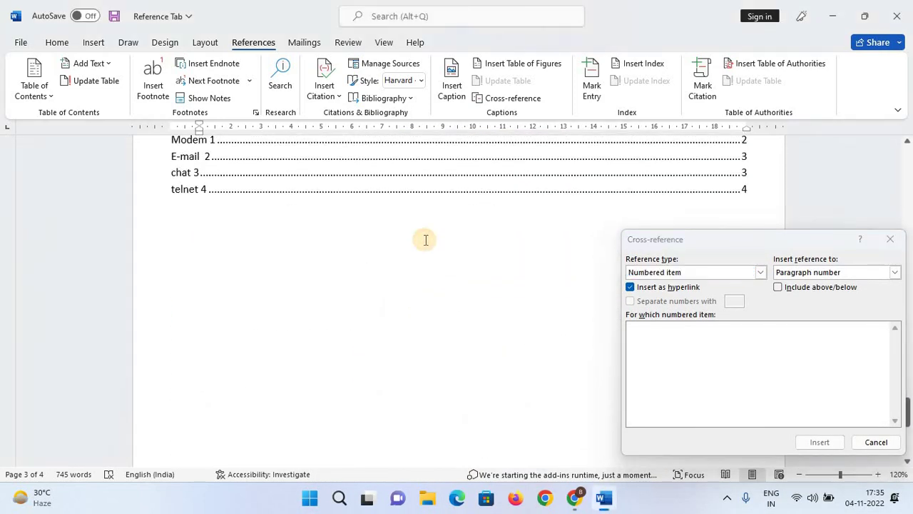
{"action": "left_click", "coordinate": [890, 239]}
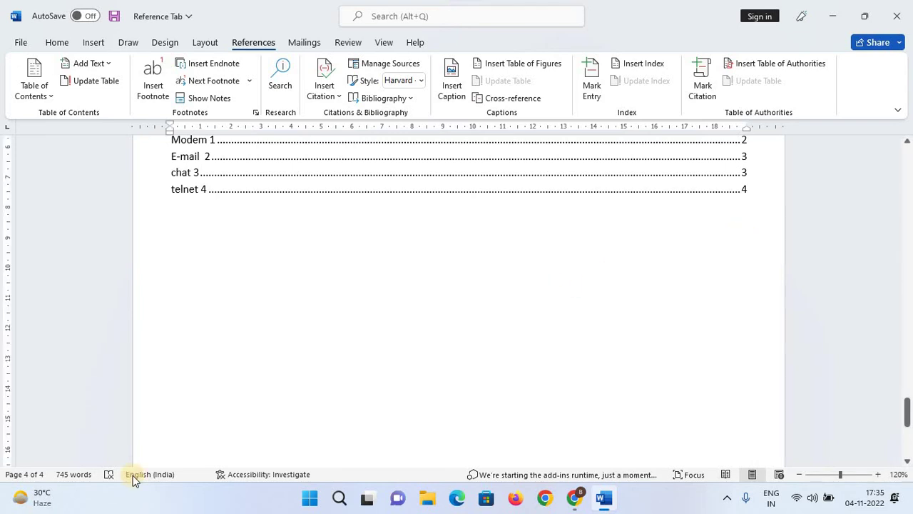
Insert an Endnote cross-reference showing the first endnote's page number, 2.
{"action": "left_click", "coordinate": [539, 100]}
{"action": "left_click_drag", "start_coordinate": [749, 246], "coordinate": [730, 218]}
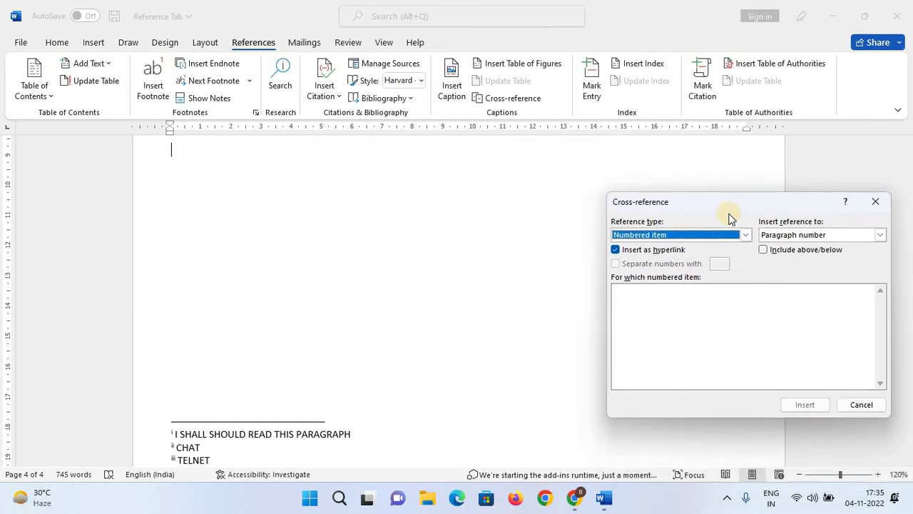
{"action": "left_click", "coordinate": [744, 236]}
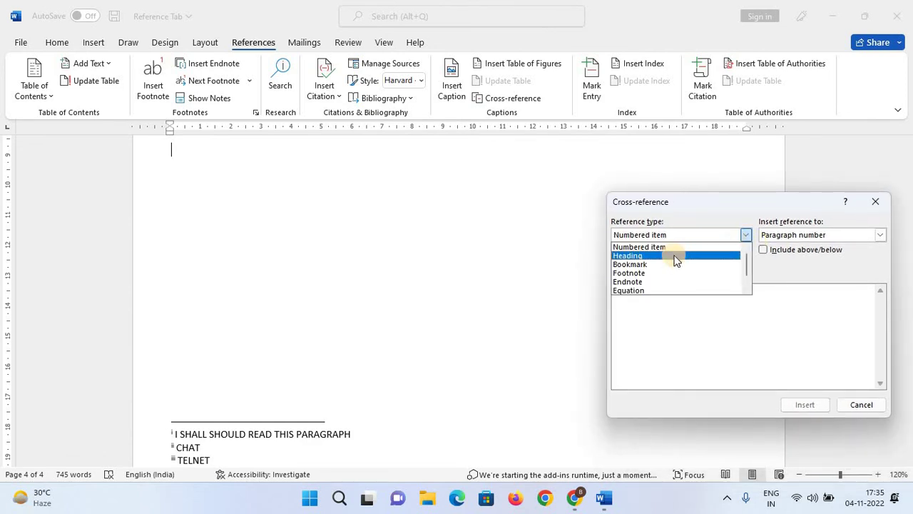
{"action": "scroll", "coordinate": [667, 270], "scroll_direction": "down", "scroll_amount": 1}
{"action": "scroll", "coordinate": [668, 269], "scroll_direction": "up", "scroll_amount": 2}
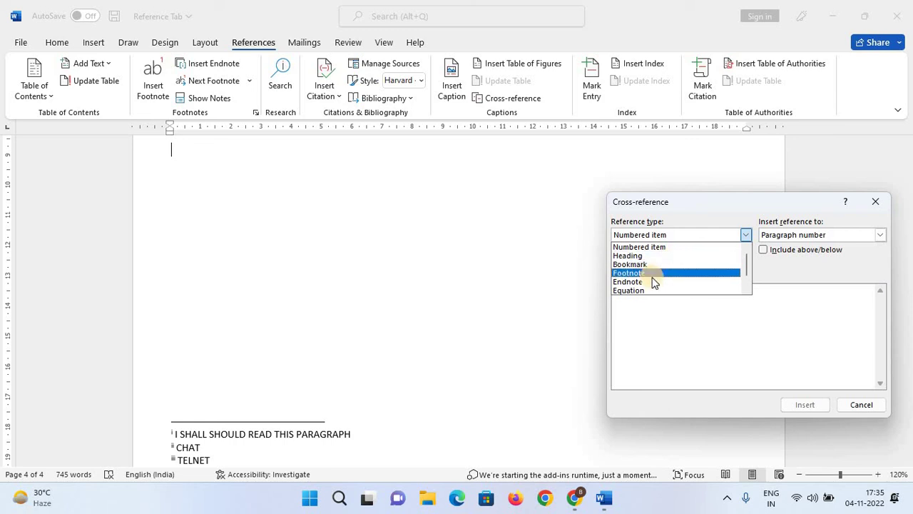
{"action": "left_click", "coordinate": [653, 281]}
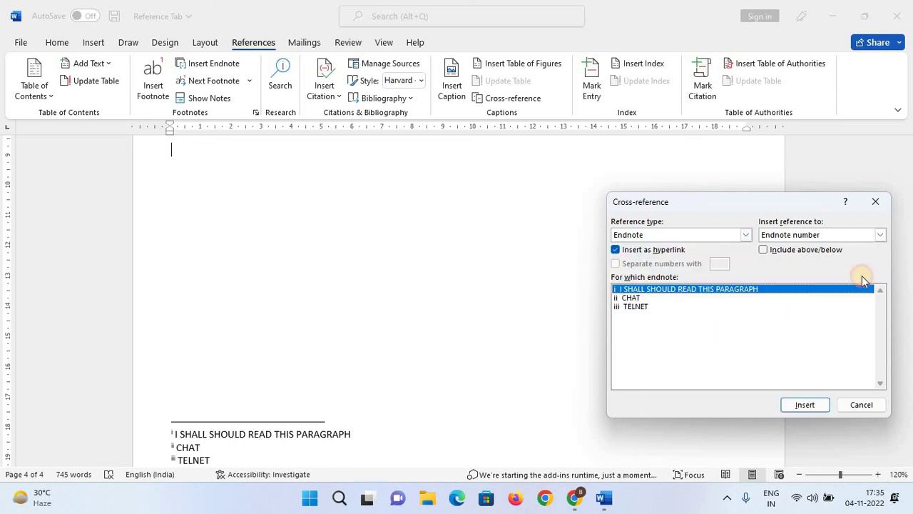
{"action": "left_click", "coordinate": [882, 236]}
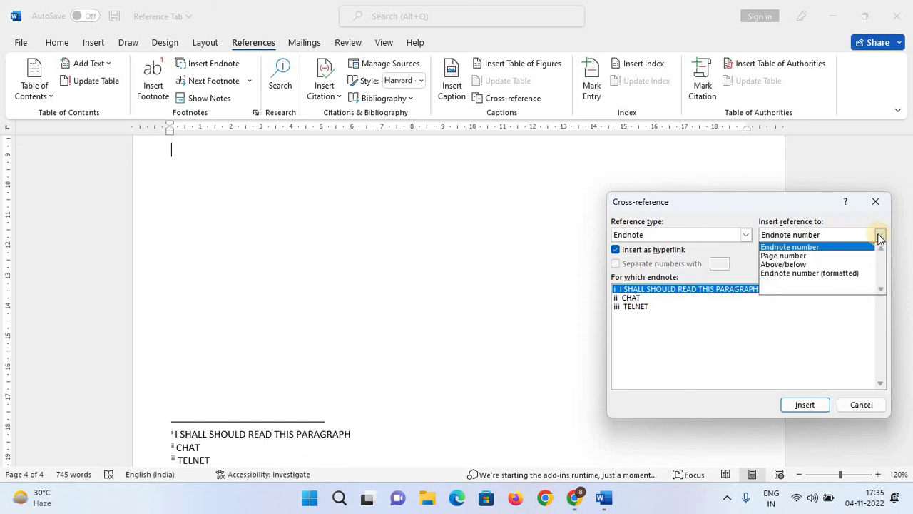
{"action": "left_click", "coordinate": [838, 257]}
{"action": "left_click", "coordinate": [810, 403]}
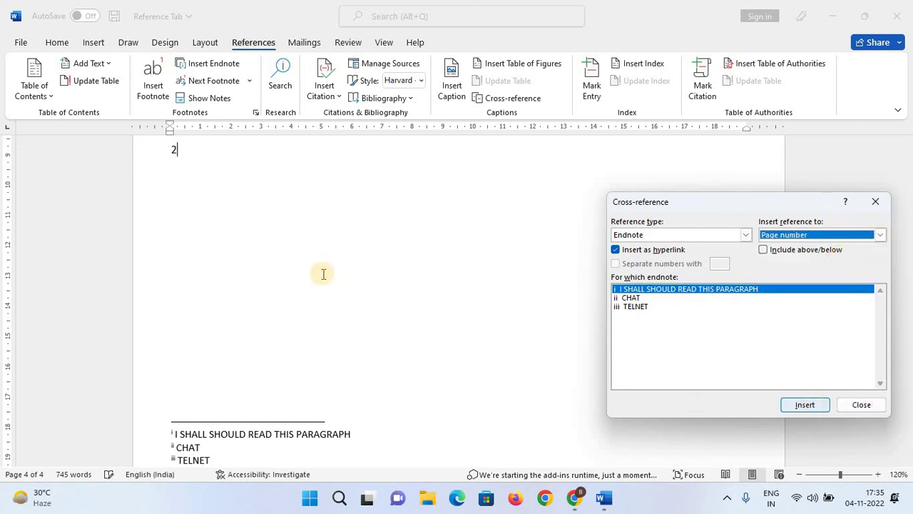
{"action": "left_click", "coordinate": [862, 405]}
Follow the 2 reference to its endnote, then return to the empty line below it.
{"action": "left_click", "coordinate": [179, 208]}
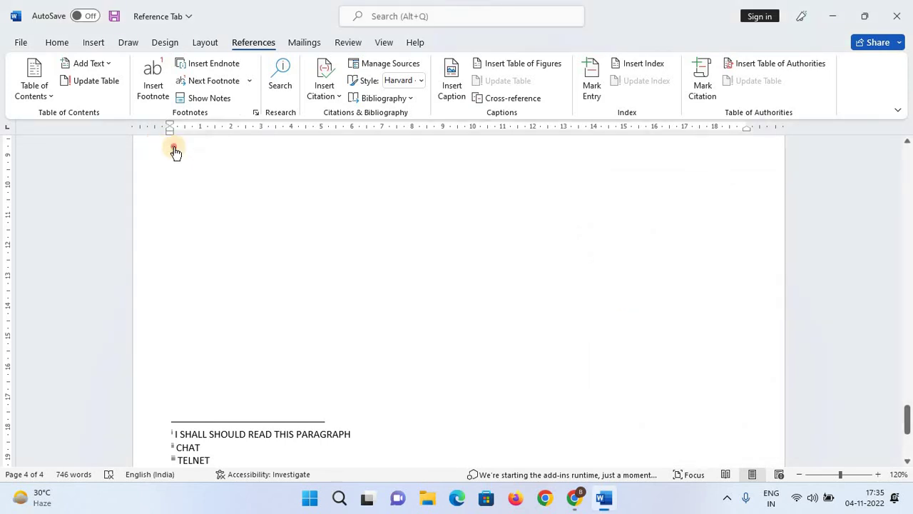
{"action": "left_click", "coordinate": [175, 149], "text": "ctrl"}
{"action": "left_click", "coordinate": [373, 261]}
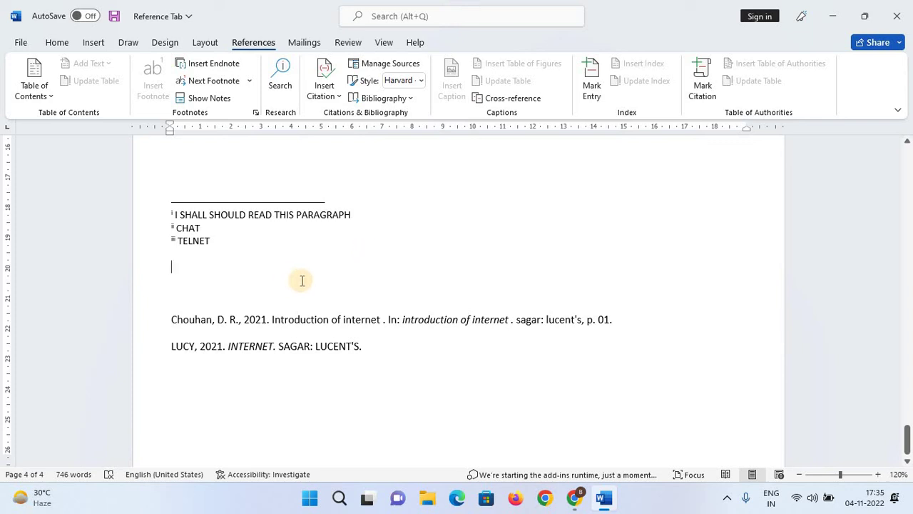
{"action": "scroll", "coordinate": [350, 274], "scroll_direction": "up", "scroll_amount": 5}
{"action": "scroll", "coordinate": [294, 271], "scroll_direction": "up", "scroll_amount": 1}
{"action": "left_click", "coordinate": [290, 262]}
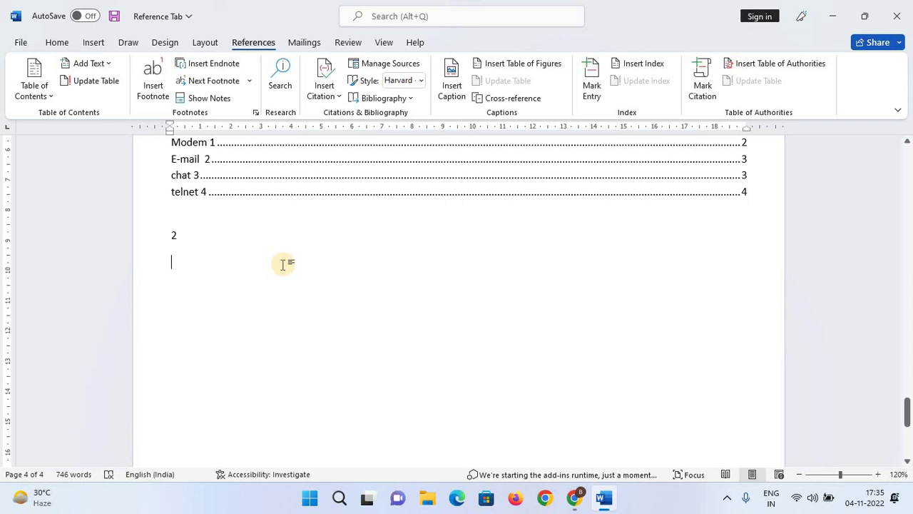
Insert a Figure cross-reference to 'E-mail 2' showing its page number, 3.
{"action": "left_click", "coordinate": [528, 98]}
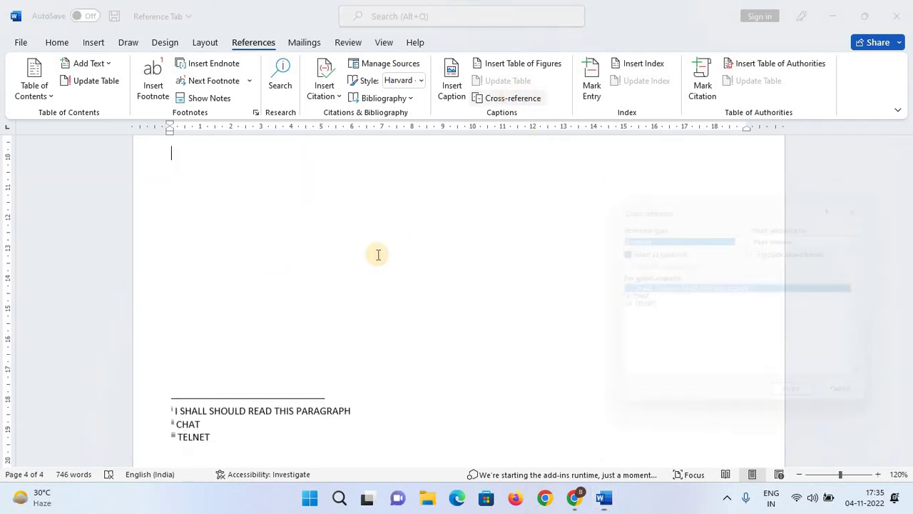
{"action": "left_click", "coordinate": [742, 238]}
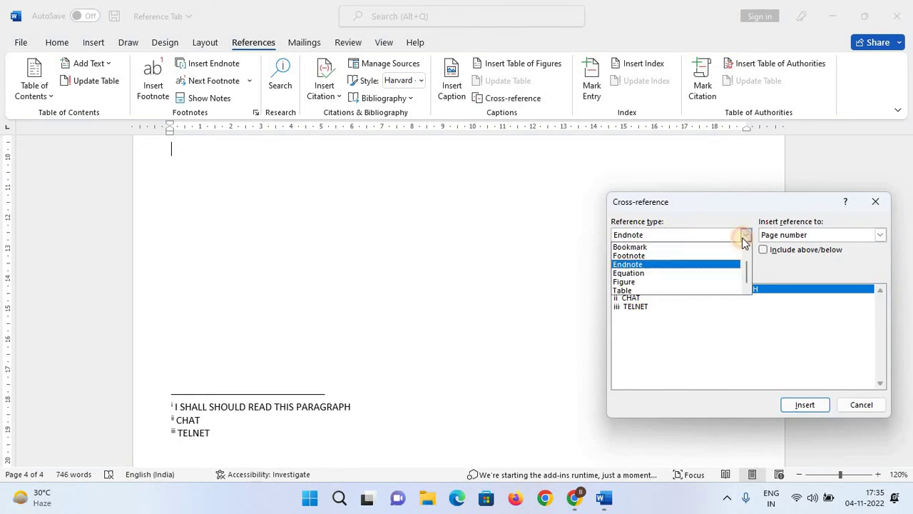
{"action": "scroll", "coordinate": [673, 259], "scroll_direction": "up", "scroll_amount": 1}
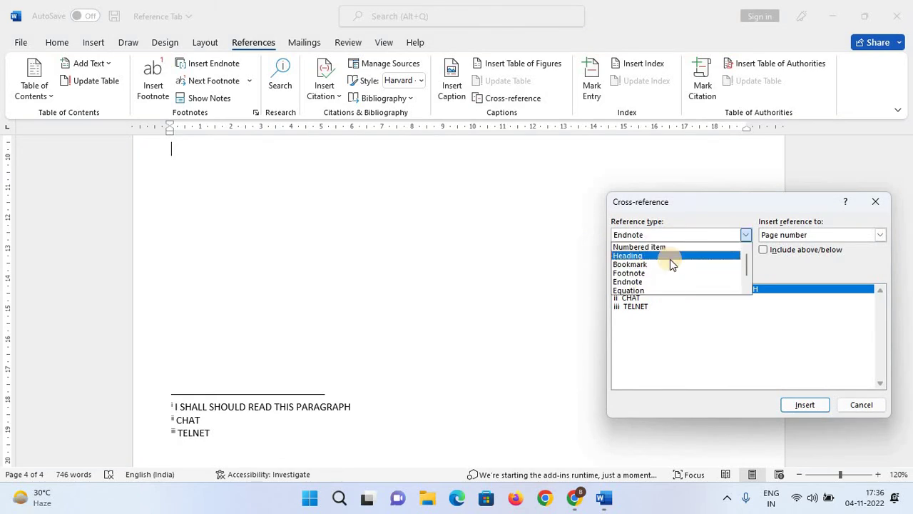
{"action": "scroll", "coordinate": [666, 264], "scroll_direction": "down", "scroll_amount": 1}
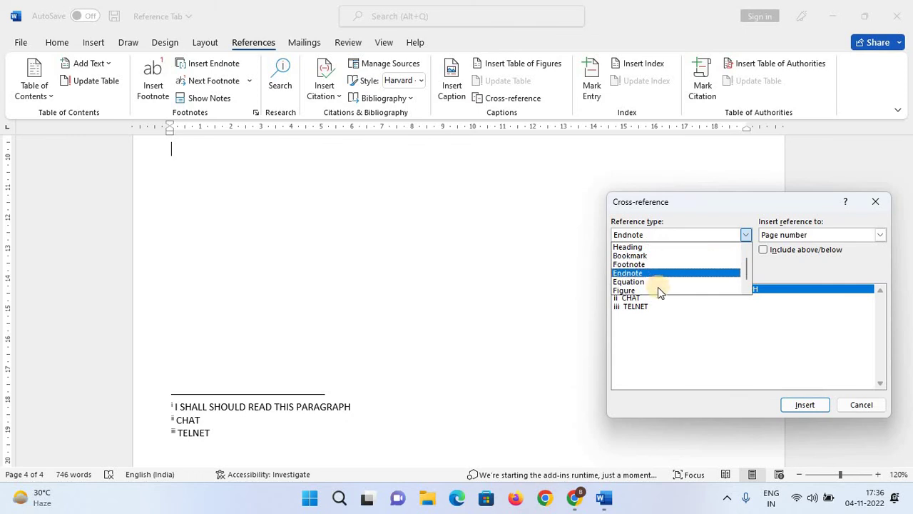
{"action": "left_click", "coordinate": [658, 289]}
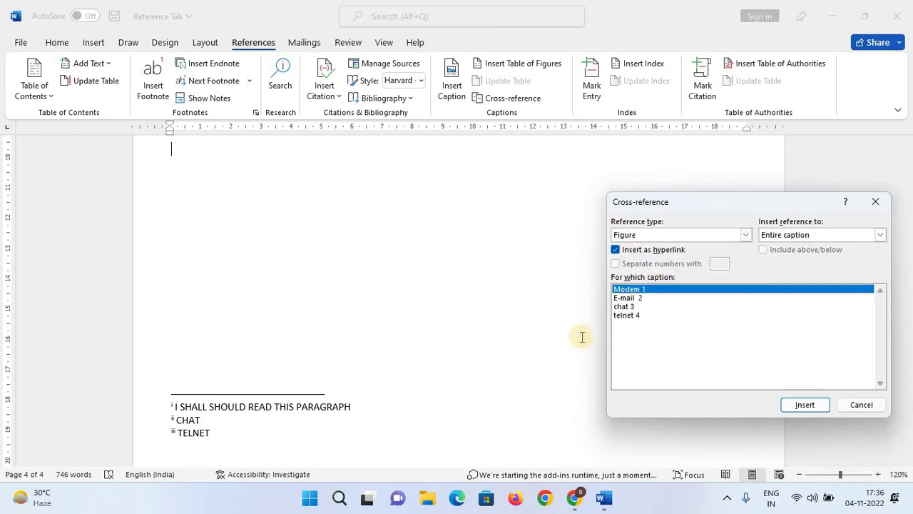
{"action": "left_click", "coordinate": [633, 299]}
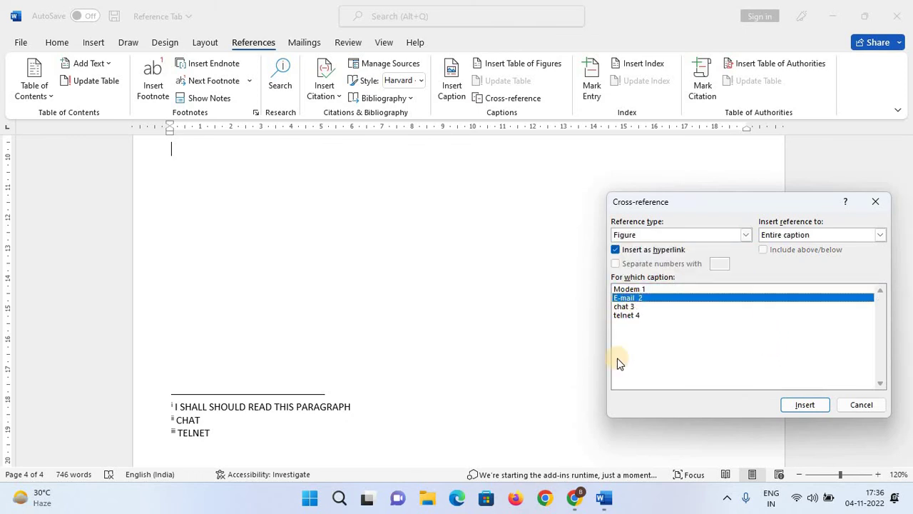
{"action": "left_click", "coordinate": [883, 235]}
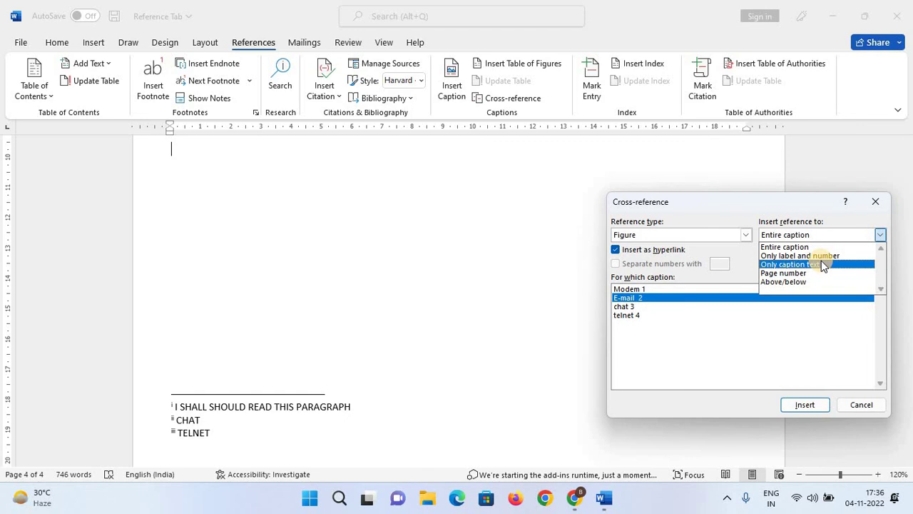
{"action": "left_click", "coordinate": [799, 274]}
{"action": "left_click", "coordinate": [806, 405]}
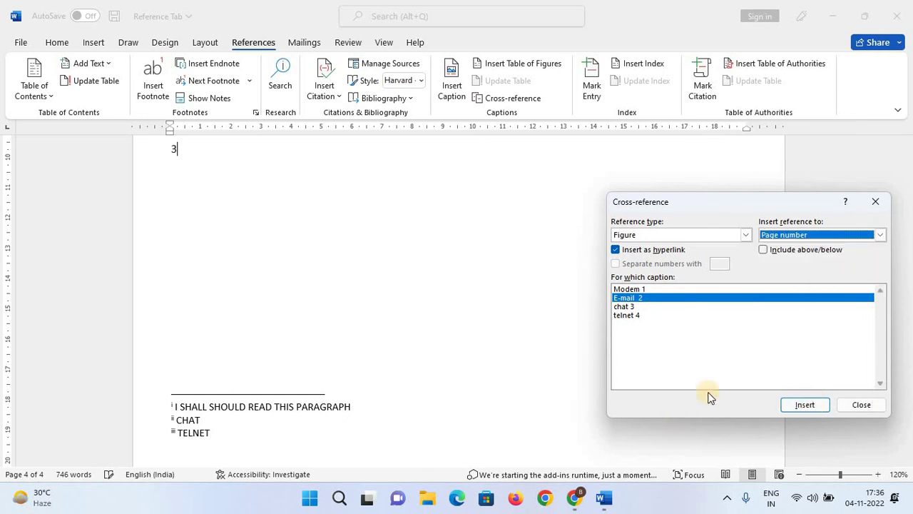
{"action": "left_click", "coordinate": [853, 405]}
Scroll up from page 4 to the Introduction heading and briefly select it.
{"action": "scroll", "coordinate": [187, 272], "scroll_direction": "up", "scroll_amount": 3}
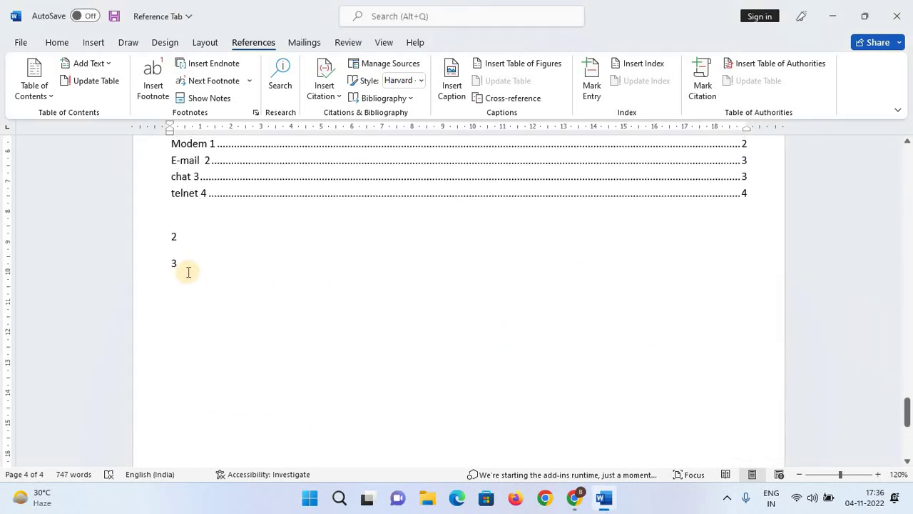
{"action": "scroll", "coordinate": [184, 266], "scroll_direction": "up", "scroll_amount": 2}
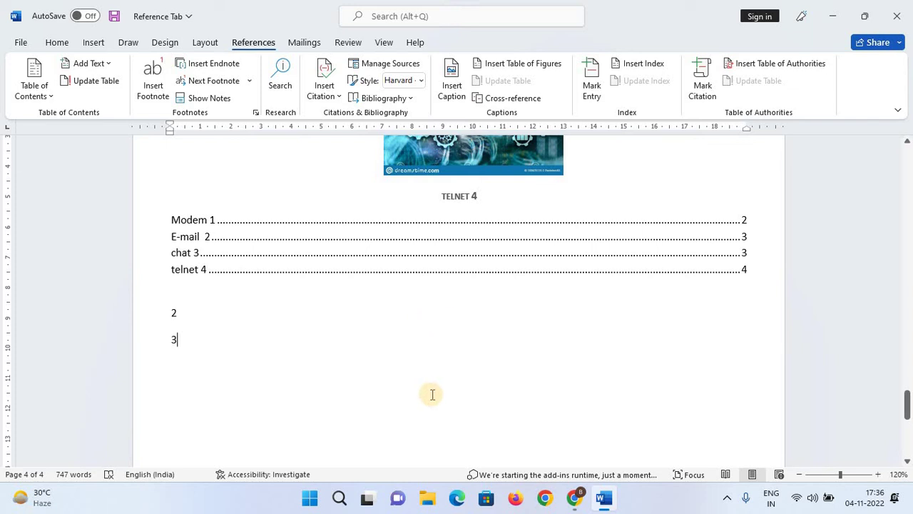
{"action": "scroll", "coordinate": [450, 356], "scroll_direction": "up", "scroll_amount": 2}
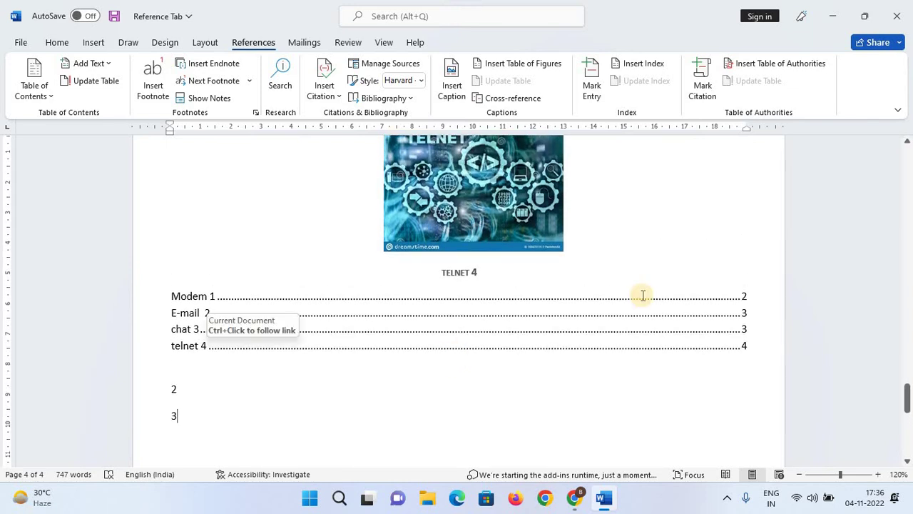
{"action": "scroll", "coordinate": [656, 269], "scroll_direction": "up", "scroll_amount": 6}
{"action": "scroll", "coordinate": [545, 304], "scroll_direction": "up", "scroll_amount": 20}
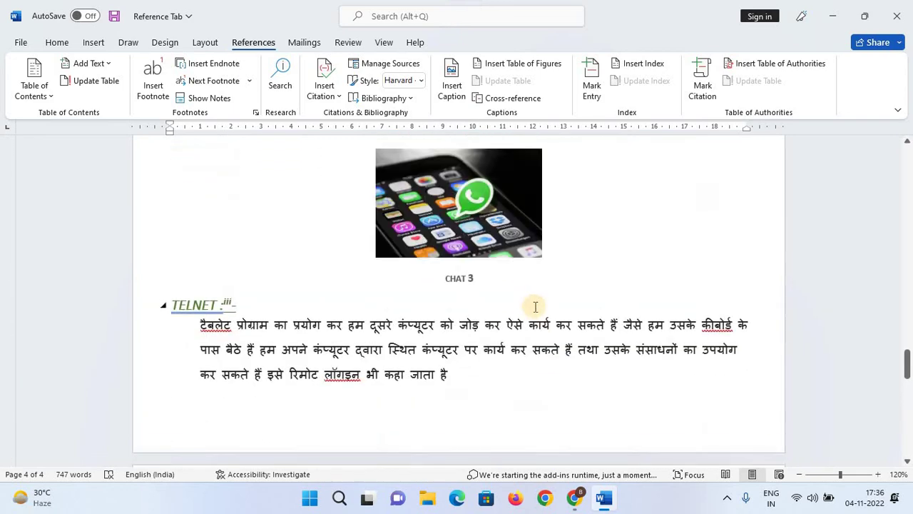
{"action": "scroll", "coordinate": [523, 309], "scroll_direction": "up", "scroll_amount": 15}
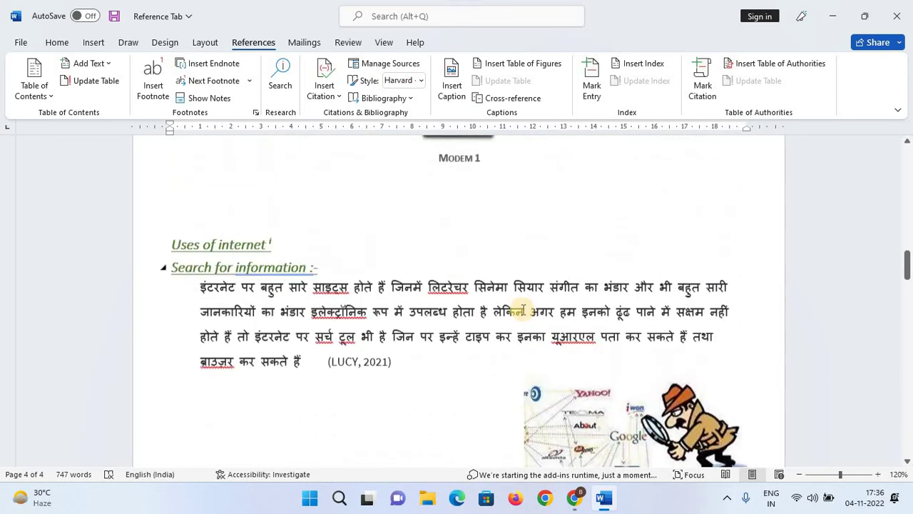
{"action": "scroll", "coordinate": [523, 309], "scroll_direction": "up", "scroll_amount": 15}
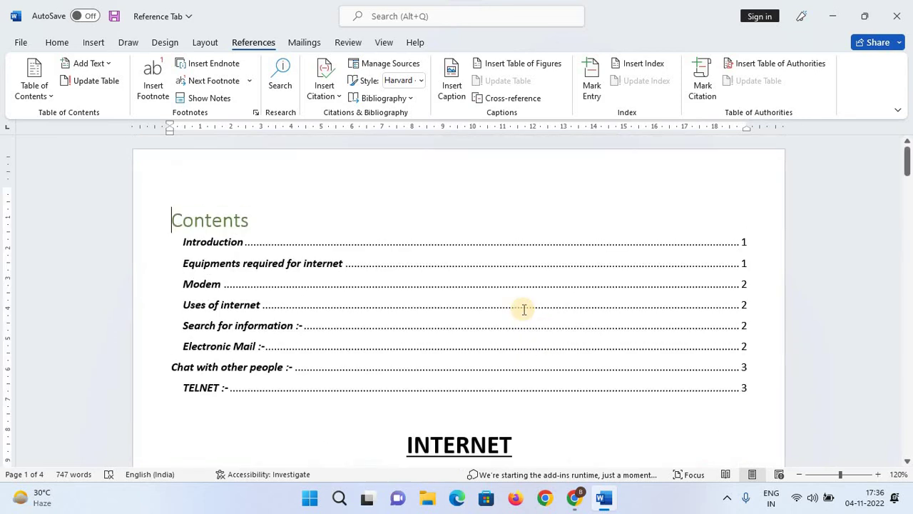
{"action": "scroll", "coordinate": [214, 316], "scroll_direction": "down", "scroll_amount": 6}
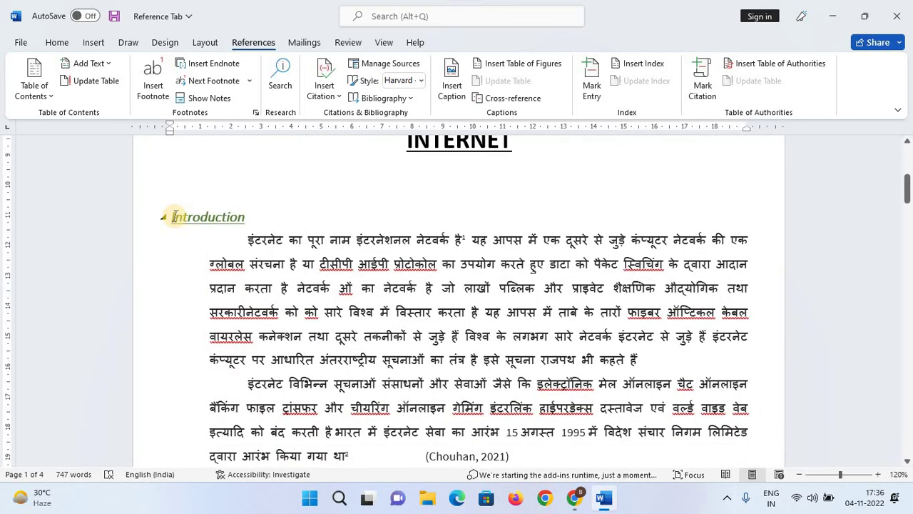
{"action": "left_click_drag", "start_coordinate": [168, 217], "coordinate": [261, 217]}
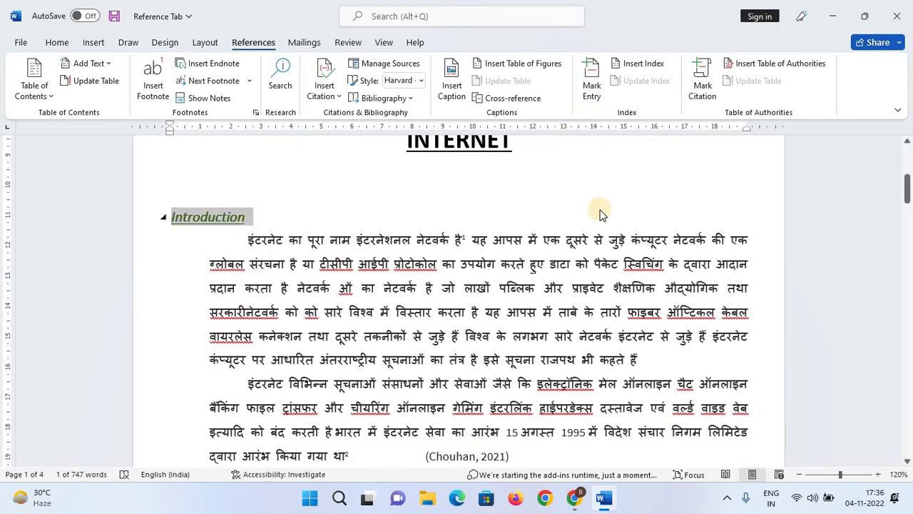
{"action": "key", "text": "Right"}
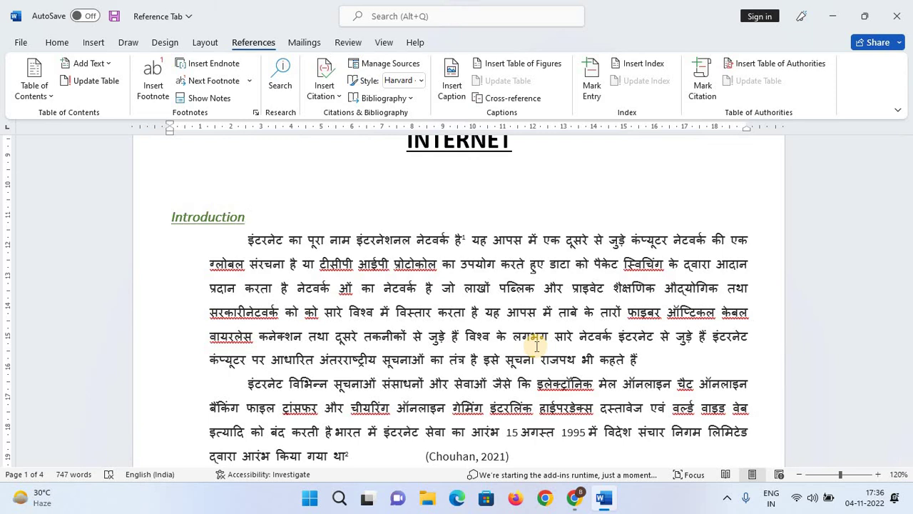
Mark the Introduction phrase इसे सूचना राजपथ भी कहते हैं with Mark Entry.
{"action": "scroll", "coordinate": [532, 347], "scroll_direction": "down", "scroll_amount": 1}
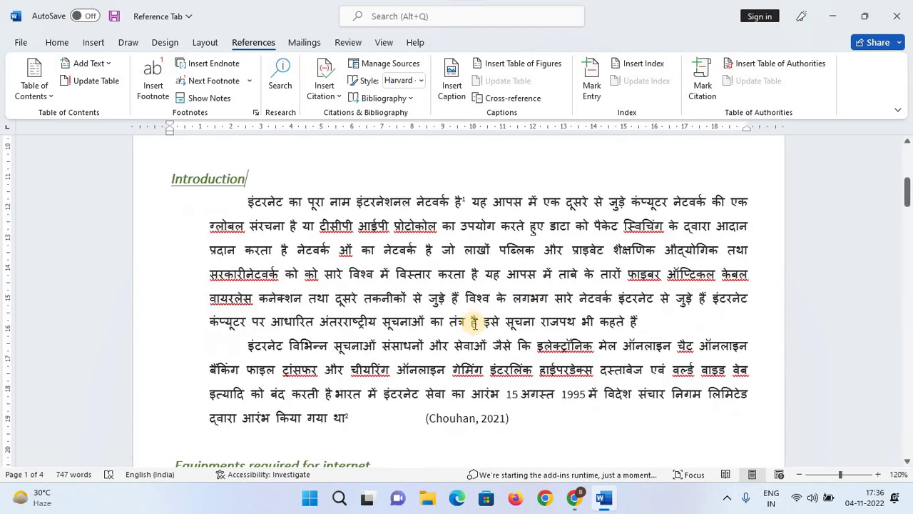
{"action": "left_click_drag", "start_coordinate": [487, 322], "coordinate": [639, 322]}
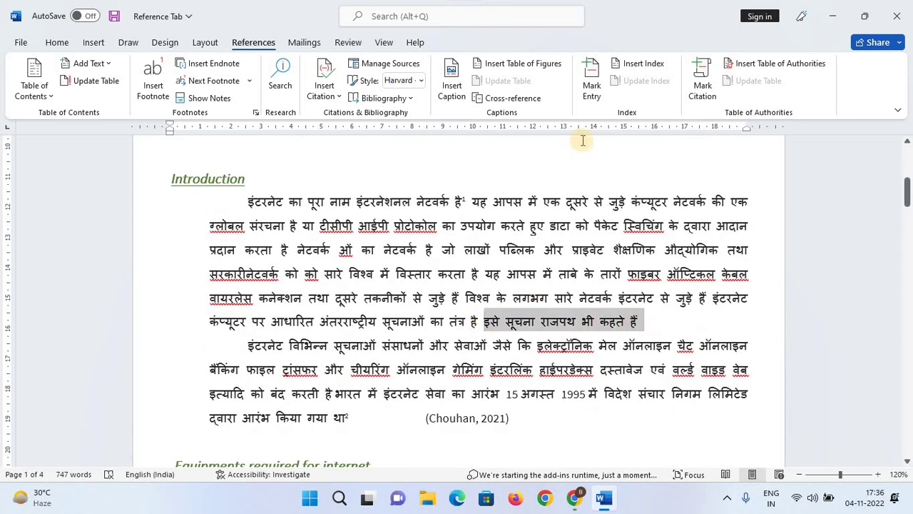
{"action": "left_click", "coordinate": [592, 84]}
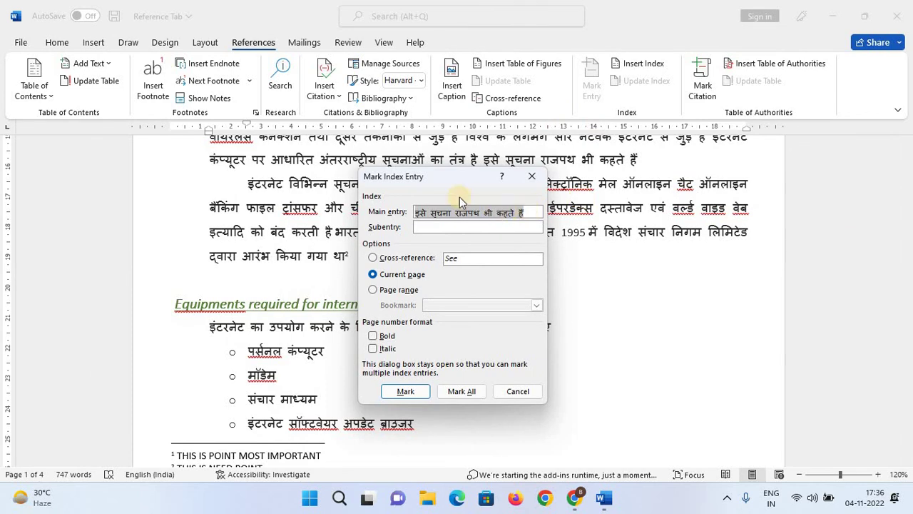
{"action": "left_click_drag", "start_coordinate": [461, 182], "coordinate": [557, 181]}
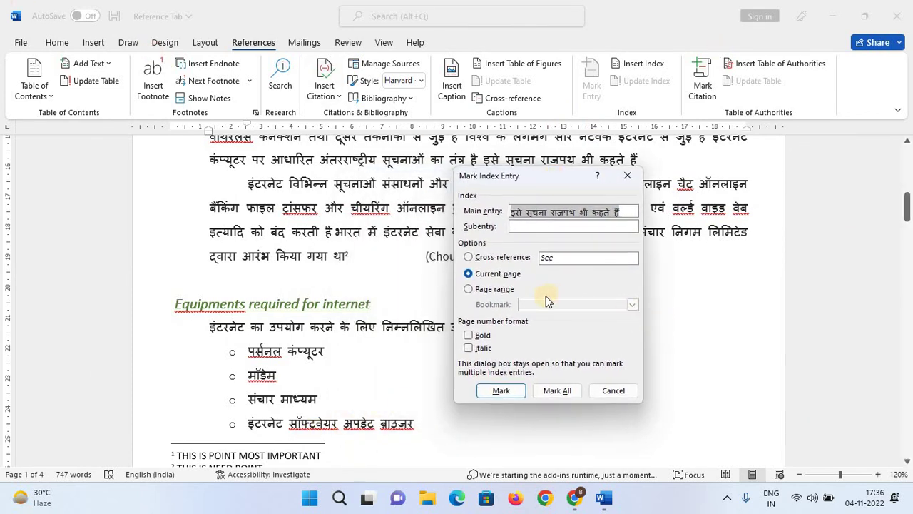
{"action": "left_click", "coordinate": [509, 393]}
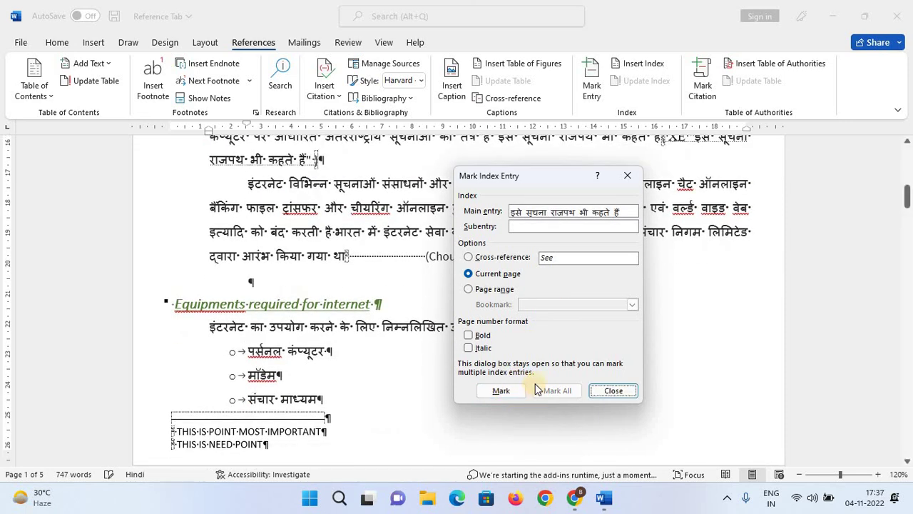
{"action": "left_click_drag", "start_coordinate": [556, 181], "coordinate": [709, 269]}
{"action": "scroll", "coordinate": [399, 223], "scroll_direction": "up", "scroll_amount": 3}
{"action": "scroll", "coordinate": [402, 223], "scroll_direction": "up", "scroll_amount": 2}
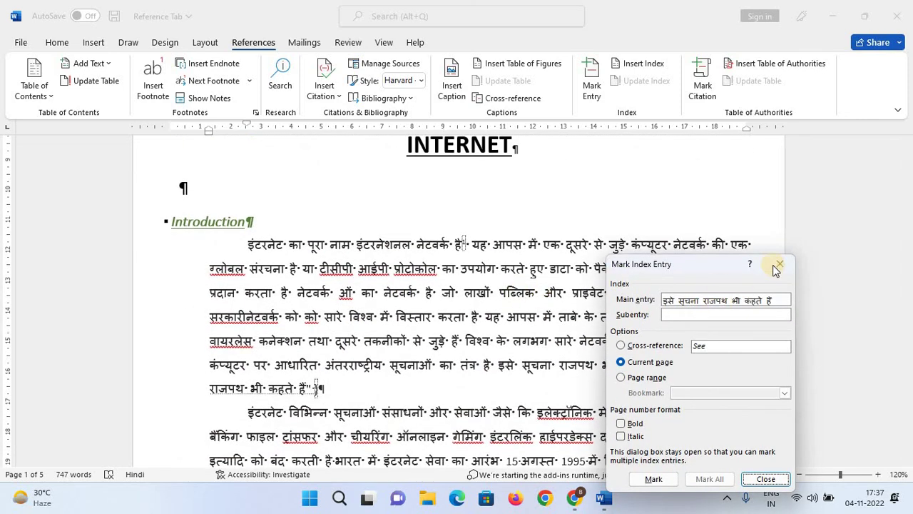
{"action": "left_click", "coordinate": [778, 266]}
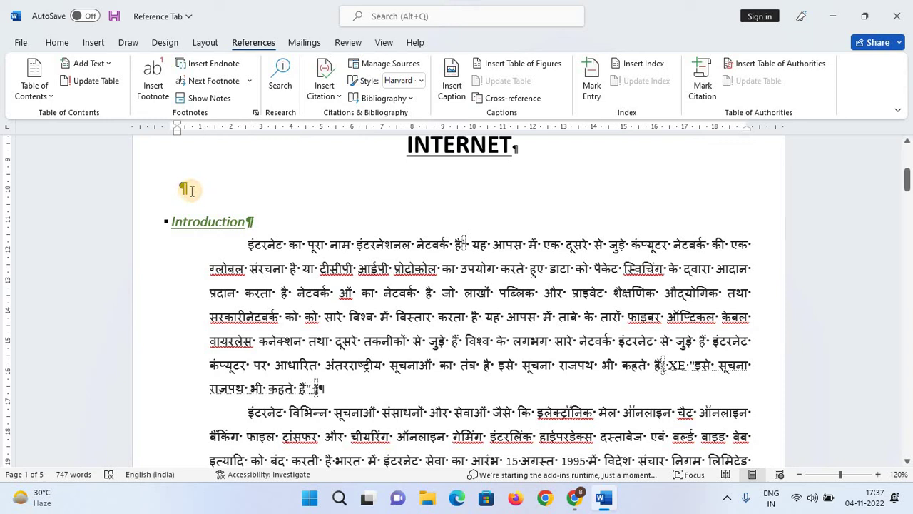
{"action": "scroll", "coordinate": [347, 240], "scroll_direction": "down", "scroll_amount": 5}
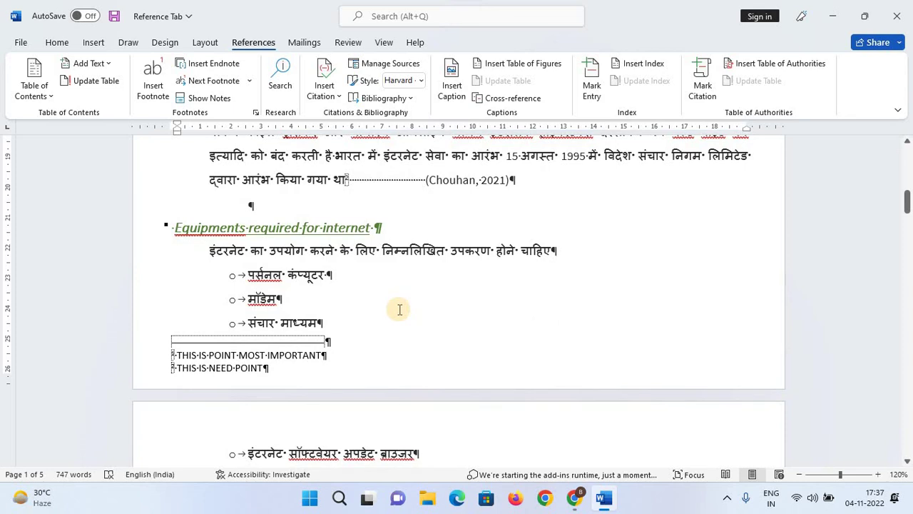
{"action": "scroll", "coordinate": [400, 309], "scroll_direction": "down", "scroll_amount": 4}
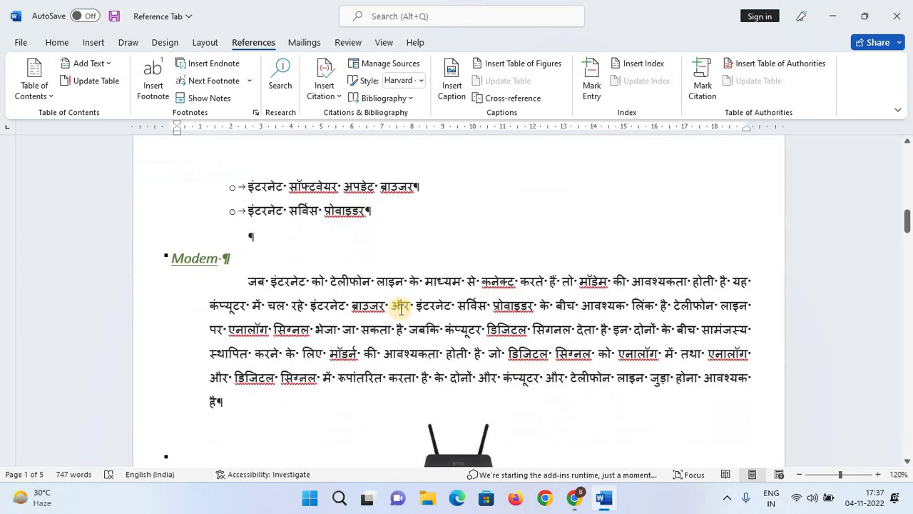
{"action": "scroll", "coordinate": [400, 308], "scroll_direction": "up", "scroll_amount": 8}
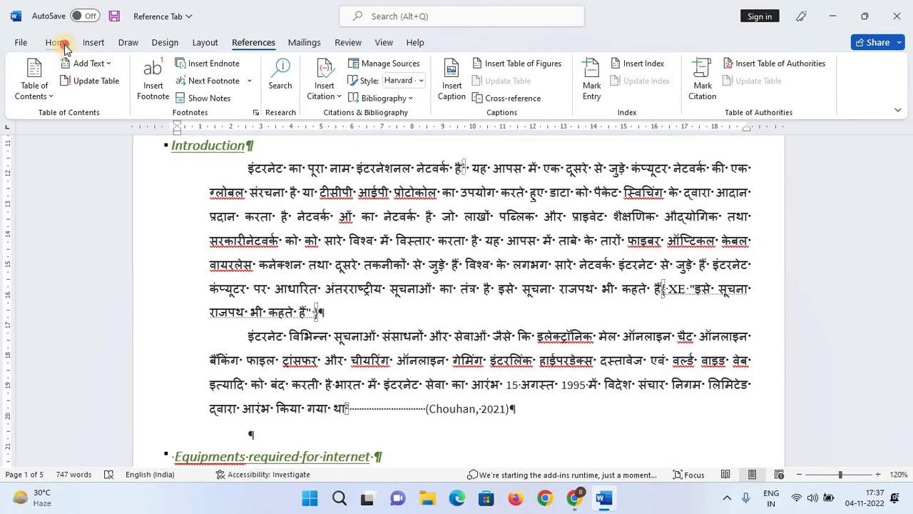
Toggle the formatting marks with Show/Hide ¶ on the Home tab.
{"action": "left_click", "coordinate": [64, 45]}
{"action": "left_click", "coordinate": [468, 71]}
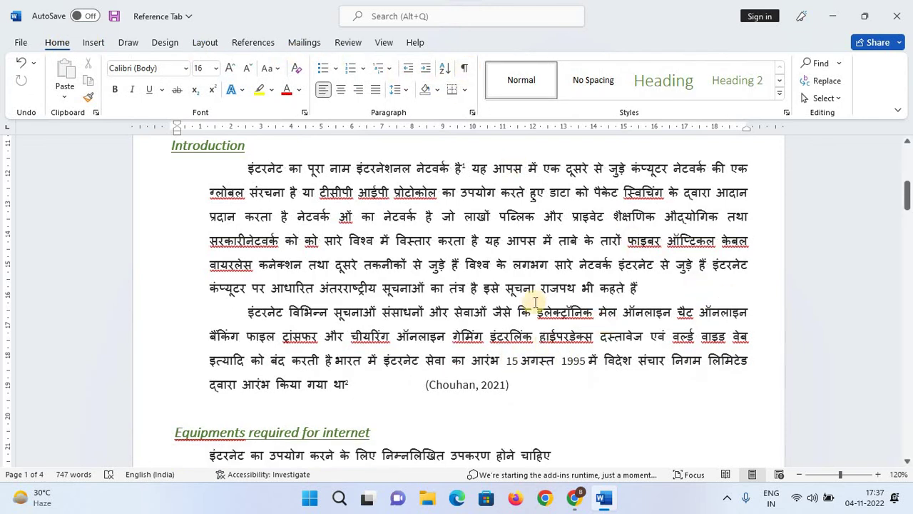
{"action": "scroll", "coordinate": [542, 293], "scroll_direction": "down", "scroll_amount": 2}
{"action": "scroll", "coordinate": [549, 284], "scroll_direction": "up", "scroll_amount": 1}
{"action": "scroll", "coordinate": [428, 306], "scroll_direction": "down", "scroll_amount": 4}
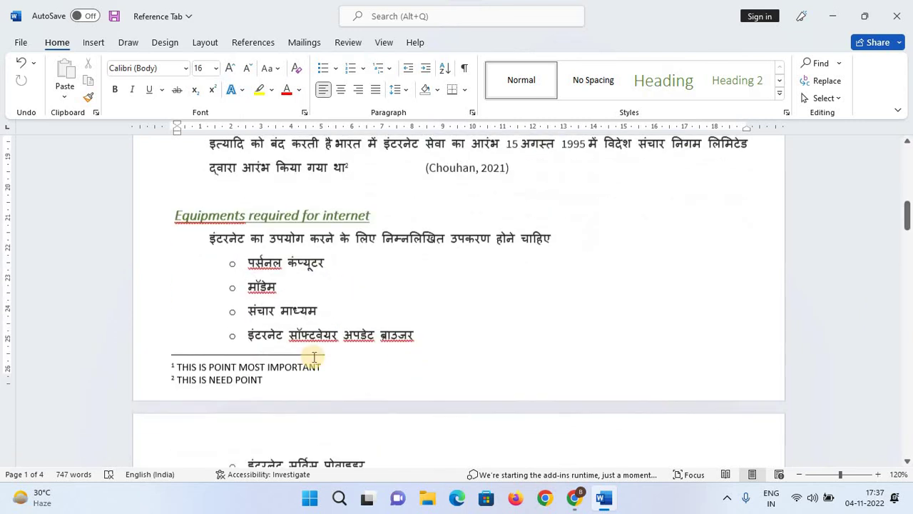
{"action": "scroll", "coordinate": [208, 319], "scroll_direction": "down", "scroll_amount": 3}
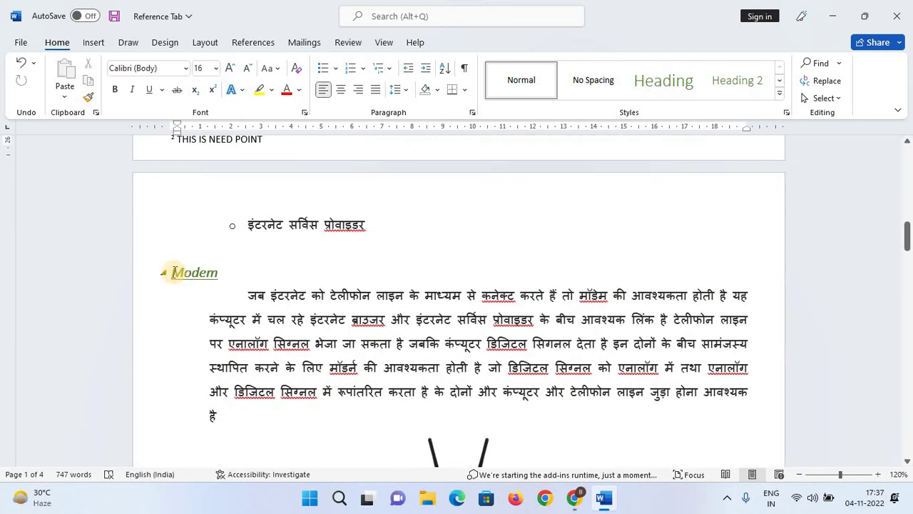
Mark the Modem heading as an index entry.
{"action": "left_click_drag", "start_coordinate": [173, 272], "coordinate": [225, 273]}
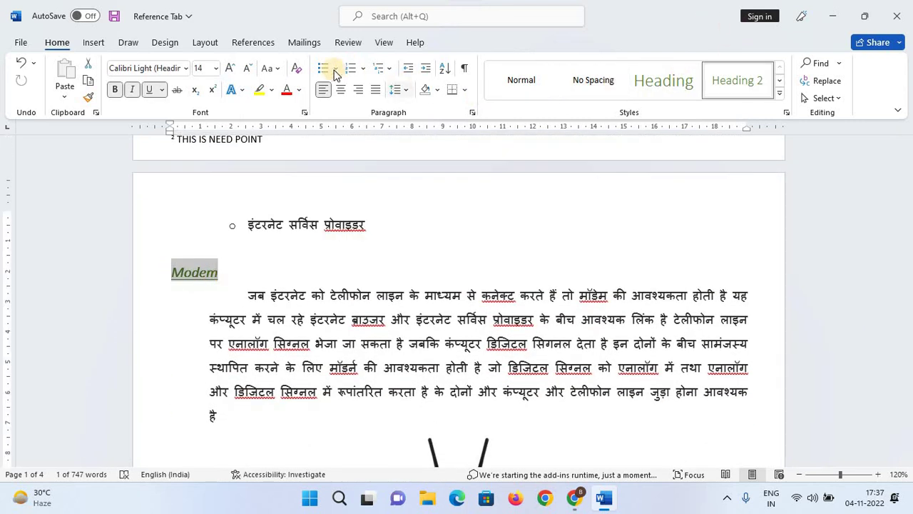
{"action": "left_click", "coordinate": [251, 42]}
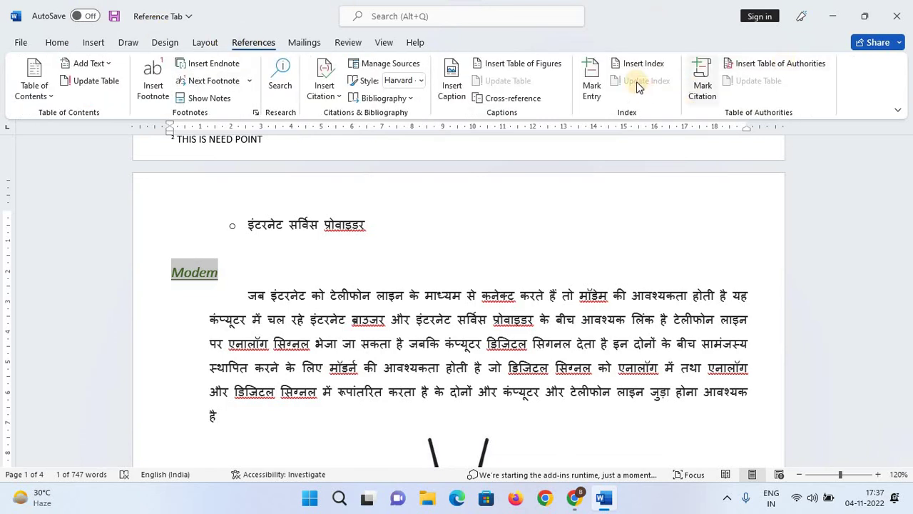
{"action": "left_click", "coordinate": [591, 85]}
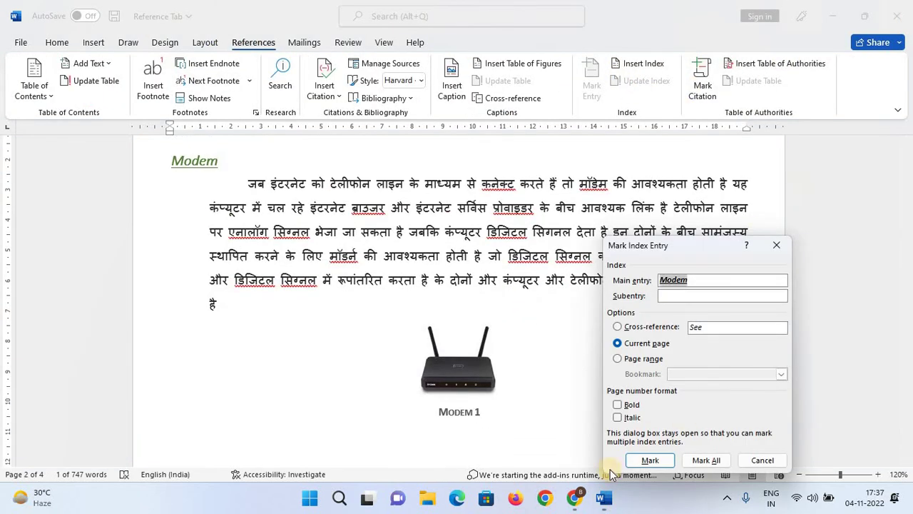
{"action": "left_click", "coordinate": [651, 460]}
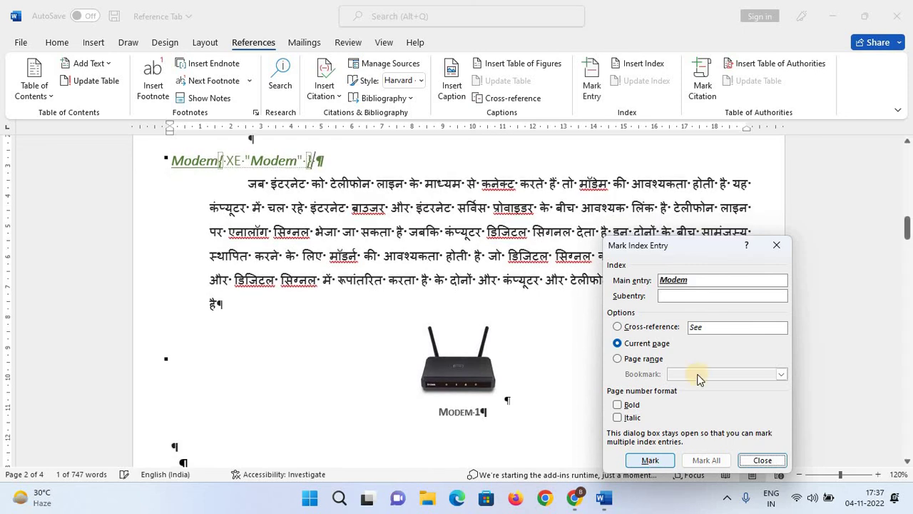
{"action": "left_click", "coordinate": [777, 244]}
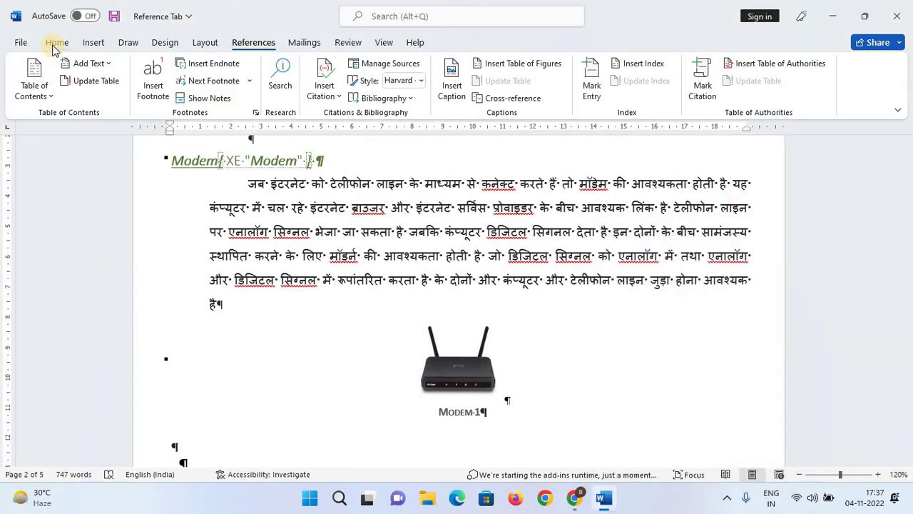
Mark the Search for information heading as an index entry and hide formatting marks.
{"action": "scroll", "coordinate": [218, 336], "scroll_direction": "down", "scroll_amount": 3}
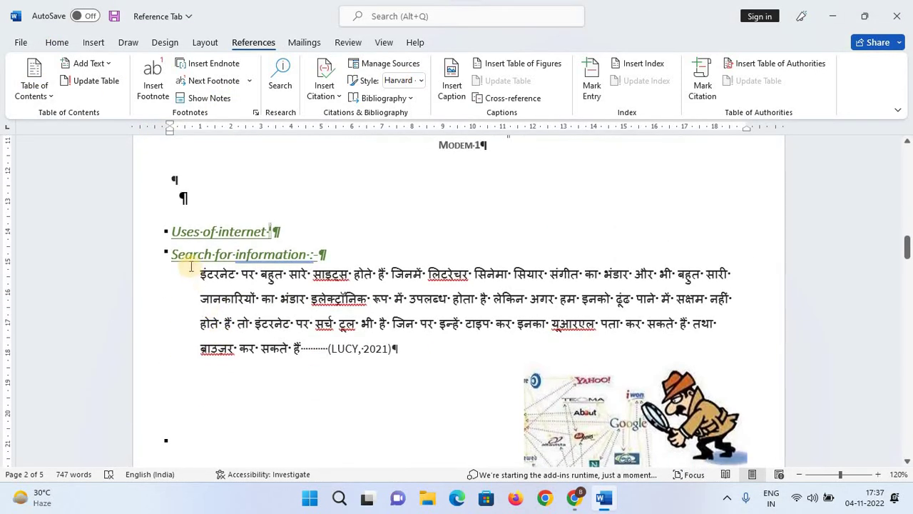
{"action": "left_click_drag", "start_coordinate": [173, 254], "coordinate": [312, 255]}
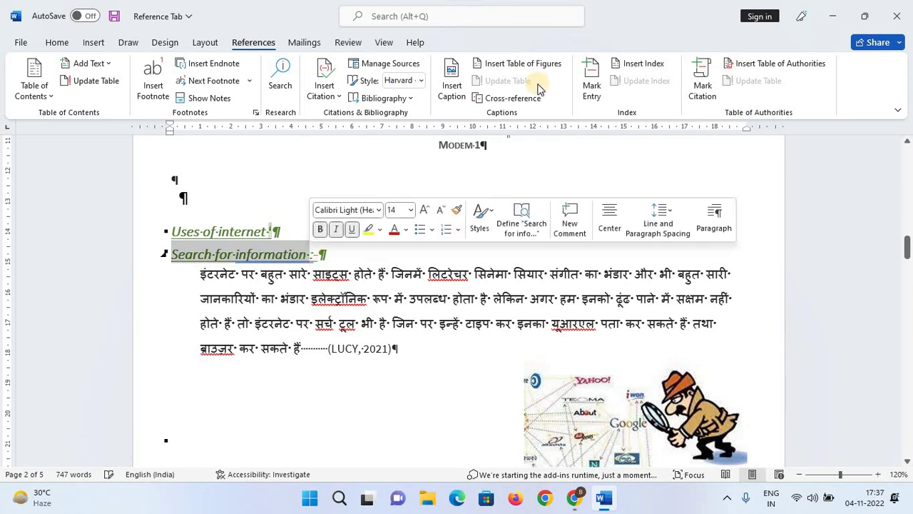
{"action": "left_click", "coordinate": [596, 96]}
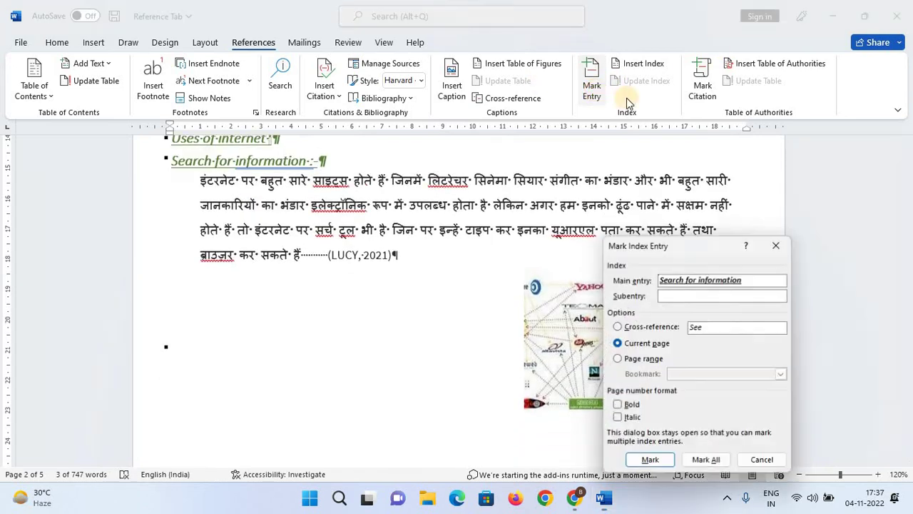
{"action": "left_click", "coordinate": [650, 459]}
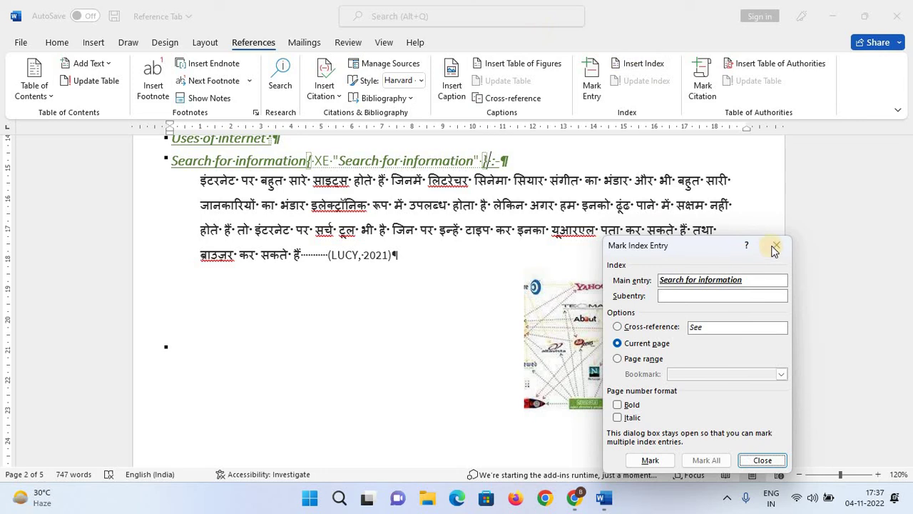
{"action": "left_click", "coordinate": [775, 248]}
{"action": "key", "text": "alt+h"}
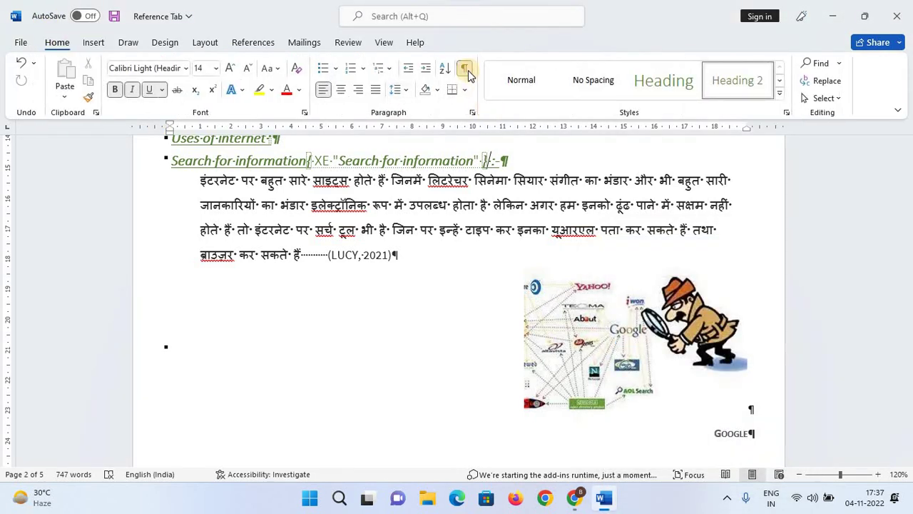
{"action": "left_click", "coordinate": [464, 68]}
{"action": "scroll", "coordinate": [347, 179], "scroll_direction": "up", "scroll_amount": 3}
Insert a two-column index below the table of figures.
{"action": "scroll", "coordinate": [347, 180], "scroll_direction": "up", "scroll_amount": 1}
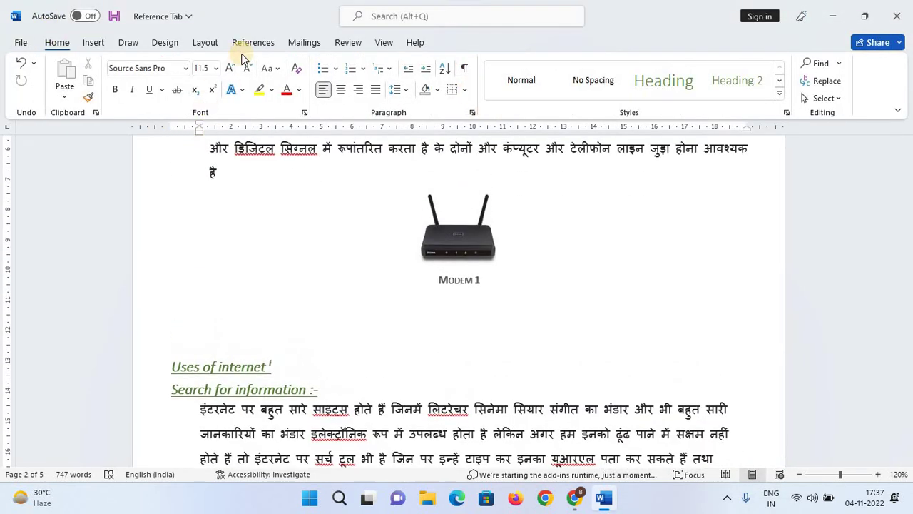
{"action": "left_click", "coordinate": [240, 47]}
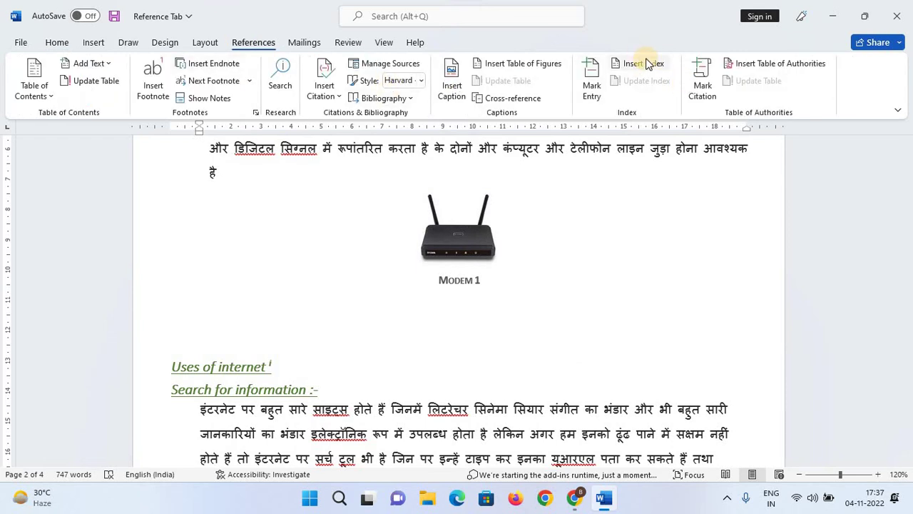
{"action": "scroll", "coordinate": [540, 308], "scroll_direction": "down", "scroll_amount": 20}
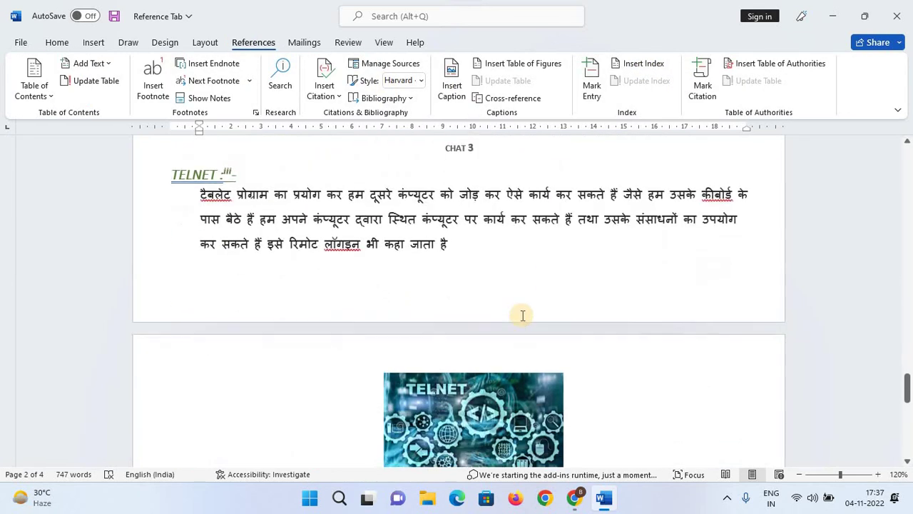
{"action": "scroll", "coordinate": [522, 315], "scroll_direction": "down", "scroll_amount": 1}
{"action": "left_click", "coordinate": [289, 286]}
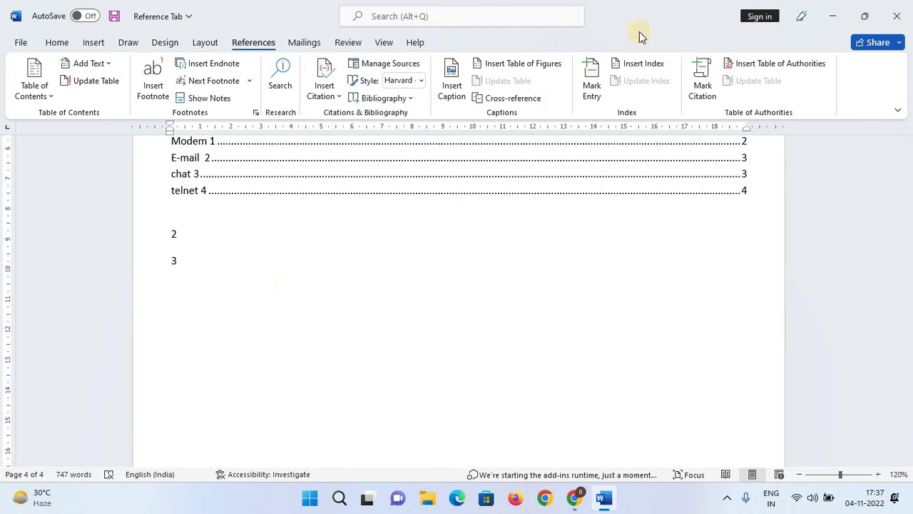
{"action": "left_click", "coordinate": [654, 64]}
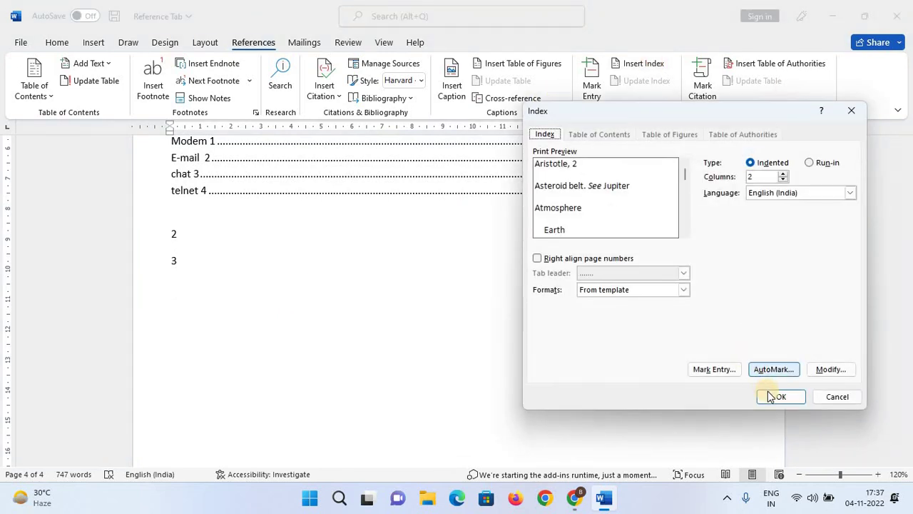
{"action": "left_click", "coordinate": [774, 401]}
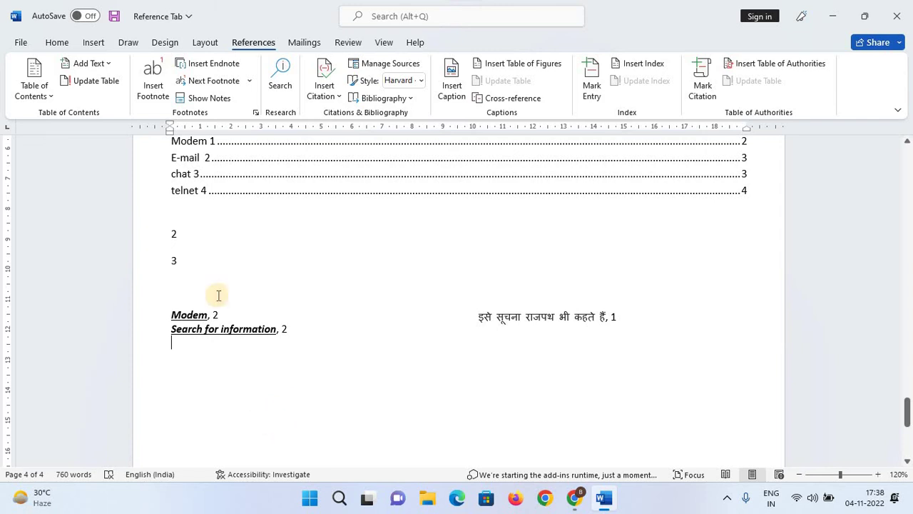
Check the Modem and Hindi phrase entries in the new index.
{"action": "double_click", "coordinate": [183, 314]}
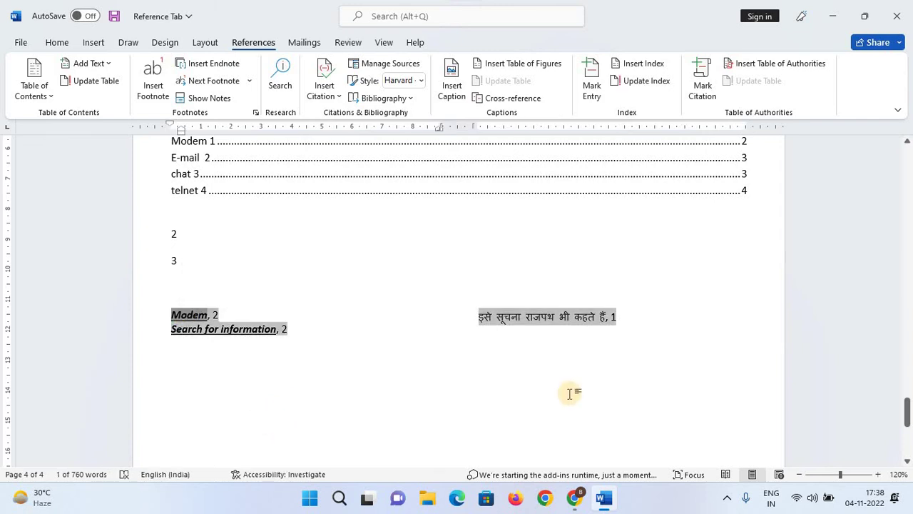
{"action": "left_click", "coordinate": [174, 394]}
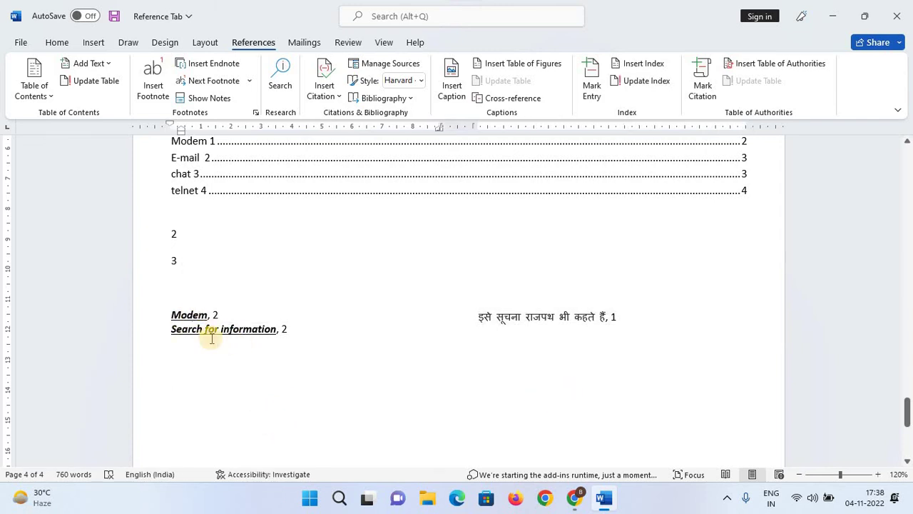
{"action": "left_click", "coordinate": [223, 330]}
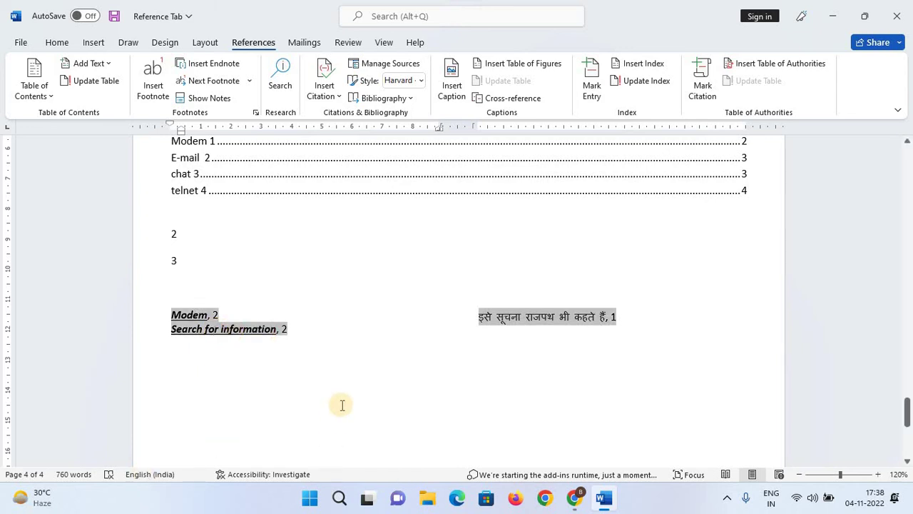
{"action": "left_click", "coordinate": [387, 349]}
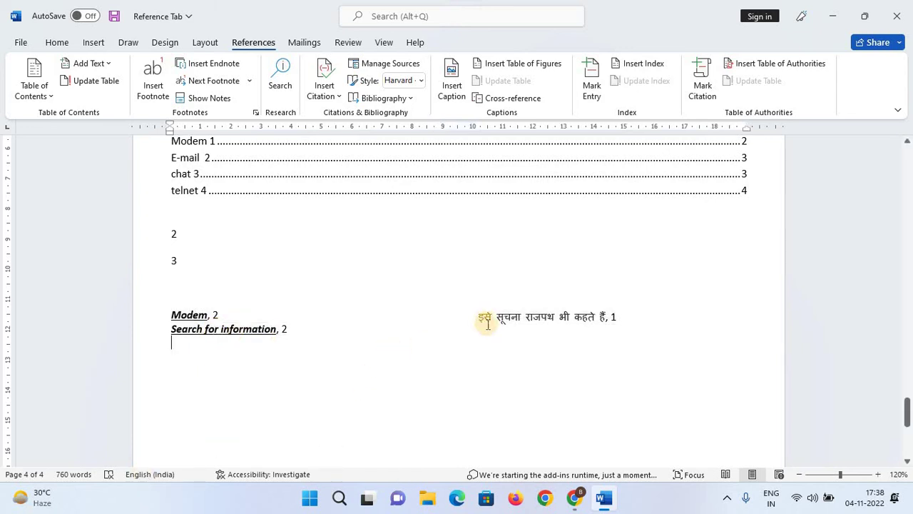
{"action": "left_click", "coordinate": [594, 317]}
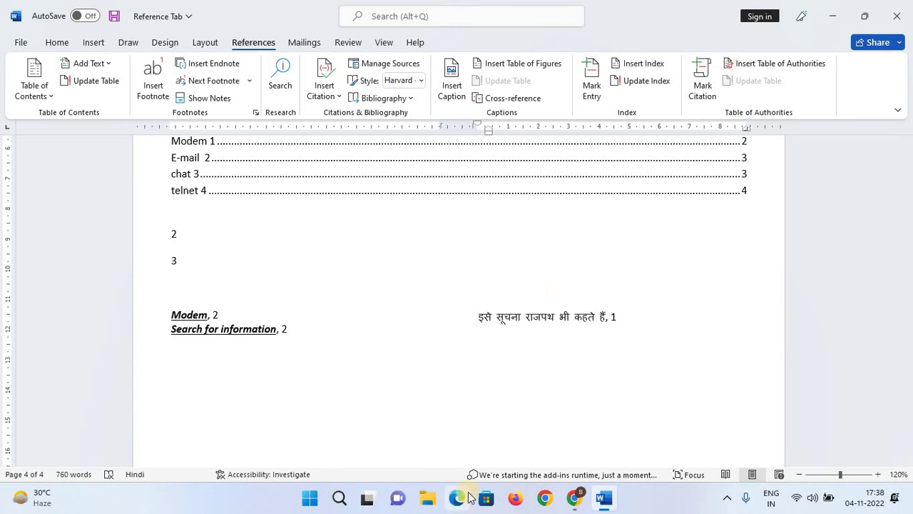
Open the Mark Citation dialog, move it aside and close it.
{"action": "scroll", "coordinate": [632, 376], "scroll_direction": "down", "scroll_amount": 3}
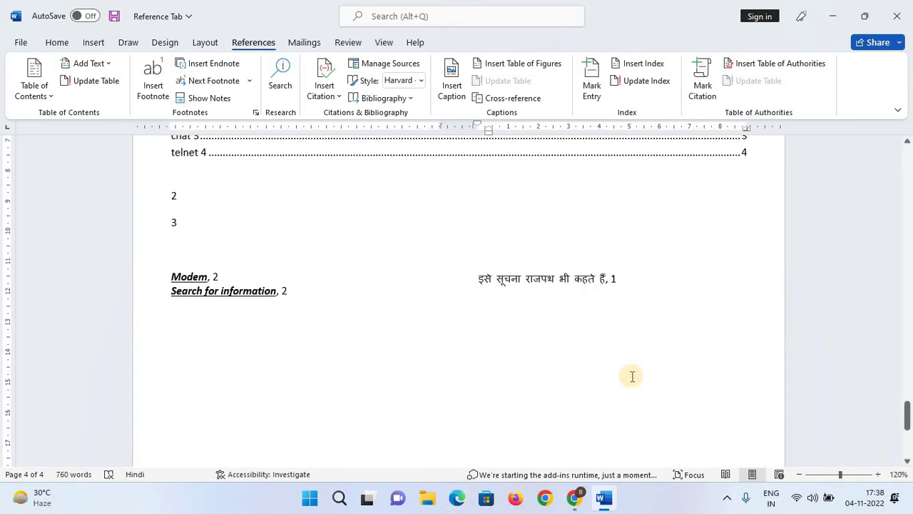
{"action": "left_click", "coordinate": [701, 89]}
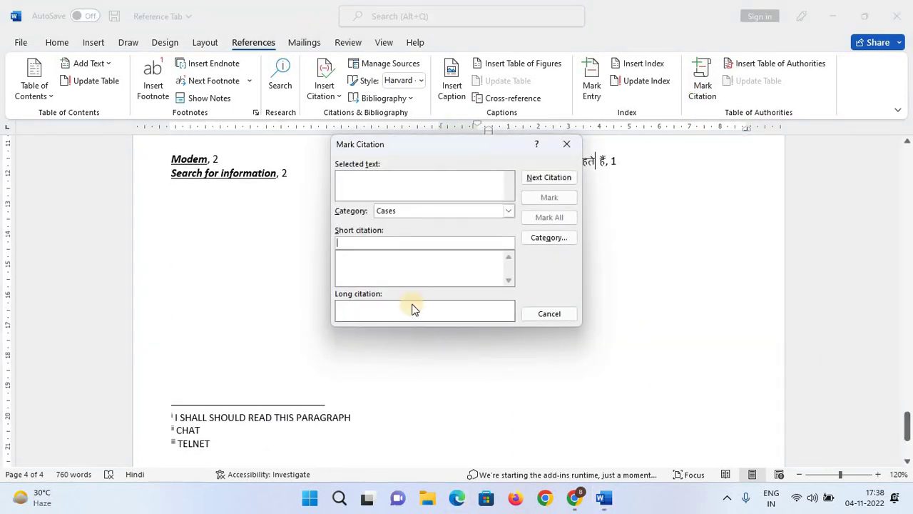
{"action": "left_click_drag", "start_coordinate": [420, 149], "coordinate": [647, 235]}
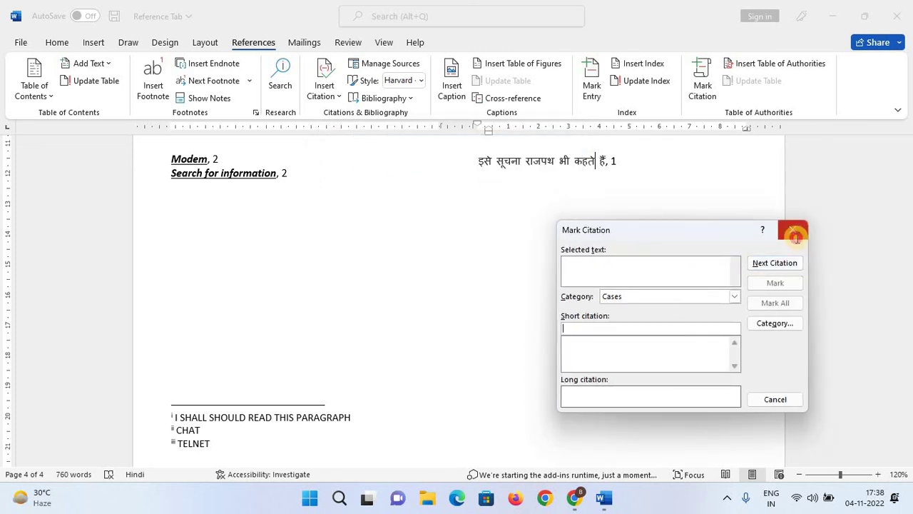
{"action": "left_click", "coordinate": [796, 235]}
Select the Uses of internet heading on page 2 and scroll through the pages below.
{"action": "scroll", "coordinate": [487, 321], "scroll_direction": "up", "scroll_amount": 15}
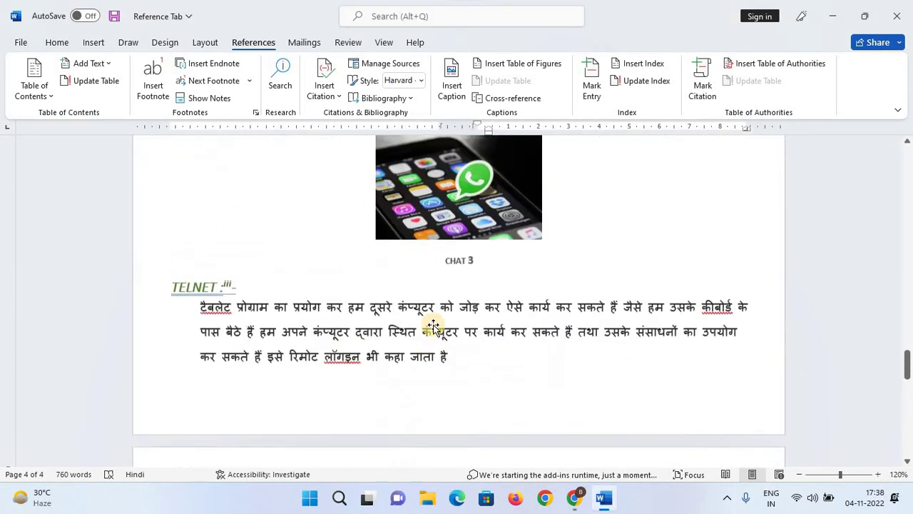
{"action": "scroll", "coordinate": [433, 326], "scroll_direction": "up", "scroll_amount": 12}
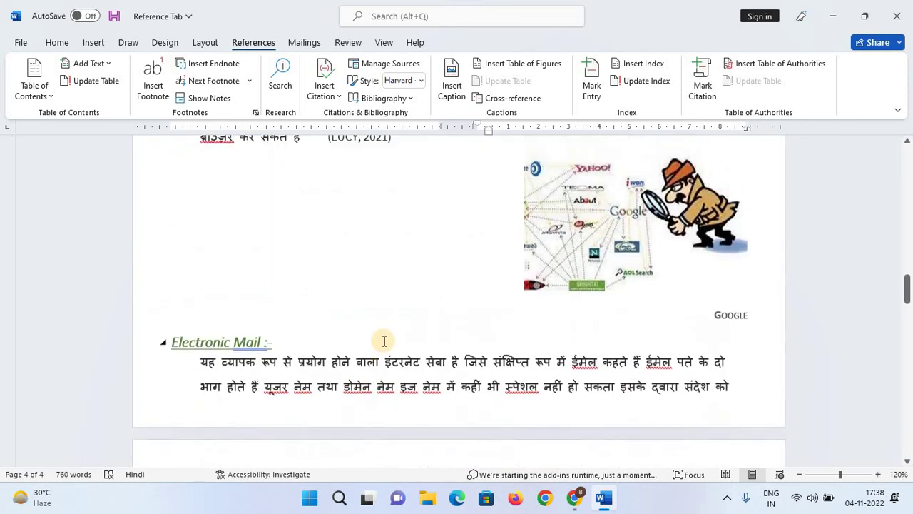
{"action": "scroll", "coordinate": [384, 341], "scroll_direction": "up", "scroll_amount": 5}
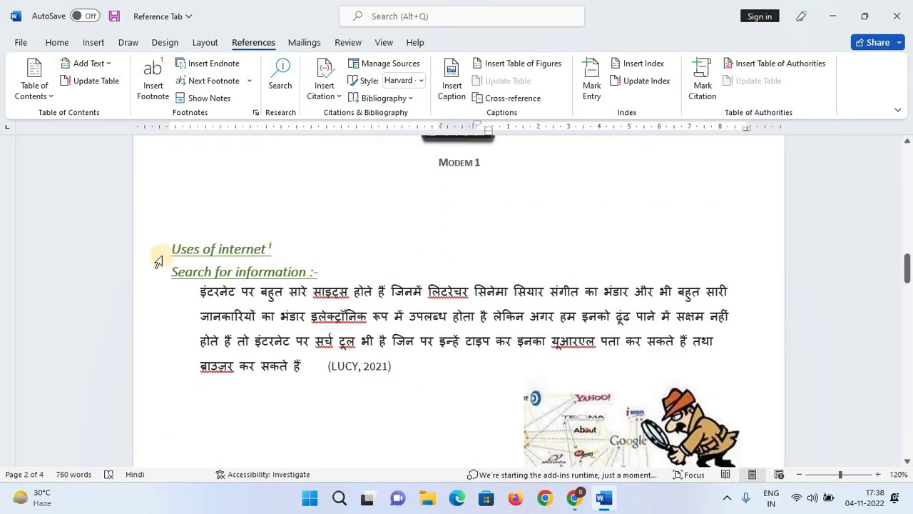
{"action": "left_click_drag", "start_coordinate": [173, 247], "coordinate": [270, 249]}
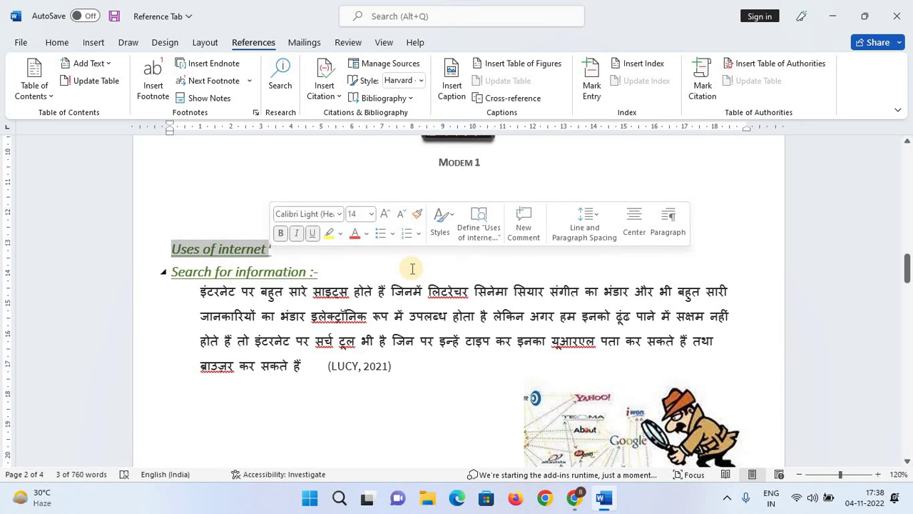
{"action": "scroll", "coordinate": [414, 271], "scroll_direction": "down", "scroll_amount": 1}
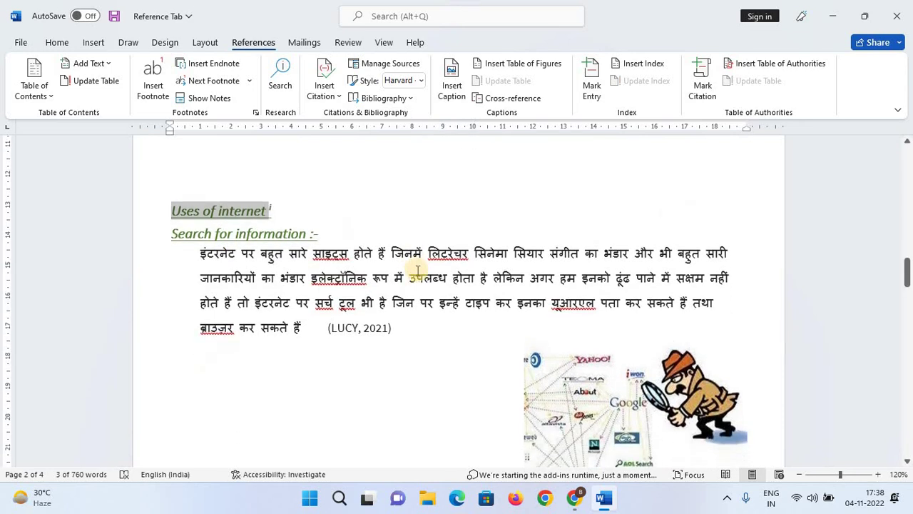
{"action": "scroll", "coordinate": [415, 275], "scroll_direction": "down", "scroll_amount": 1}
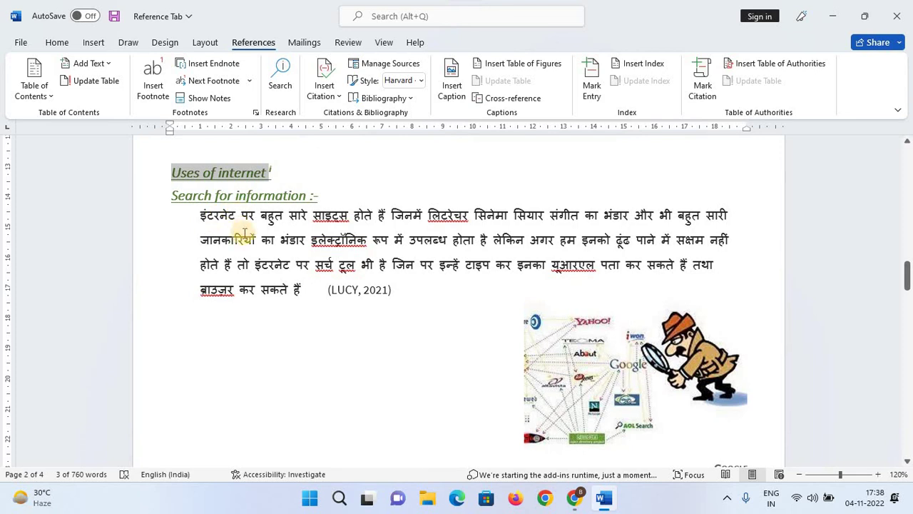
{"action": "scroll", "coordinate": [242, 235], "scroll_direction": "down", "scroll_amount": 5}
{"action": "scroll", "coordinate": [261, 296], "scroll_direction": "down", "scroll_amount": 12}
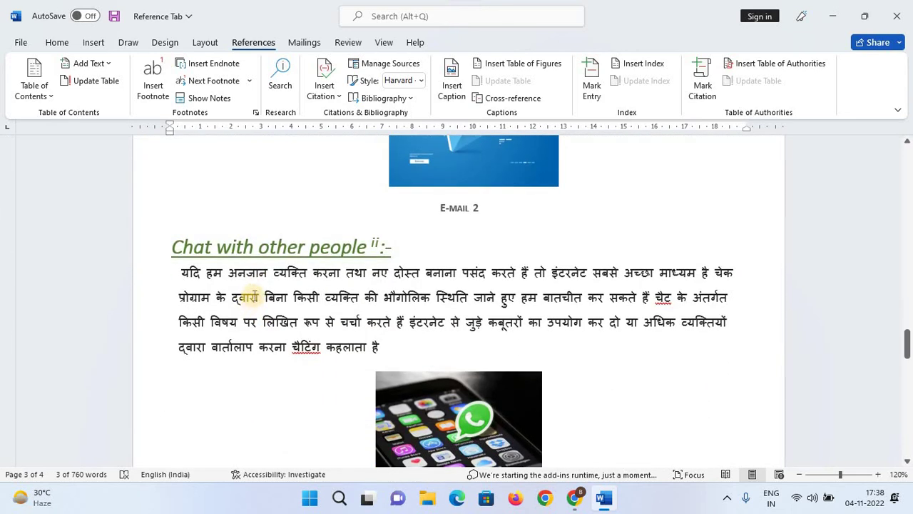
{"action": "scroll", "coordinate": [306, 264], "scroll_direction": "down", "scroll_amount": 6}
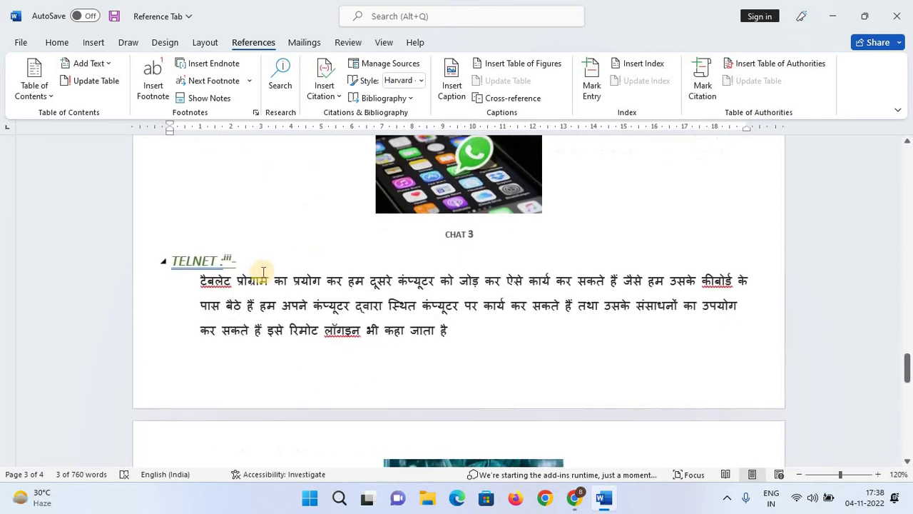
{"action": "scroll", "coordinate": [257, 271], "scroll_direction": "down", "scroll_amount": 8}
{"action": "scroll", "coordinate": [299, 262], "scroll_direction": "up", "scroll_amount": 3}
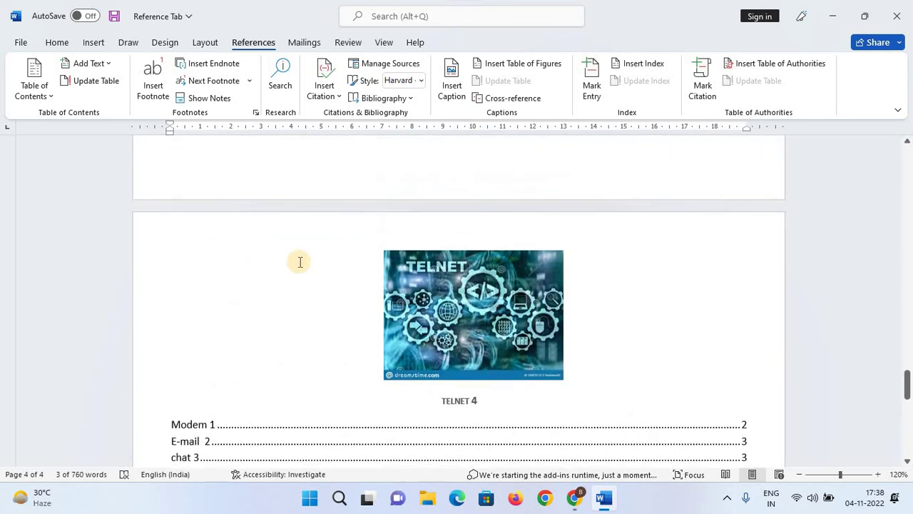
{"action": "scroll", "coordinate": [300, 261], "scroll_direction": "up", "scroll_amount": 18}
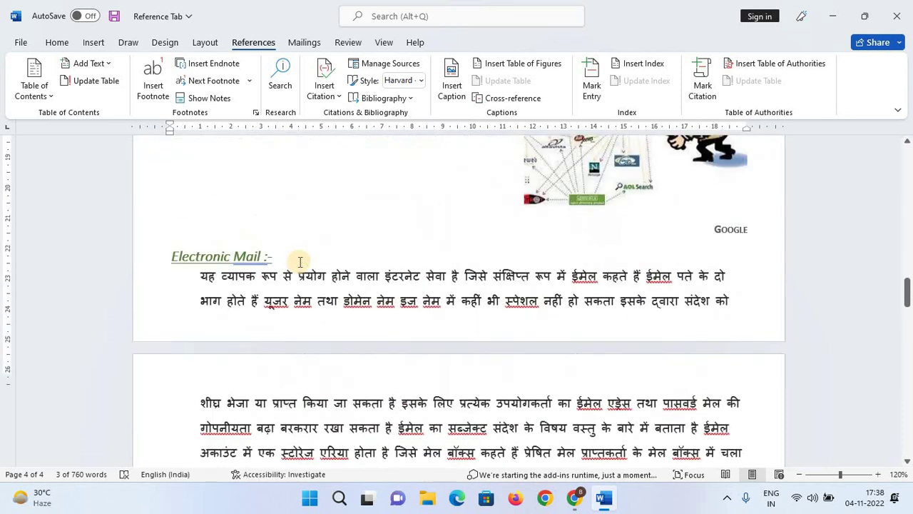
{"action": "scroll", "coordinate": [300, 262], "scroll_direction": "up", "scroll_amount": 9}
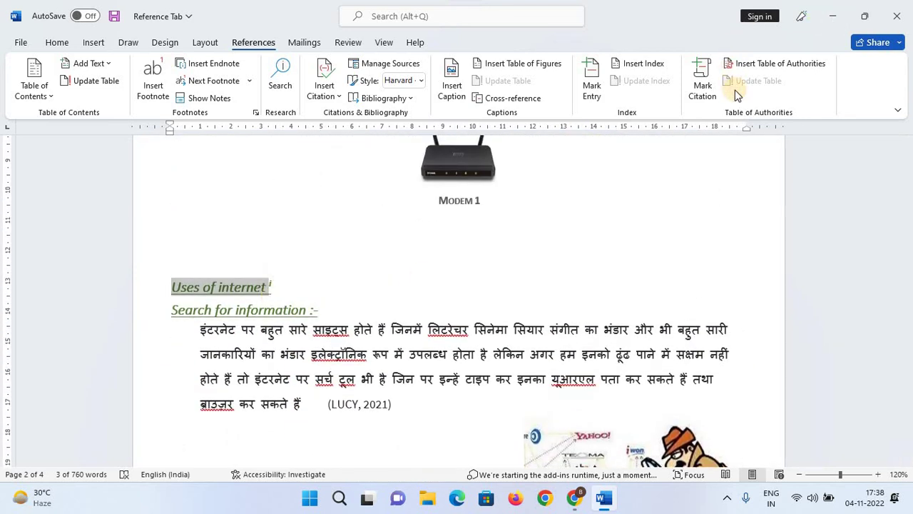
Open Mark Citation for the Uses of internet heading and choose category 9.
{"action": "left_click", "coordinate": [699, 86]}
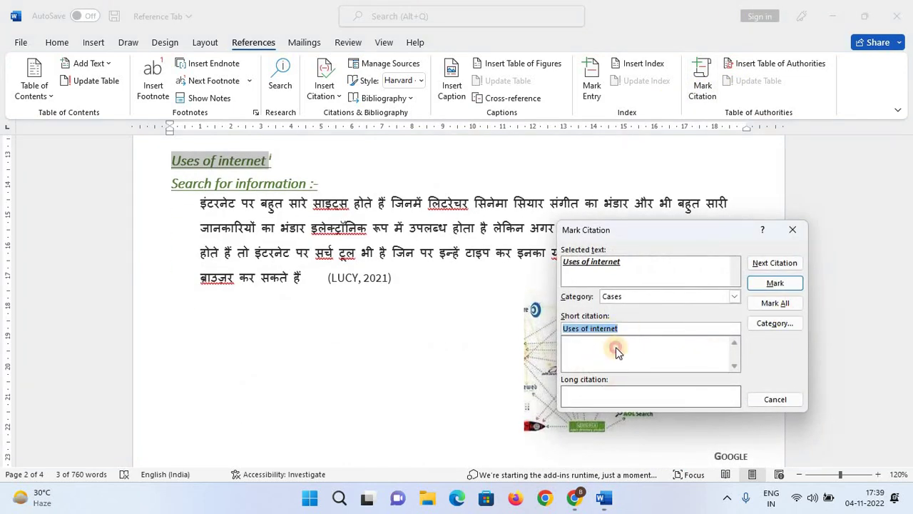
{"action": "left_click", "coordinate": [734, 297]}
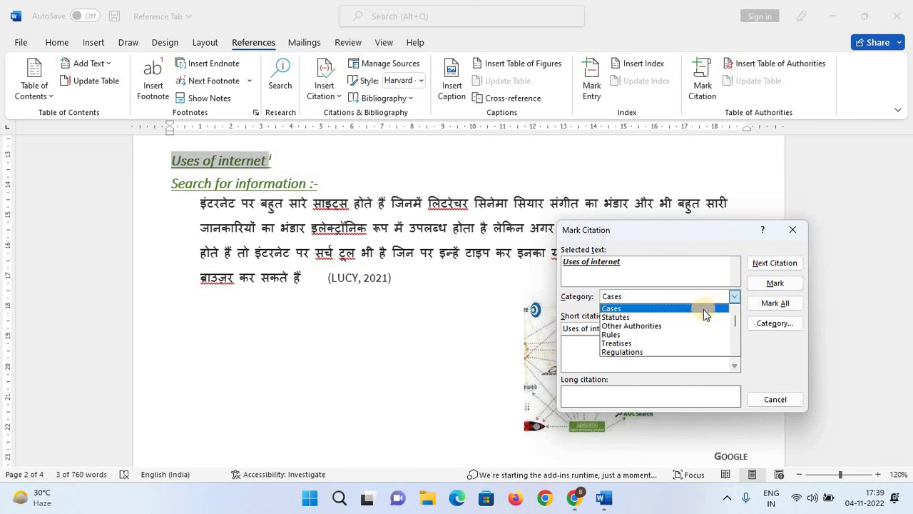
{"action": "scroll", "coordinate": [638, 350], "scroll_direction": "down", "scroll_amount": 4}
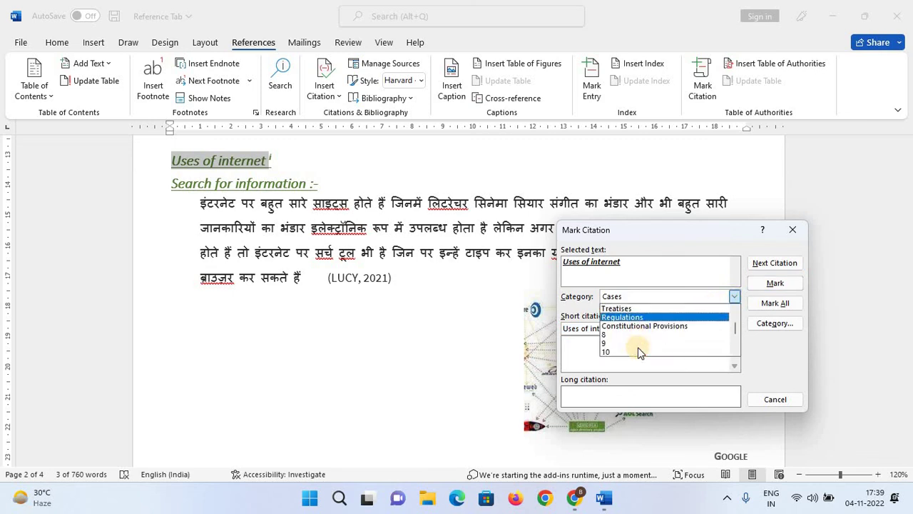
{"action": "scroll", "coordinate": [638, 332], "scroll_direction": "up", "scroll_amount": 5}
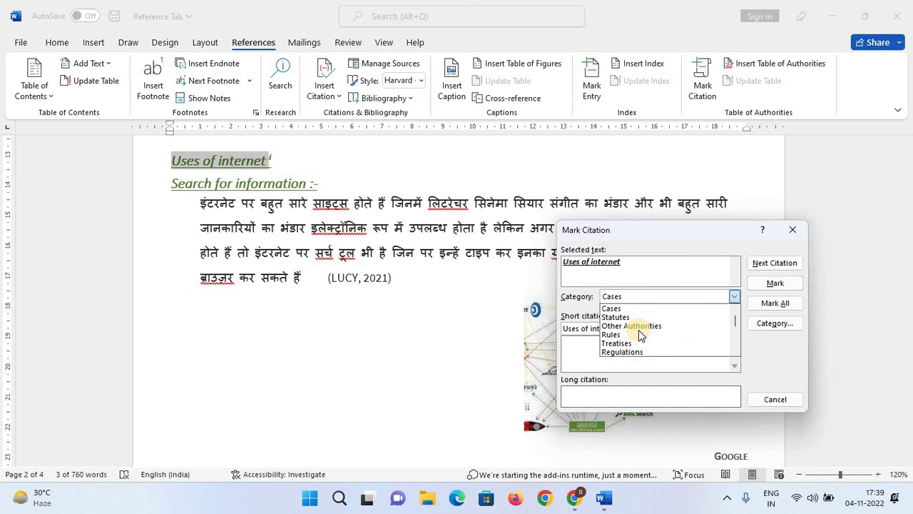
{"action": "scroll", "coordinate": [639, 329], "scroll_direction": "down", "scroll_amount": 1}
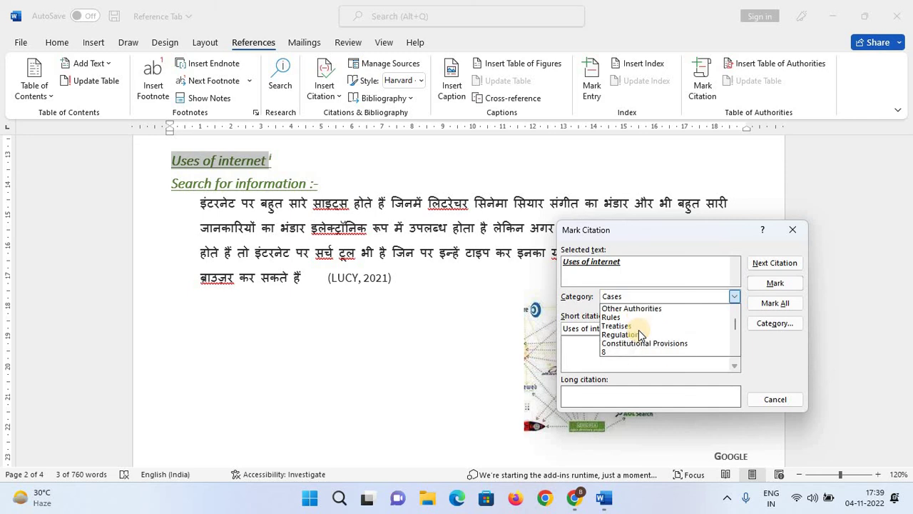
{"action": "scroll", "coordinate": [639, 330], "scroll_direction": "down", "scroll_amount": 2}
{"action": "left_click", "coordinate": [638, 331]}
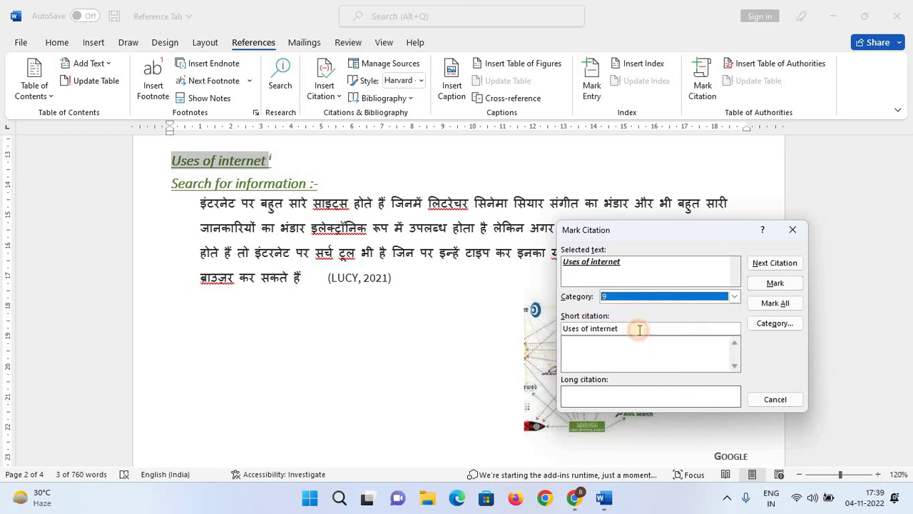
Replace citation category 9 with 'use of internet' and confirm.
{"action": "left_click", "coordinate": [794, 329]}
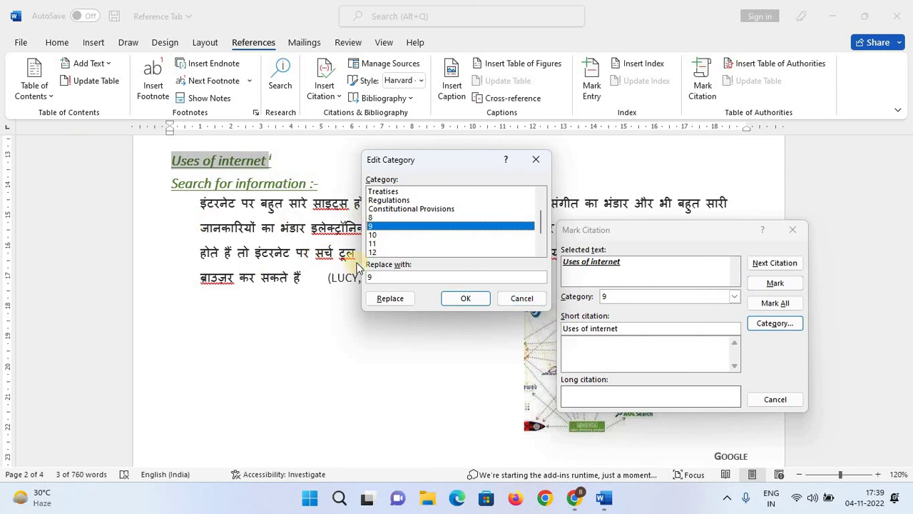
{"action": "left_click", "coordinate": [378, 275]}
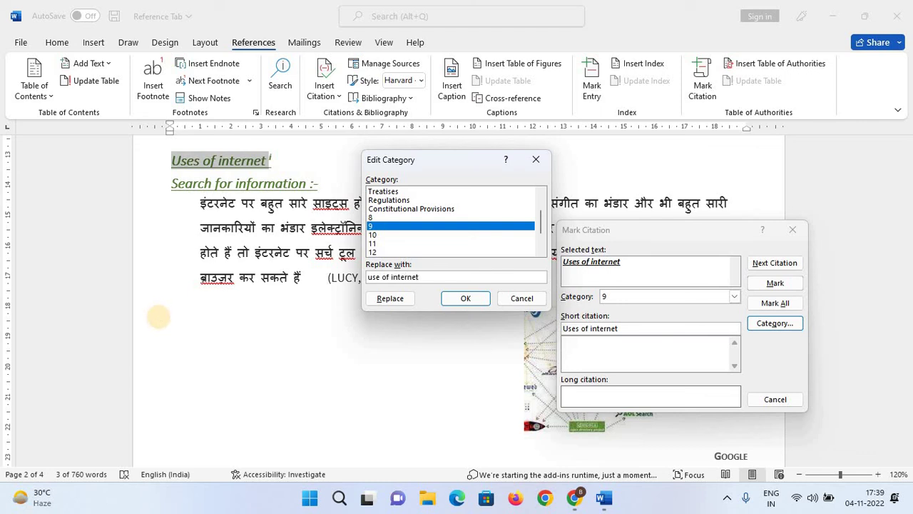
{"action": "left_click", "coordinate": [388, 300]}
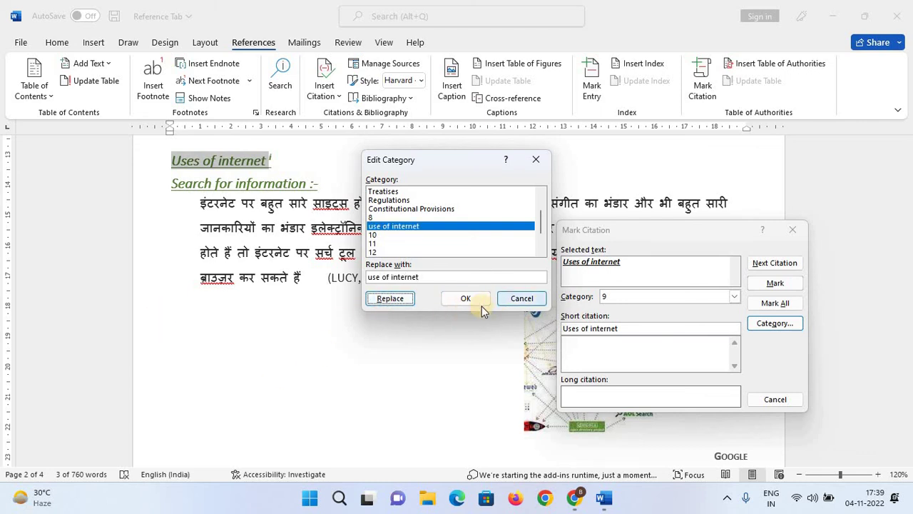
{"action": "left_click", "coordinate": [466, 299]}
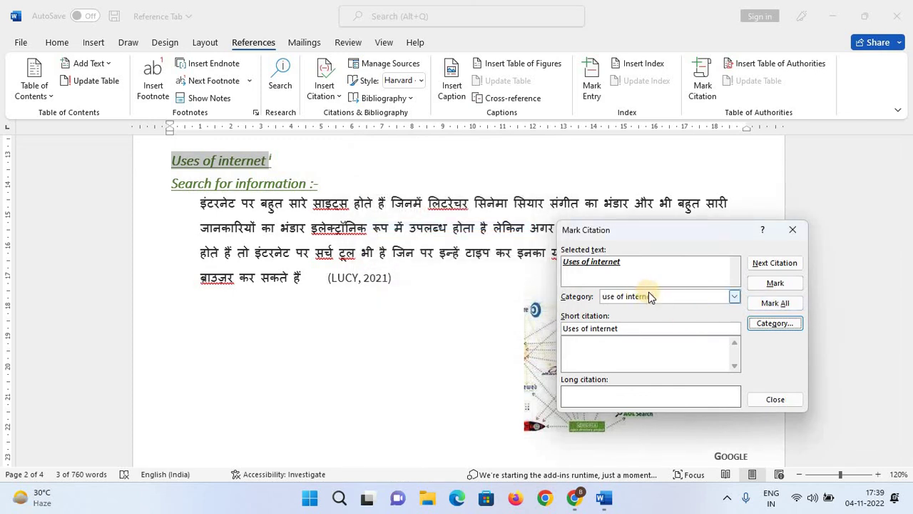
Mark Uses of internet as a citation with short citation 'search for information'.
{"action": "left_click", "coordinate": [631, 329]}
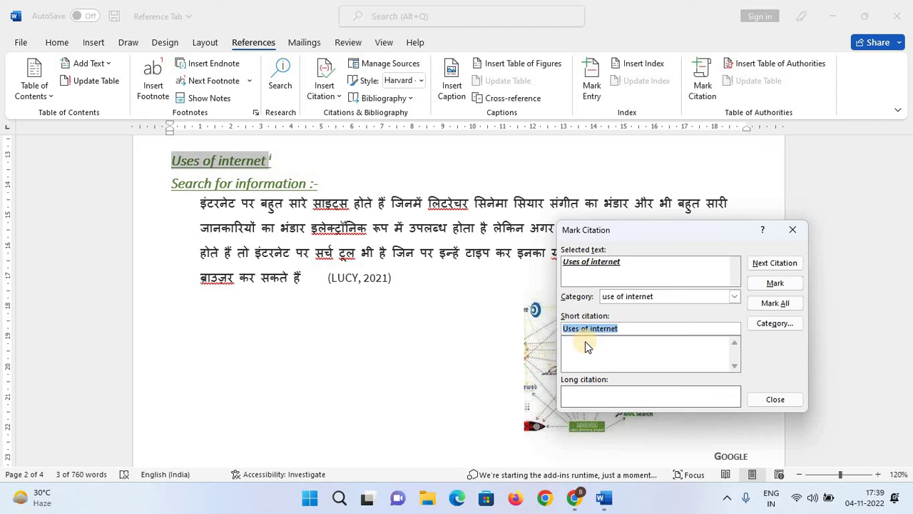
{"action": "type", "text": "search for in"}
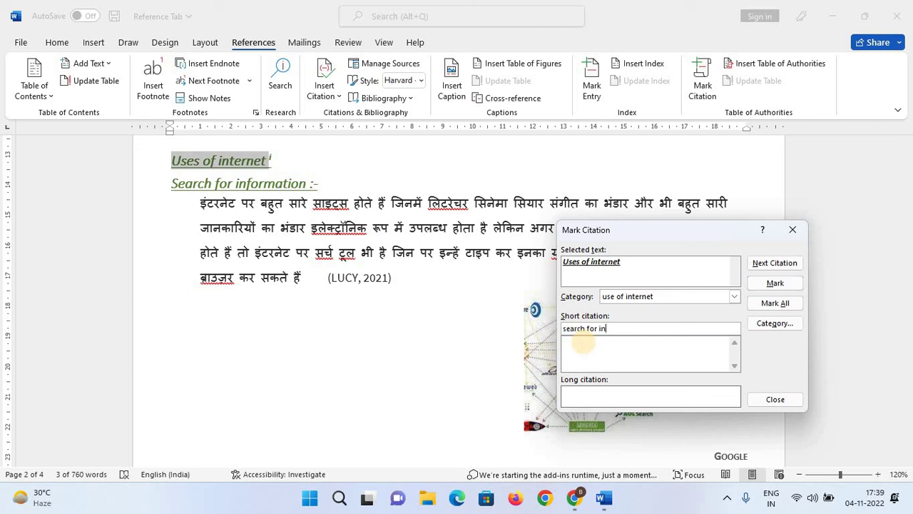
{"action": "left_click", "coordinate": [582, 347]}
{"action": "left_click", "coordinate": [726, 362]}
{"action": "left_click", "coordinate": [774, 286]}
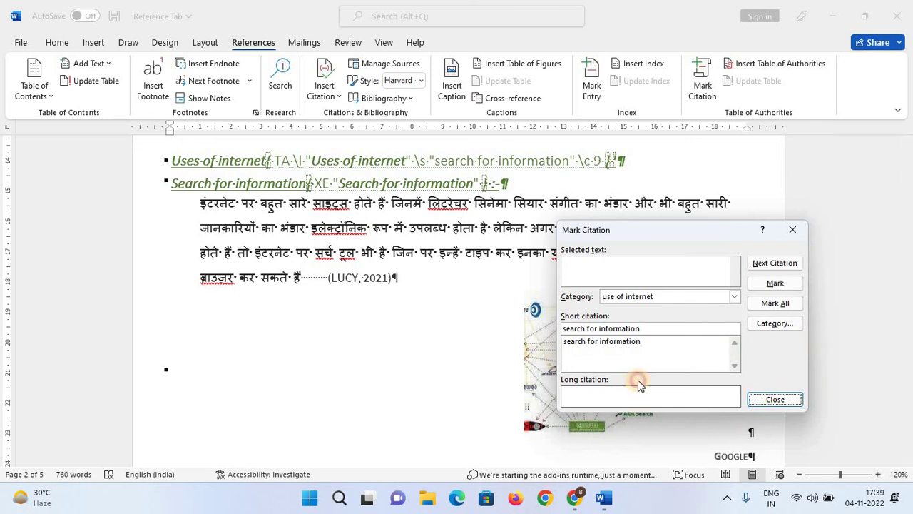
Search for the next citation from the start, dismiss the not-found notice, and close the window.
{"action": "left_click", "coordinate": [779, 261]}
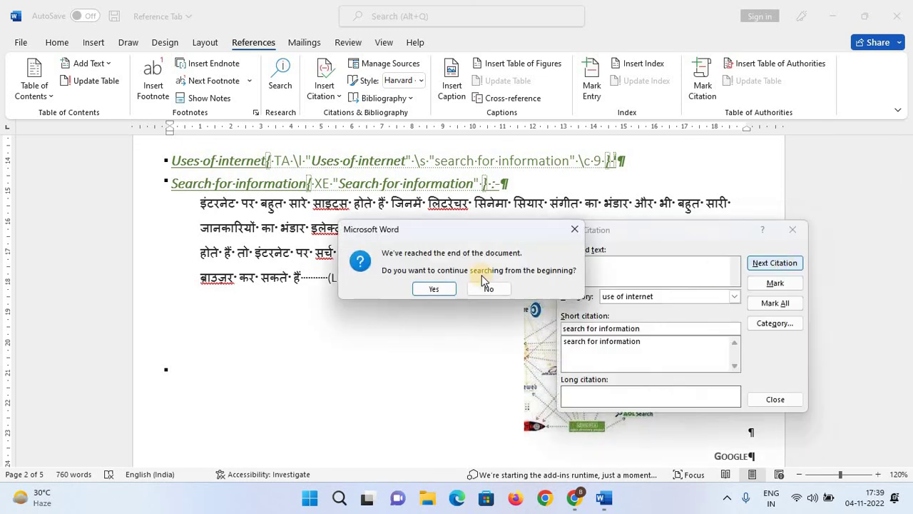
{"action": "left_click", "coordinate": [439, 290]}
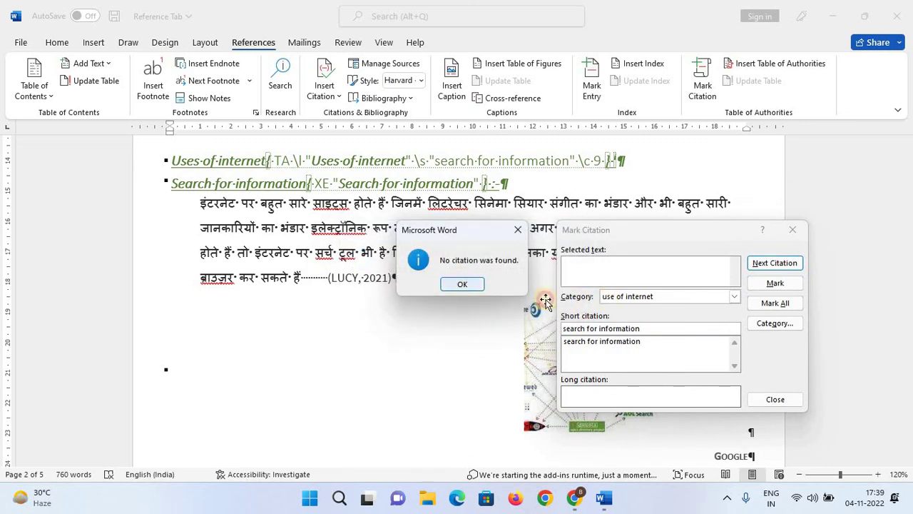
{"action": "left_click", "coordinate": [465, 284]}
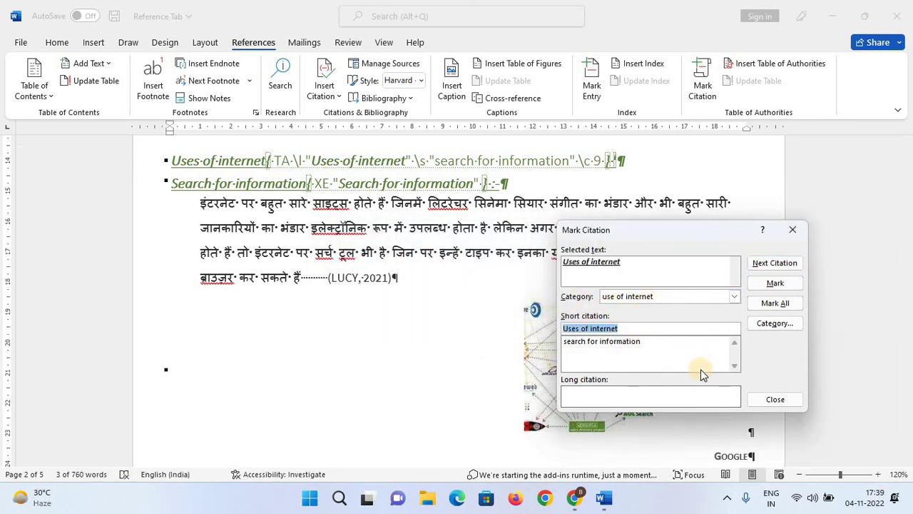
{"action": "left_click", "coordinate": [776, 399]}
{"action": "scroll", "coordinate": [355, 246], "scroll_direction": "up", "scroll_amount": 2}
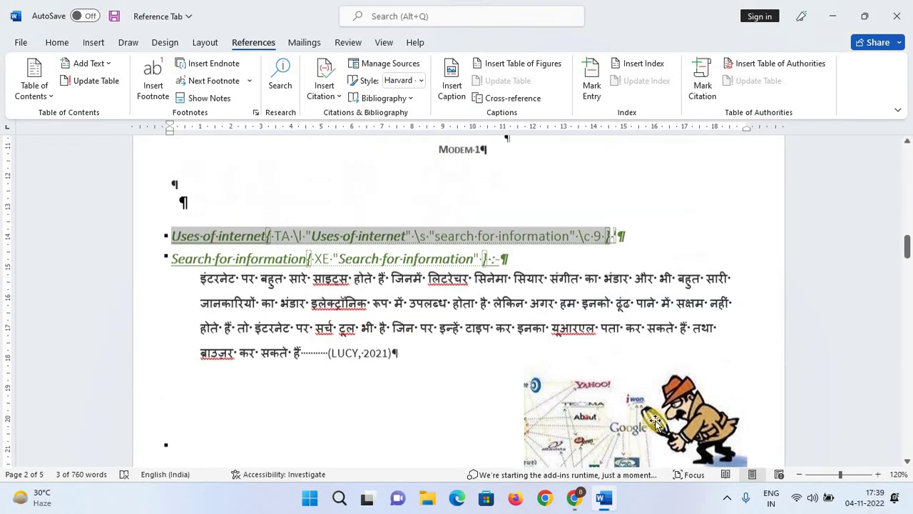
Hide formatting marks and field codes with Ctrl+Shift+8, then scroll to the index.
{"action": "left_click", "coordinate": [50, 42]}
{"action": "key", "text": "ctrl+shift+8"}
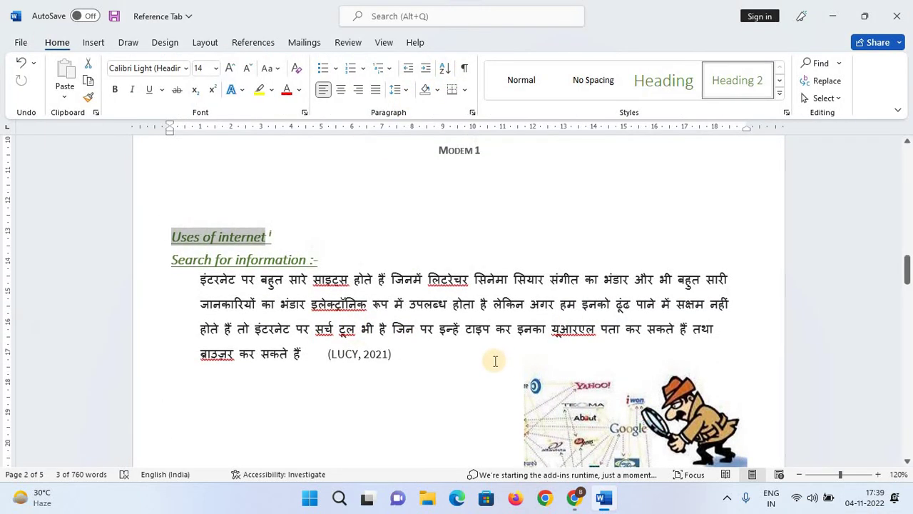
{"action": "scroll", "coordinate": [471, 371], "scroll_direction": "down", "scroll_amount": 15}
{"action": "scroll", "coordinate": [451, 379], "scroll_direction": "down", "scroll_amount": 15}
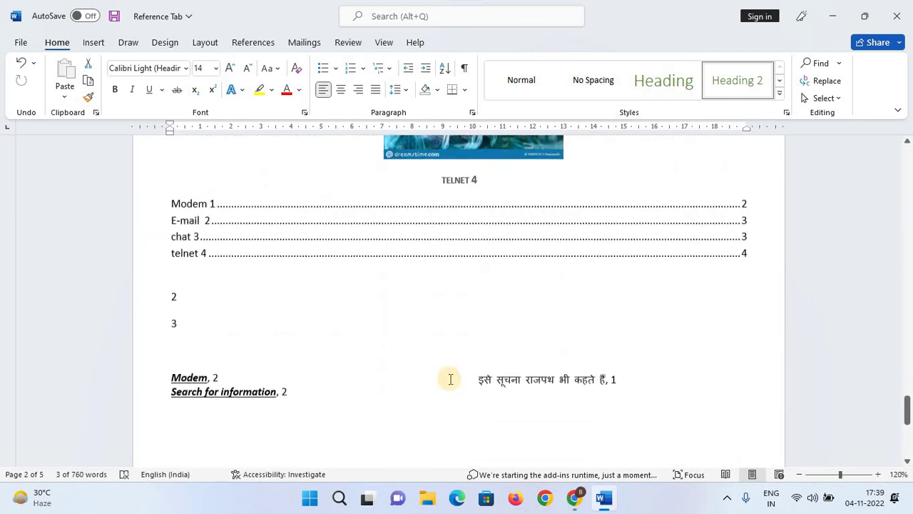
Add an empty line after the last Hindi index entry on page 4.
{"action": "left_click", "coordinate": [643, 196]}
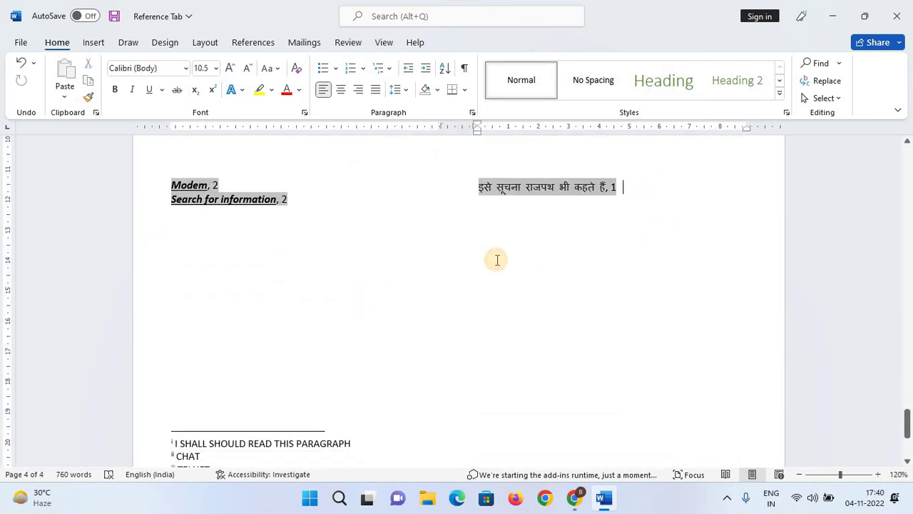
{"action": "key", "text": "Return"}
{"action": "left_click", "coordinate": [503, 259]}
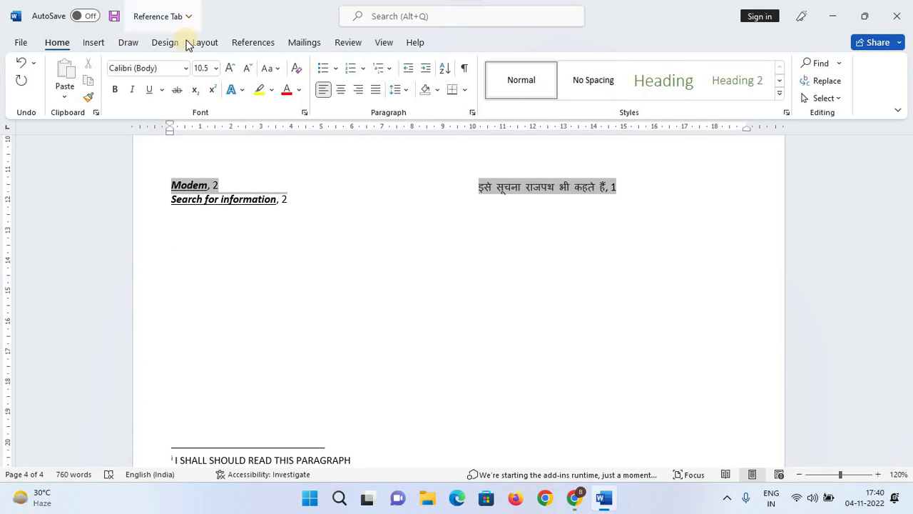
{"action": "left_click", "coordinate": [250, 44]}
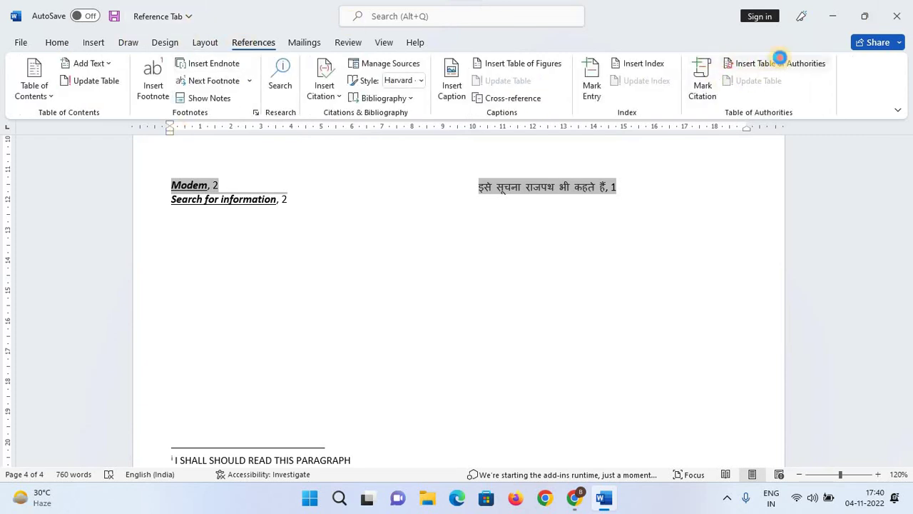
Insert a 'use of internet' table of authorities below the index, listing Uses of internet on page 2.
{"action": "left_click", "coordinate": [778, 62]}
{"action": "left_click", "coordinate": [780, 398]}
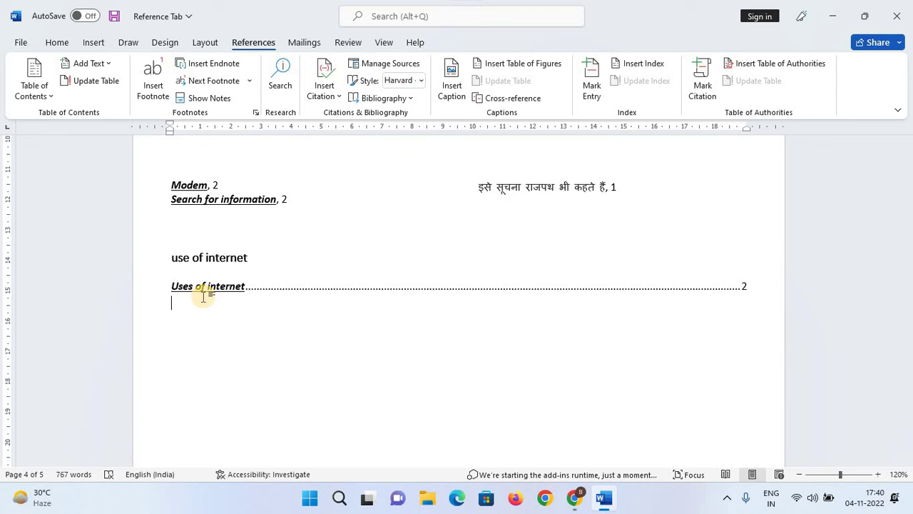
{"action": "left_click", "coordinate": [702, 84]}
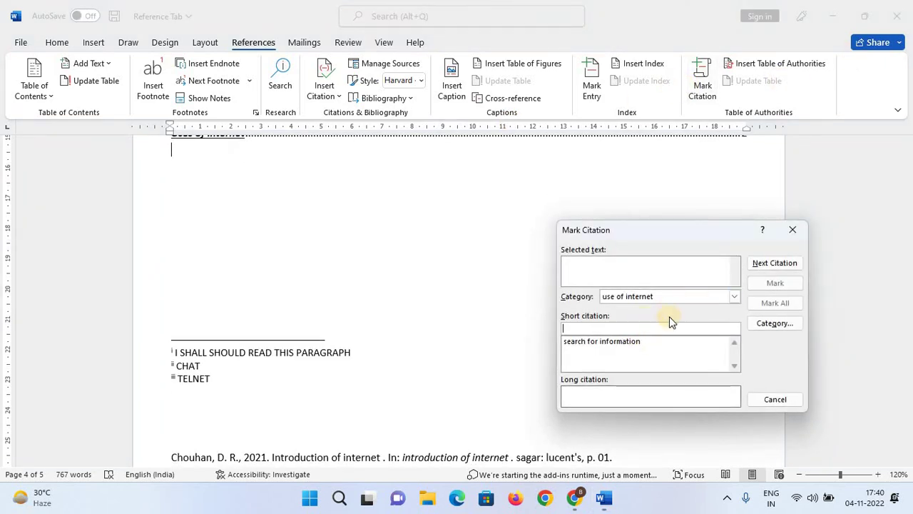
Mark two citations with short citations 'email' and 'telnet'.
{"action": "left_click", "coordinate": [793, 230]}
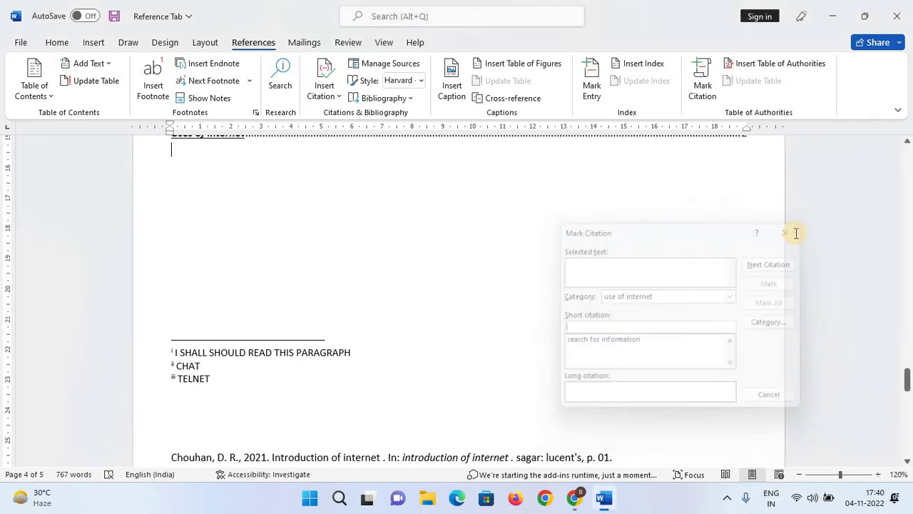
{"action": "left_click", "coordinate": [704, 84]}
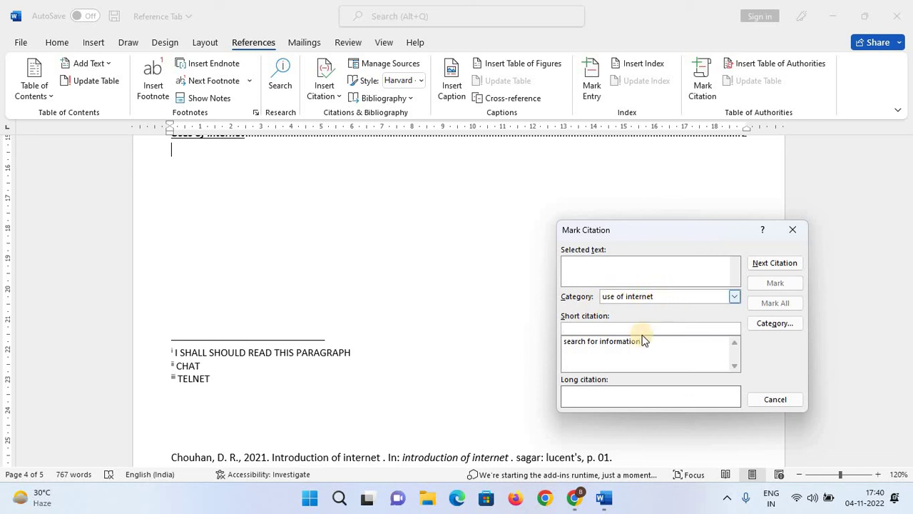
{"action": "type", "text": "email"}
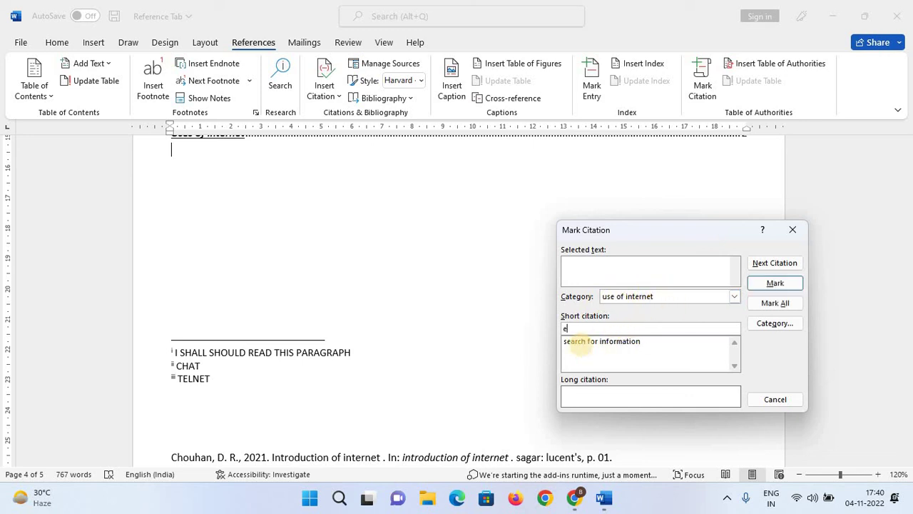
{"action": "left_click", "coordinate": [773, 283]}
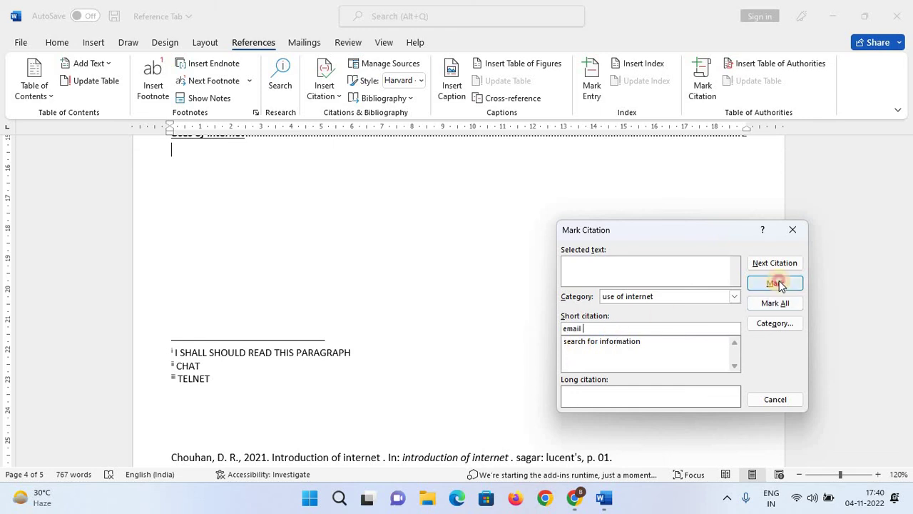
{"action": "left_click", "coordinate": [792, 230]}
{"action": "left_click", "coordinate": [703, 85]}
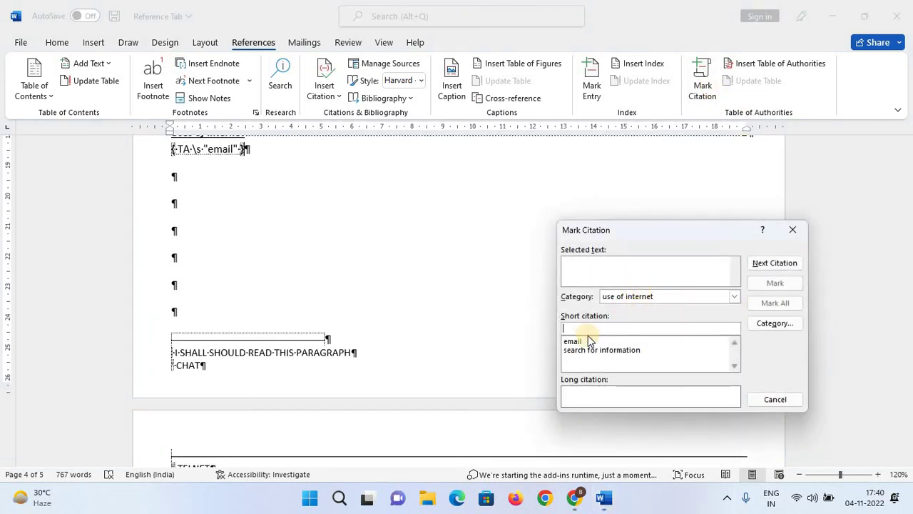
{"action": "type", "text": "telnet"}
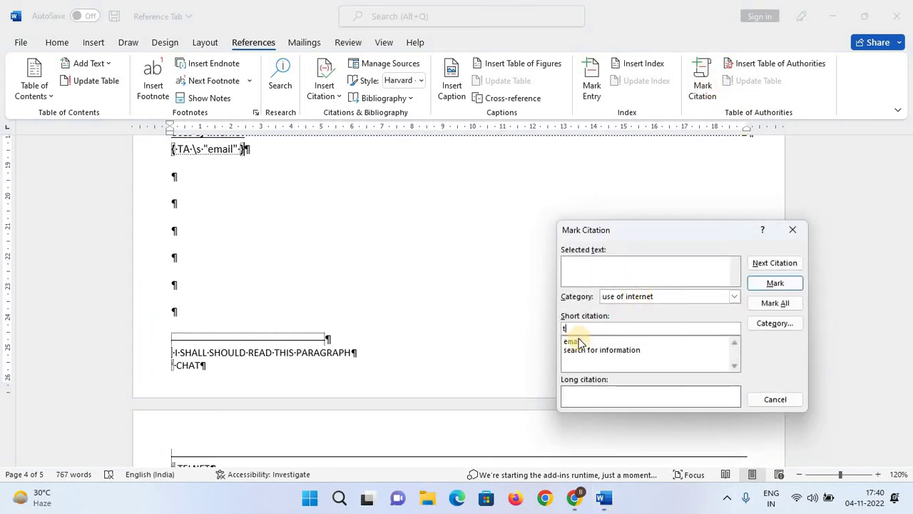
{"action": "left_click", "coordinate": [773, 288]}
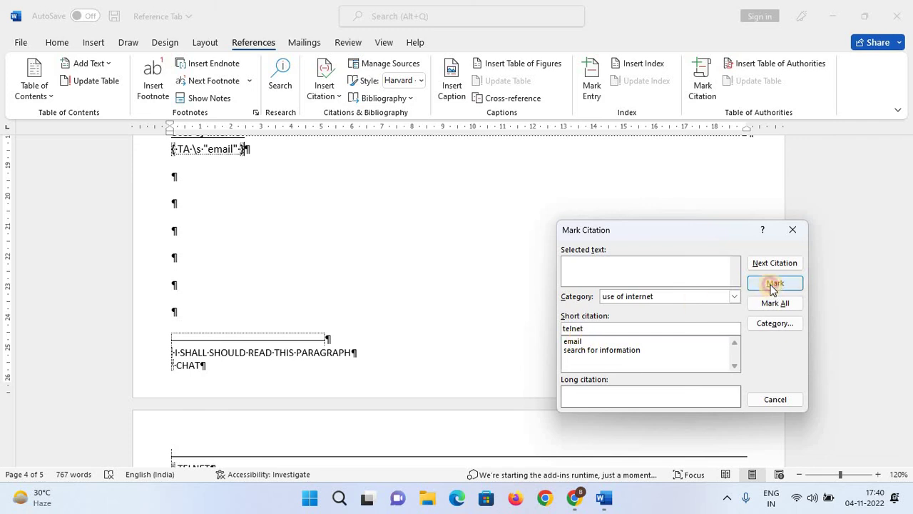
{"action": "left_click", "coordinate": [793, 229]}
Mark a citation with short citation 'chat' and close the citation window.
{"action": "scroll", "coordinate": [756, 210], "scroll_direction": "down", "scroll_amount": 1}
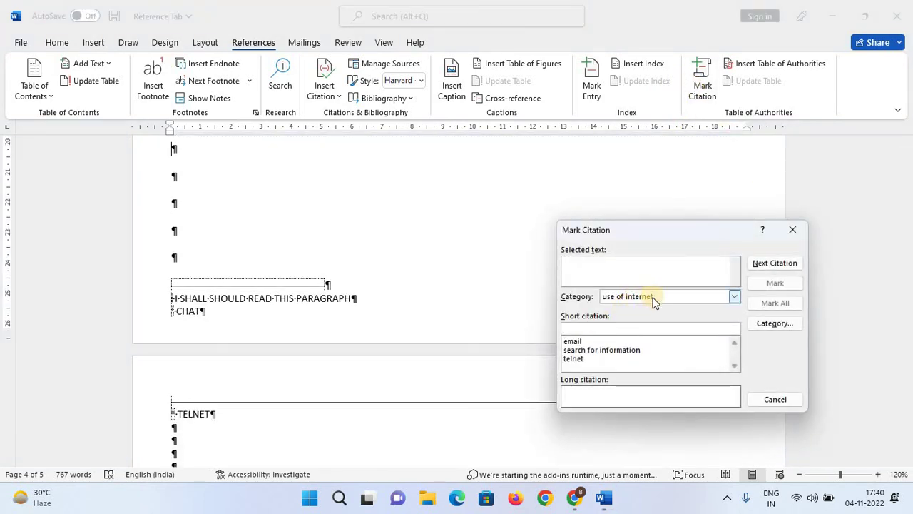
{"action": "left_click", "coordinate": [628, 327]}
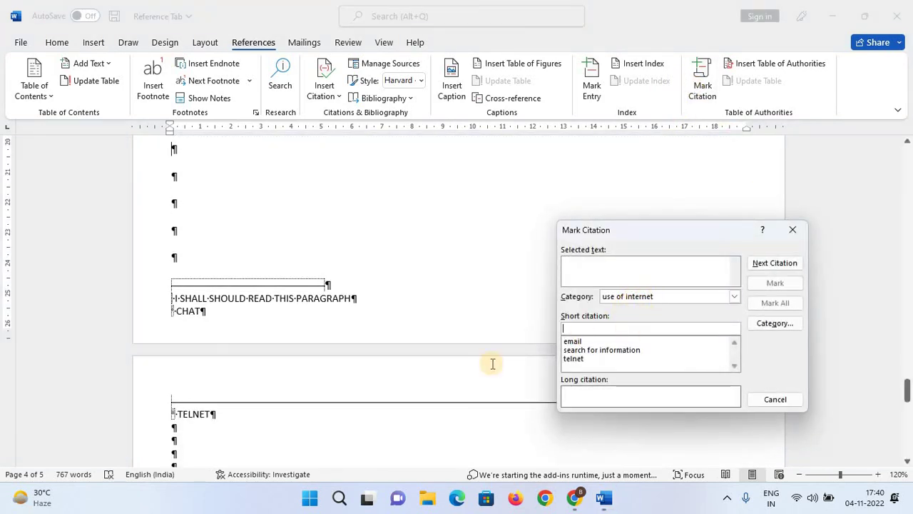
{"action": "type", "text": "m"}
{"action": "key", "text": "BackSpace"}
{"action": "type", "text": "c"}
{"action": "key", "text": "BackSpace"}
{"action": "type", "text": "chat"}
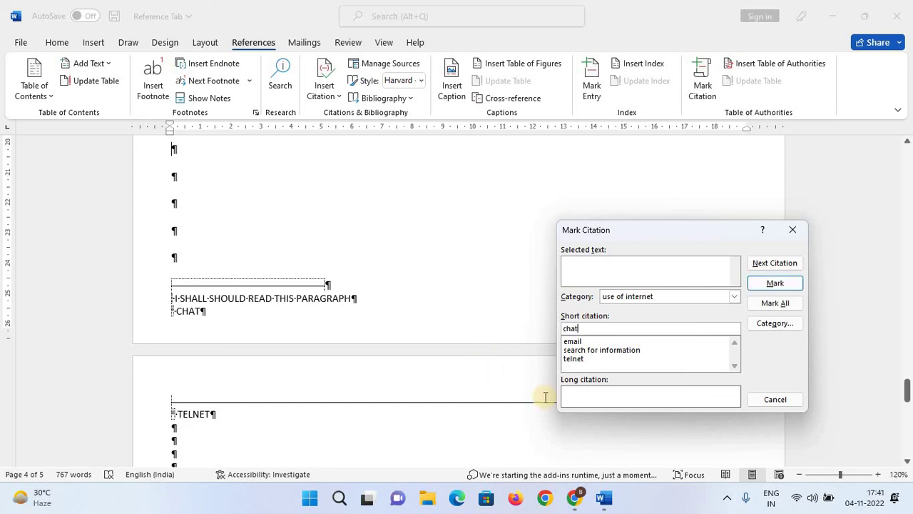
{"action": "left_click", "coordinate": [775, 283]}
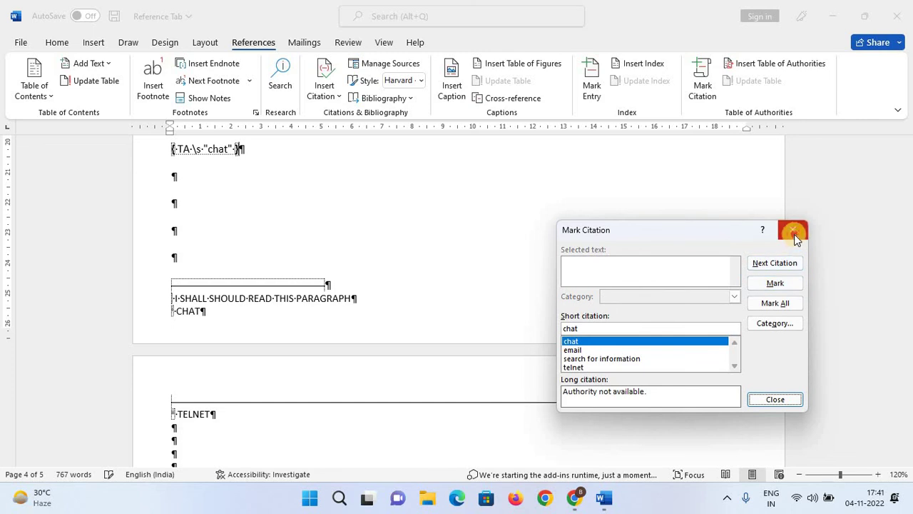
{"action": "left_click", "coordinate": [792, 229]}
{"action": "left_click", "coordinate": [57, 42]}
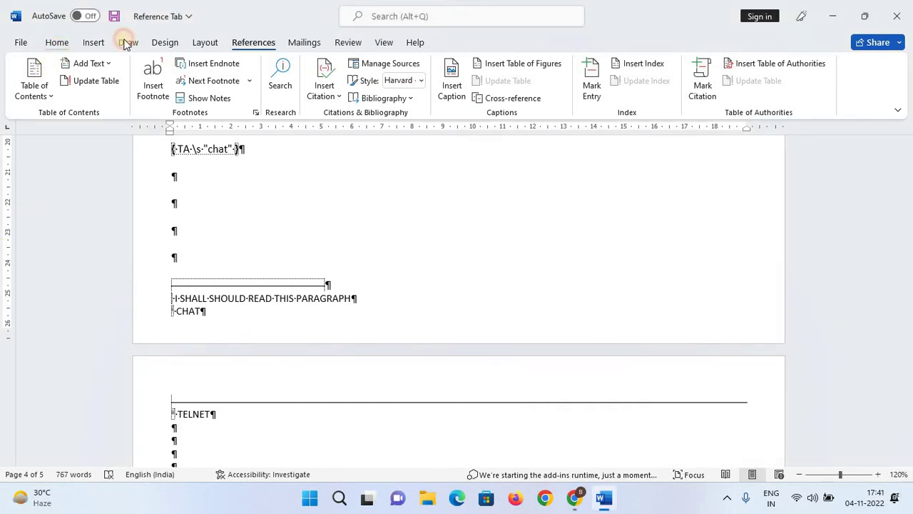
Hide formatting marks and place the cursor below the table of authorities.
{"action": "left_click", "coordinate": [465, 69]}
{"action": "scroll", "coordinate": [490, 322], "scroll_direction": "up", "scroll_amount": 3}
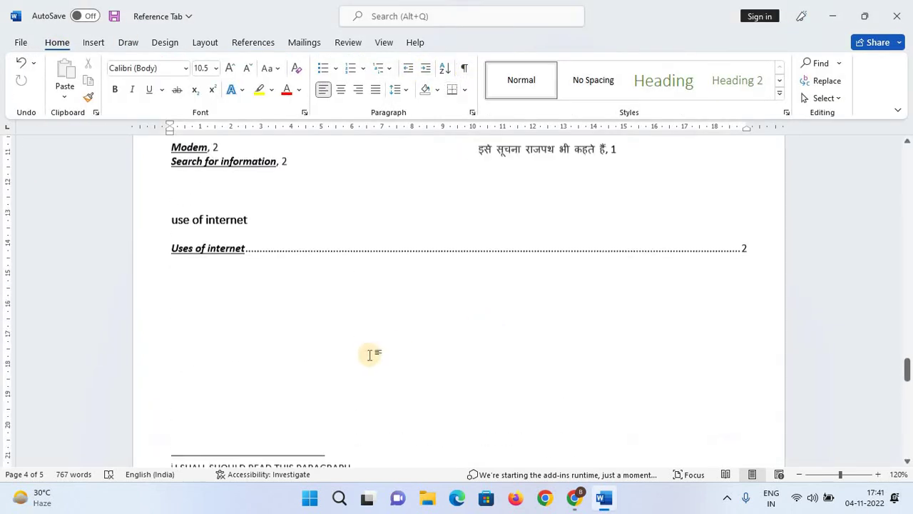
{"action": "left_click", "coordinate": [299, 258]}
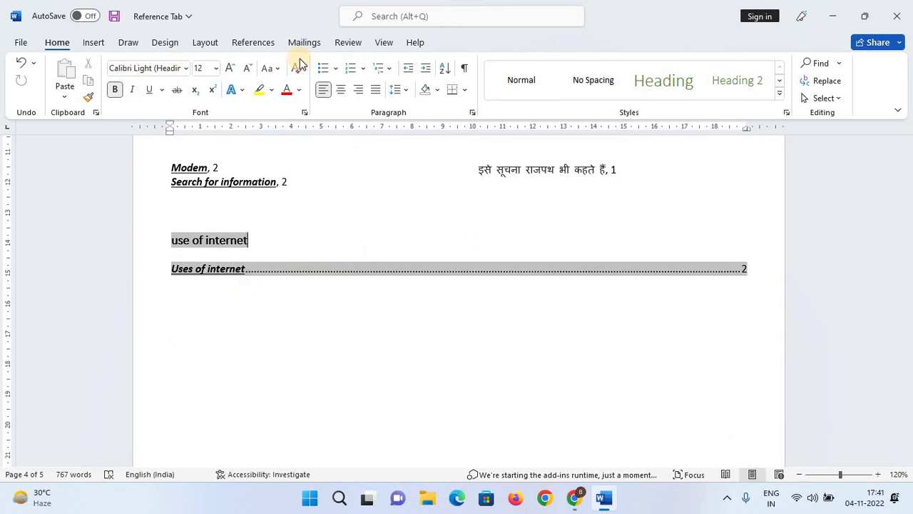
{"action": "left_click", "coordinate": [252, 42]}
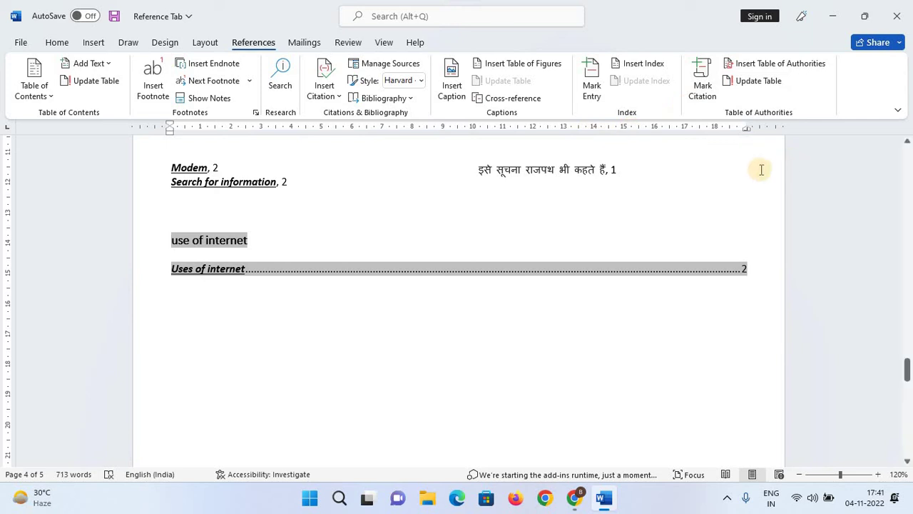
{"action": "left_click", "coordinate": [718, 304]}
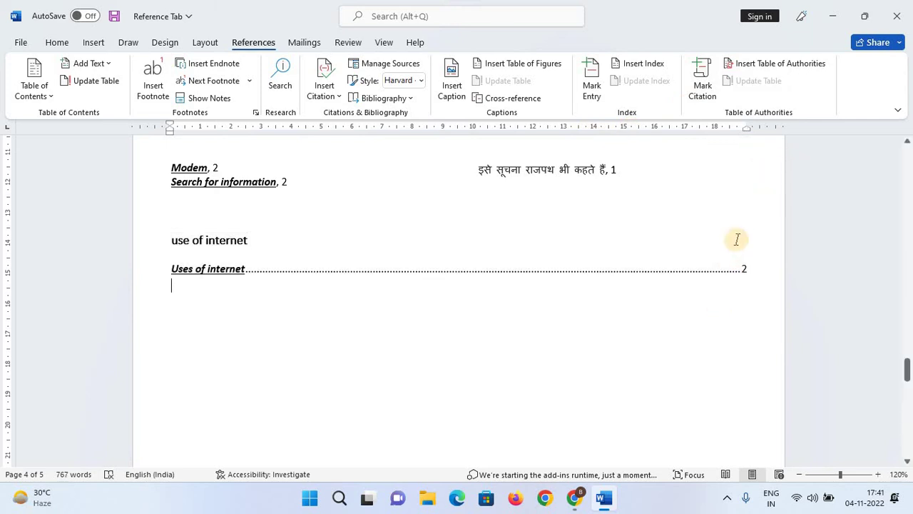
{"action": "left_click", "coordinate": [735, 270]}
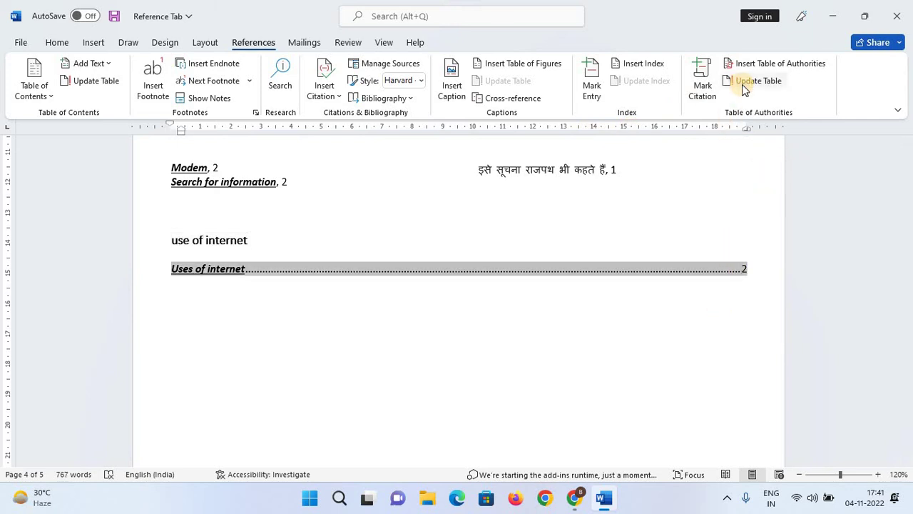
Regenerate the 'use of internet' table of authorities, replacing the existing one.
{"action": "left_click", "coordinate": [742, 84]}
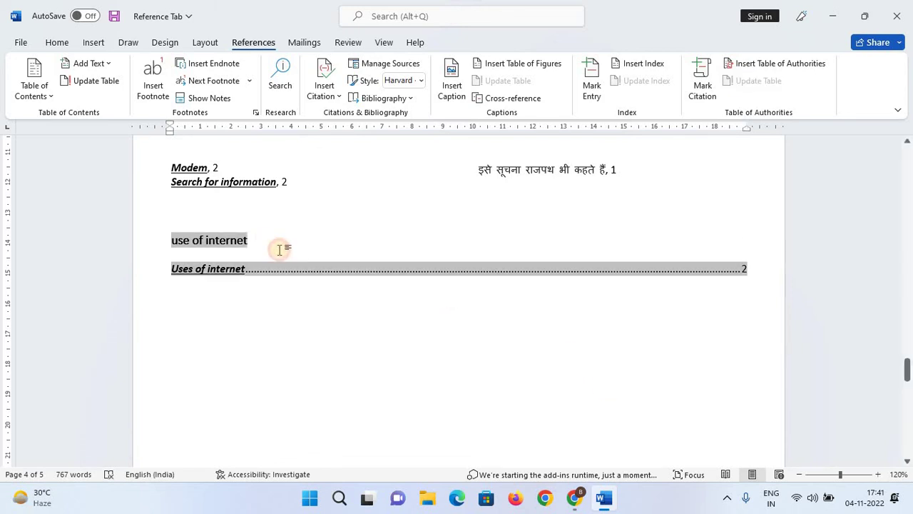
{"action": "left_click", "coordinate": [234, 268]}
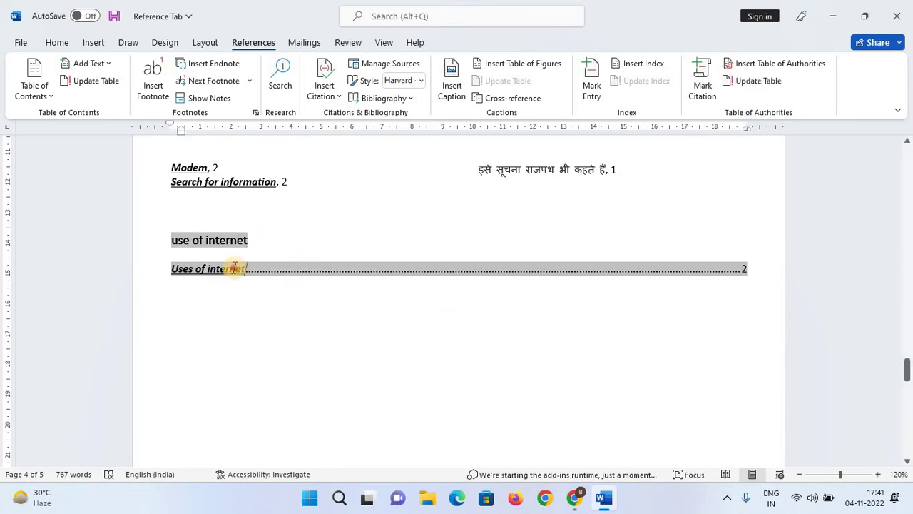
{"action": "left_click", "coordinate": [735, 63]}
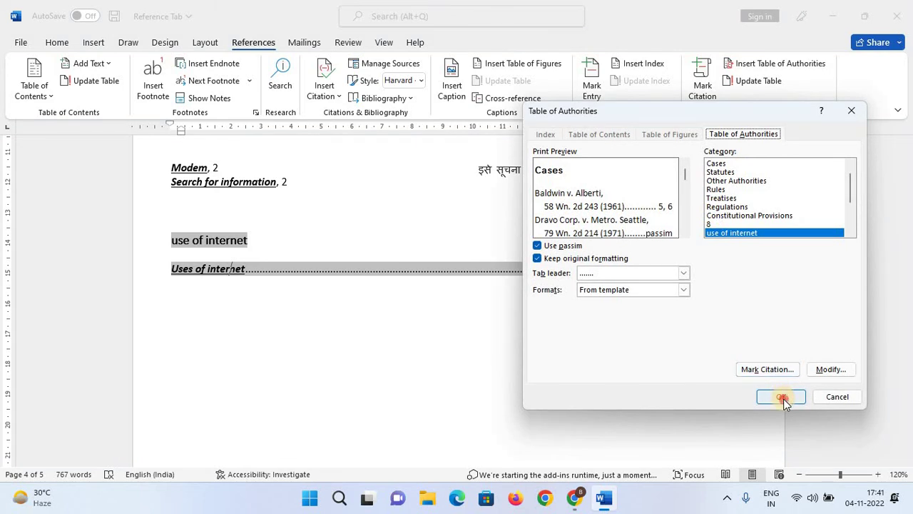
{"action": "left_click", "coordinate": [784, 397]}
{"action": "left_click", "coordinate": [433, 282]}
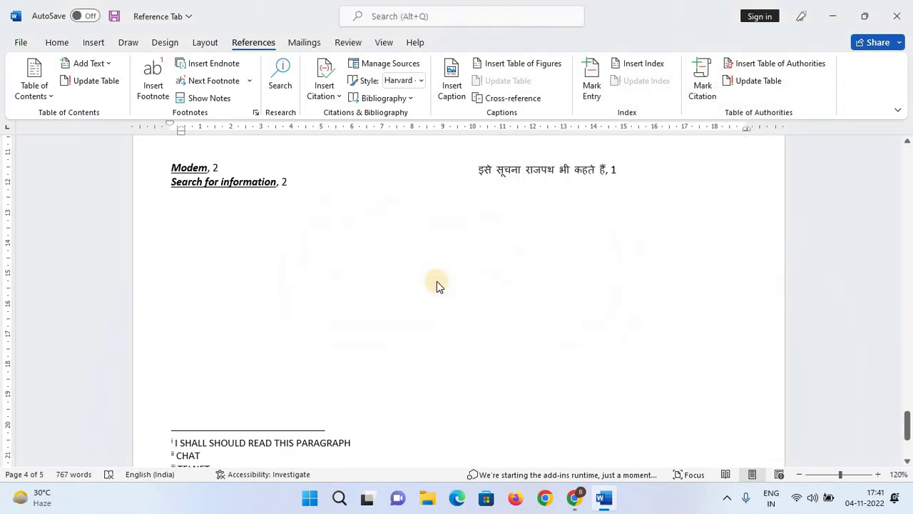
{"action": "left_click", "coordinate": [659, 261]}
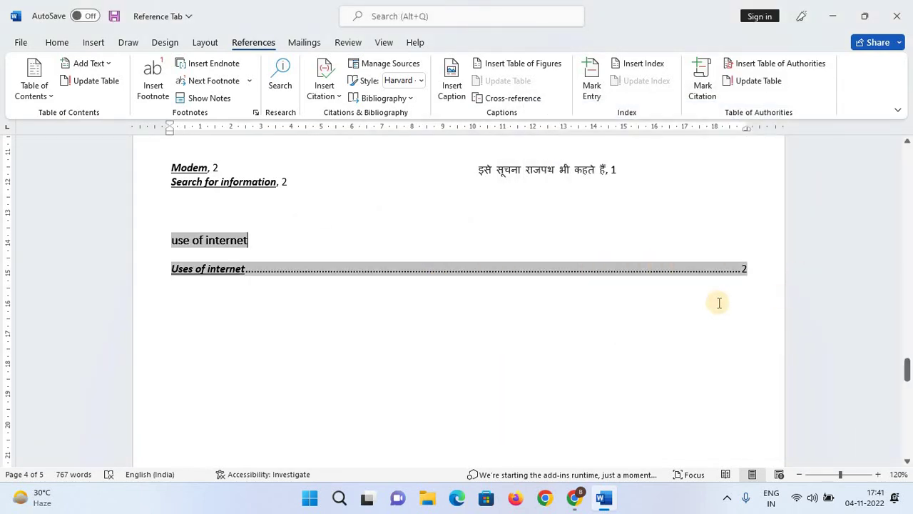
{"action": "left_click", "coordinate": [602, 329]}
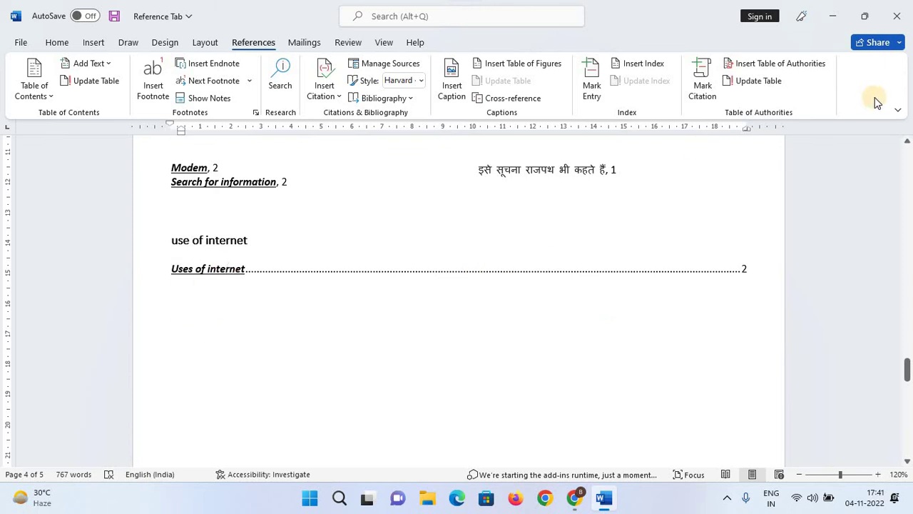
Choose the existing 'chat' short citation, set category 'use of internet', and mark it.
{"action": "scroll", "coordinate": [709, 312], "scroll_direction": "up", "scroll_amount": 2}
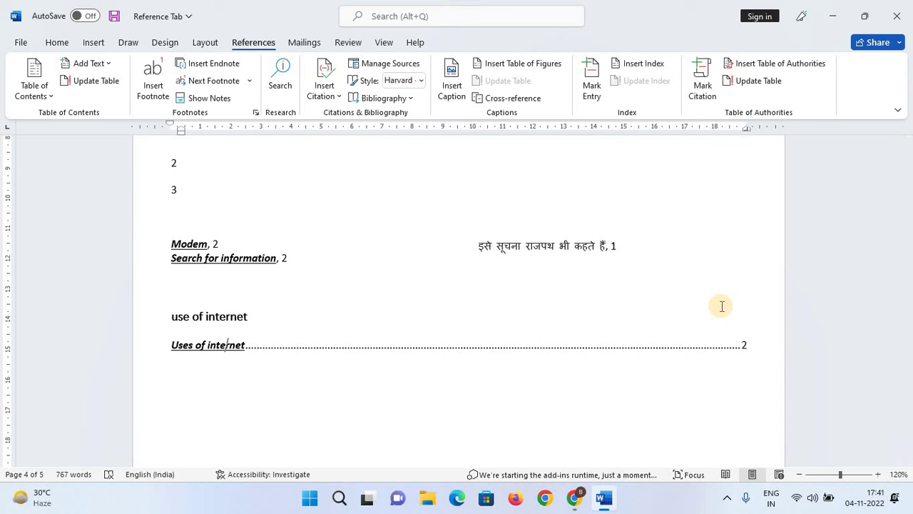
{"action": "left_click", "coordinate": [693, 96]}
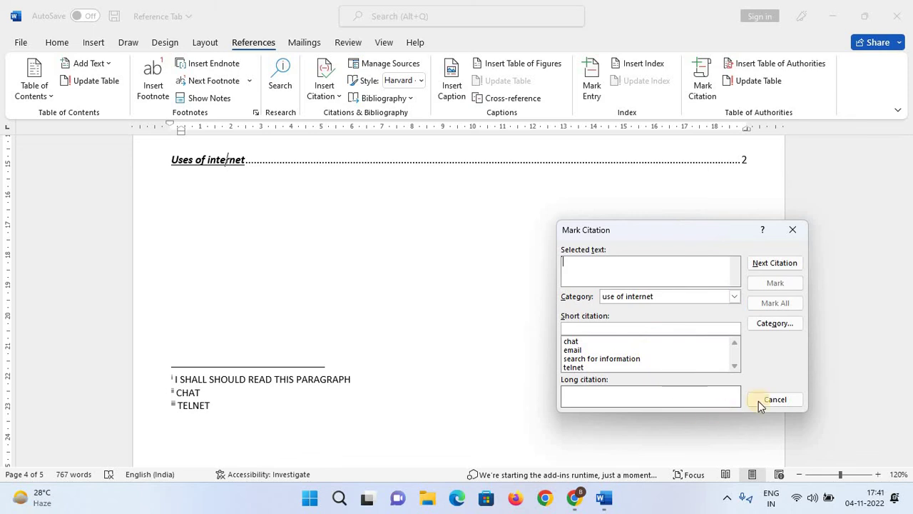
{"action": "left_click", "coordinate": [592, 342]}
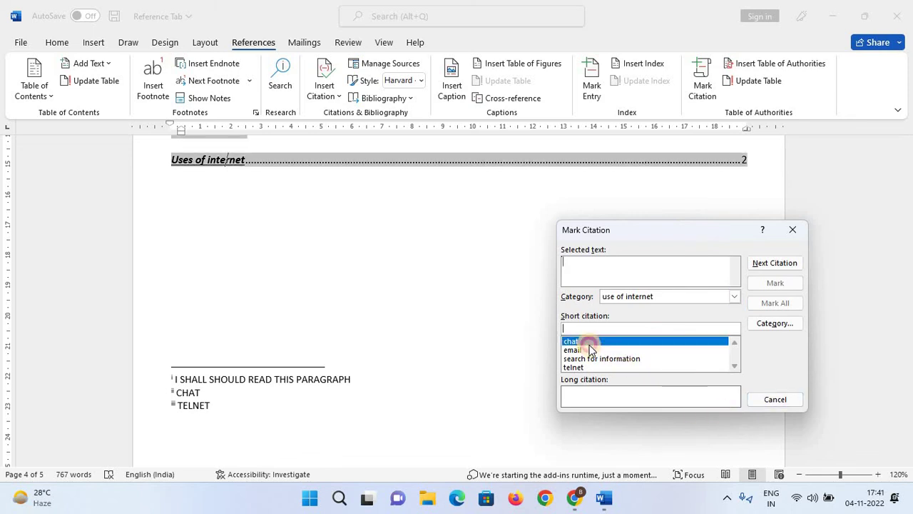
{"action": "left_click", "coordinate": [734, 296]}
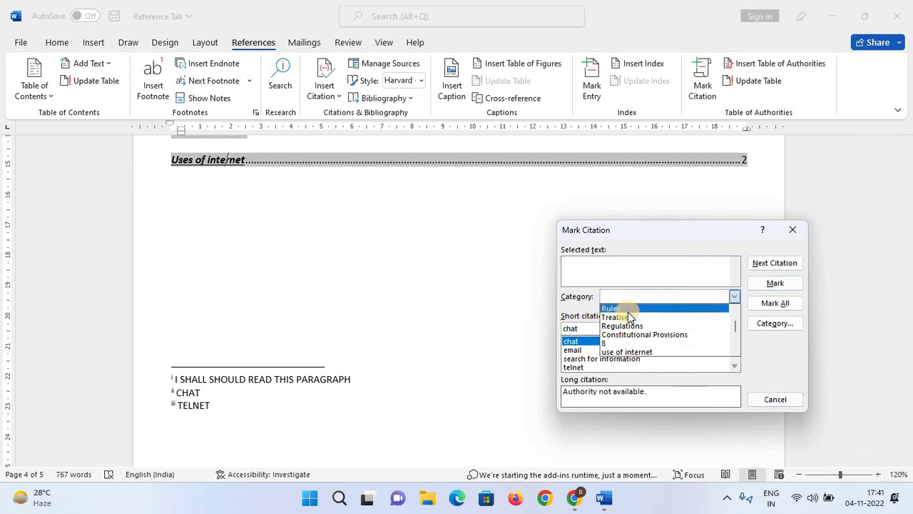
{"action": "left_click", "coordinate": [628, 345]}
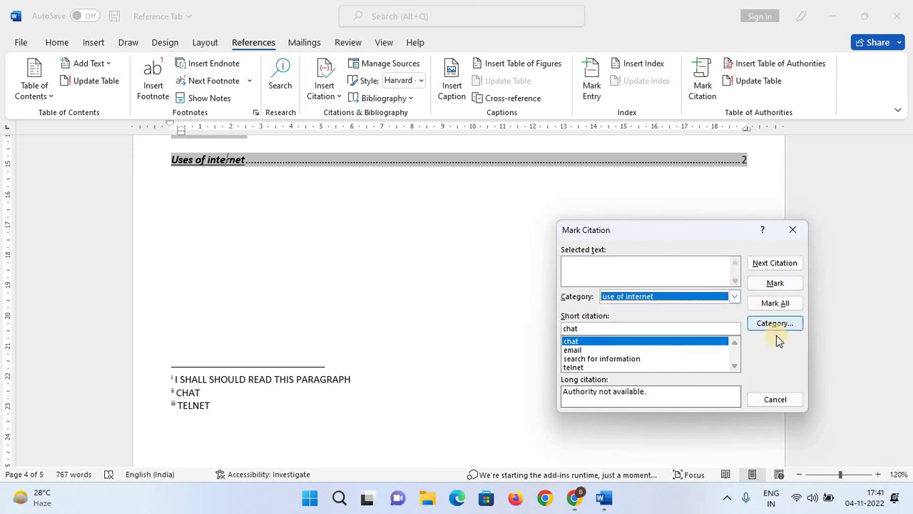
{"action": "left_click", "coordinate": [779, 282]}
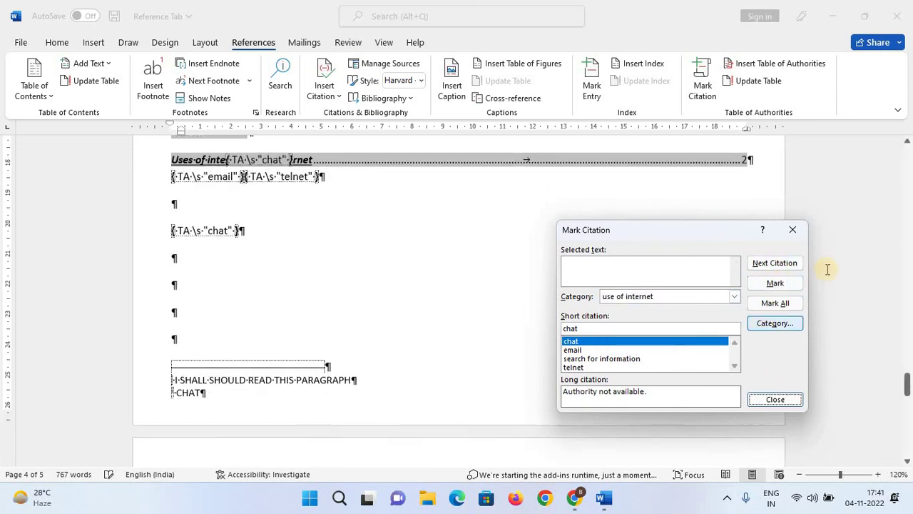
{"action": "left_click", "coordinate": [794, 231]}
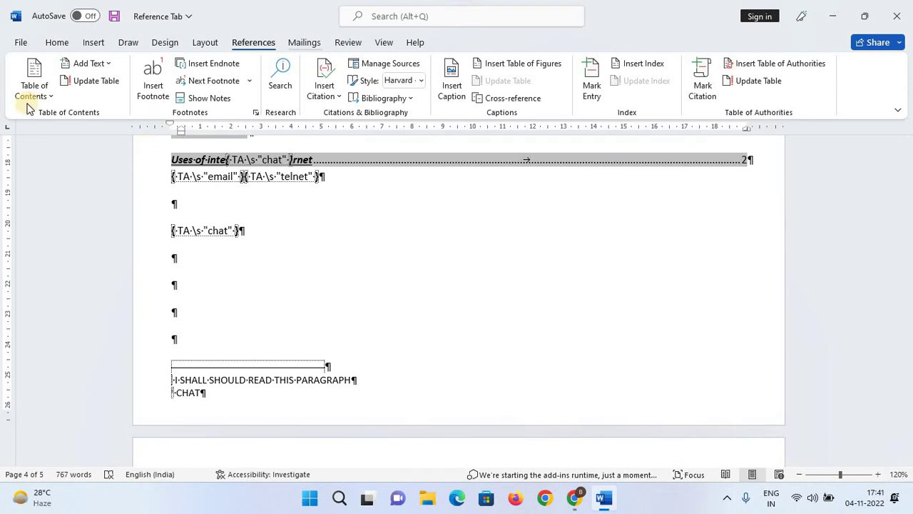
Hide field codes and formatting marks, then update the table of authorities.
{"action": "left_click", "coordinate": [58, 42]}
{"action": "left_click", "coordinate": [465, 68]}
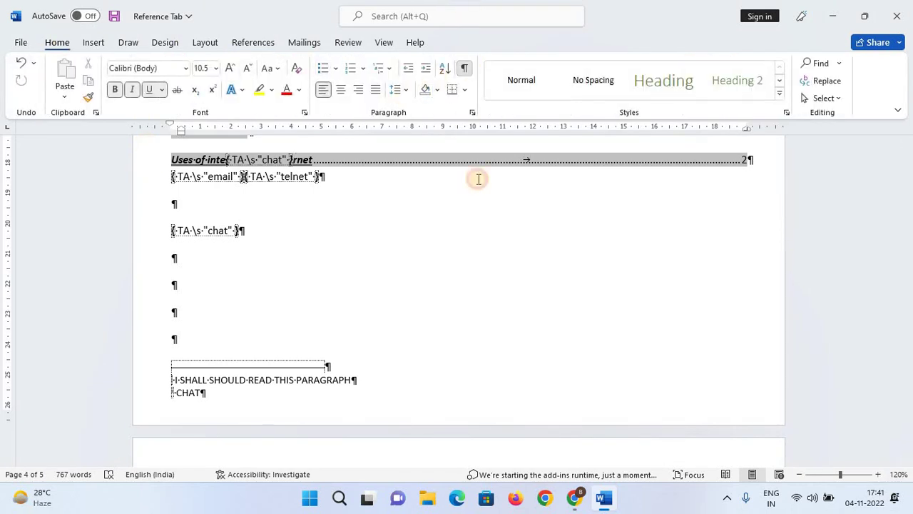
{"action": "left_click", "coordinate": [266, 42]}
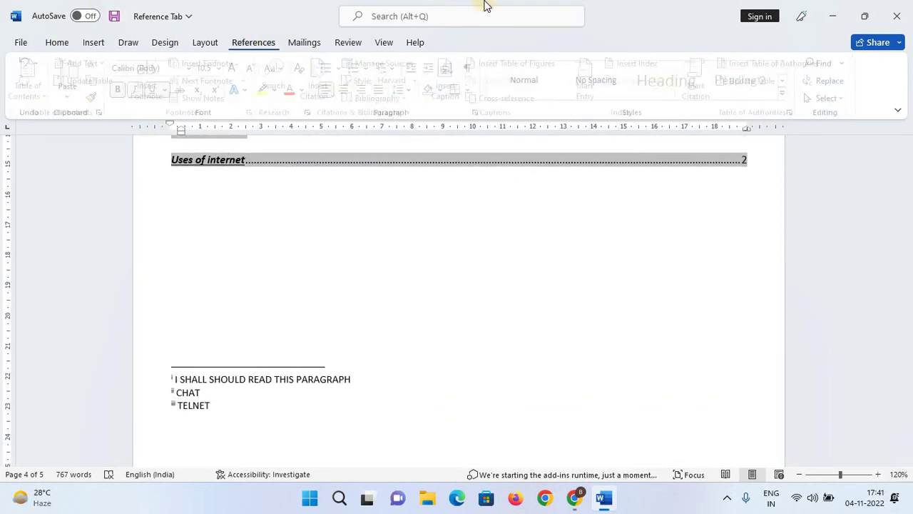
{"action": "left_click", "coordinate": [755, 81]}
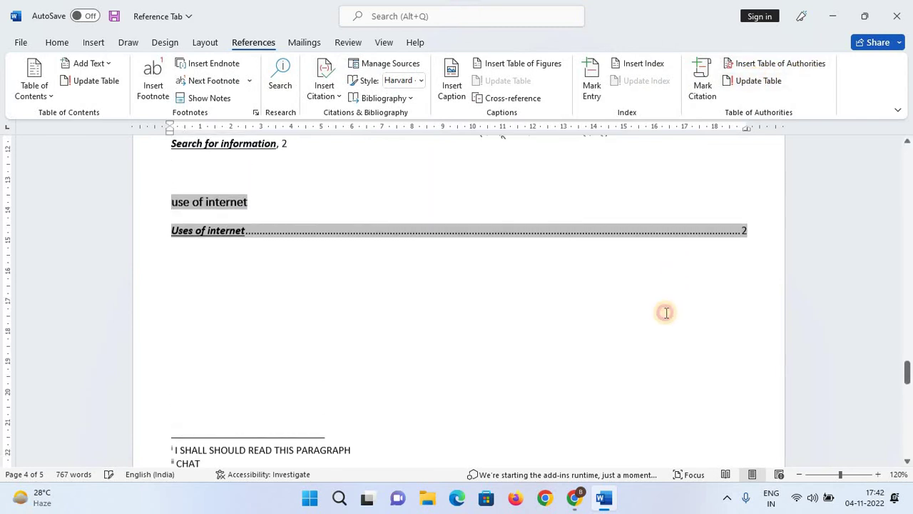
{"action": "scroll", "coordinate": [318, 297], "scroll_direction": "up", "scroll_amount": 3}
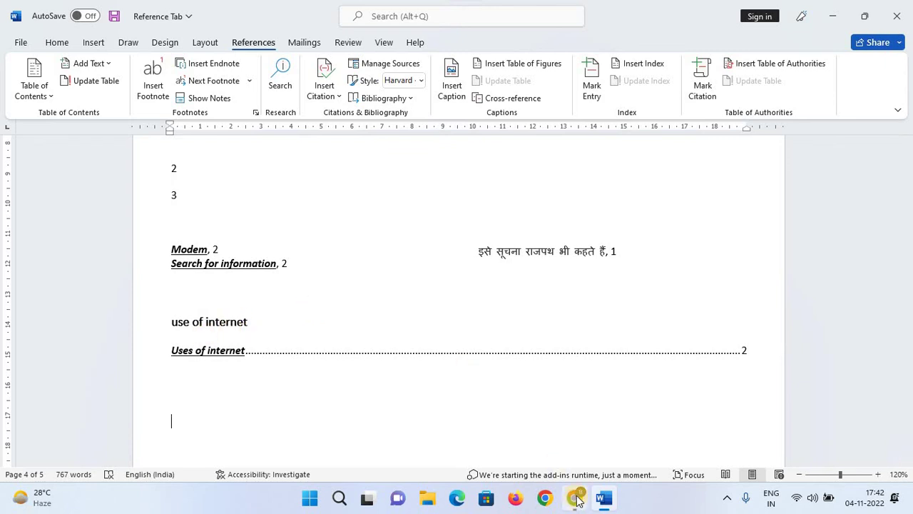
Switch to Chrome and scroll through the YouTube channel's videos page.
{"action": "left_click", "coordinate": [577, 499]}
{"action": "scroll", "coordinate": [490, 344], "scroll_direction": "down", "scroll_amount": 1}
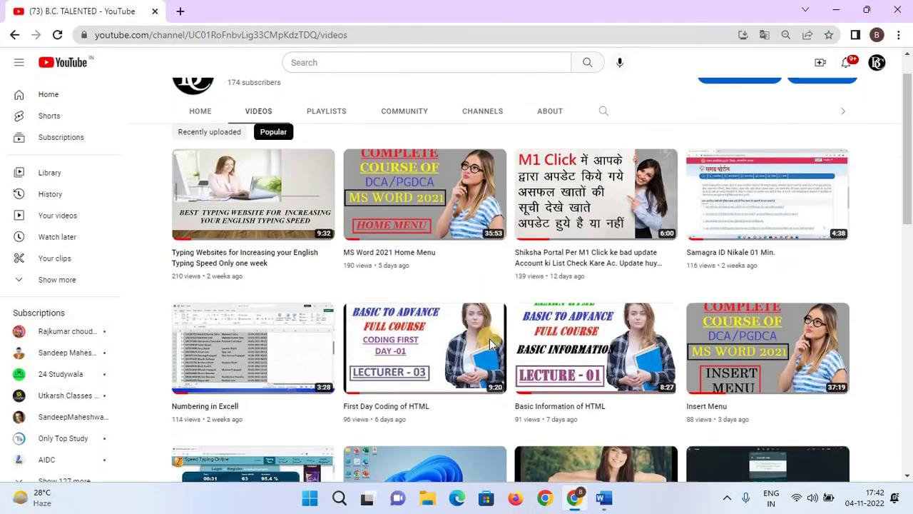
{"action": "scroll", "coordinate": [493, 335], "scroll_direction": "up", "scroll_amount": 1}
{"action": "scroll", "coordinate": [497, 326], "scroll_direction": "down", "scroll_amount": 1}
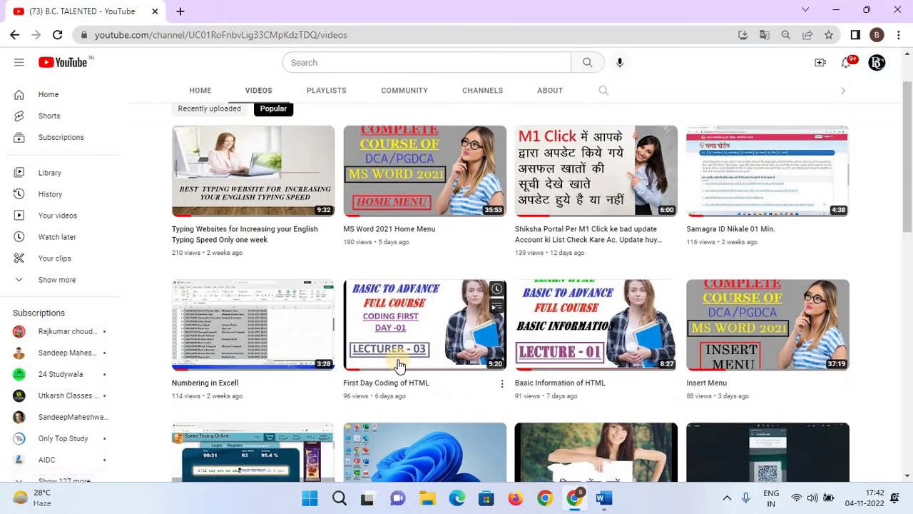